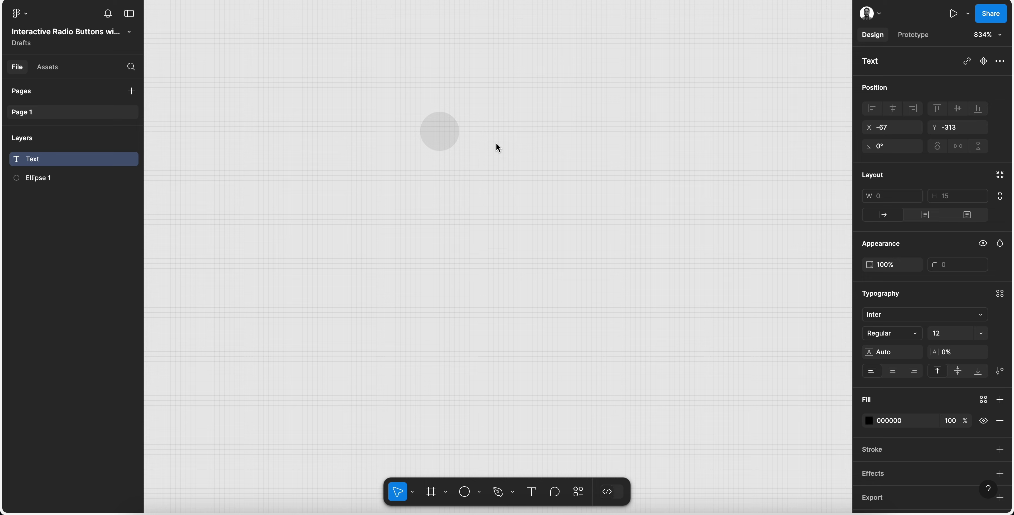
Enter "Label" as the text beside the grey circle and move it up level with the circle
text(Label)
key(Escape)
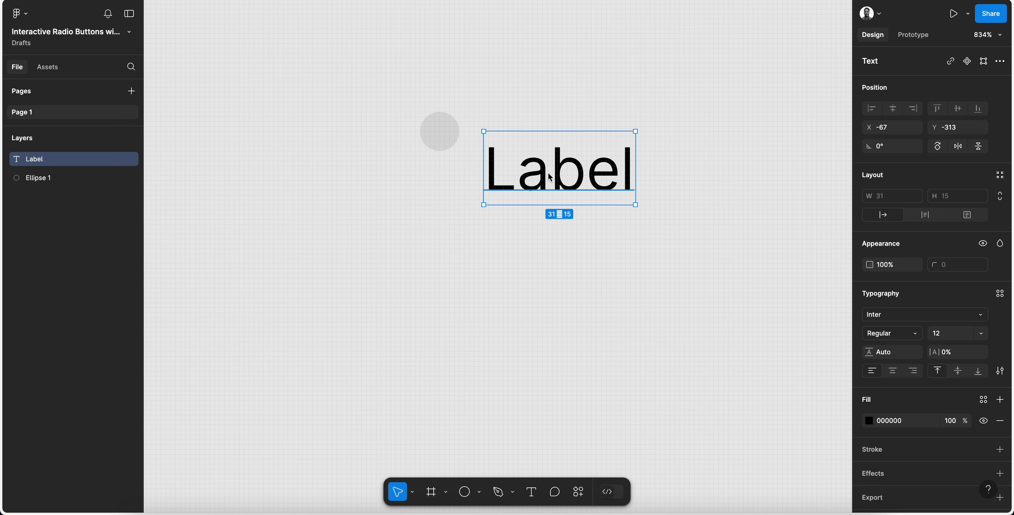
drag(550, 173, 550, 128)
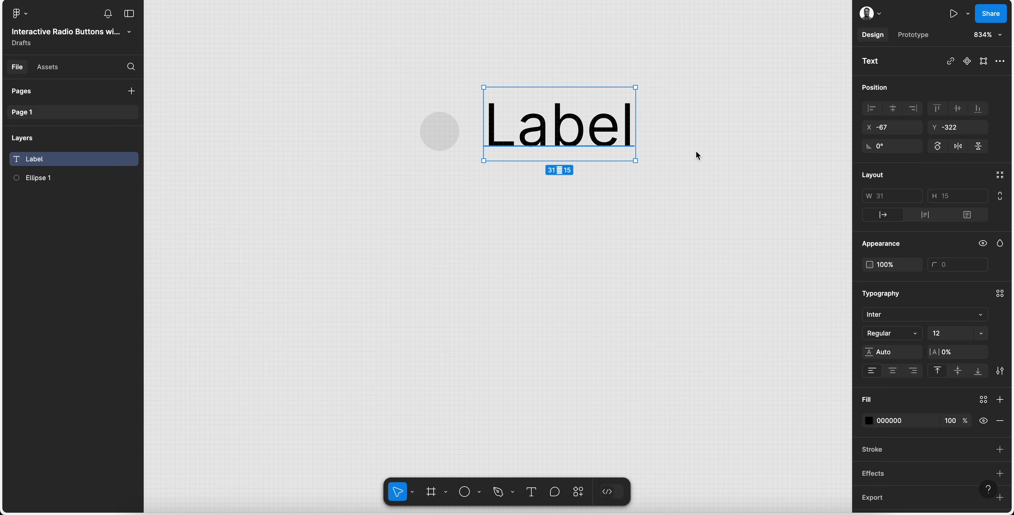
Set the label's font size to 16 and nudge the text 6 px to the right
click(941, 336)
text(15)
key(Return)
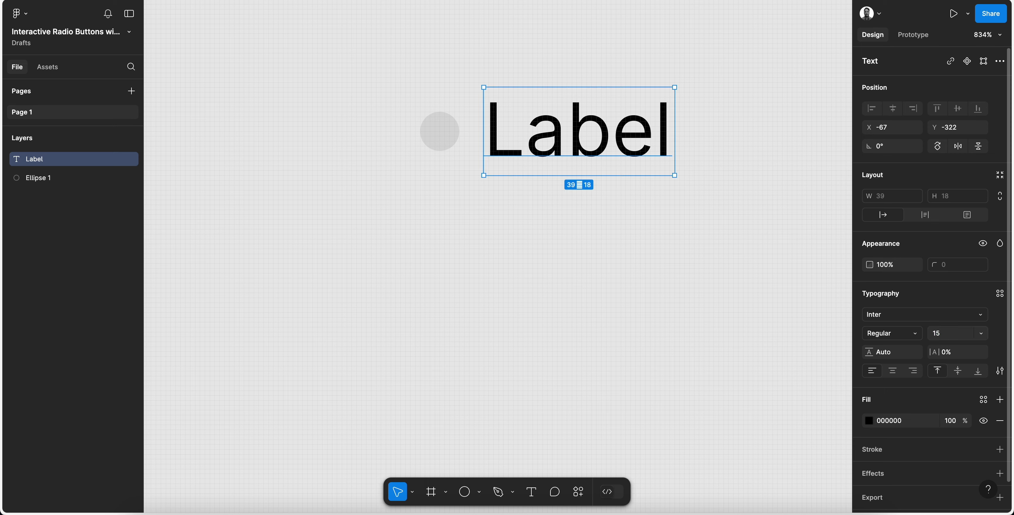
click(957, 335)
text(16)
key(Return)
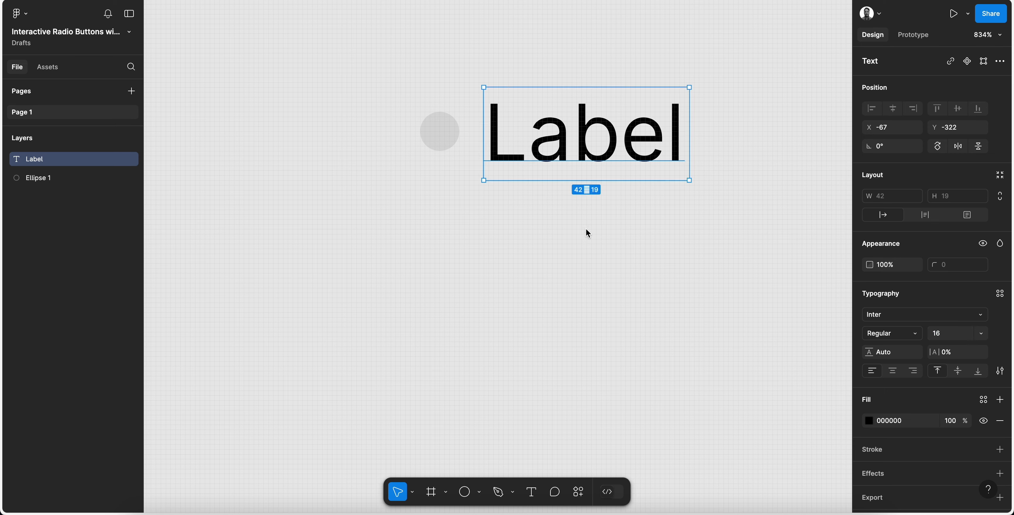
key(Right)
key(Right)
key(Right)
key(Right)
key(Right)
key(Right)
Resize the circle to 16 by 16 and reposition it beside the label at about X -87, Y -320
click(425, 131)
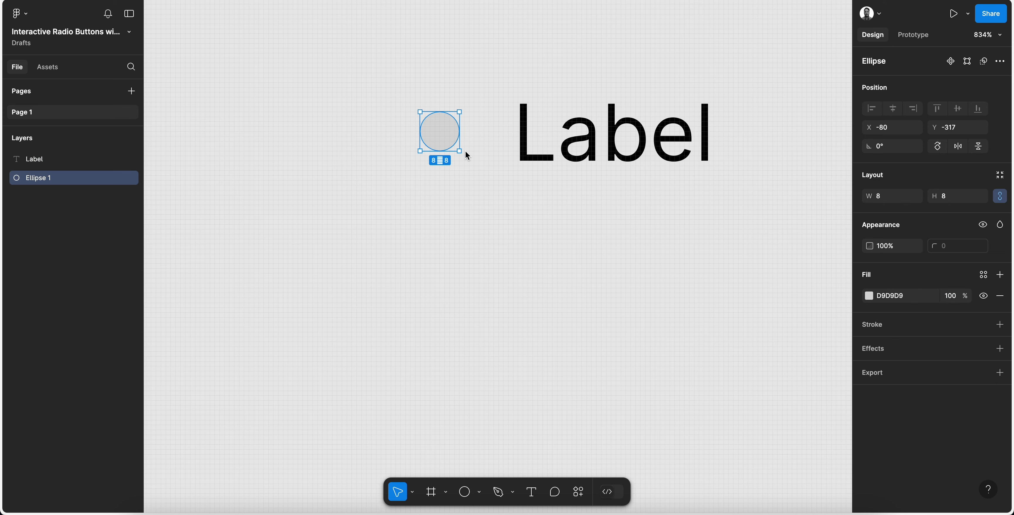
click(959, 198)
text(18)
key(Return)
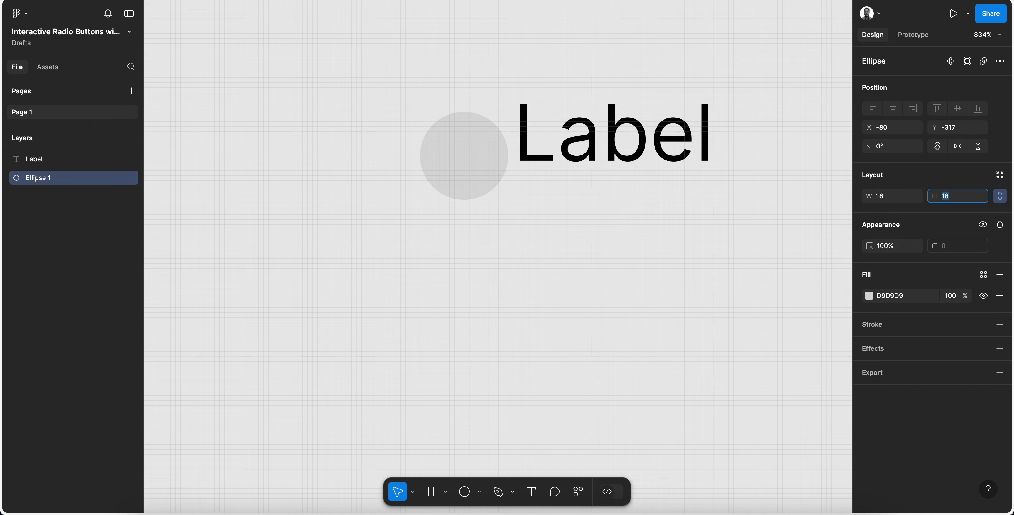
key(Down)
key(Down)
key(Return)
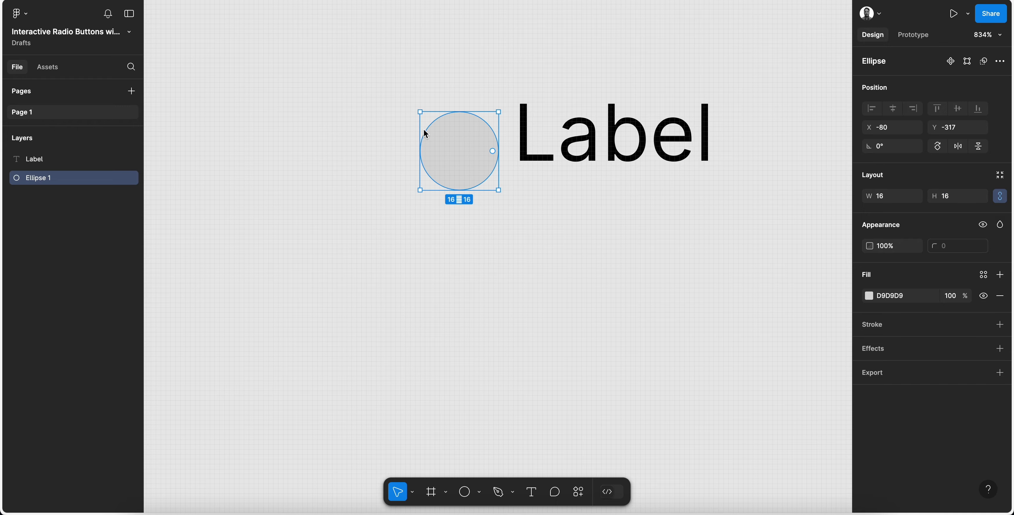
drag(470, 155, 438, 140)
scroll(438, 140, down, 5)
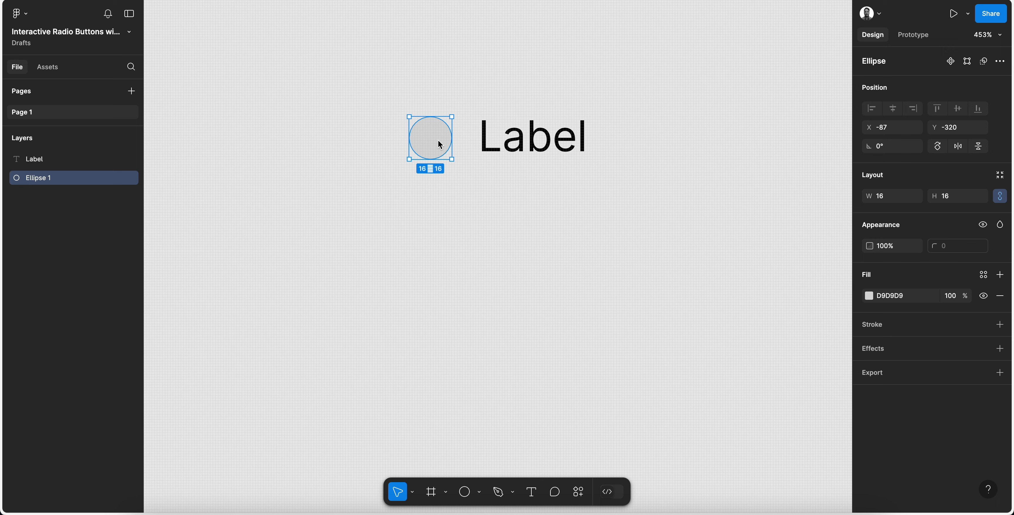
Swap the circle's fill to a stroke and set the stroke colour to 000000
key(shift+x)
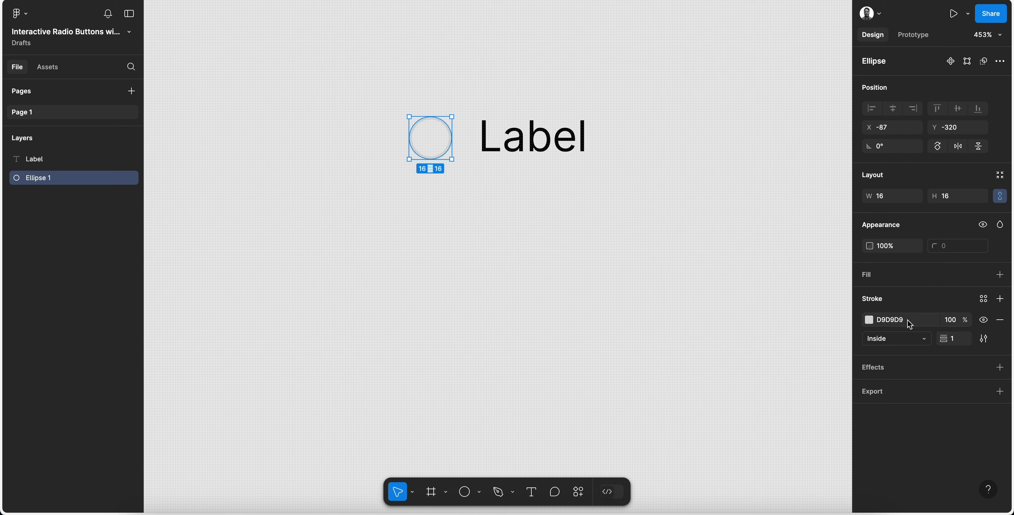
click(870, 321)
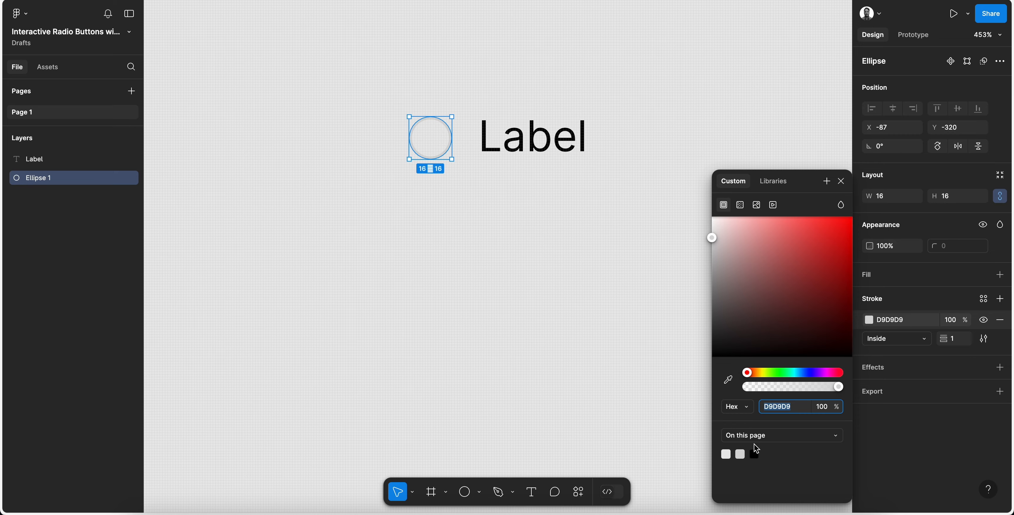
drag(713, 288, 682, 384)
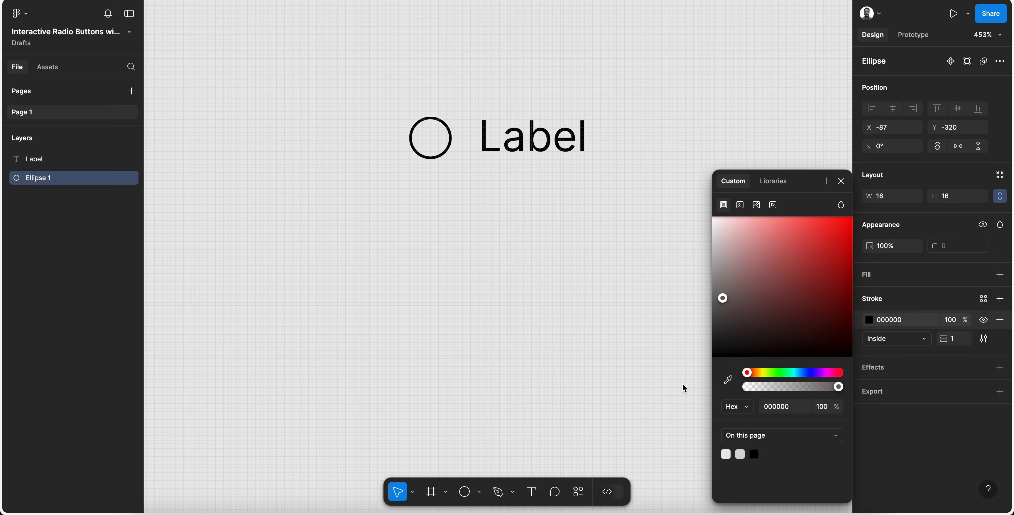
click(841, 182)
click(531, 136)
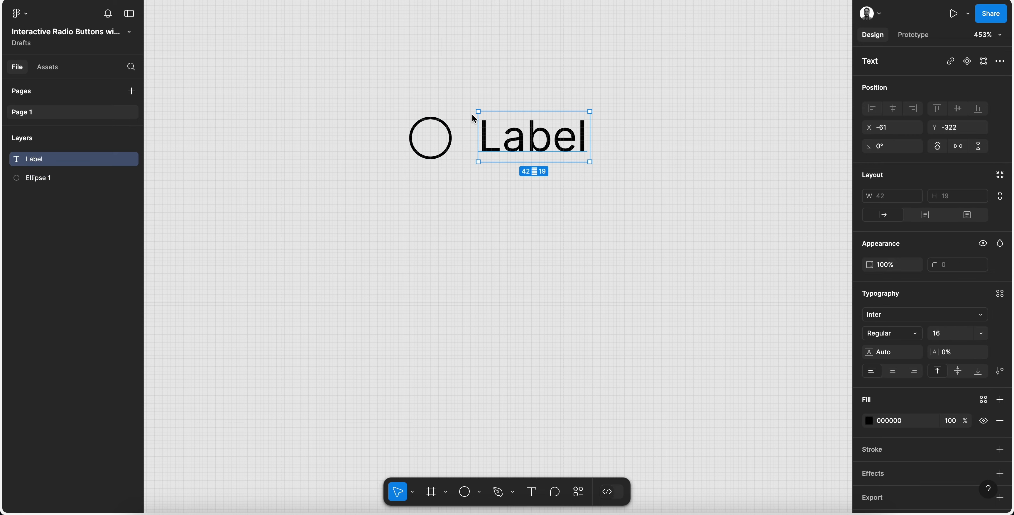
Duplicate the circle, scale the copy to 8 by 8 about its centre and swap its stroke to a fill
click(451, 141)
scroll(448, 136, up, 5)
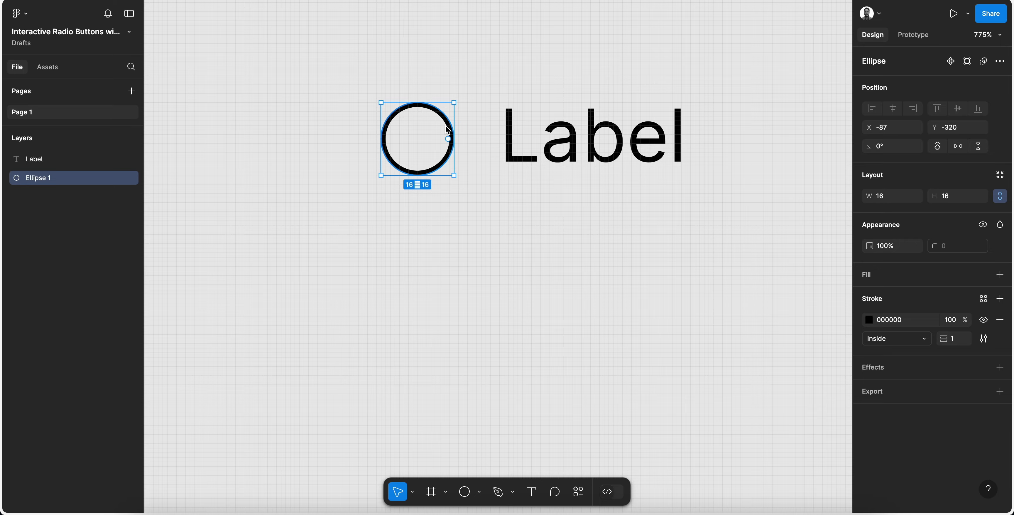
key(ctrl+d)
drag(454, 102, 439, 128)
scroll(440, 129, down, 3)
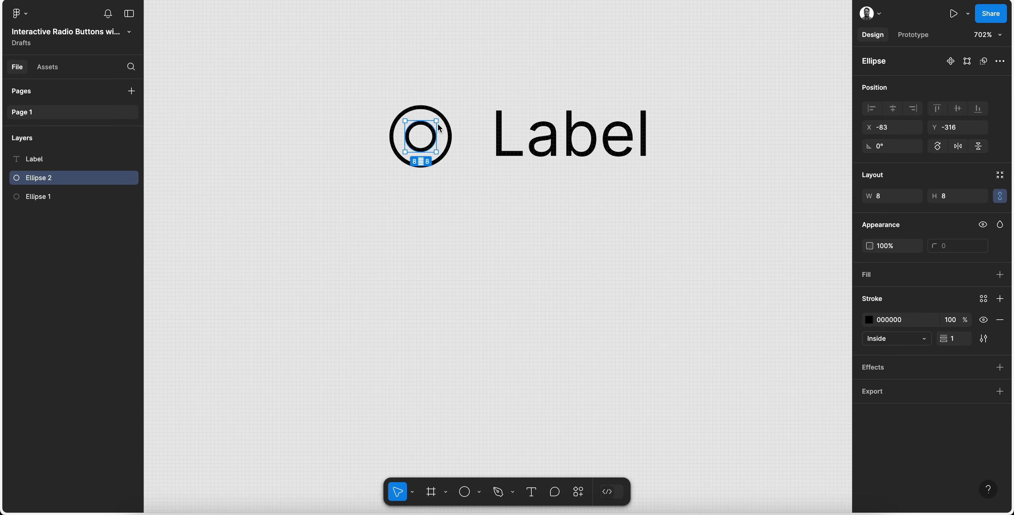
key(shift+x)
Wrap the outer ring and inner dot together in a frame, leaving out the label
click(354, 97)
drag(354, 97, 605, 186)
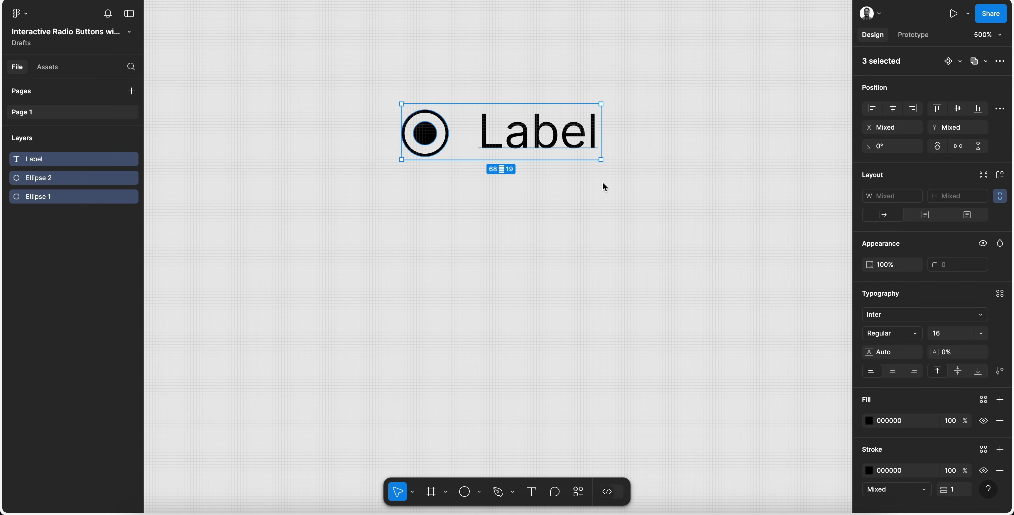
click(535, 176)
click(525, 133)
drag(385, 98, 459, 183)
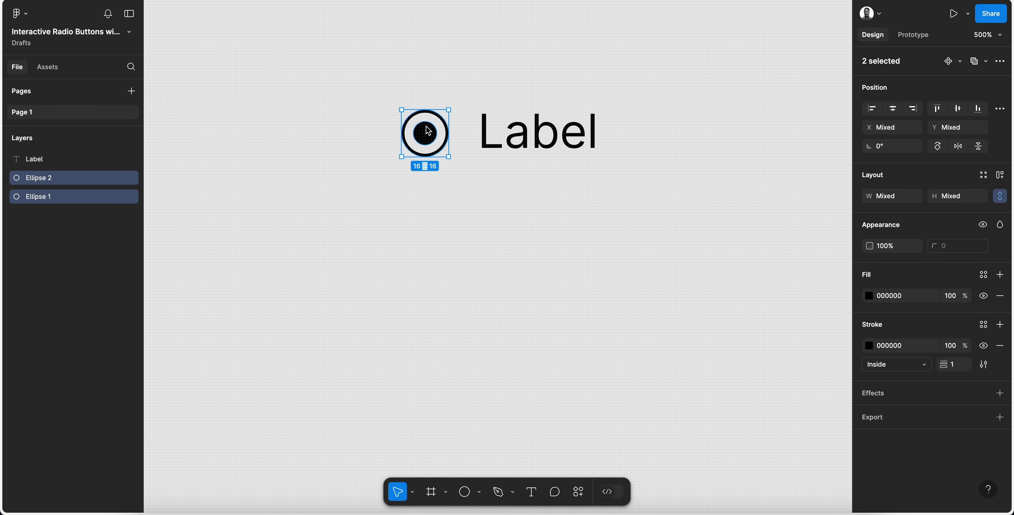
right_click(436, 142)
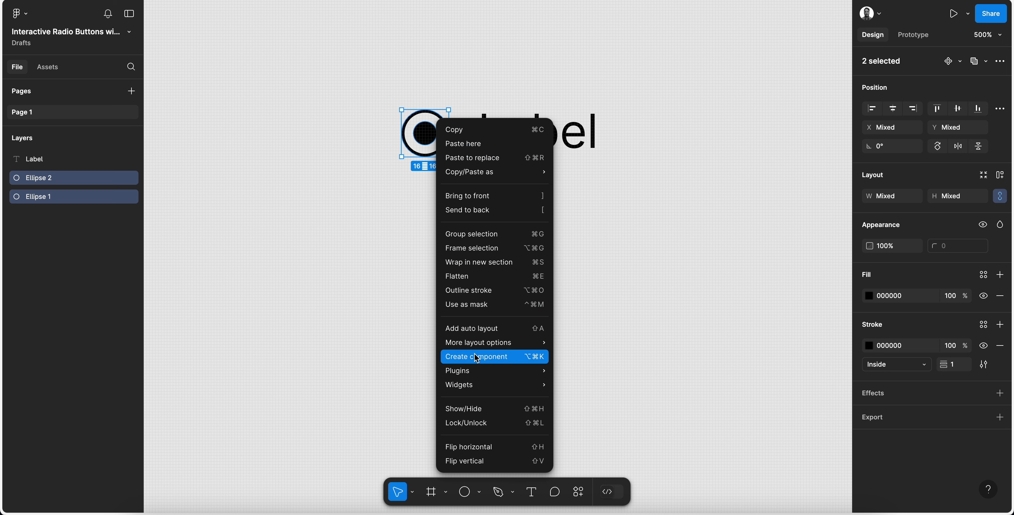
click(490, 249)
drag(411, 82, 582, 211)
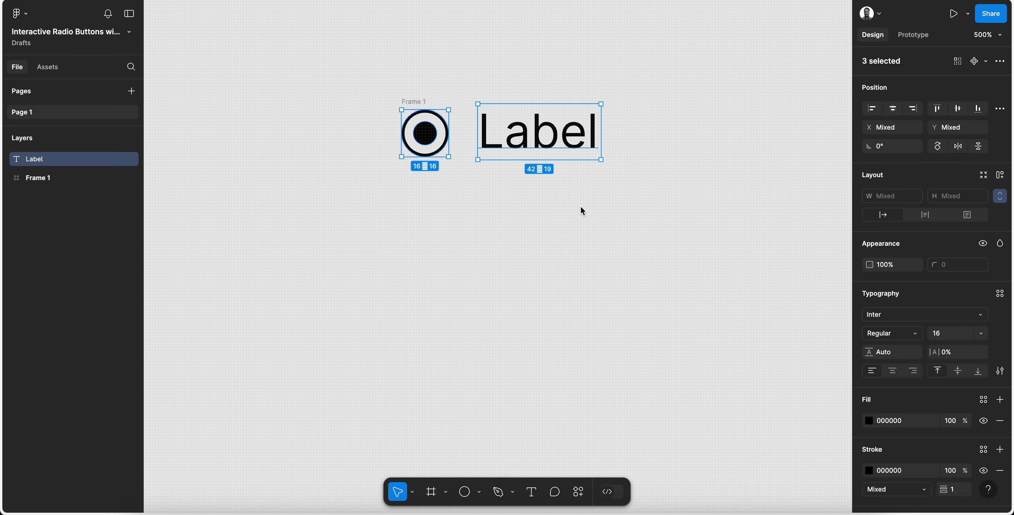
key(shift+a)
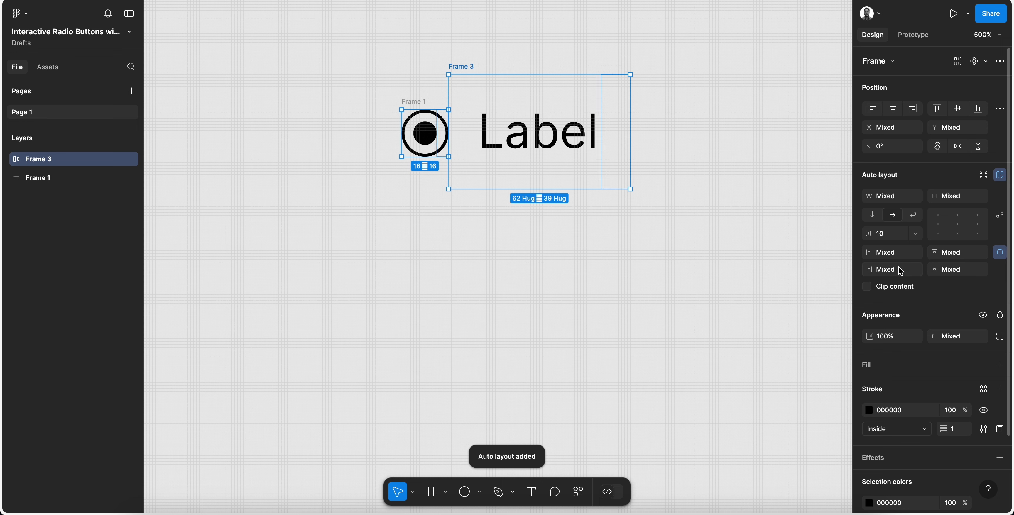
click(890, 236)
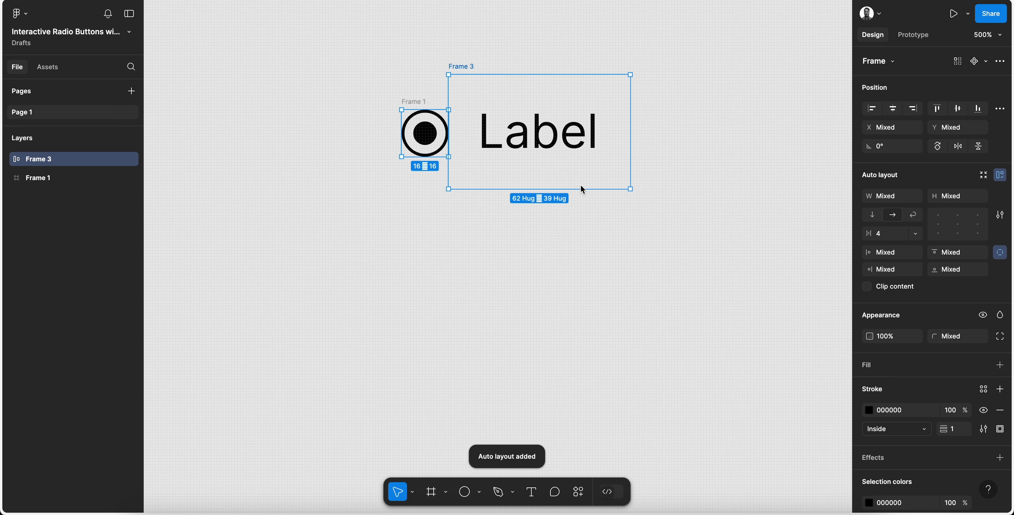
key(ctrl+z)
click(570, 224)
Add auto layout around the radio circle frame and the label, with a gap of 4
drag(378, 50, 725, 206)
key(shift+a)
click(896, 237)
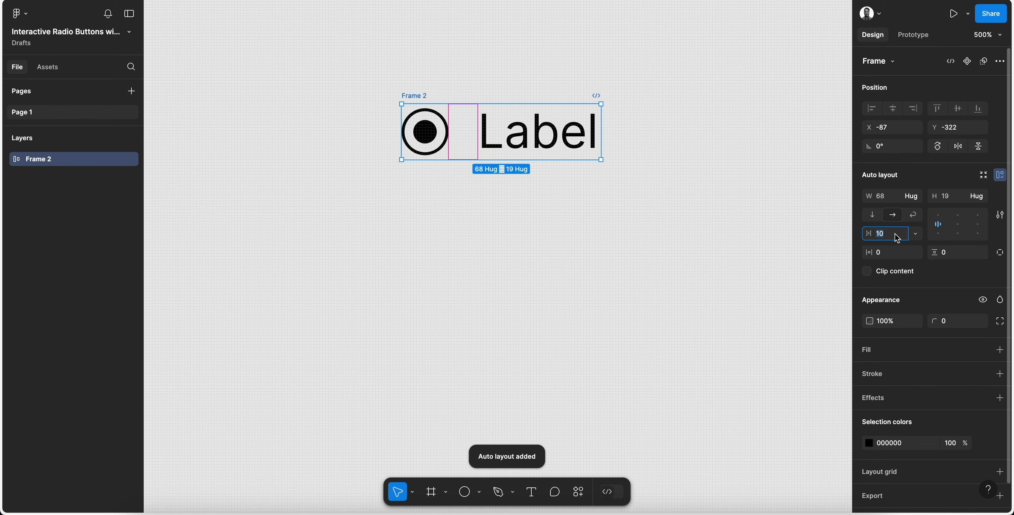
text(4)
key(Return)
click(556, 225)
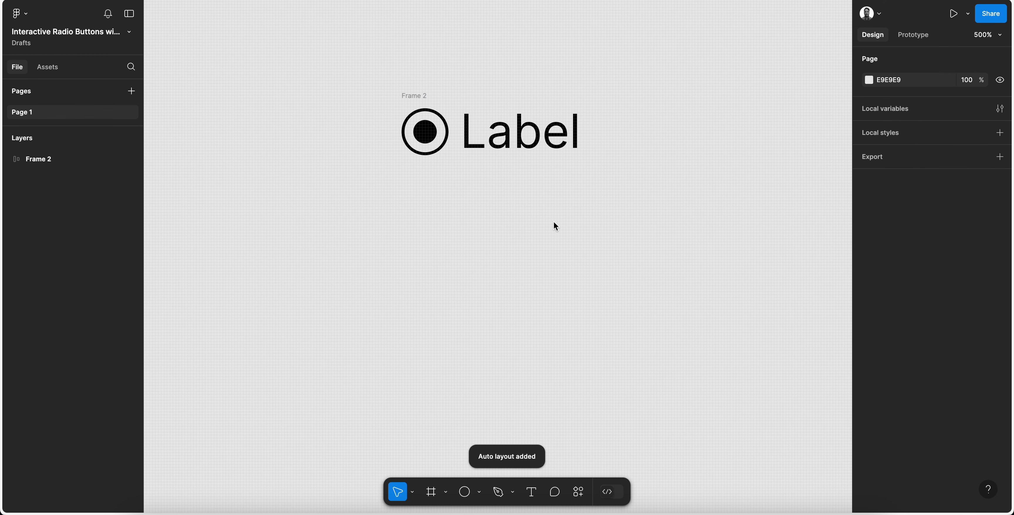
Duplicate the radio button frame directly below the original
click(415, 97)
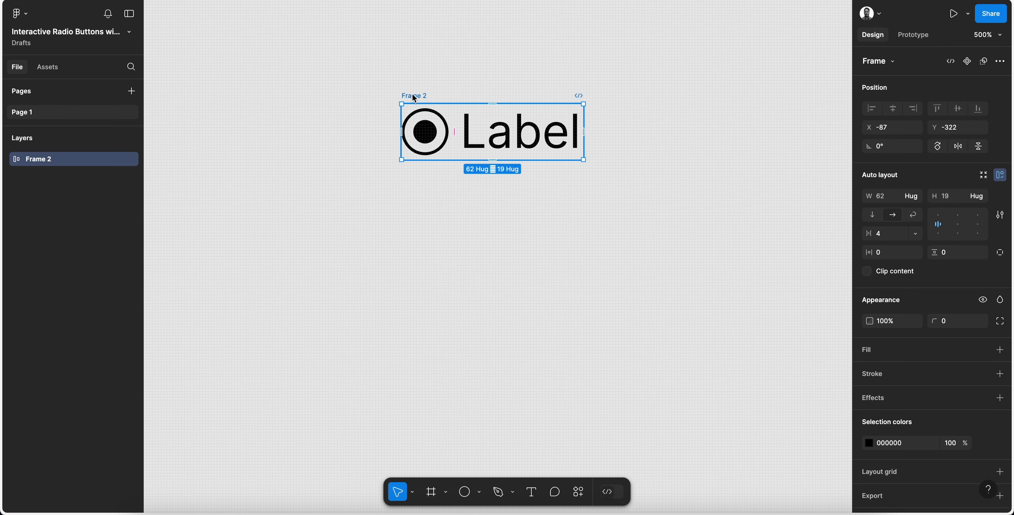
drag(415, 99, 442, 193)
click(440, 185)
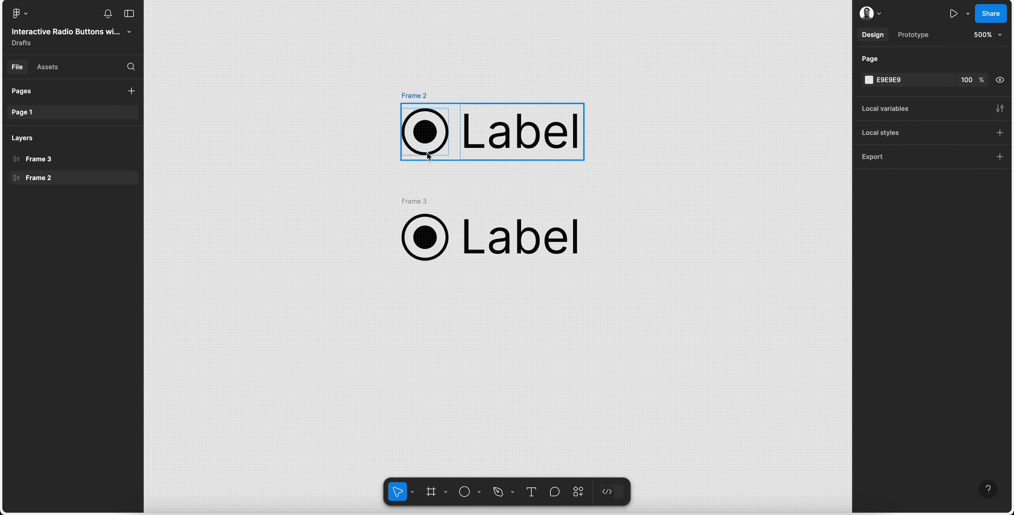
Delete the inner dot from the upper radio button
double_click(431, 135)
scroll(431, 135, up, 3)
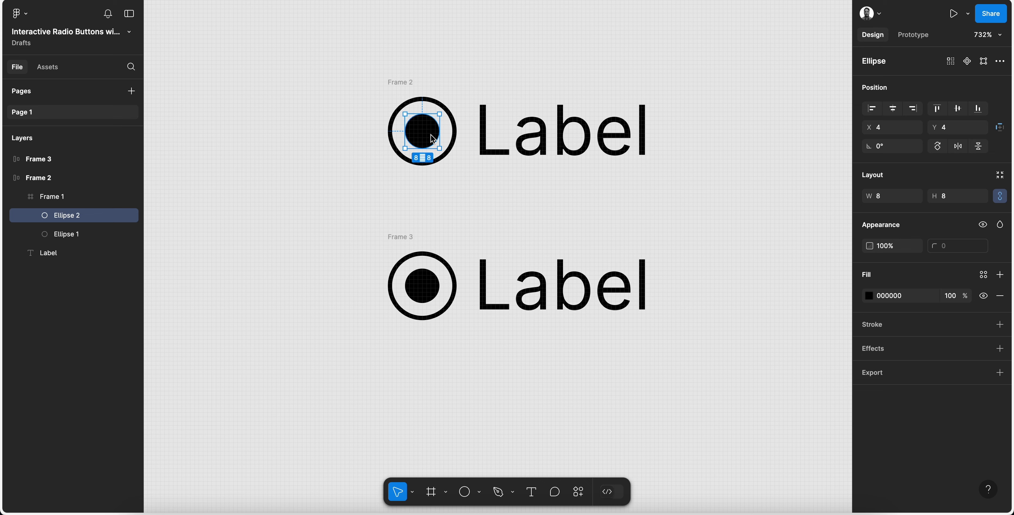
key(Delete)
Set the stroke colour of the upper radio button's ring to 666666
click(455, 132)
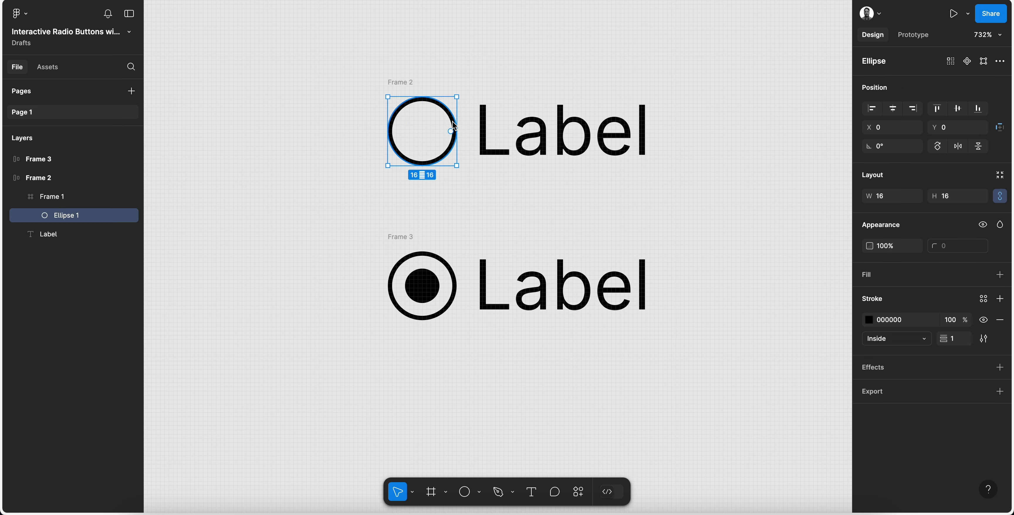
click(868, 320)
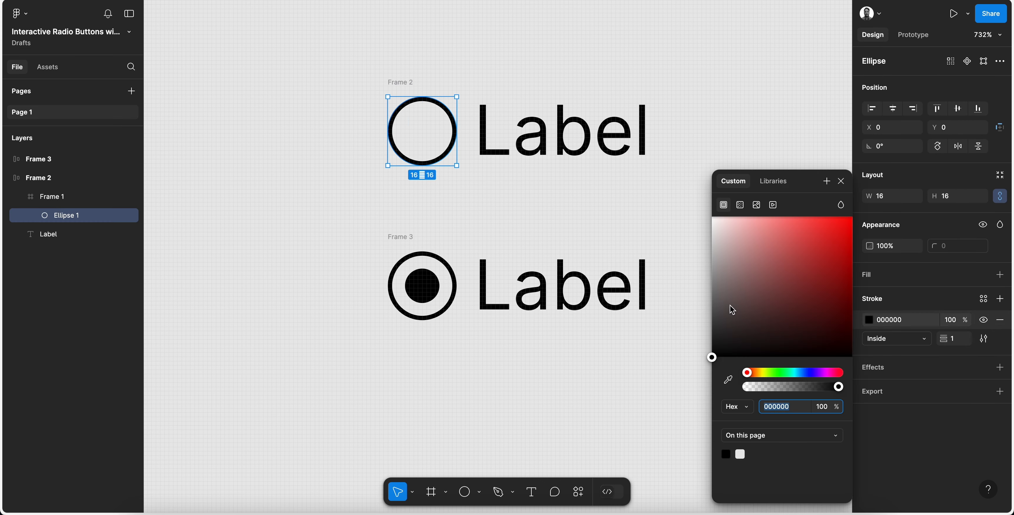
mouse_move(729, 306)
mouse_down()
mouse_move(688, 312)
mouse_move(696, 296)
mouse_up()
click(785, 408)
text(666666)
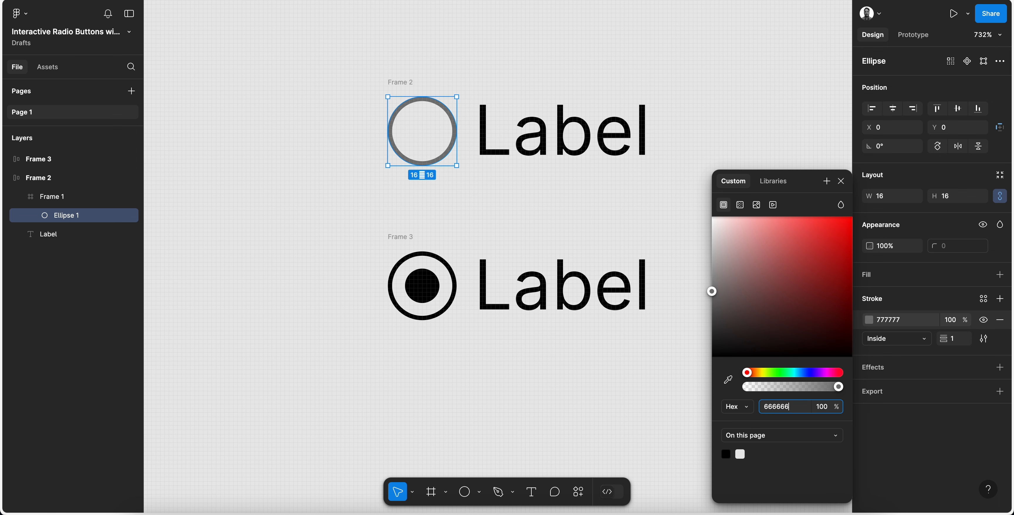
key(Return)
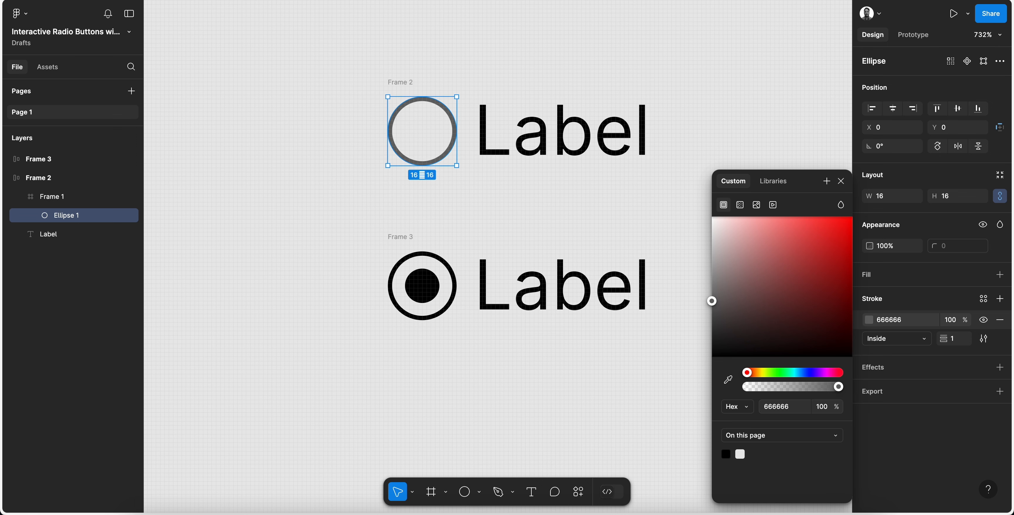
click(906, 320)
Set the fill colour of the upper radio button's label to 666666
click(553, 143)
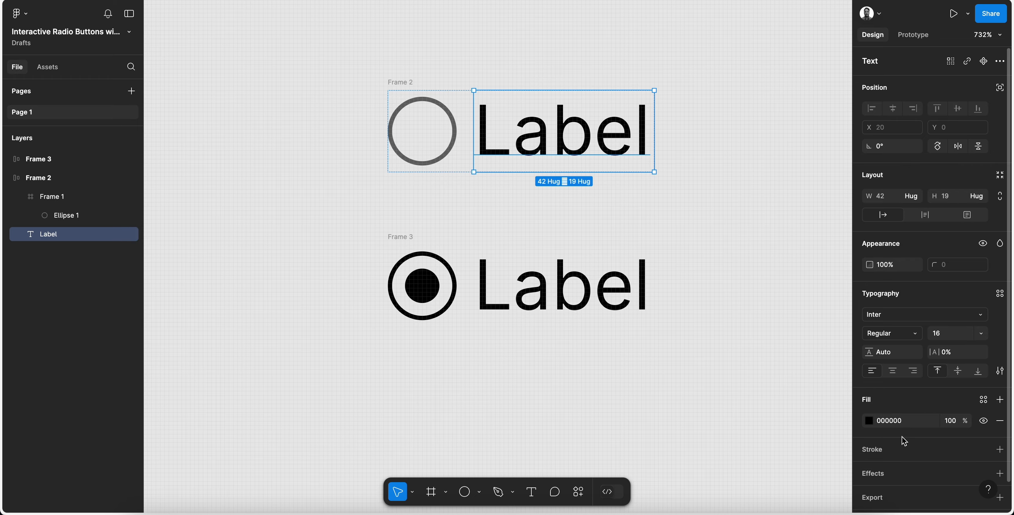
click(898, 421)
text(6)
key(Return)
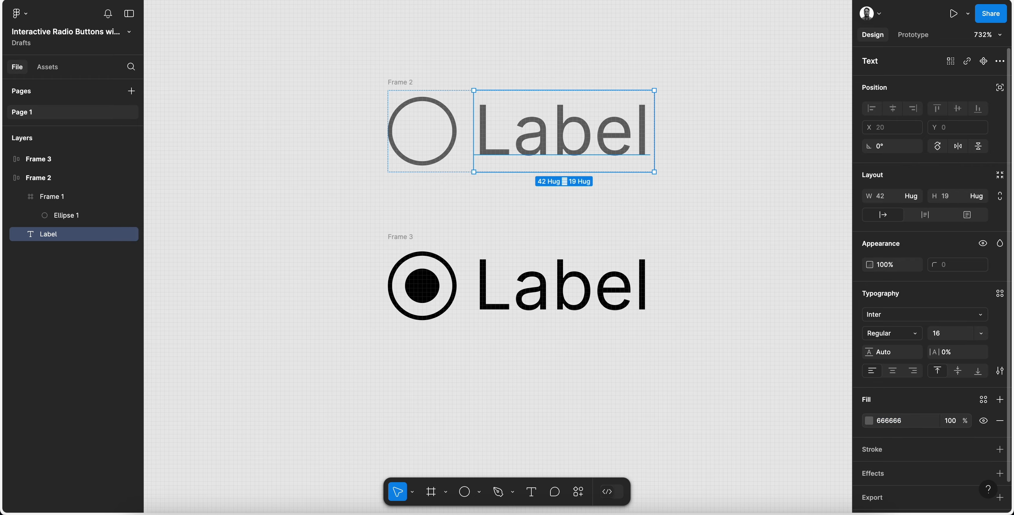
click(434, 70)
Turn the two radio button frames into a component set with both as variants
drag(340, 55, 704, 409)
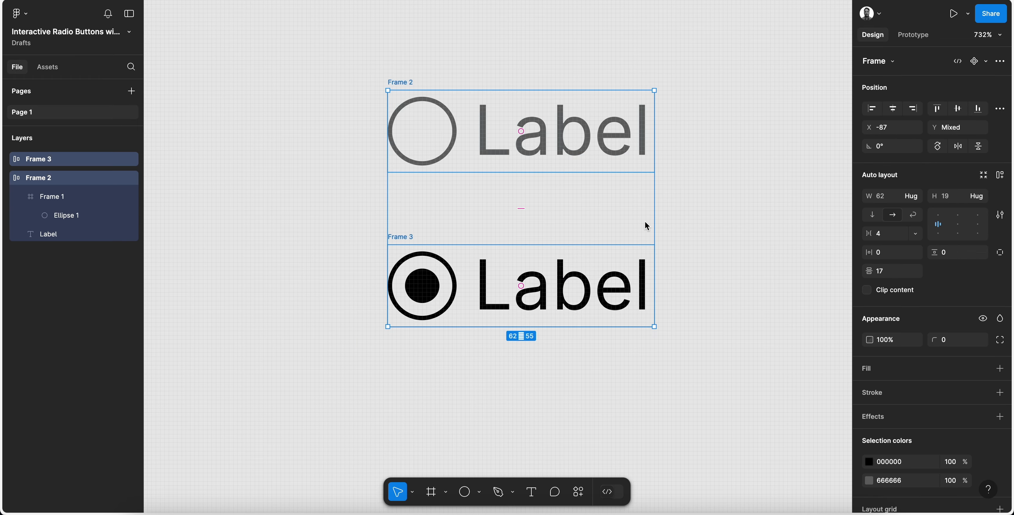
scroll(645, 222, down, 5)
scroll(645, 222, right, 2)
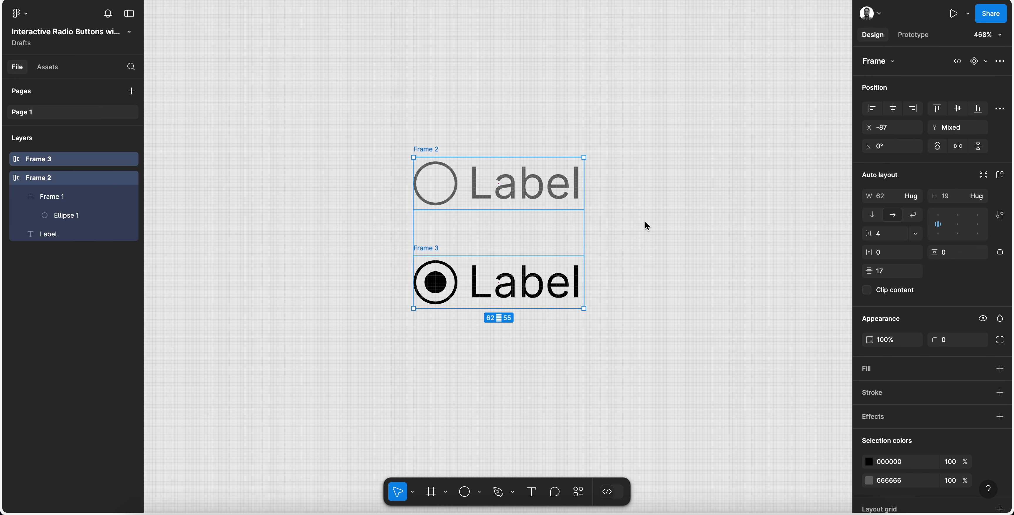
click(1000, 62)
click(927, 138)
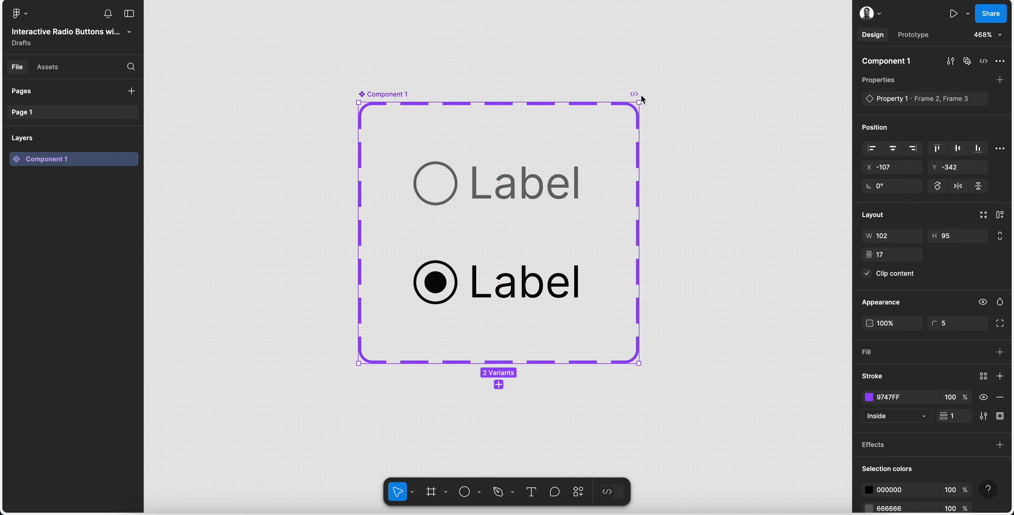
Rename the component set's variant property to "active"
double_click(392, 92)
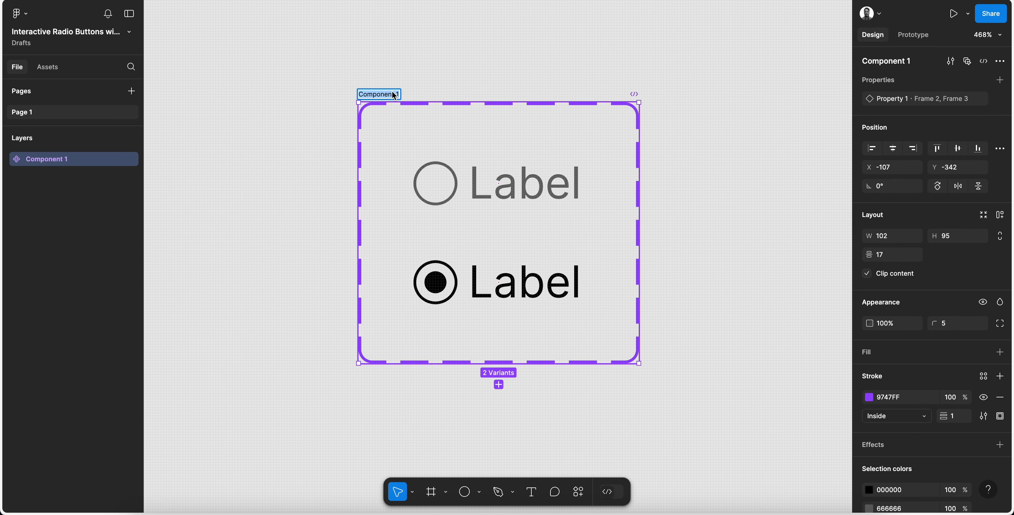
double_click(901, 99)
text(acti)
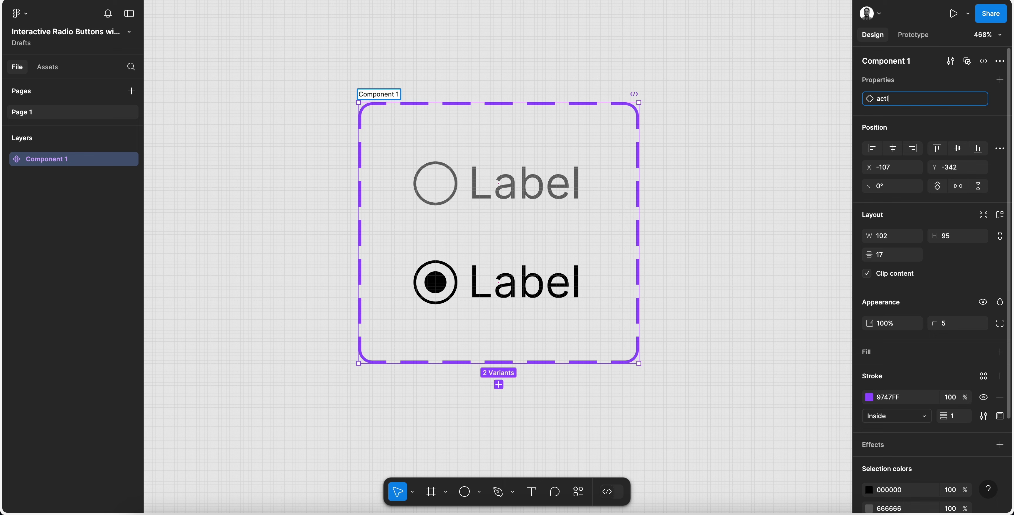
text(ve)
key(Return)
Set the active property to false for the upper variant and true for the lower variant
click(498, 183)
click(955, 103)
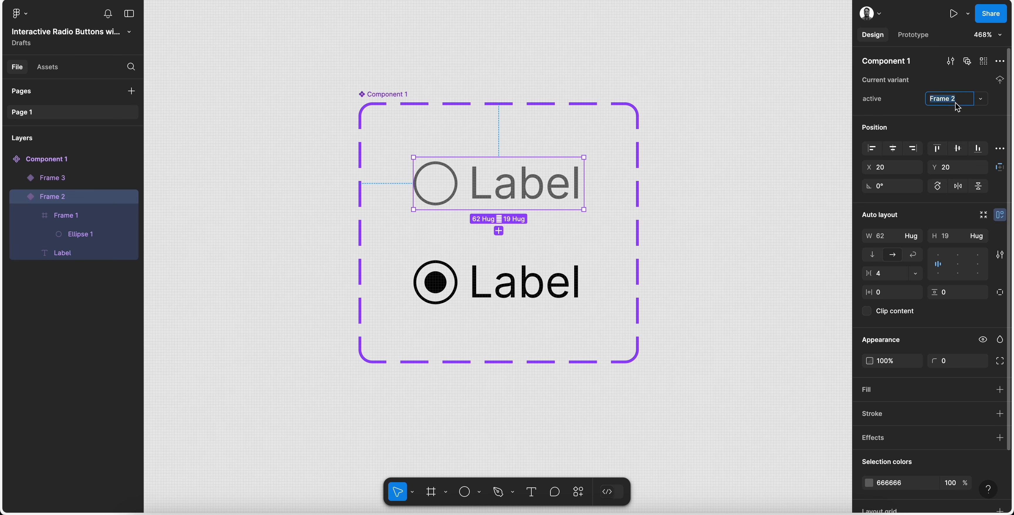
text(false)
key(Return)
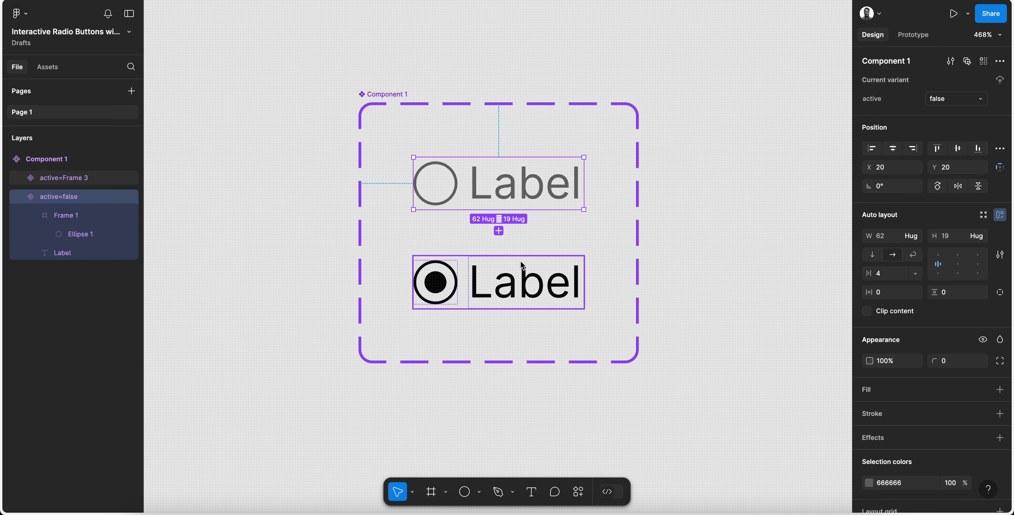
click(498, 283)
click(965, 102)
text(true)
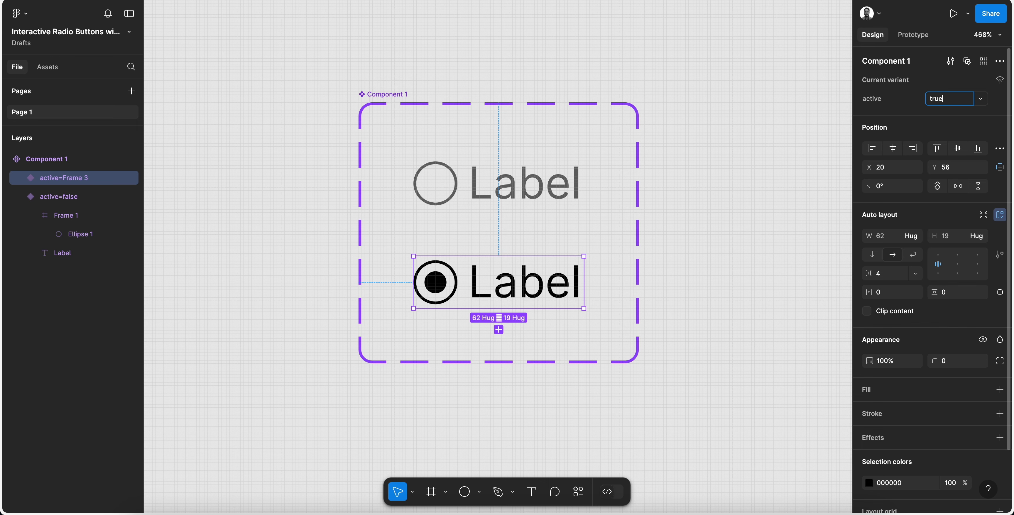
key(Return)
Rename the component set as radio-btn
click(390, 94)
text(r)
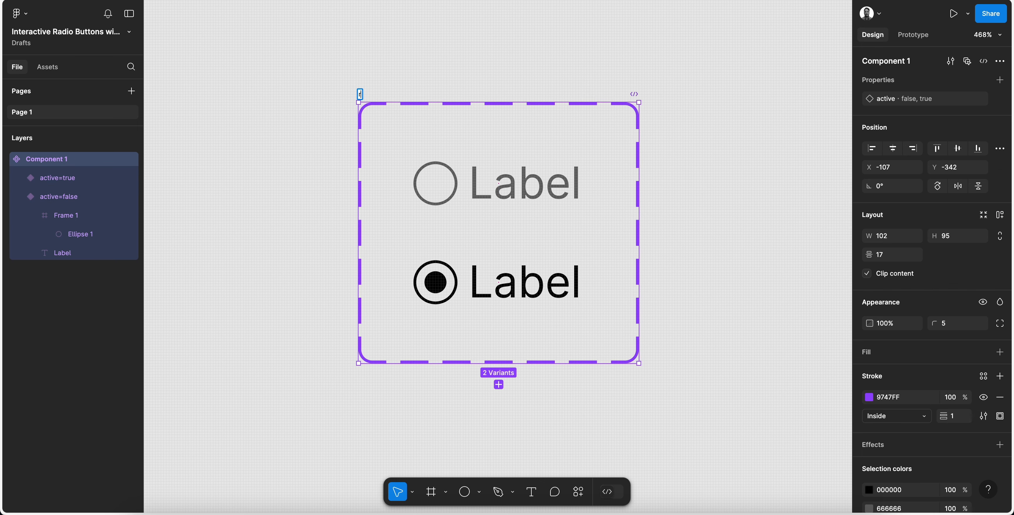
text(adio-btn)
key(Return)
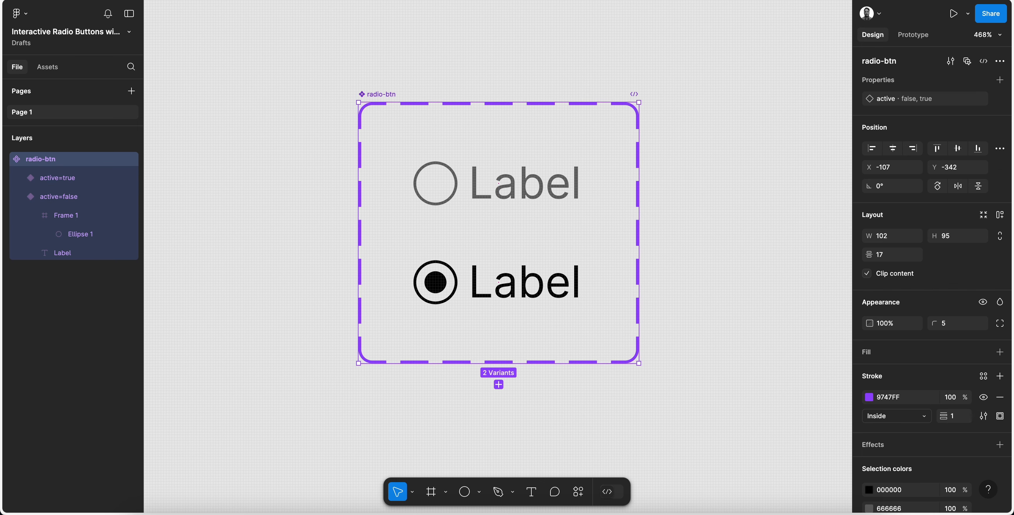
Copy the unselected variant from the radio-btn component set
scroll(386, 148, down, 5)
scroll(387, 149, right, 2)
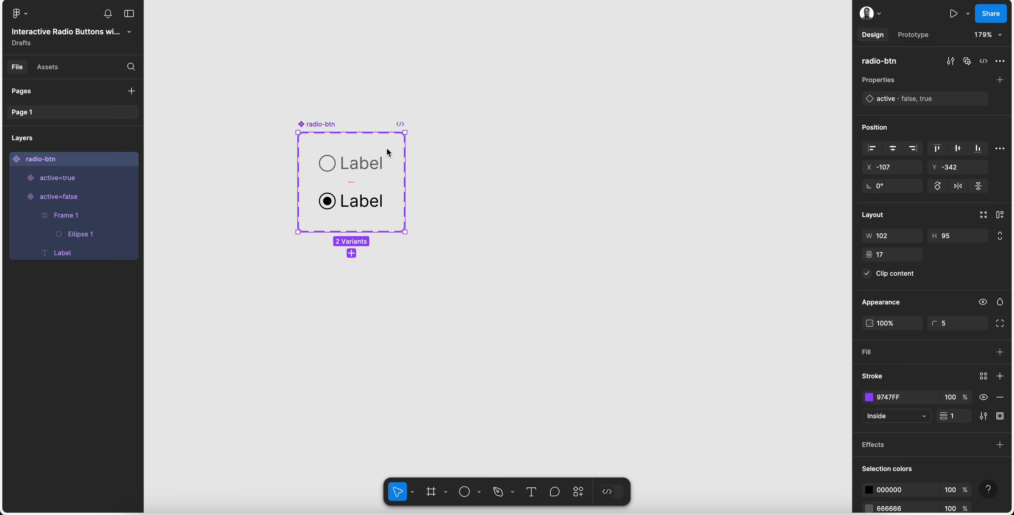
click(371, 169)
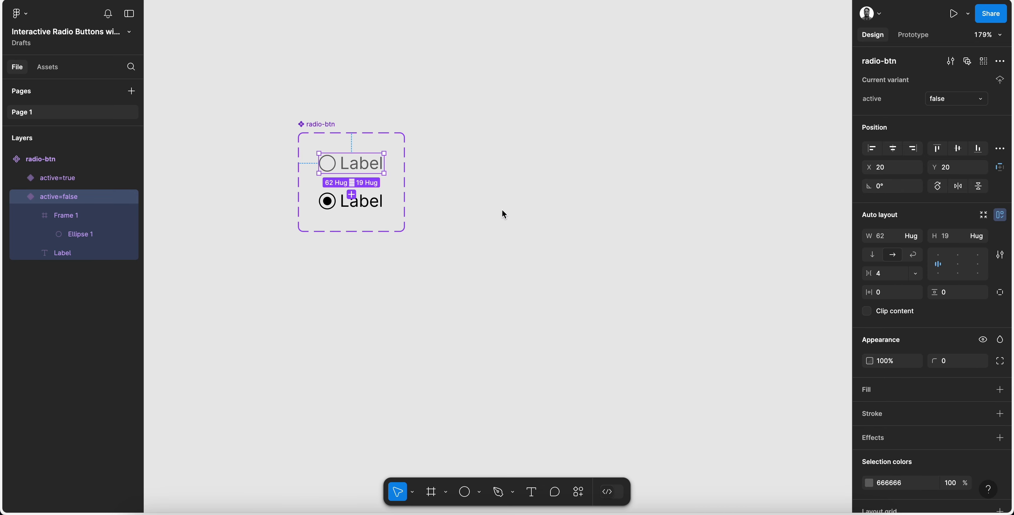
Add an iPhone 13 mini frame beside the component set and move the component set level with the frame's top edge
scroll(502, 209, down, 4)
click(510, 209)
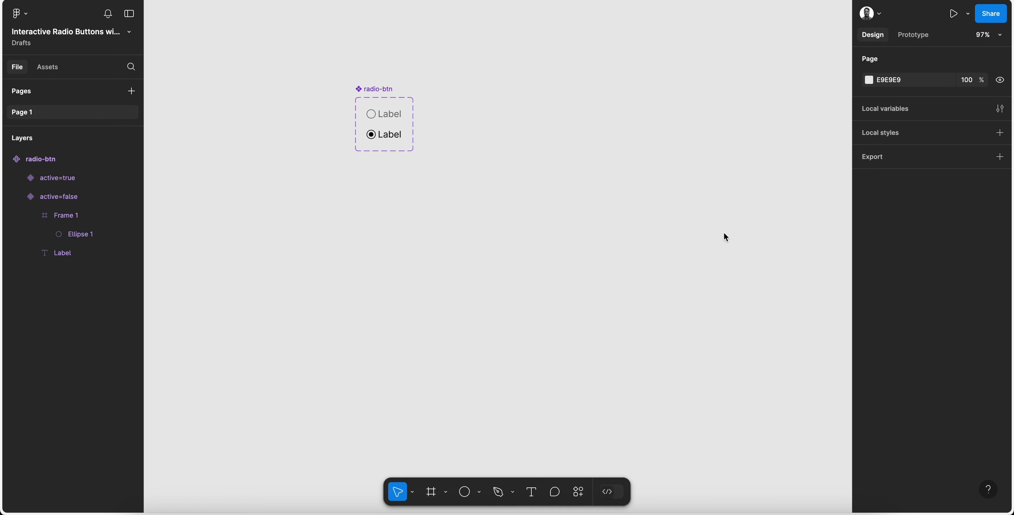
key(f)
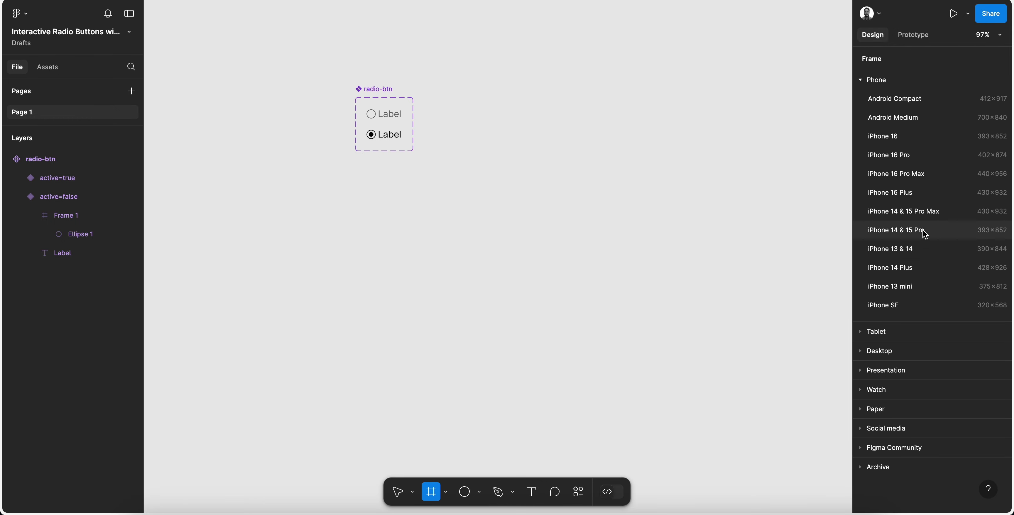
click(919, 280)
scroll(465, 100, up, 3)
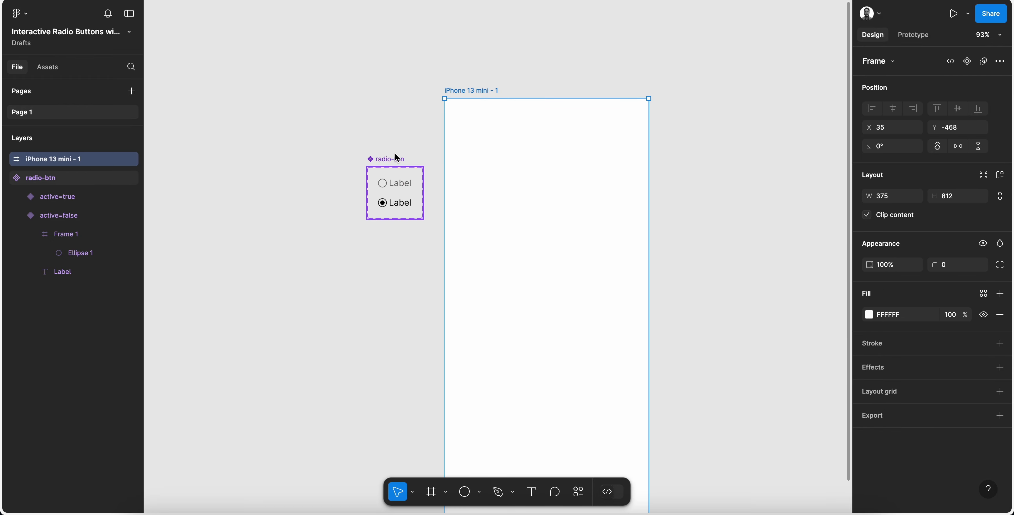
drag(397, 157, 389, 89)
Rename the iPhone 13 mini frame as design
click(466, 92)
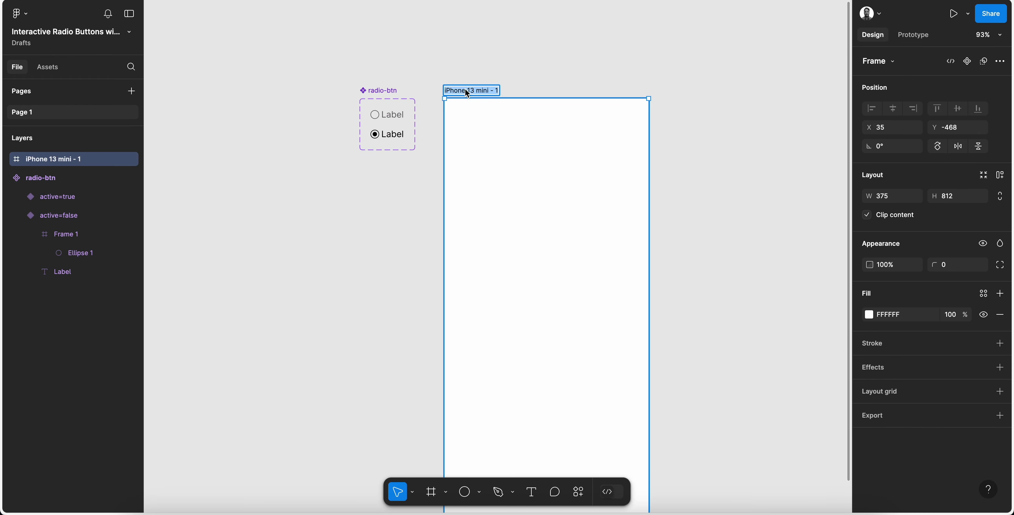
text(desg)
text(ign)
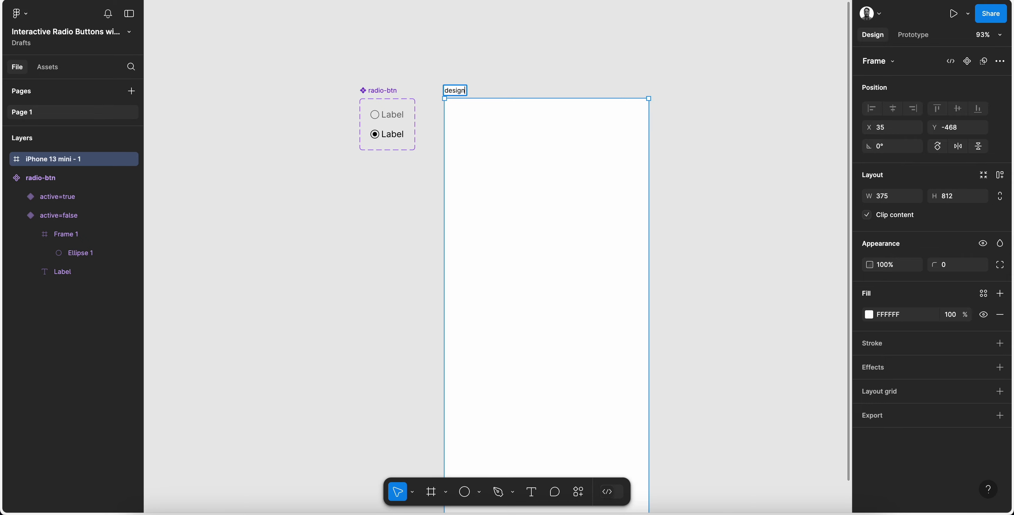
key(Return)
Paste a radio-btn instance into the design frame and move it lower to leave room for a heading
key(ctrl+v)
scroll(552, 217, up, 3)
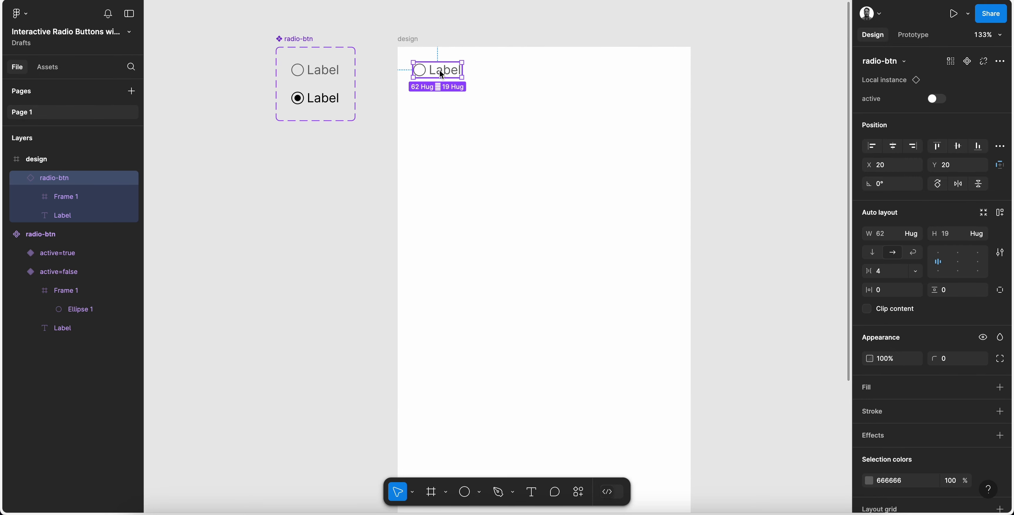
drag(440, 70, 459, 154)
Add the heading text "Select your native country!" above the radio button in the design frame
click(444, 118)
key(t)
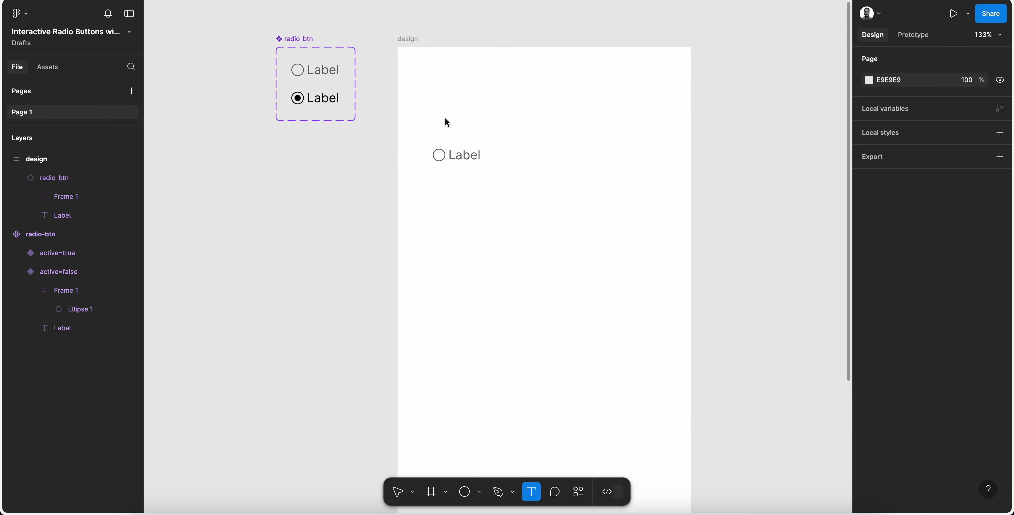
click(450, 123)
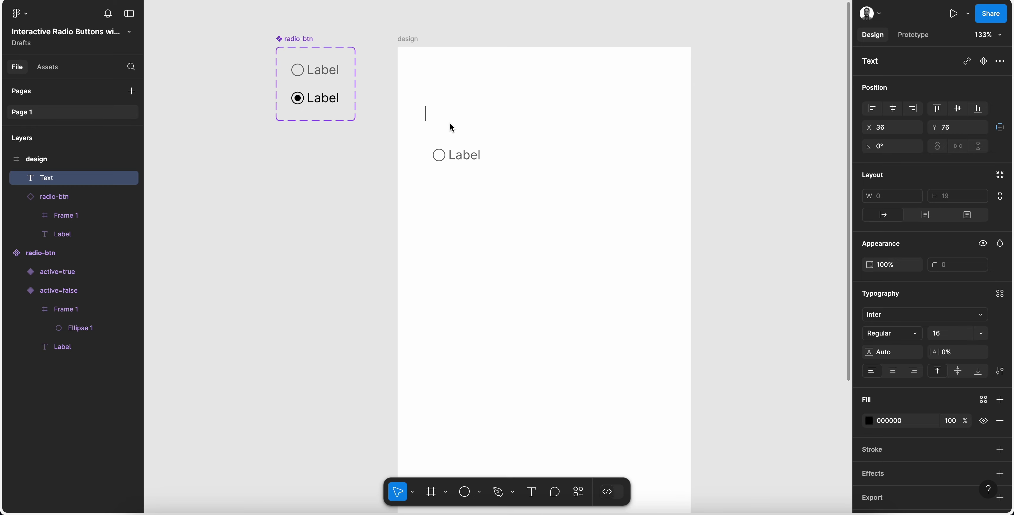
text(Selecti)
text( yur)
key(BackSpace)
key(BackSpace)
text(our)
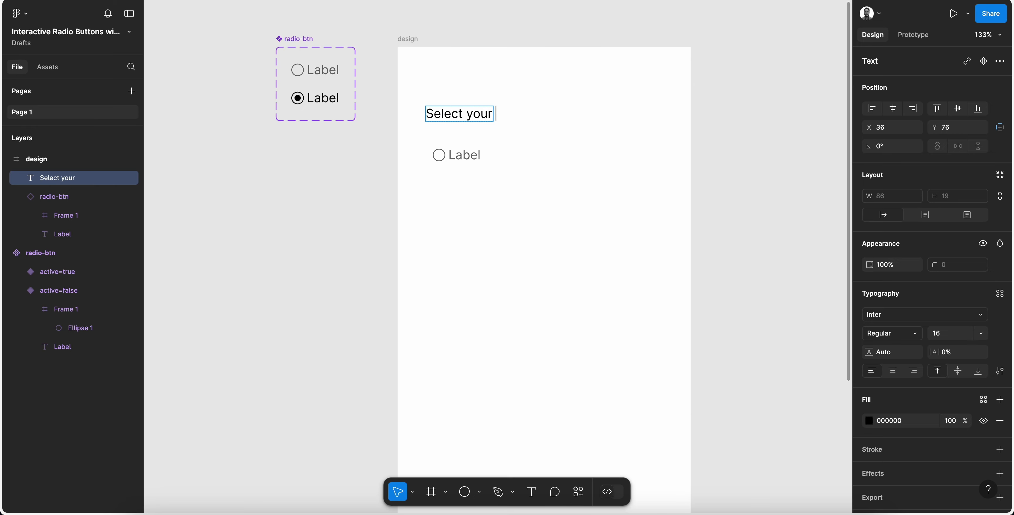
text( native country)
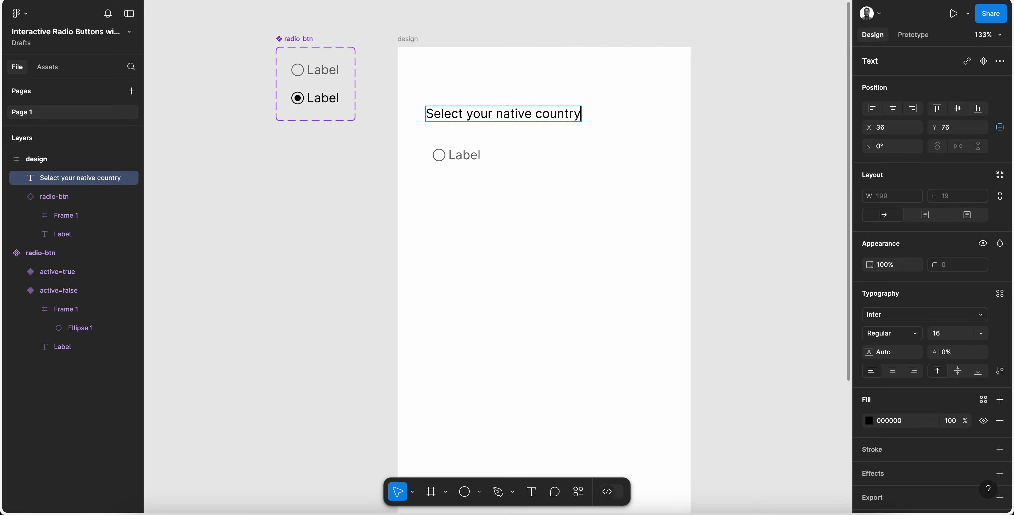
text(!)
key(Escape)
Move the heading to X 28, Y 48 and the radio button beneath it to X 28, Y 86
scroll(453, 108, up, 3)
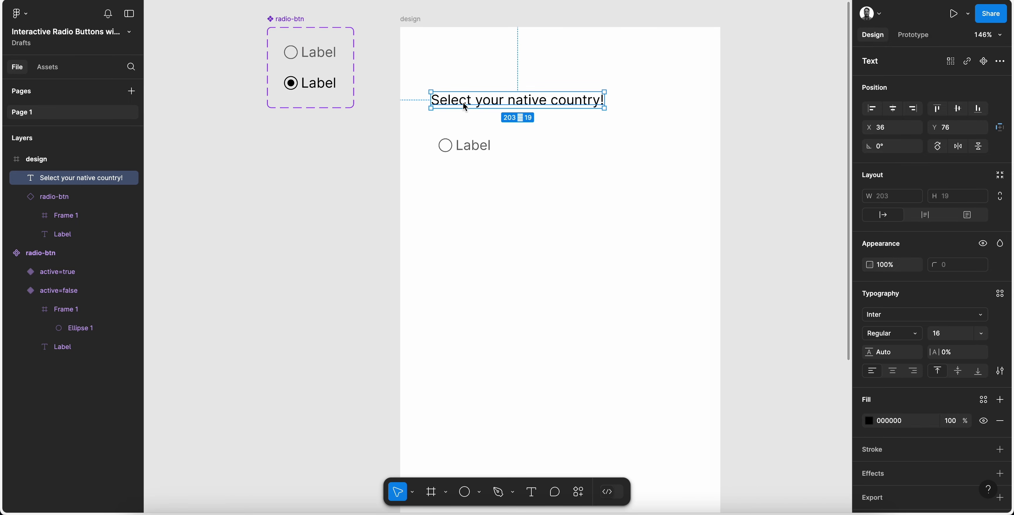
drag(464, 104, 457, 80)
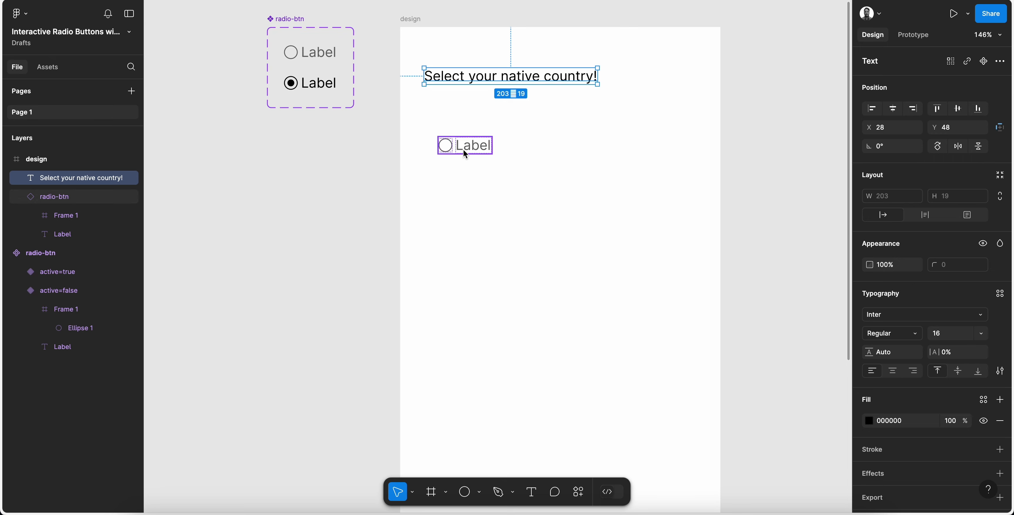
drag(463, 149, 451, 114)
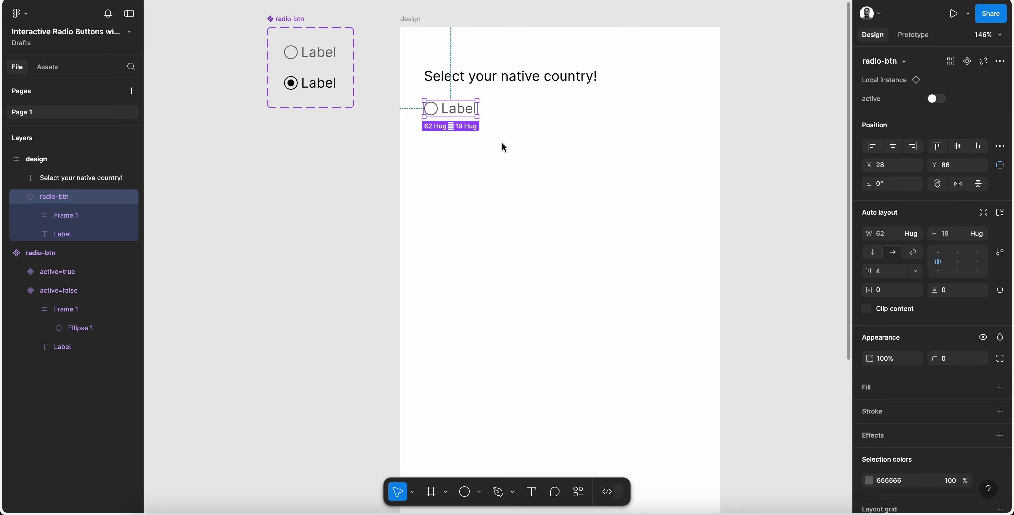
Change the radio button instance's label to America
double_click(457, 110)
text(America)
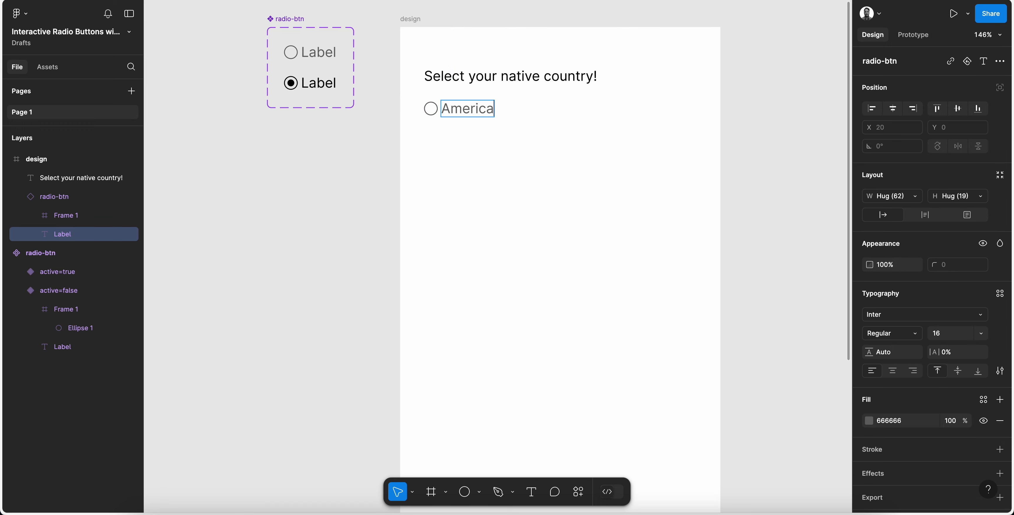
click(530, 129)
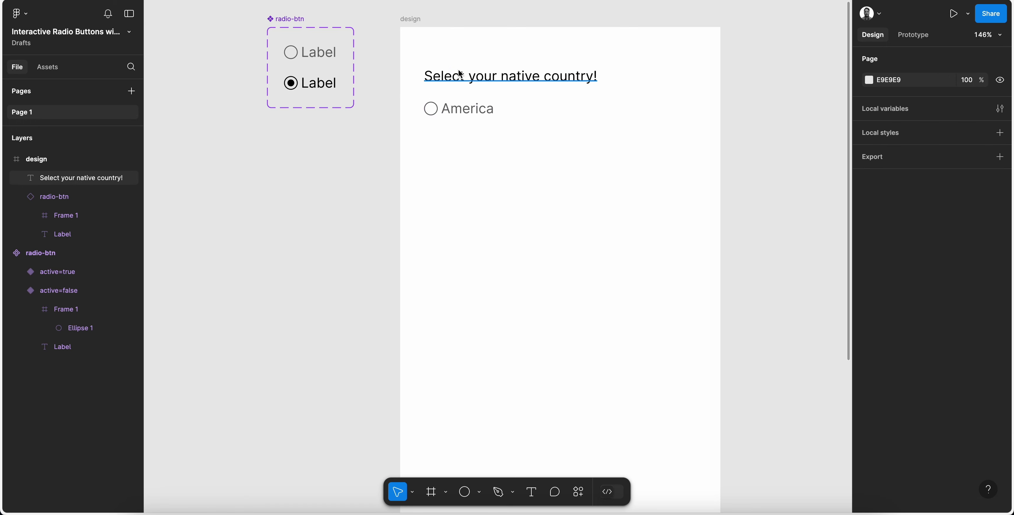
Duplicate the America radio button below the original and wrap both in a vertical auto layout with 15 spacing
click(460, 116)
key(ctrl+d)
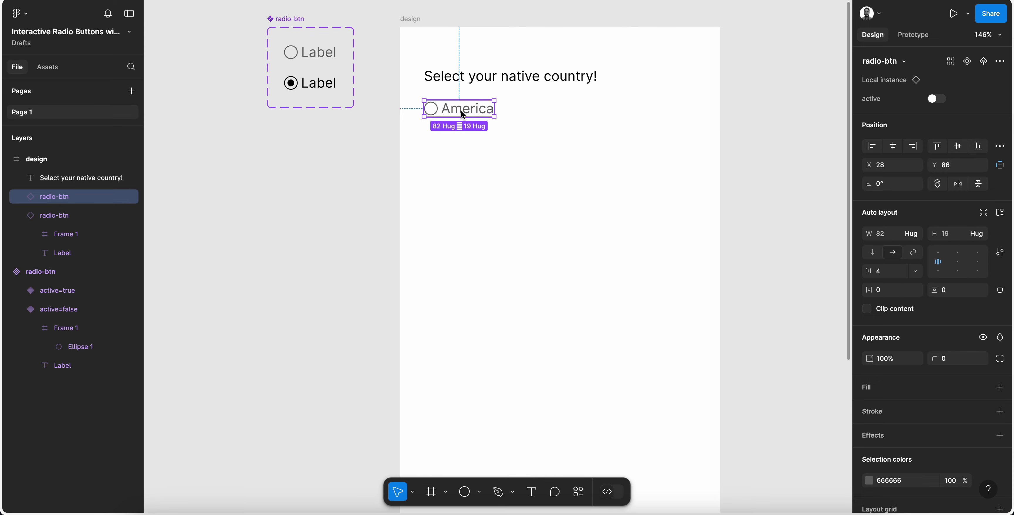
drag(460, 115, 461, 144)
shift+click(469, 111)
key(shift+a)
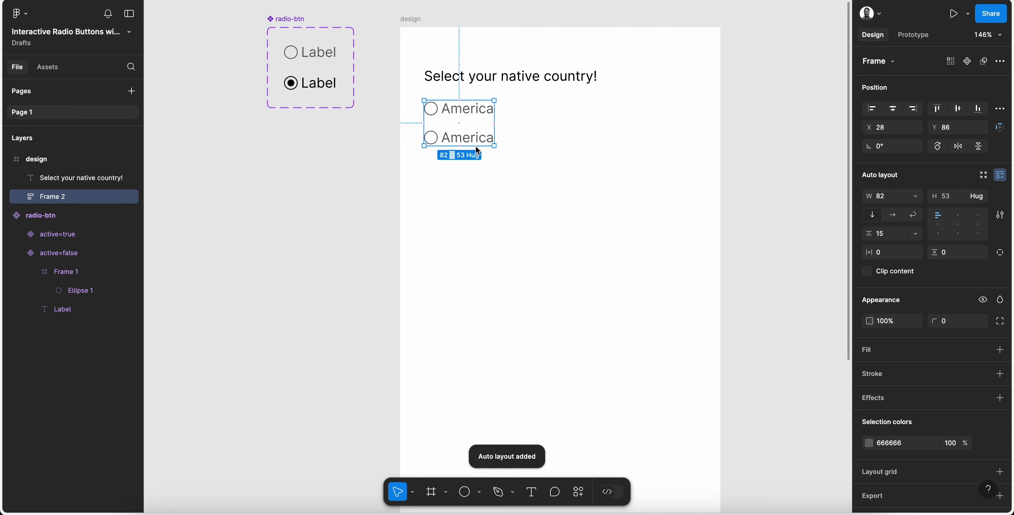
key(Escape)
Create a component text property named Text with the value Label for the labels of both radio-btn variants
double_click(318, 57)
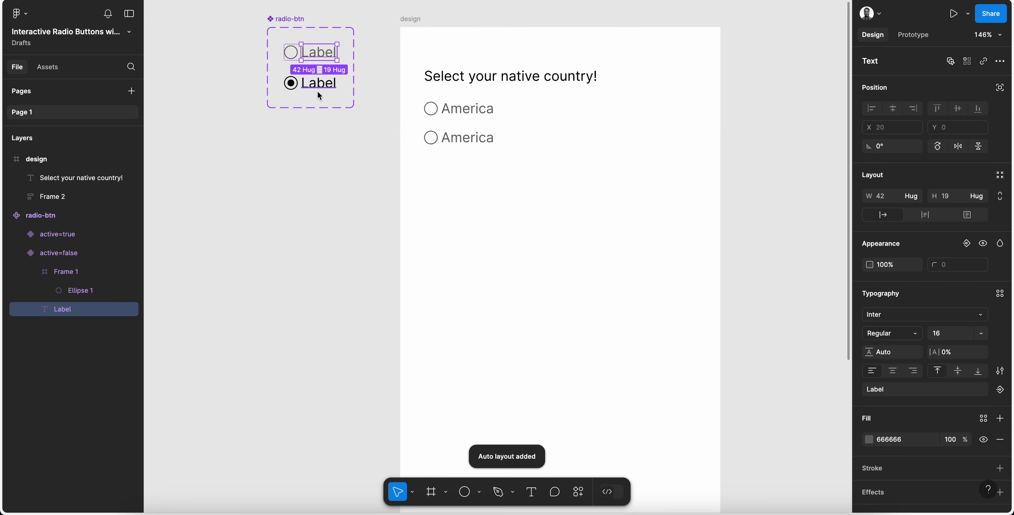
shift+click(318, 83)
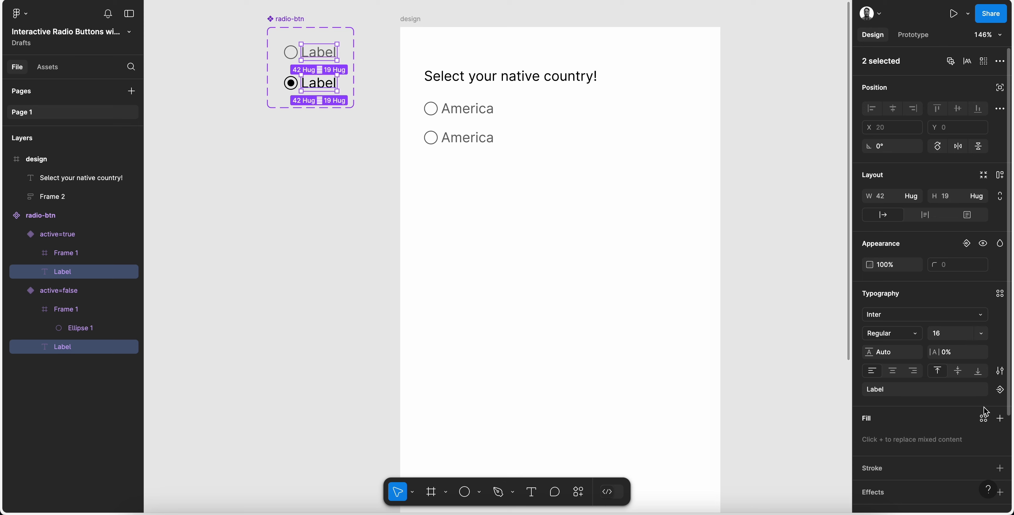
click(999, 389)
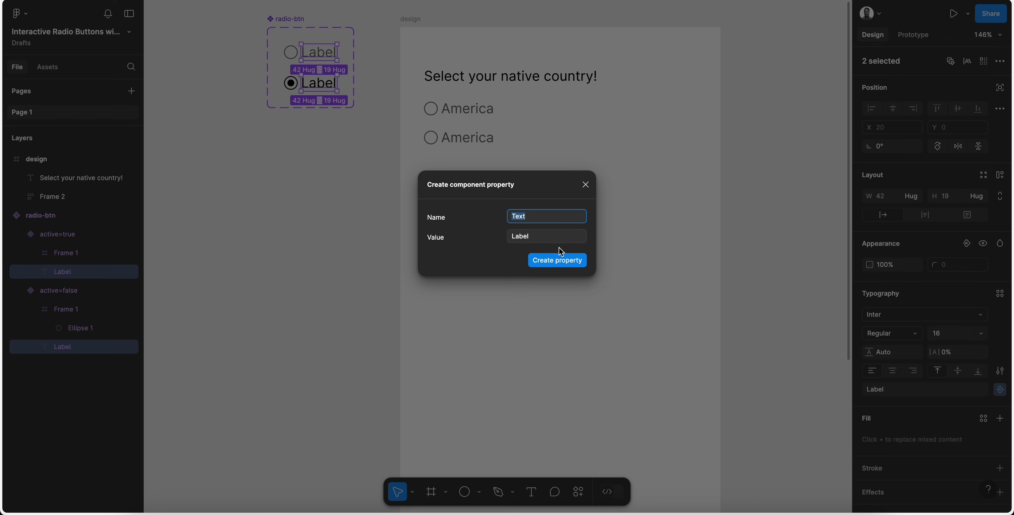
click(557, 260)
Set the Text property of the second radio button in the list to UK
click(452, 130)
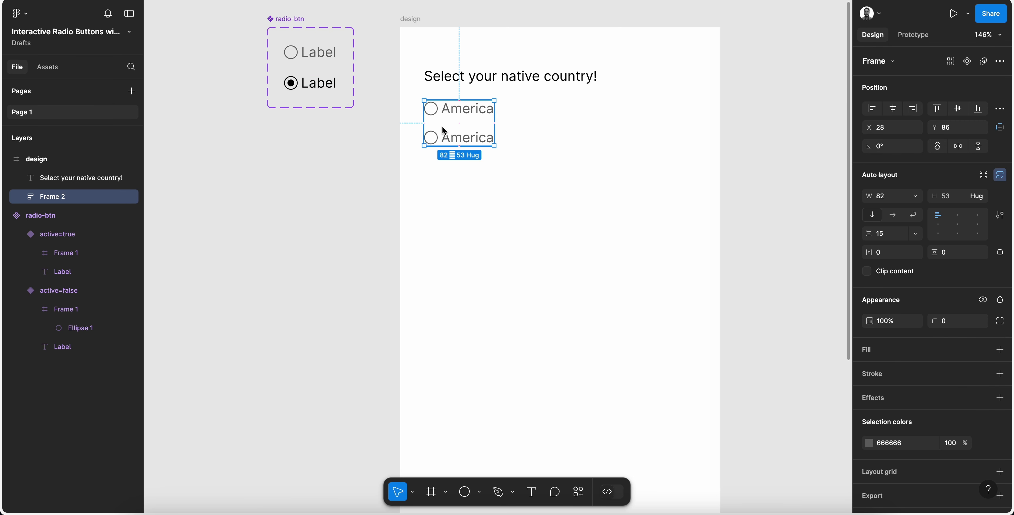
click(17, 196)
click(78, 272)
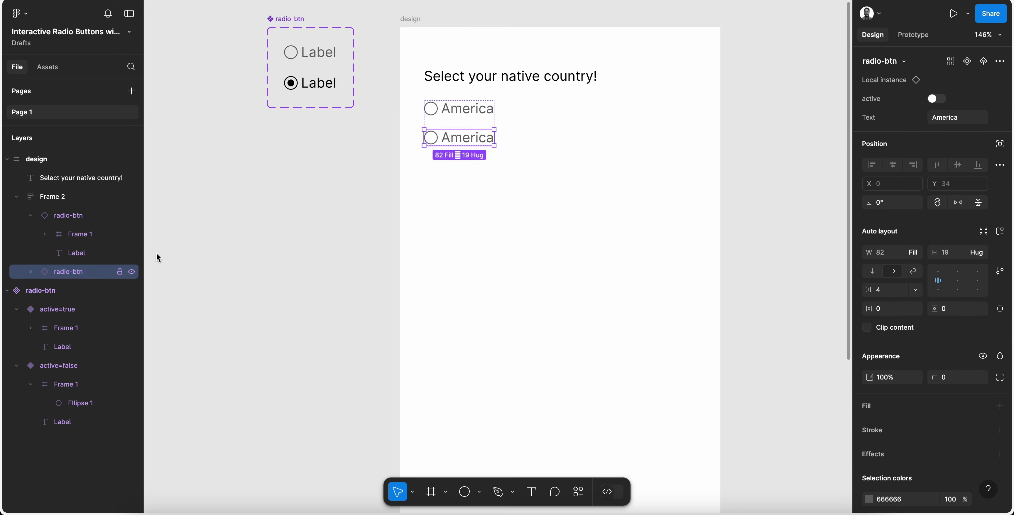
click(958, 118)
text(UK)
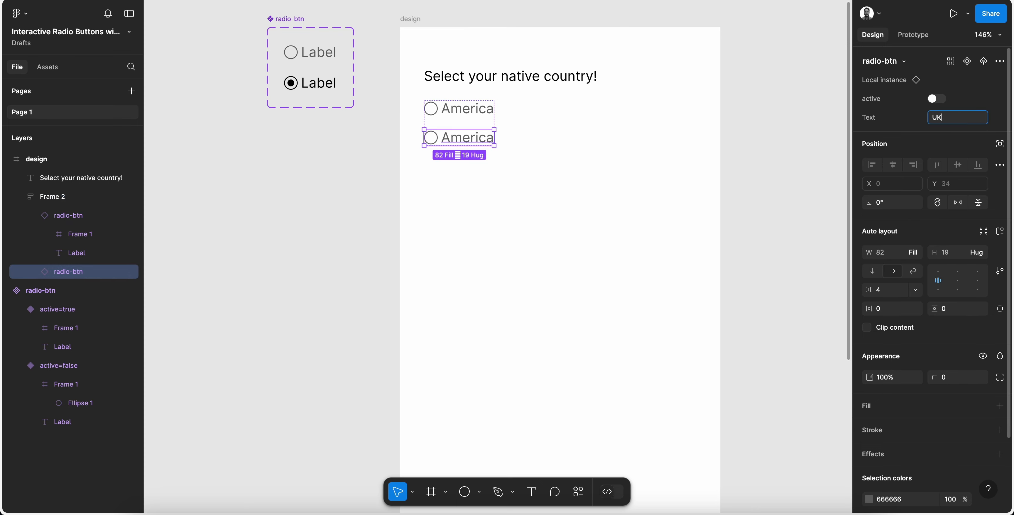
key(Return)
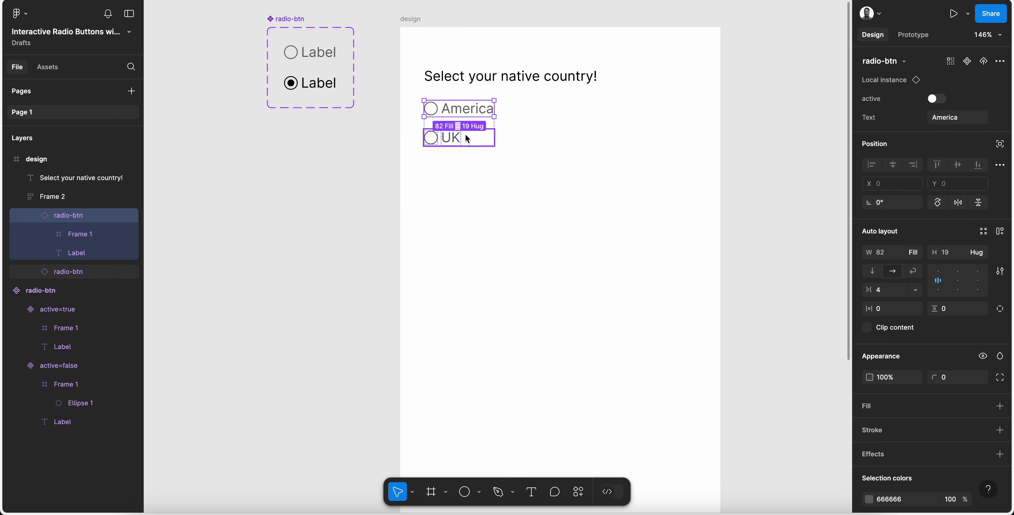
Duplicate the UK radio button and set the copy's Text property to UAE
key(ctrl+d)
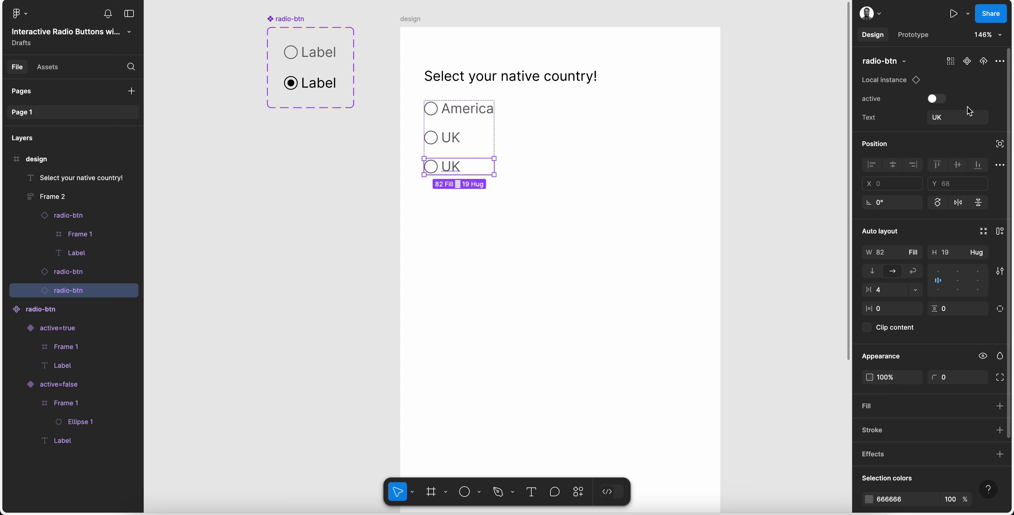
click(954, 121)
text(U)
key(Return)
Duplicate the UAE radio button and set the copy's Text property to Nepal
key(ctrl+d)
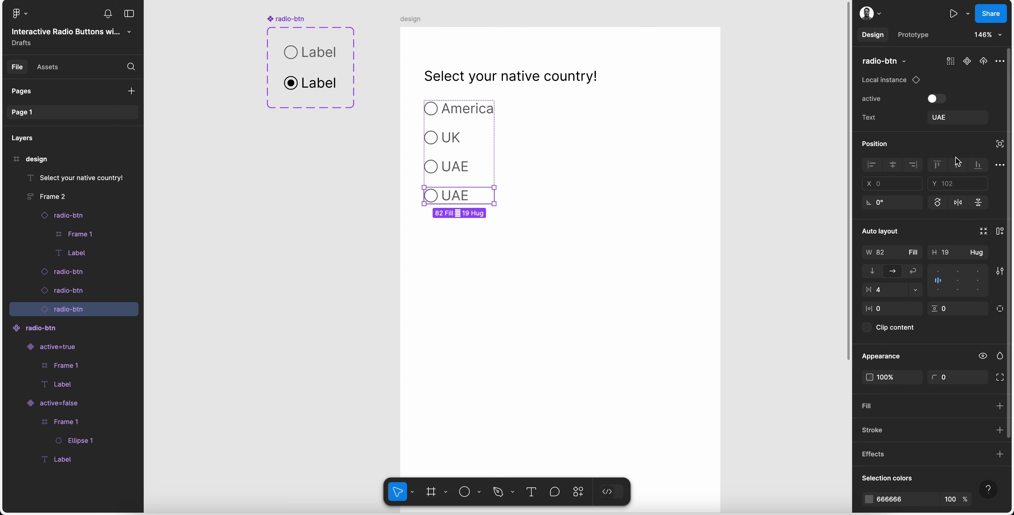
click(953, 117)
text(Nepal)
key(Return)
Duplicate the Nepal radio button and set the copy's Text property to India
key(ctrl+d)
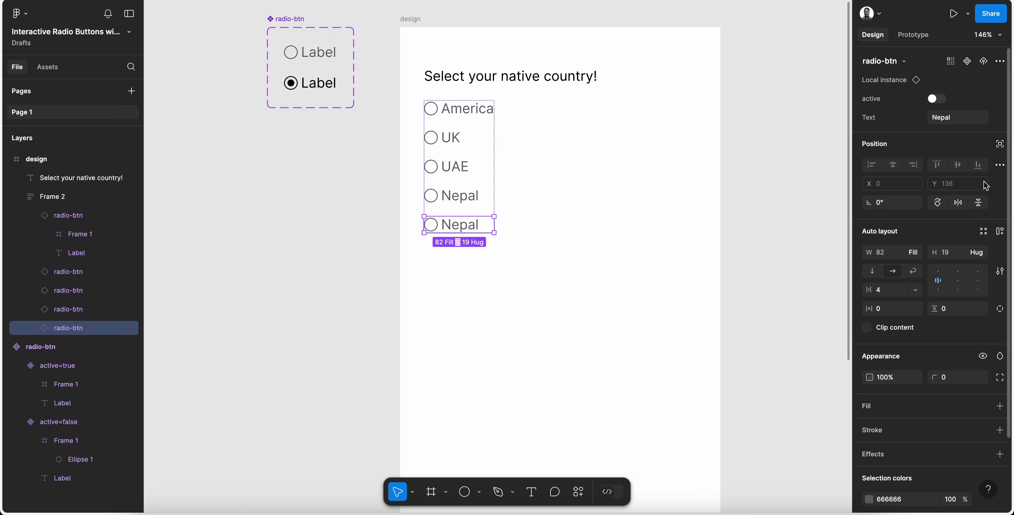
click(964, 122)
text(India)
key(Return)
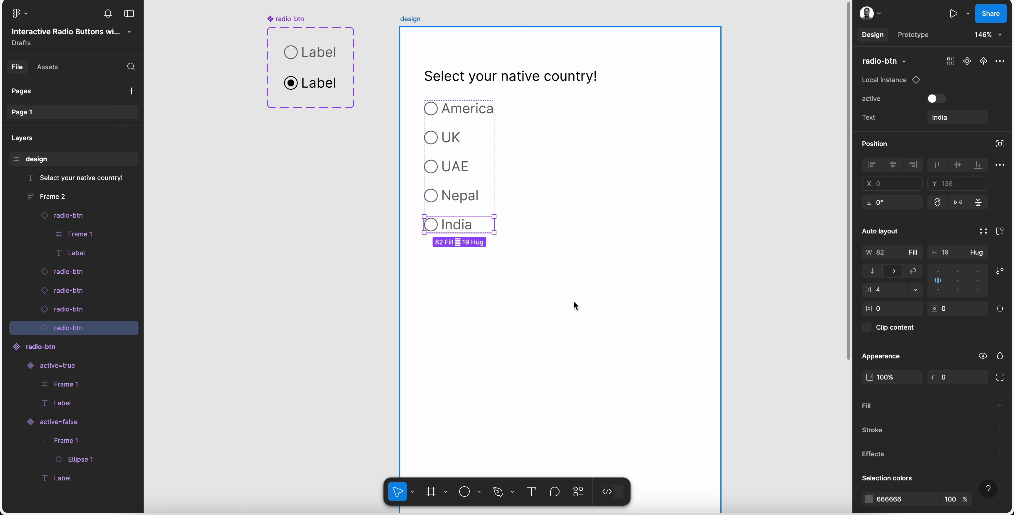
Duplicate the India radio button and set the copy's Text property to Sri Lanka
key(ctrl+d)
click(955, 117)
text(Sr)
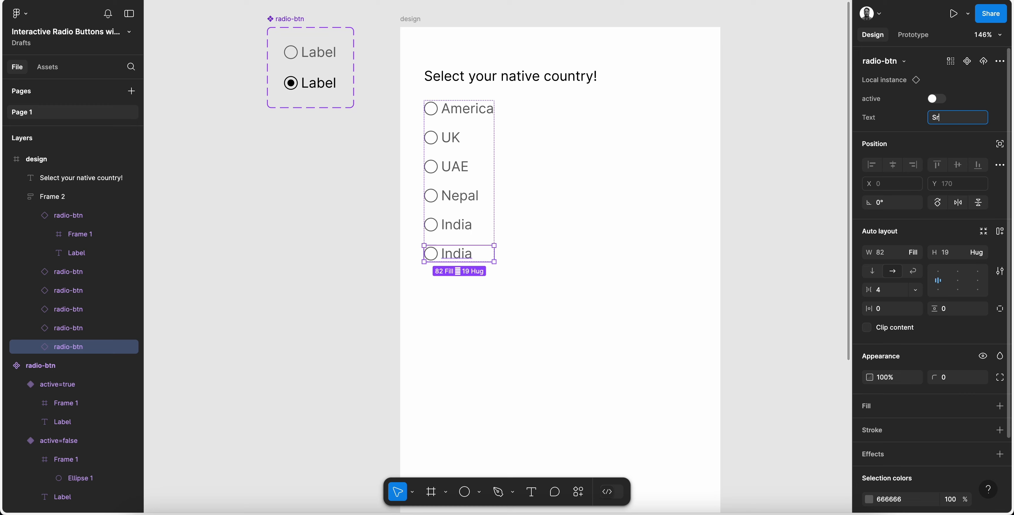
text(i Lanka)
key(Return)
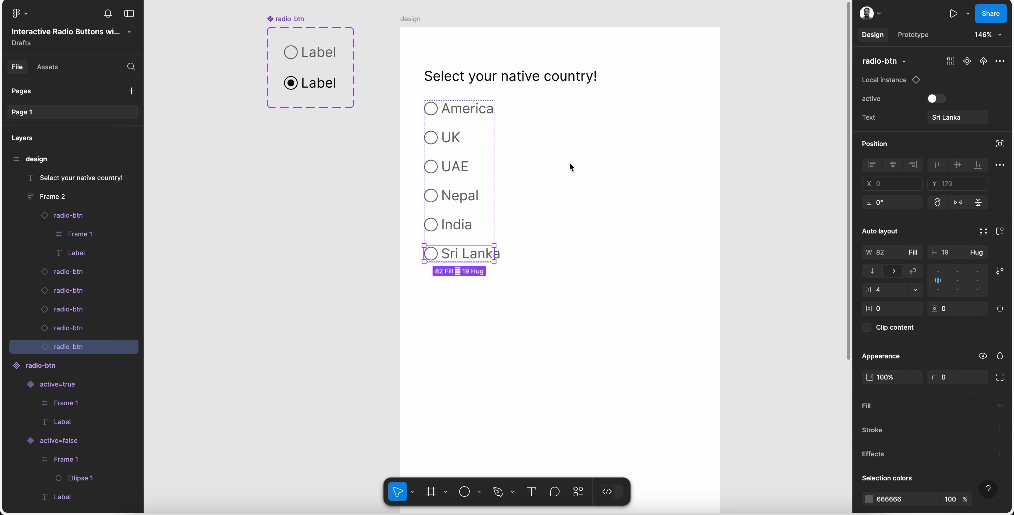
Wrap the "Select your native country!" heading and the radio button list together in an auto layout frame
click(444, 79)
shift+click(444, 117)
key(shift+a)
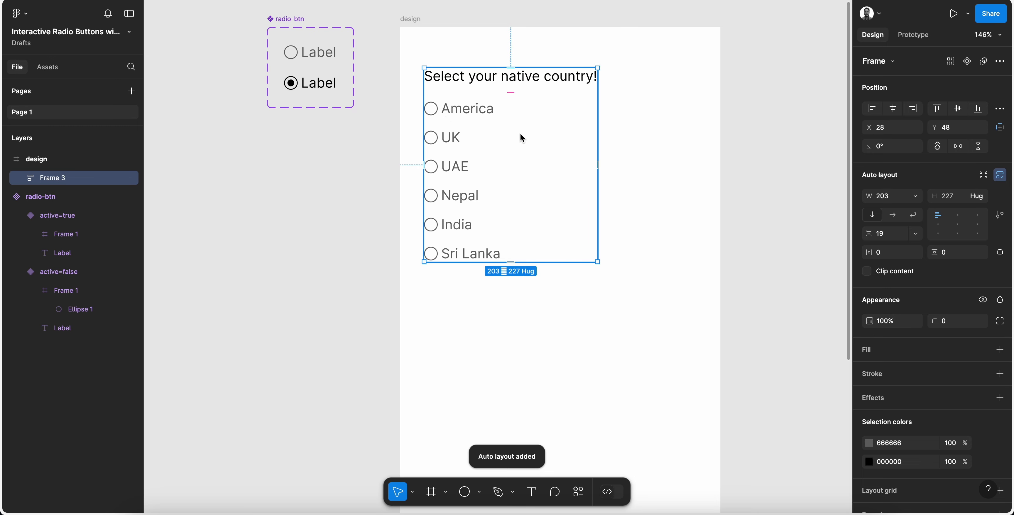
click(676, 207)
Create a local string variable named res with the value Choose
scroll(611, 180, down, 5)
scroll(610, 180, down, 3)
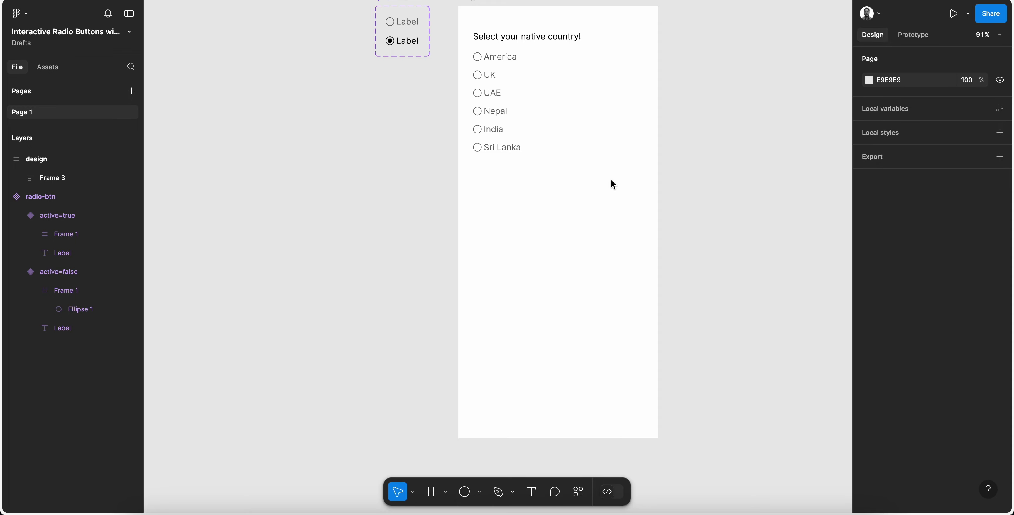
scroll(611, 181, up, 5)
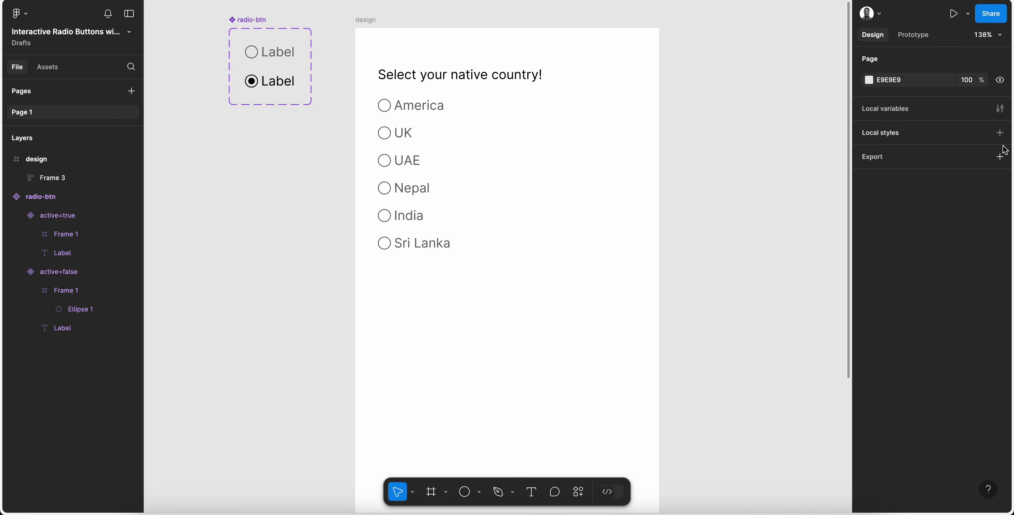
click(999, 109)
drag(722, 55, 783, 42)
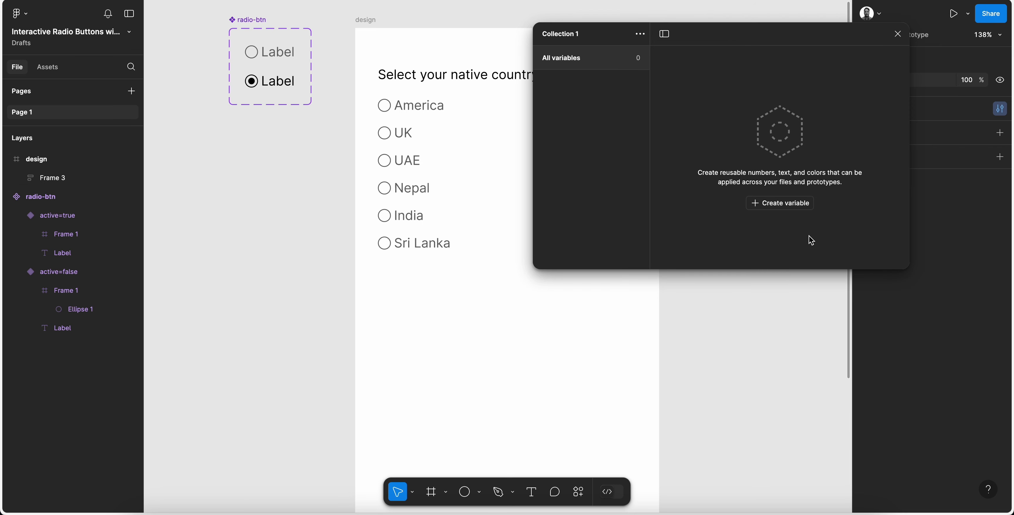
click(786, 204)
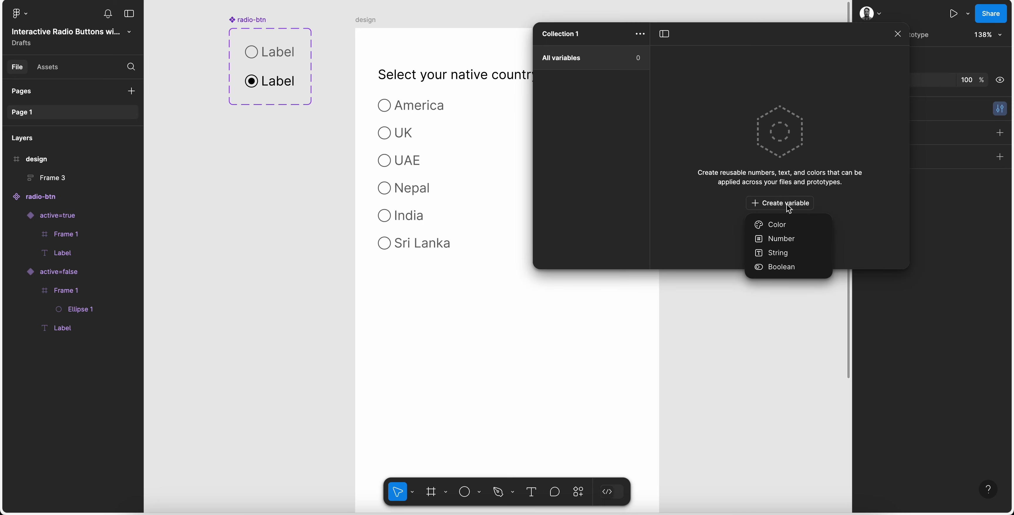
click(781, 256)
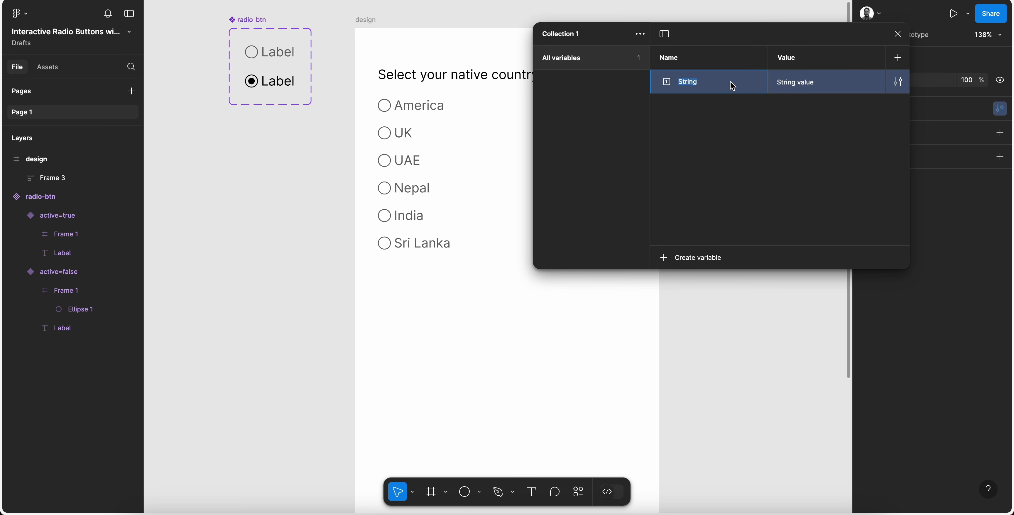
text(res)
key(Tab)
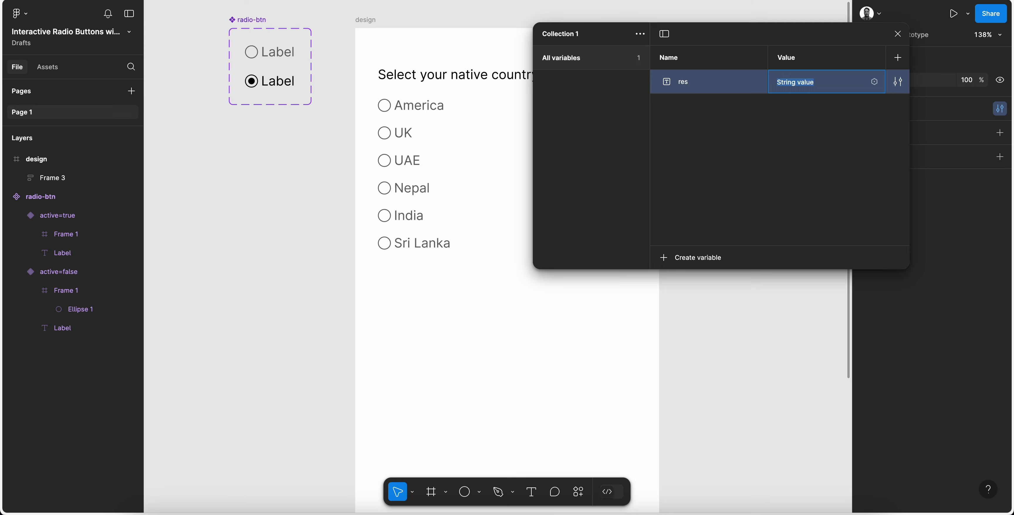
text(Choose)
key(Return)
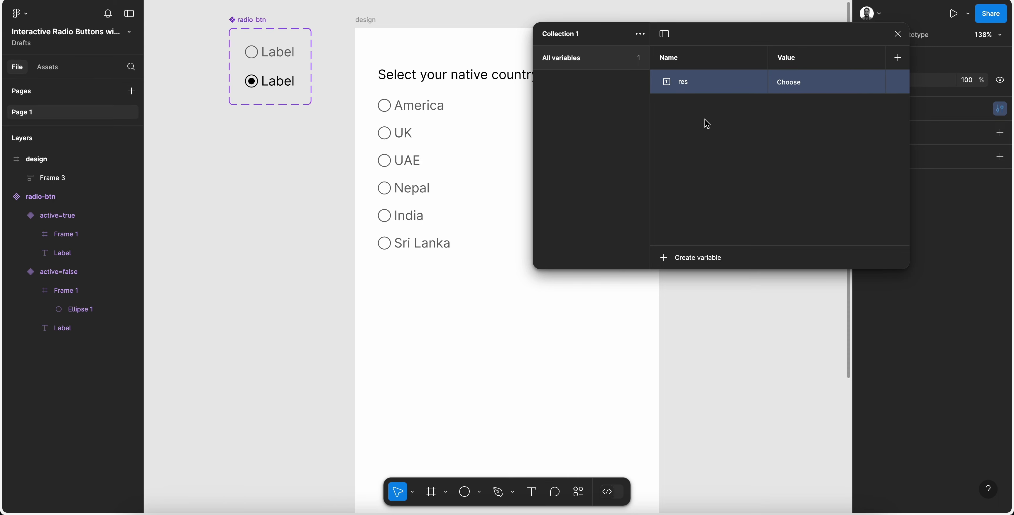
Create a Boolean variable named amer with the value False
click(685, 261)
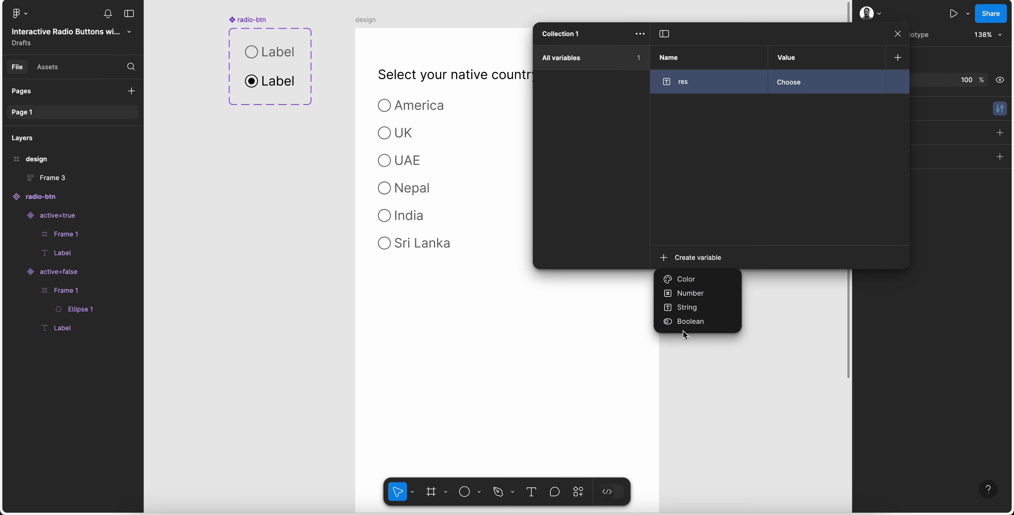
click(686, 323)
text(am)
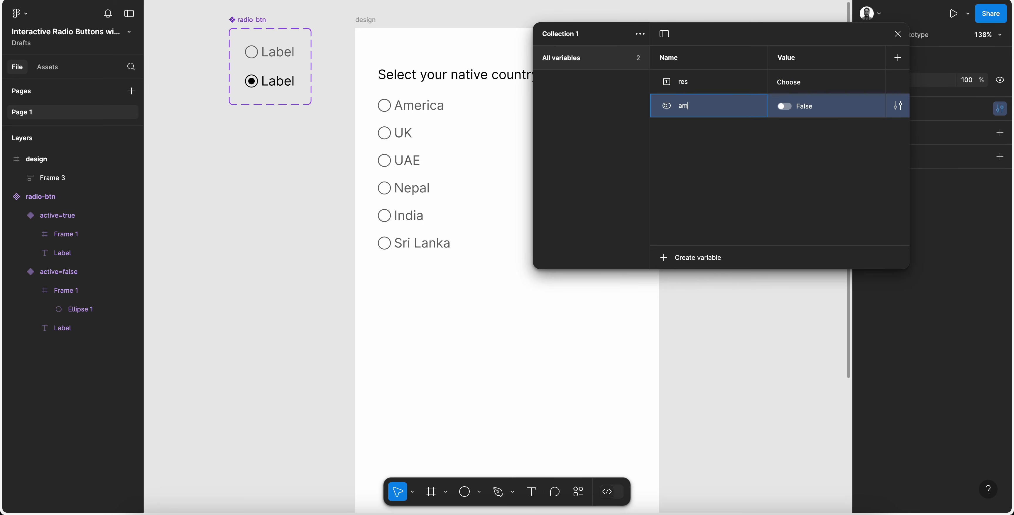
text(e)
key(Tab)
click(701, 164)
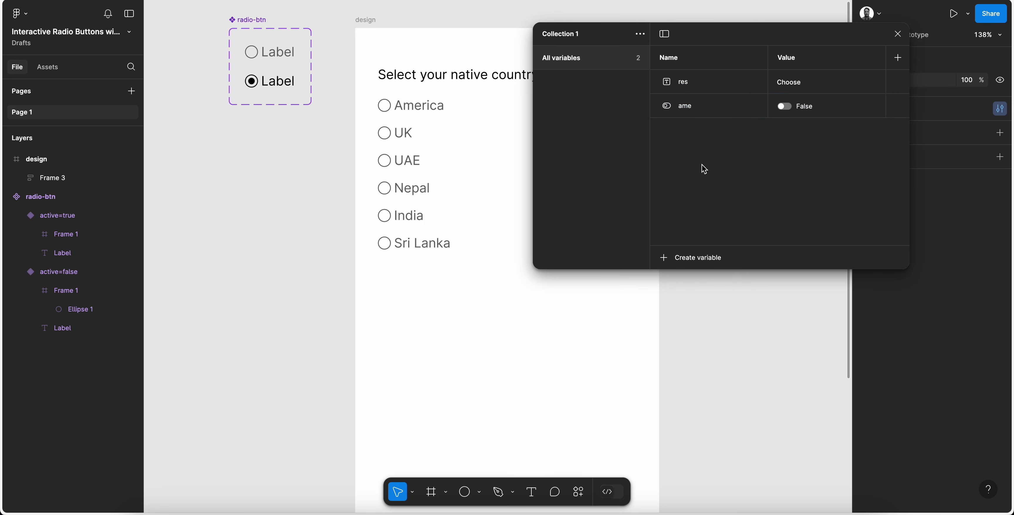
click(701, 103)
double_click(678, 111)
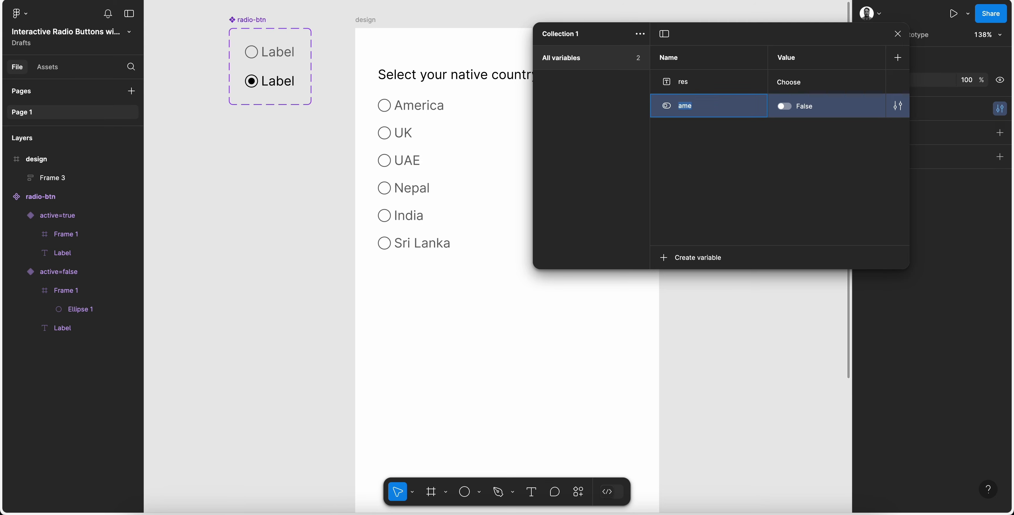
key(Right)
text(r)
key(Return)
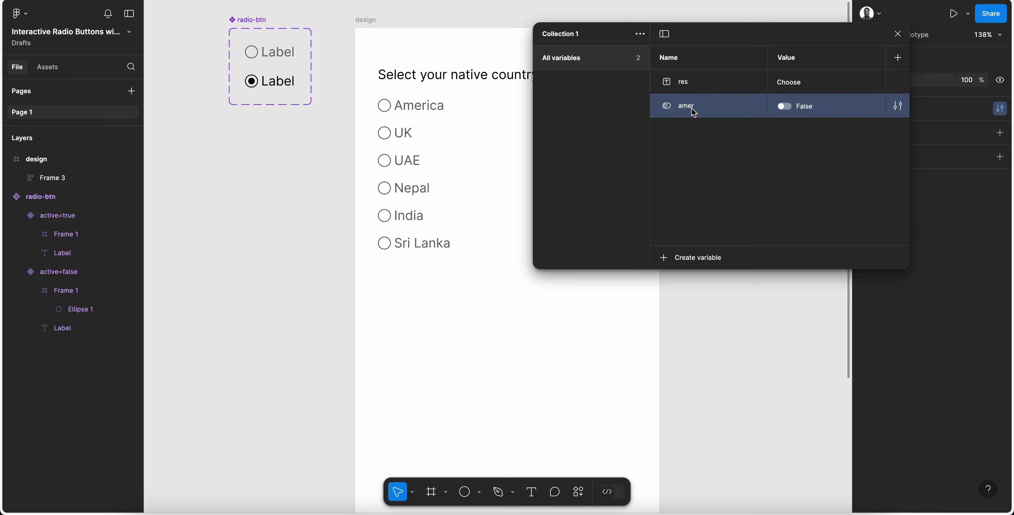
Add two more Boolean variables named uk and uae, both set to False, below the amer variable
key(shift+Return)
double_click(707, 129)
text(uk)
key(Return)
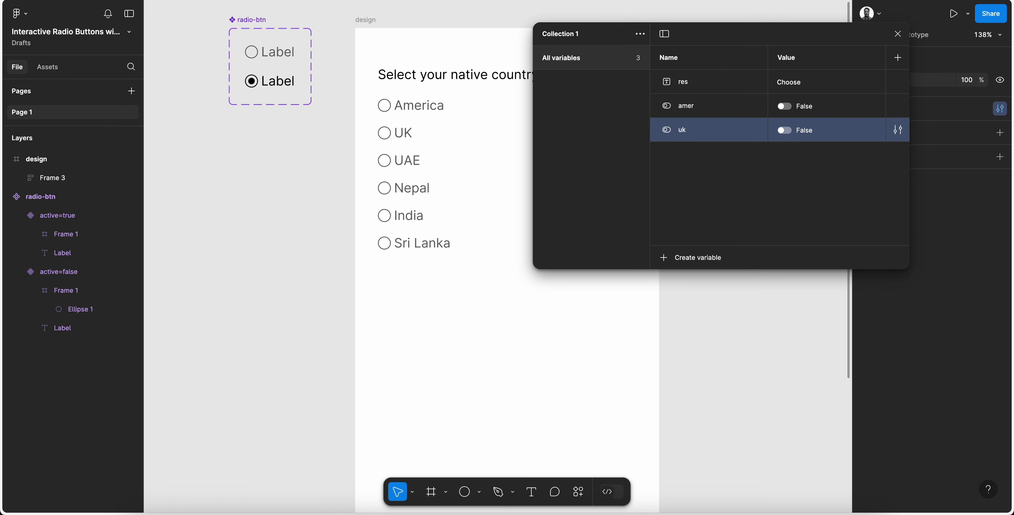
key(shift+Return)
text(uae)
key(Return)
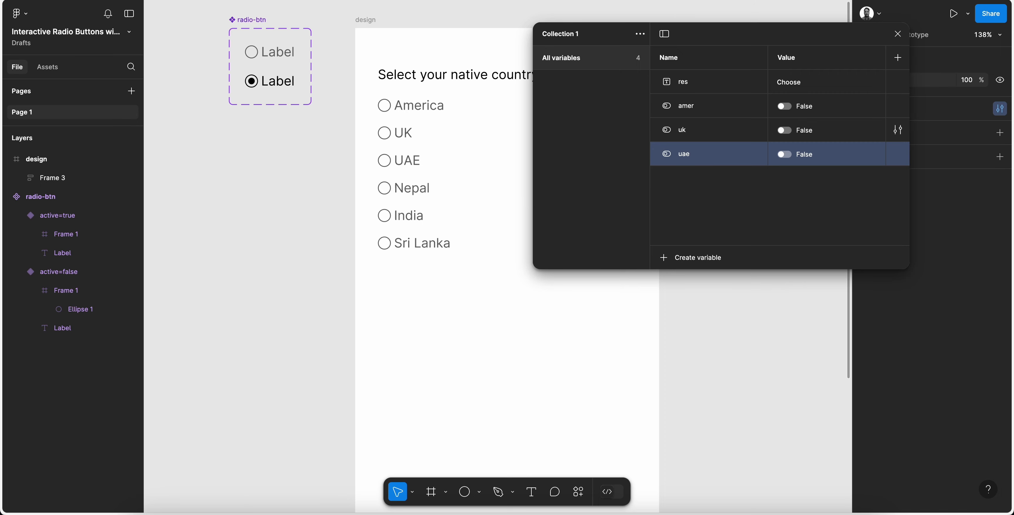
Add Boolean variables named nep, sri and ind, all set to False, and close the enlarged variables window
key(shift+Return)
text(nep)
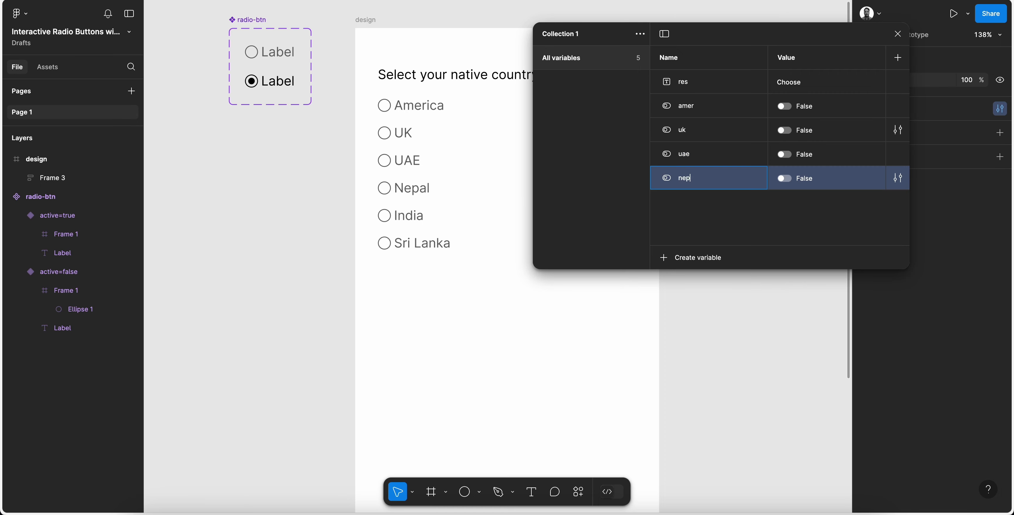
key(Return)
key(shift+Return)
text(sri)
key(Return)
key(shift+Return)
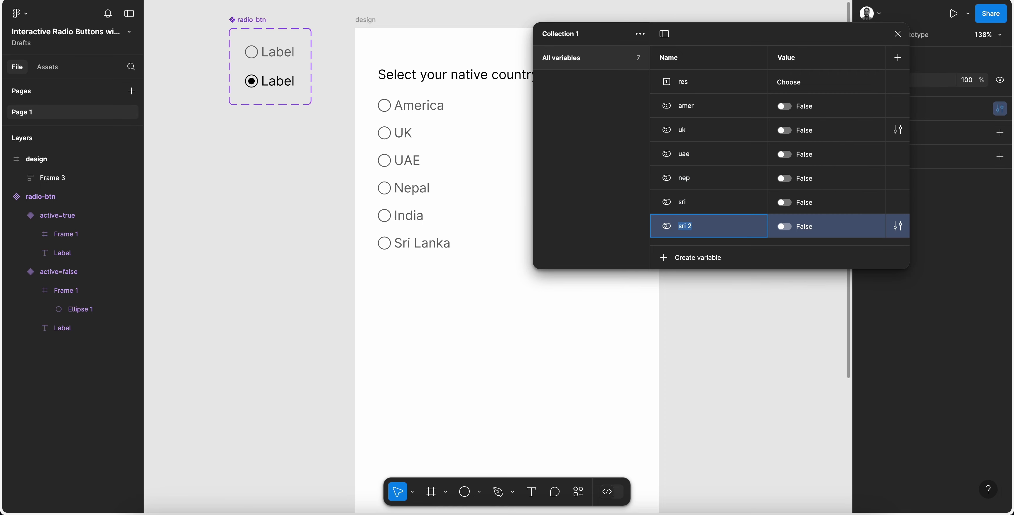
text(inds)
key(BackSpace)
key(Return)
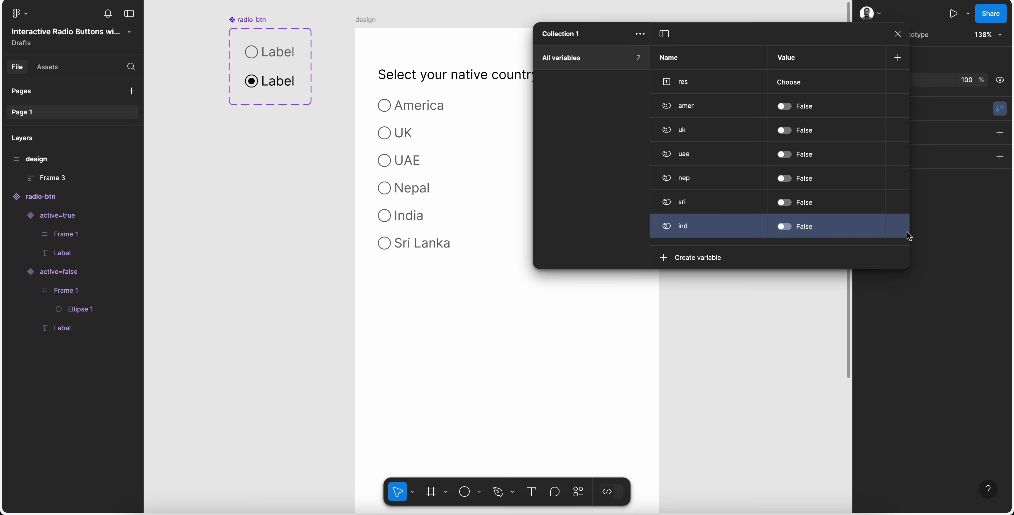
drag(907, 269, 941, 378)
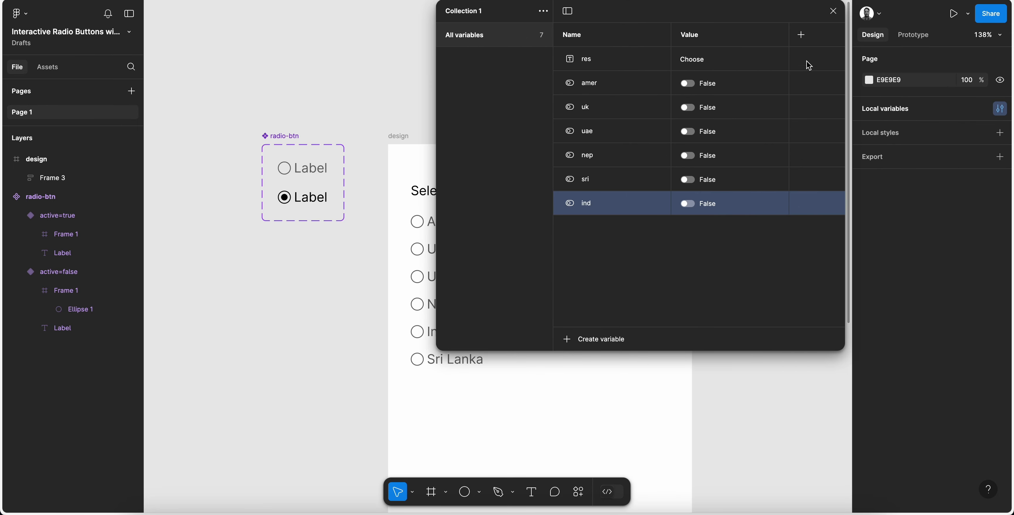
click(834, 12)
Bind the active property of the America radio button to the amer variable
scroll(571, 221, down, 3)
scroll(515, 245, up, 2)
super+click(464, 97)
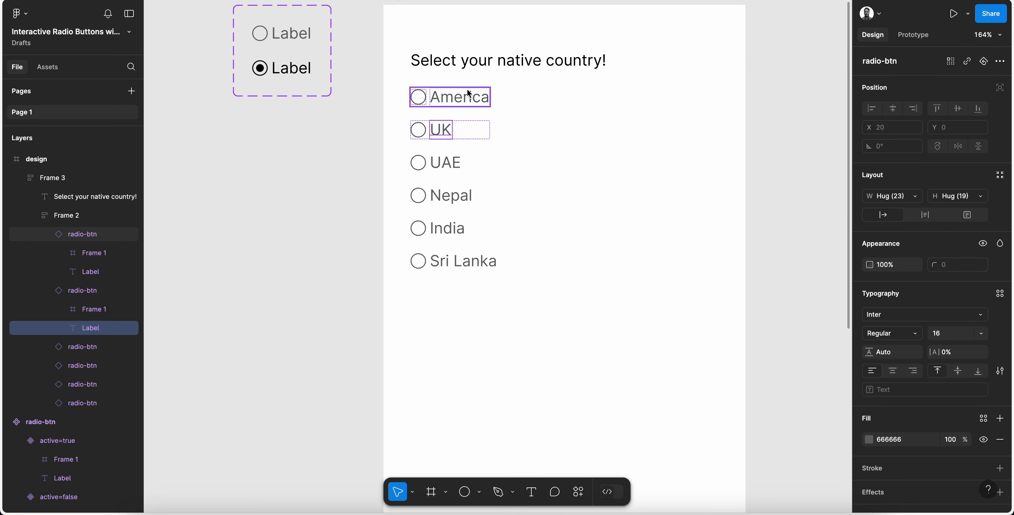
scroll(543, 190, up, 3)
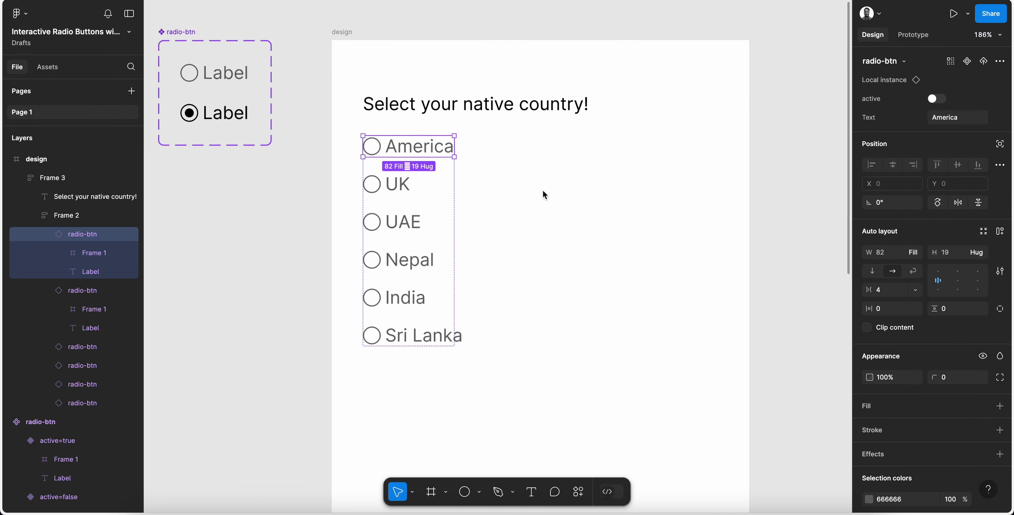
scroll(542, 190, down, 2)
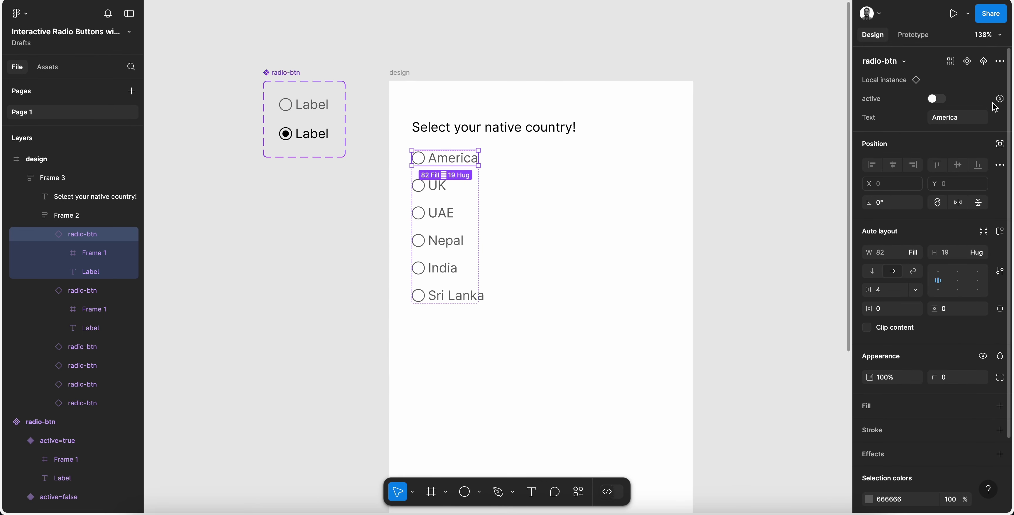
click(1000, 99)
click(939, 175)
Bind the active properties of the UK and UAE radio buttons to the uk and uae variables respectively
click(437, 189)
click(999, 99)
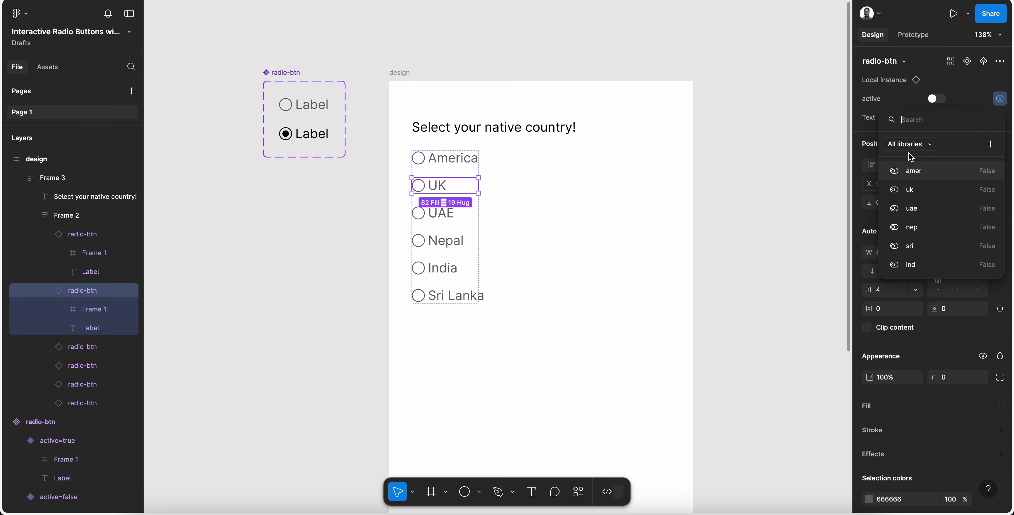
click(921, 194)
click(443, 219)
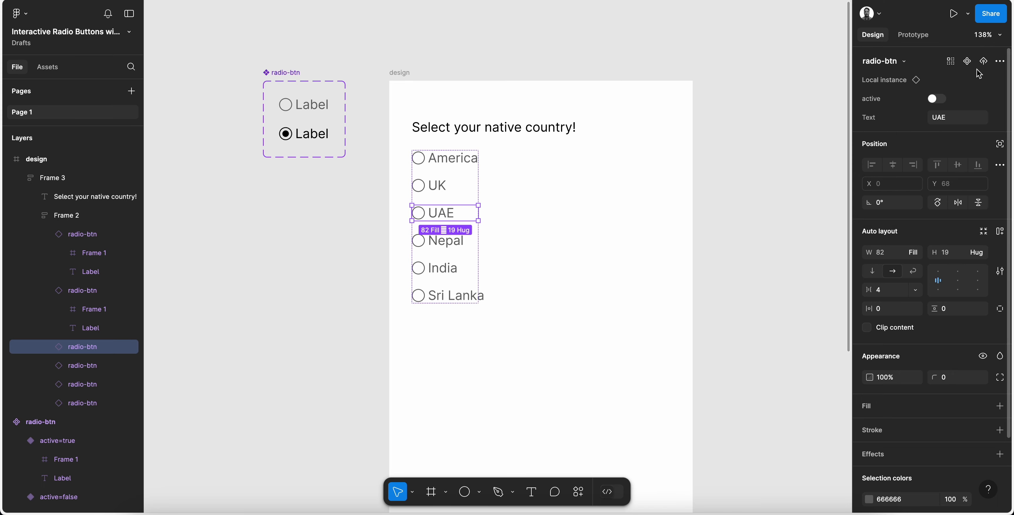
click(1000, 98)
click(913, 214)
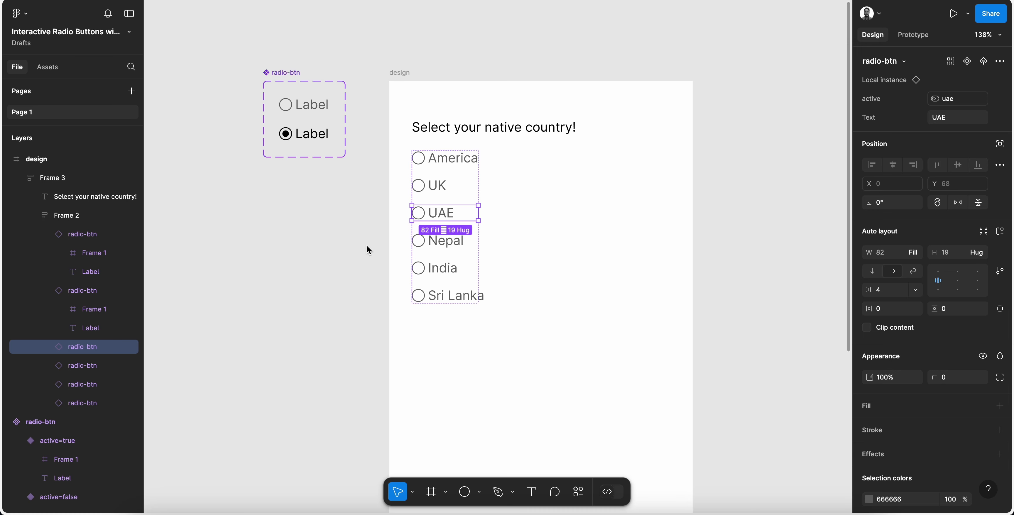
Bind the active property of the Nepal radio button to the nep variable
click(453, 241)
click(1000, 99)
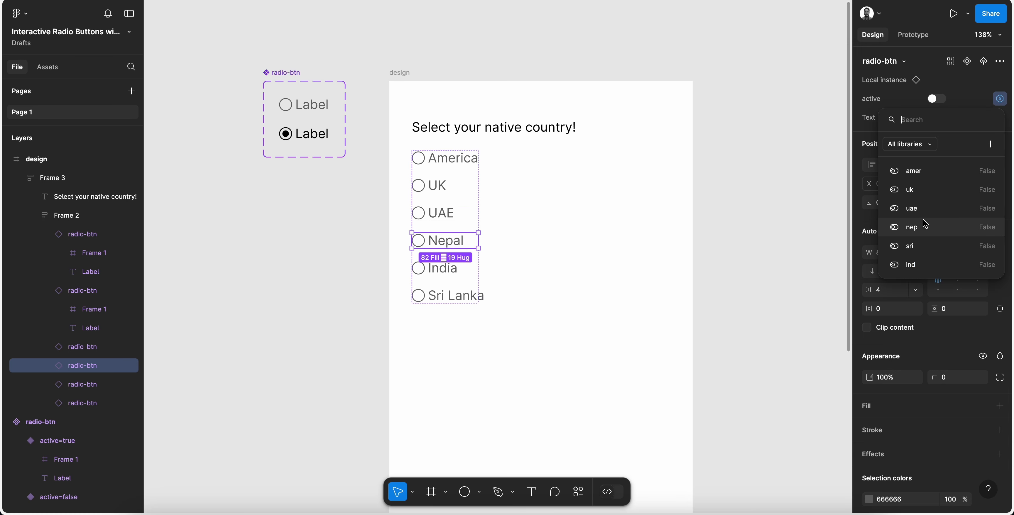
click(923, 226)
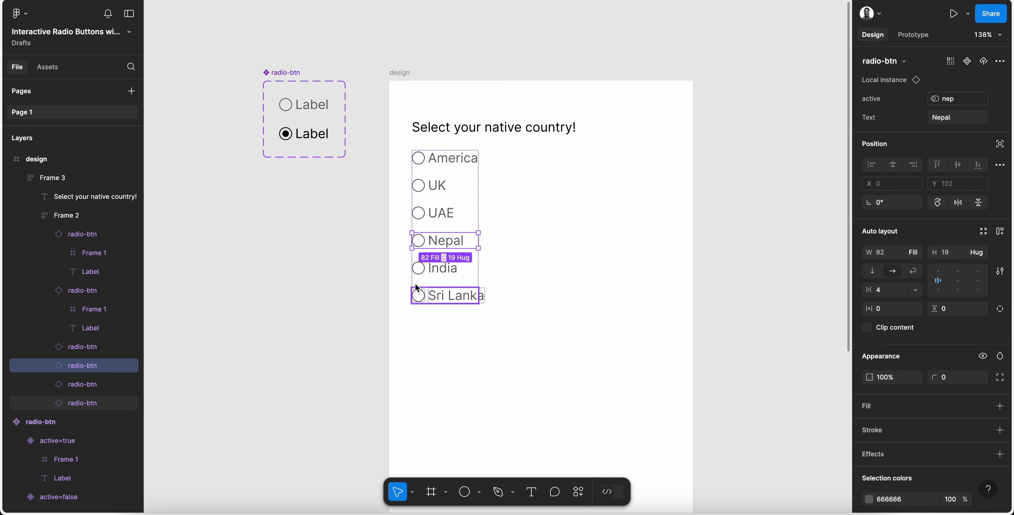
Open the variable choices for the India radio button's active property
click(433, 268)
click(1001, 100)
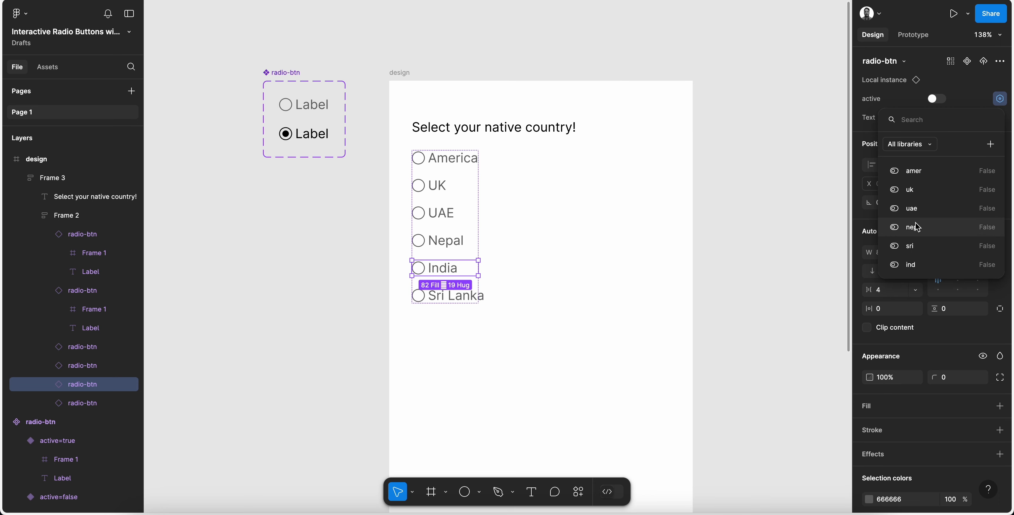
click(432, 319)
Bind the active properties of the Sri Lanka and India radio buttons to the sri and ind variables respectively
click(448, 295)
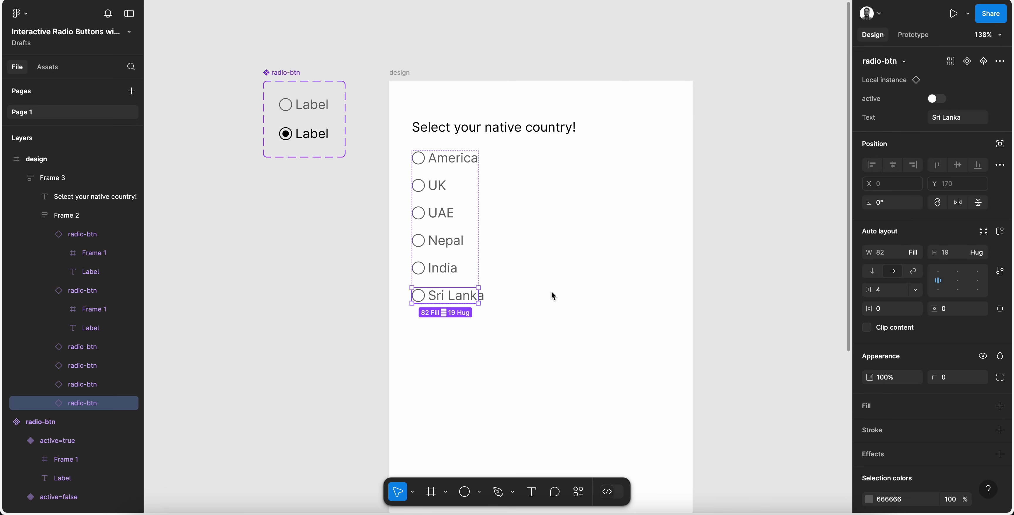
click(1000, 99)
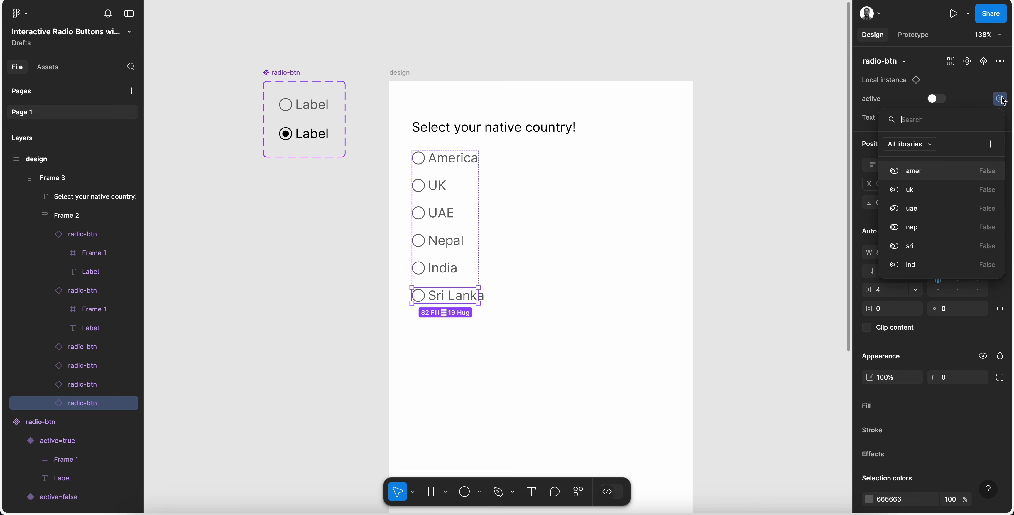
click(921, 246)
click(450, 269)
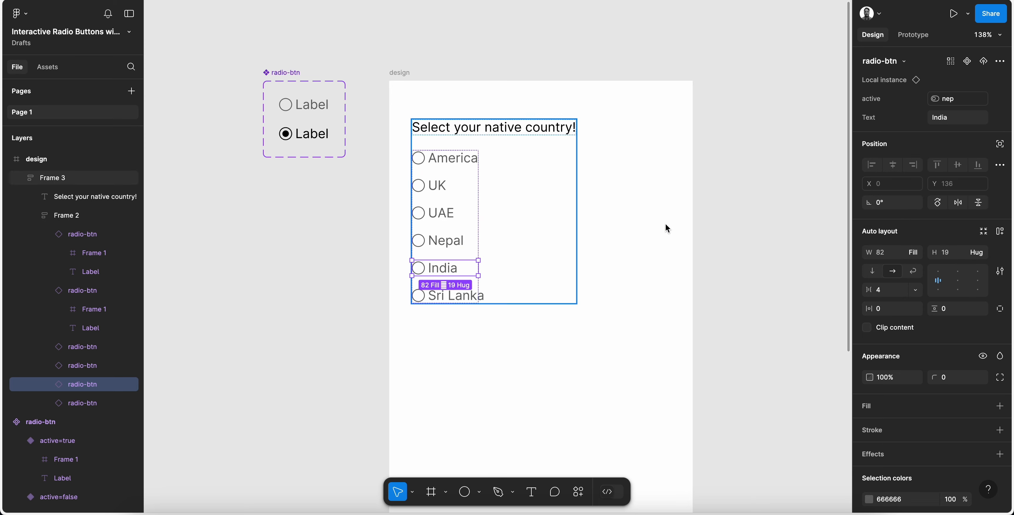
click(1000, 100)
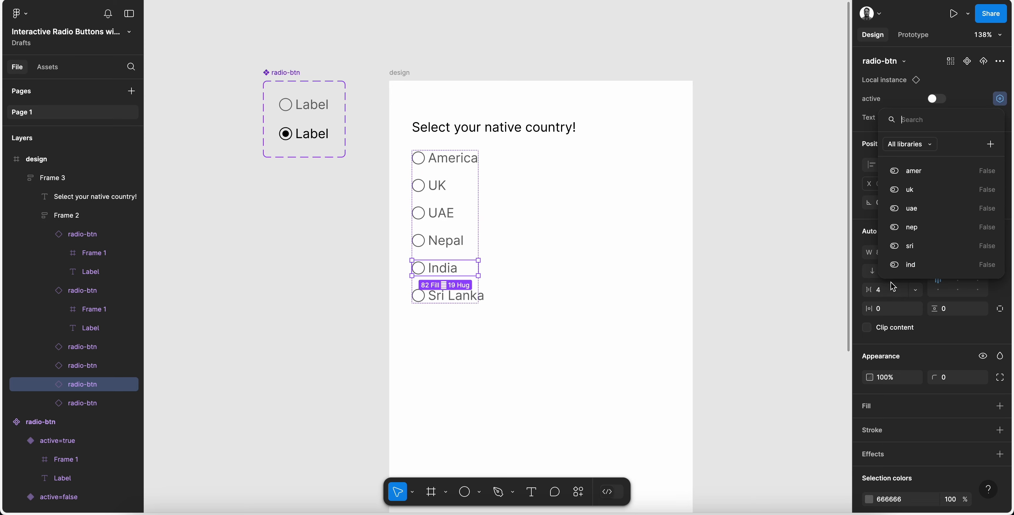
click(921, 265)
Check which variable each radio button from UK down to Sri Lanka uses for its active property
click(452, 244)
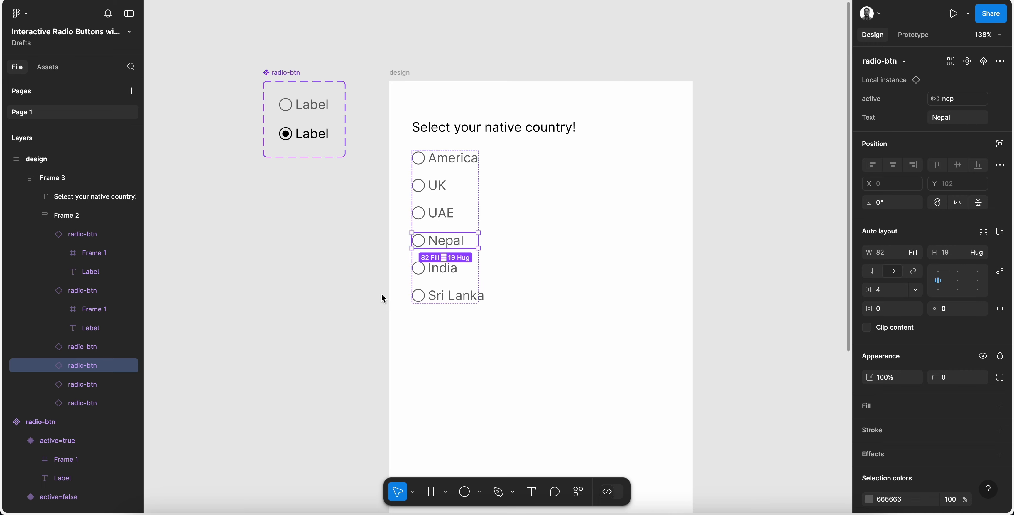
click(444, 269)
click(455, 296)
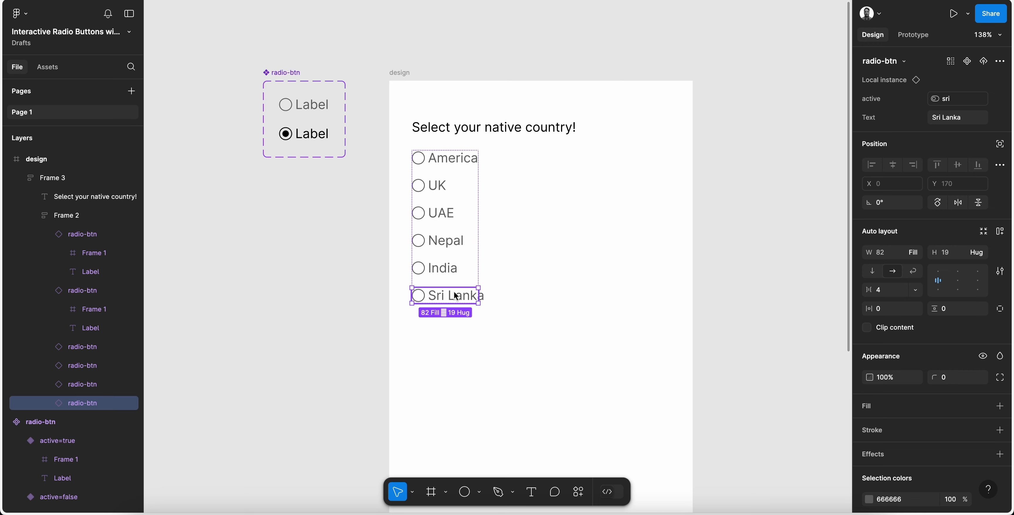
click(439, 185)
click(443, 215)
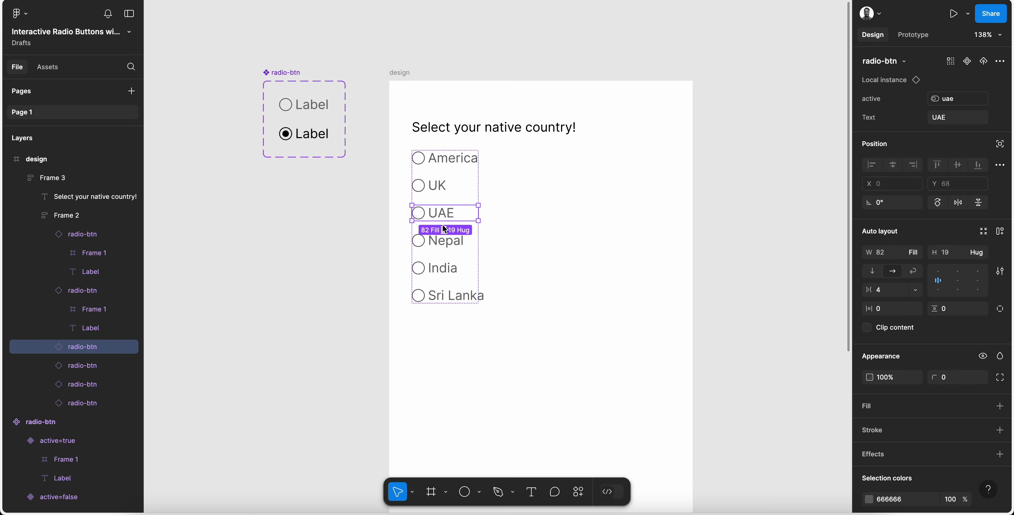
click(443, 241)
click(442, 264)
click(452, 298)
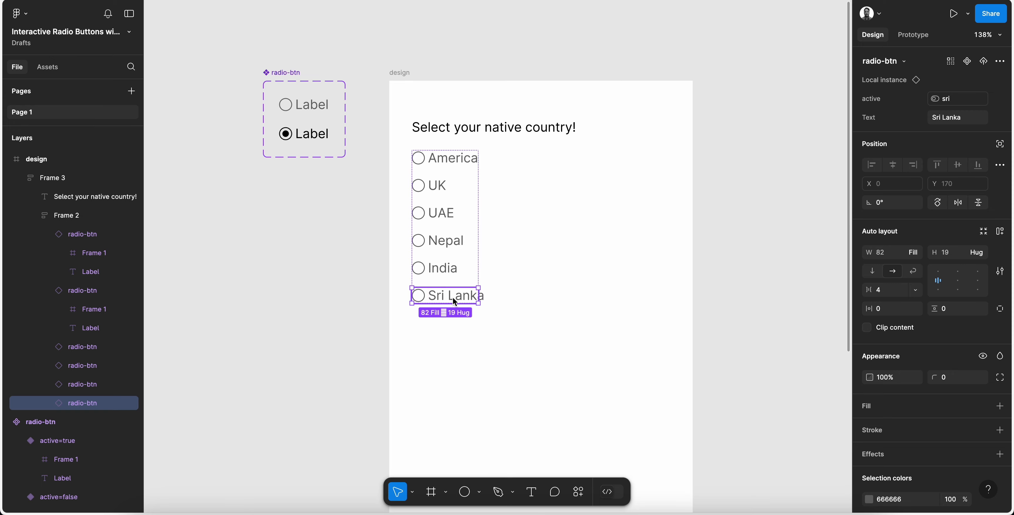
Add an on-click interaction to the America radio button that sets the amer variable to true
click(457, 158)
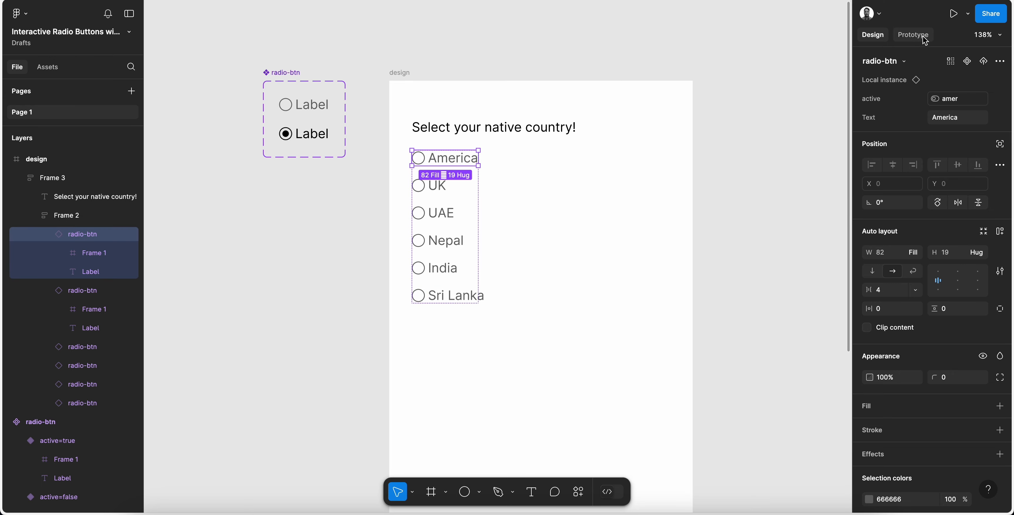
click(913, 35)
click(1000, 58)
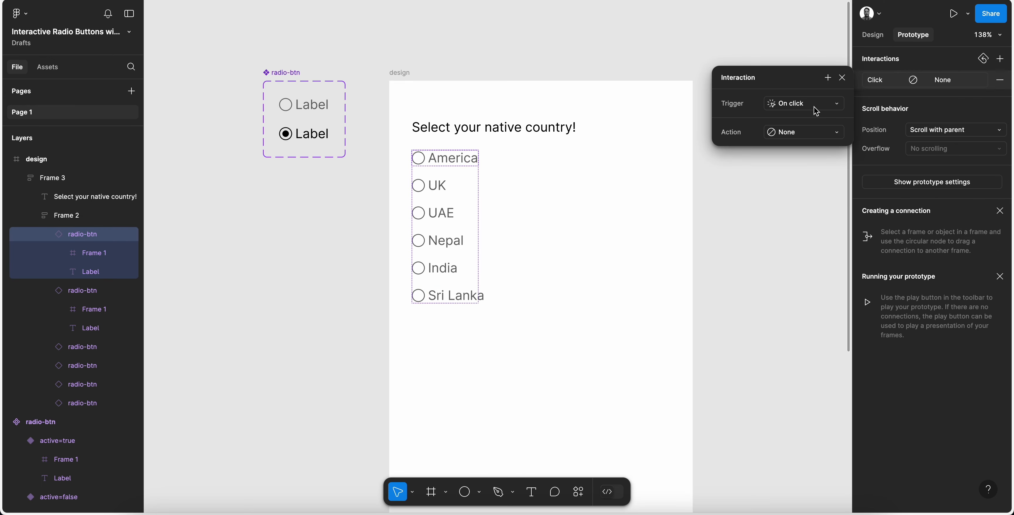
click(802, 132)
click(819, 288)
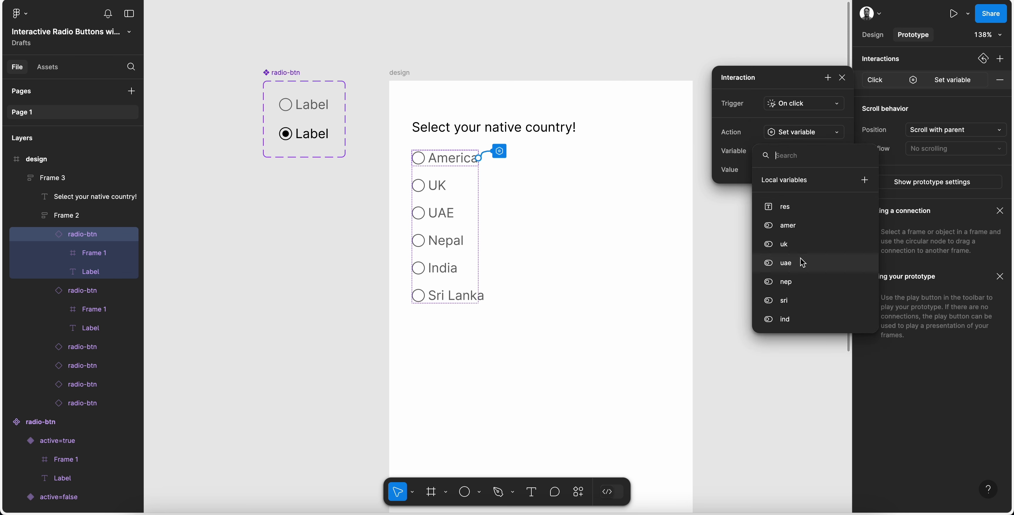
click(799, 228)
click(790, 228)
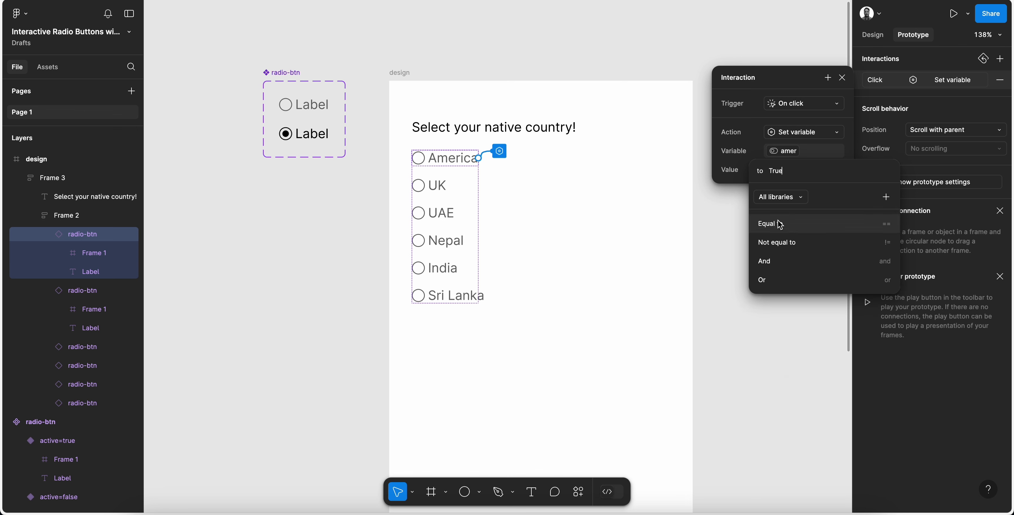
click(737, 142)
Add set-variable actions to America's click interaction that set uk and uae to false
click(827, 77)
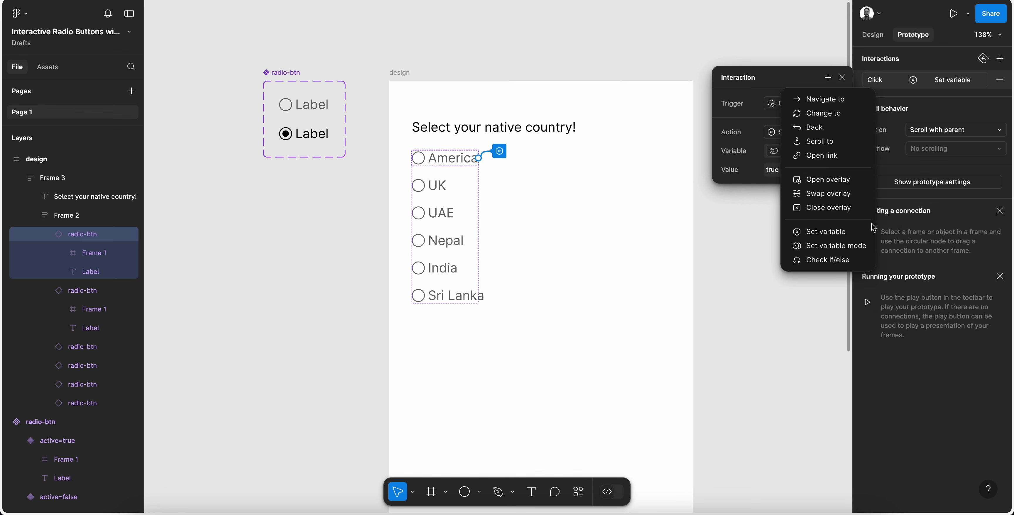
click(852, 233)
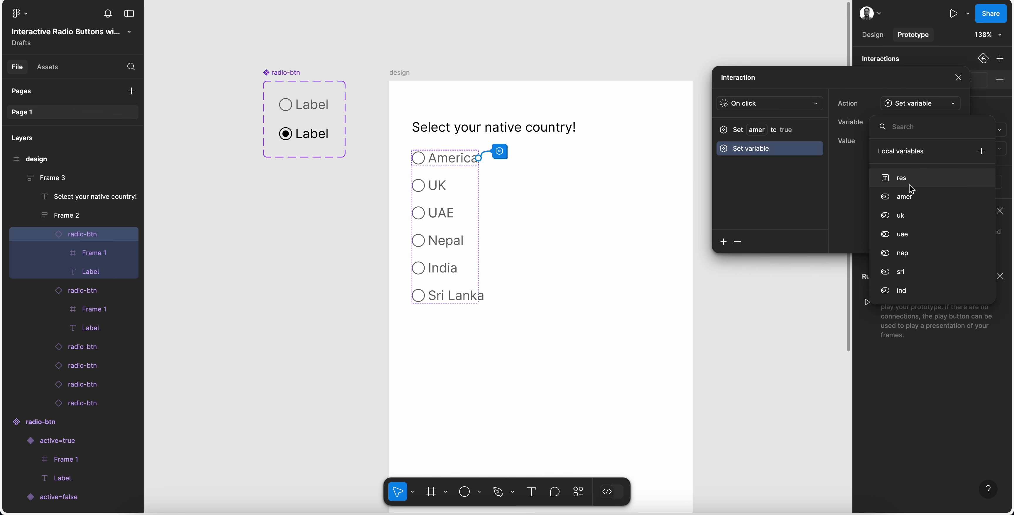
click(902, 219)
click(903, 219)
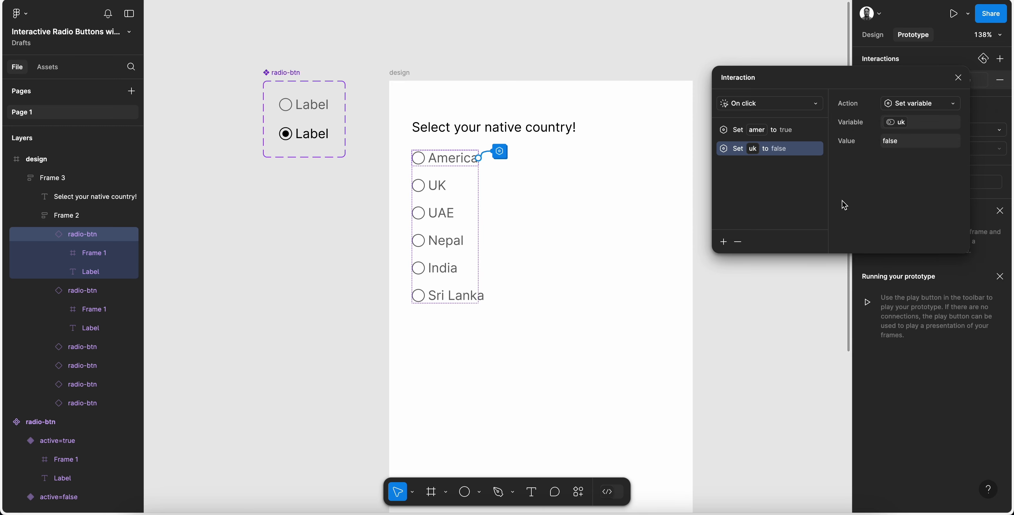
click(723, 242)
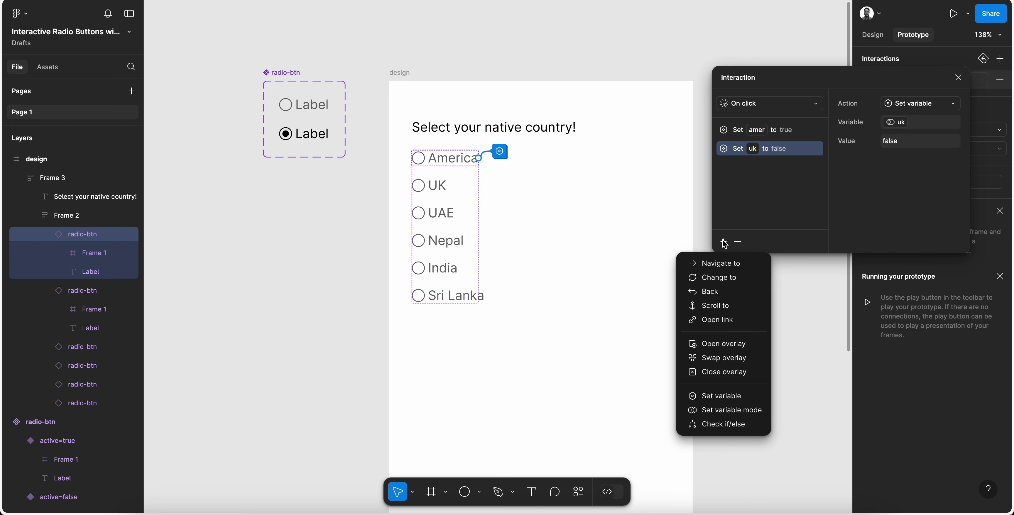
click(731, 397)
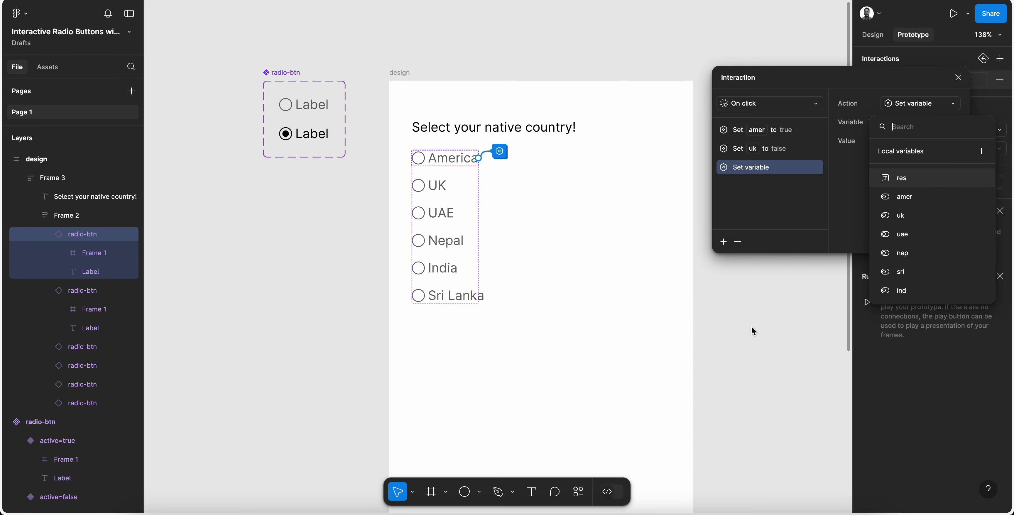
click(912, 234)
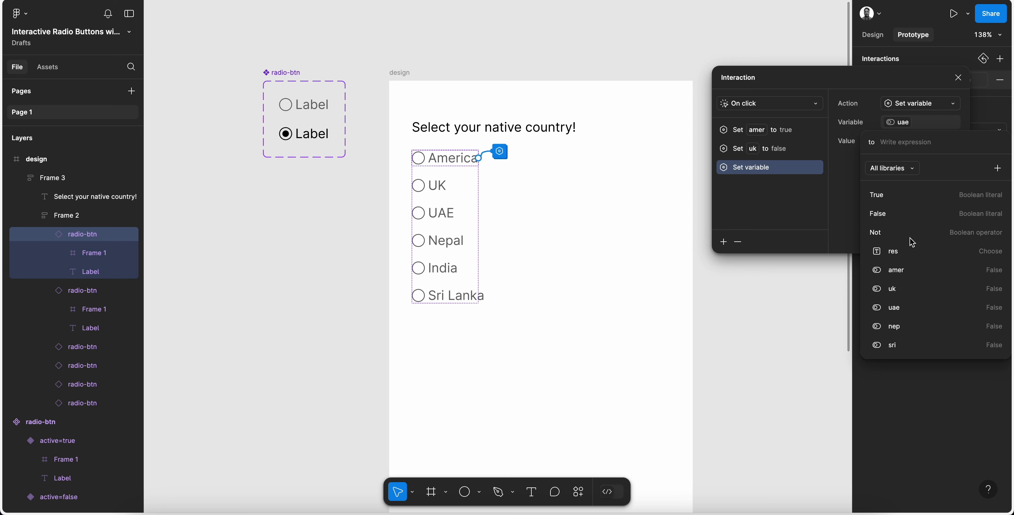
click(893, 214)
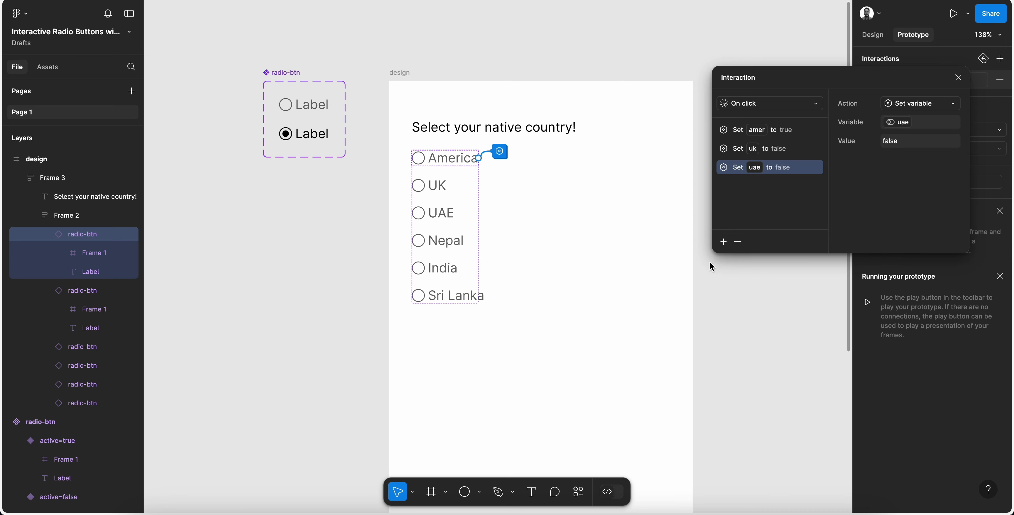
Add two more set-variable actions to America's click interaction, setting nep and sri to false
click(723, 241)
click(728, 396)
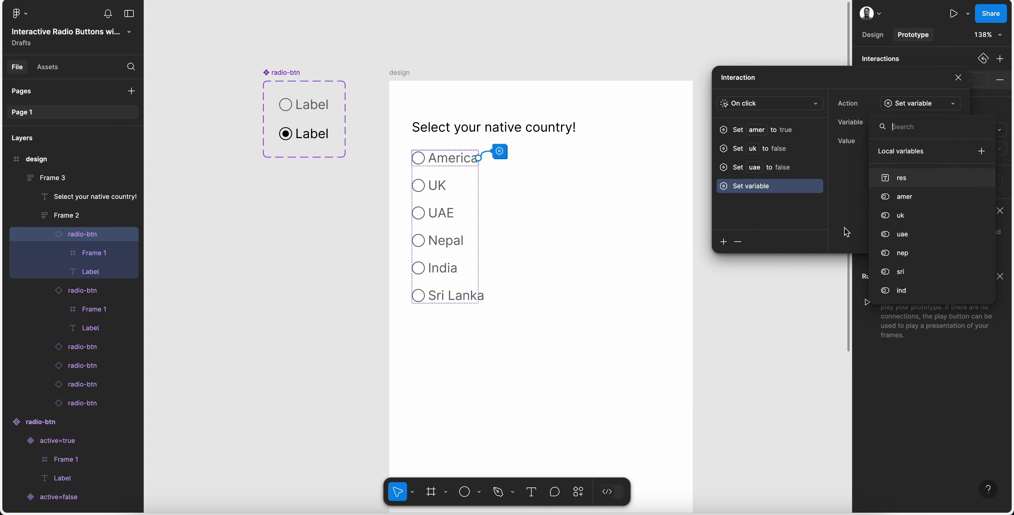
click(893, 253)
click(878, 215)
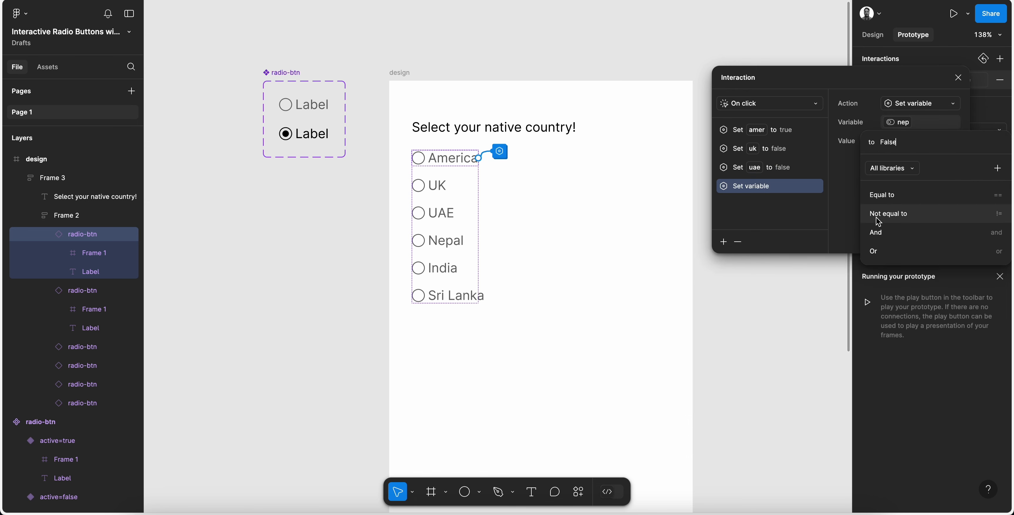
click(811, 235)
click(725, 242)
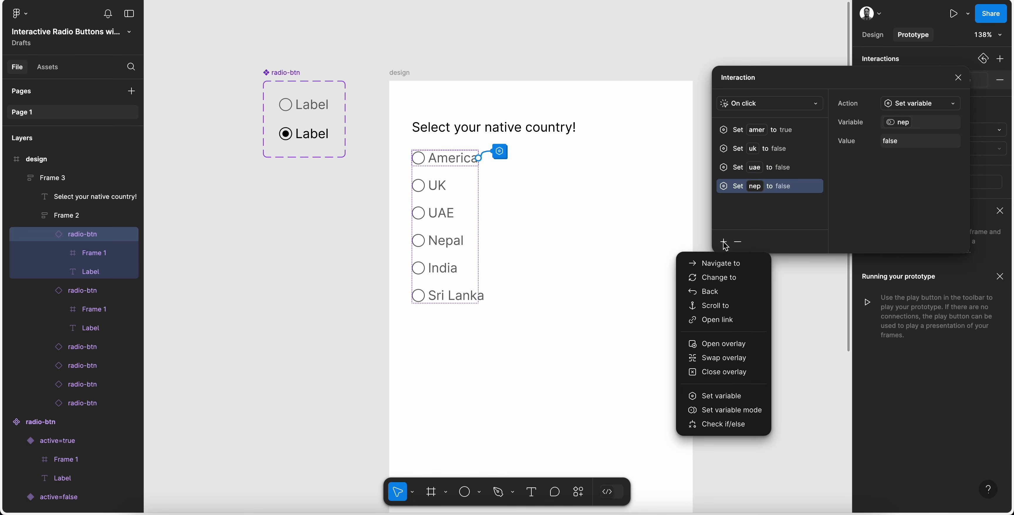
click(746, 395)
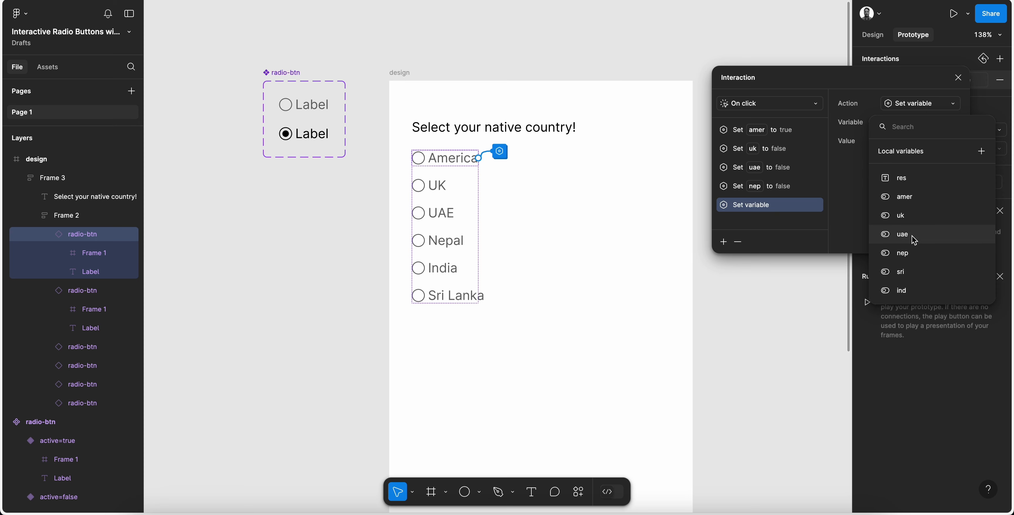
click(901, 272)
click(878, 214)
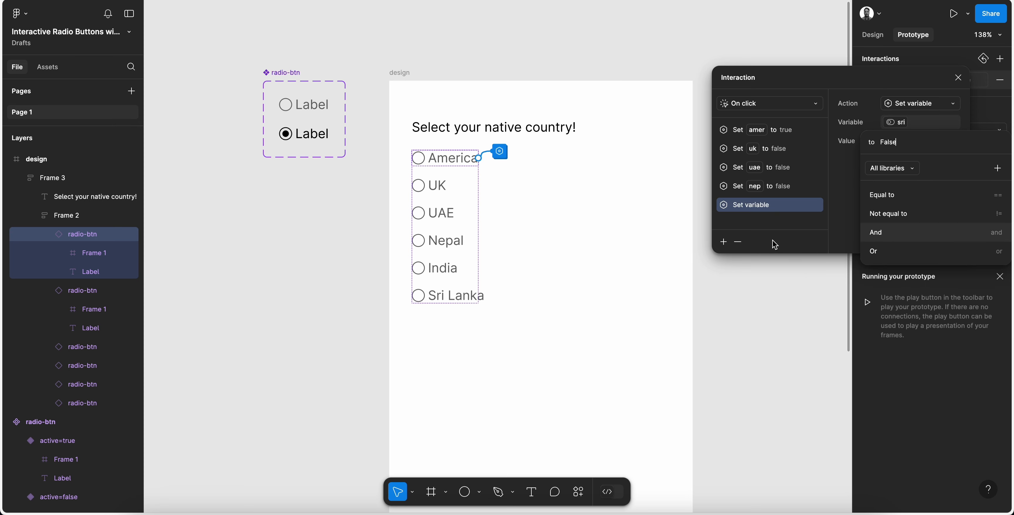
click(781, 244)
Add a set-variable action to America's click interaction that sets ind to false
click(723, 242)
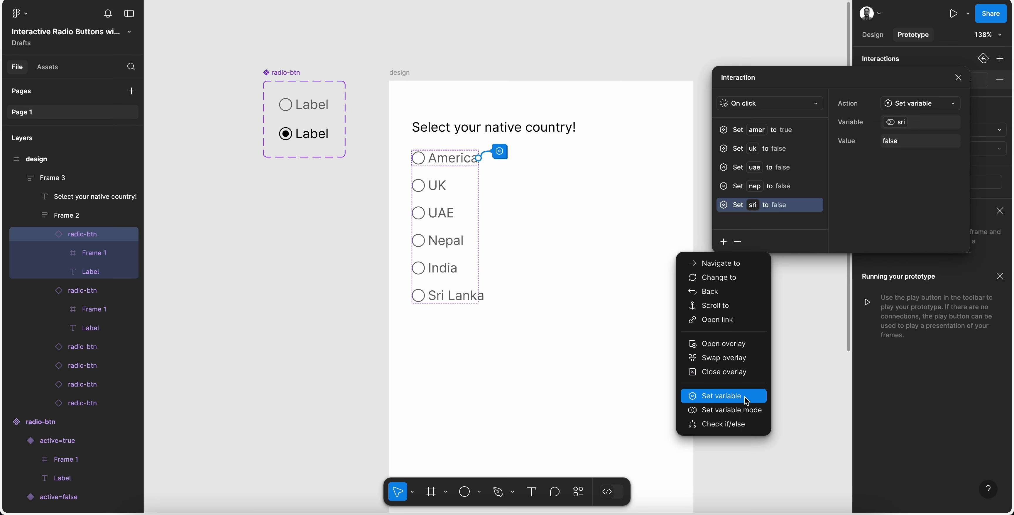
click(746, 396)
click(902, 291)
click(920, 142)
click(878, 213)
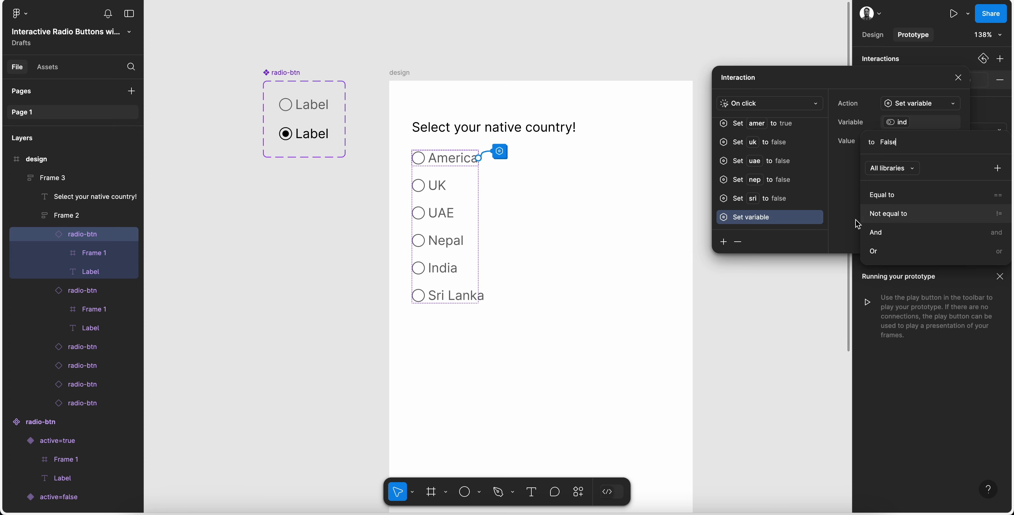
click(842, 234)
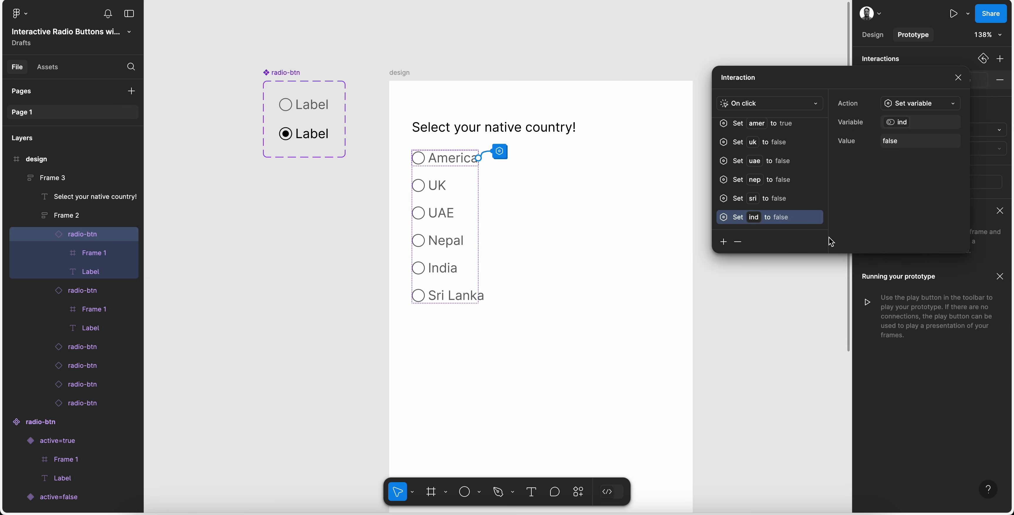
Preview the design frame as a prototype, test the America radio button, and return to the editor
click(405, 67)
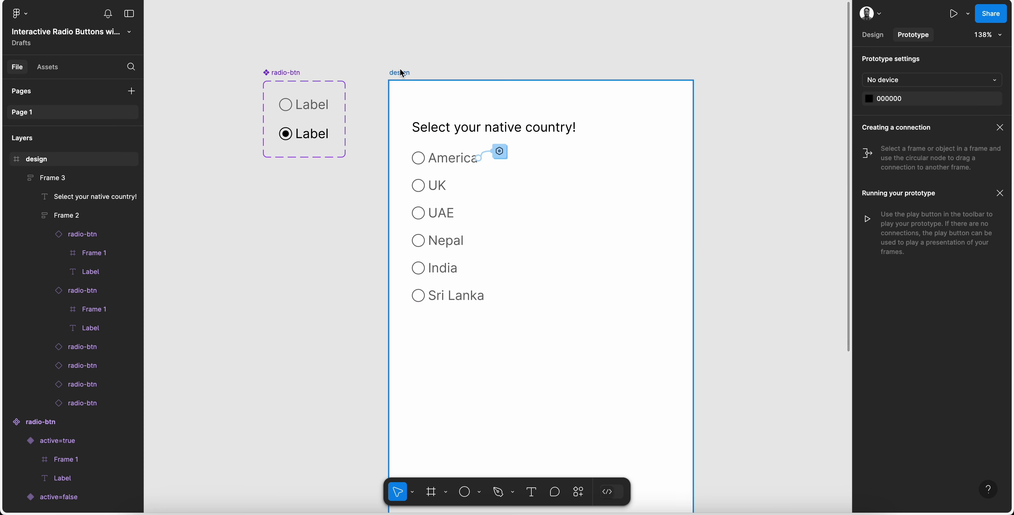
click(399, 70)
click(952, 14)
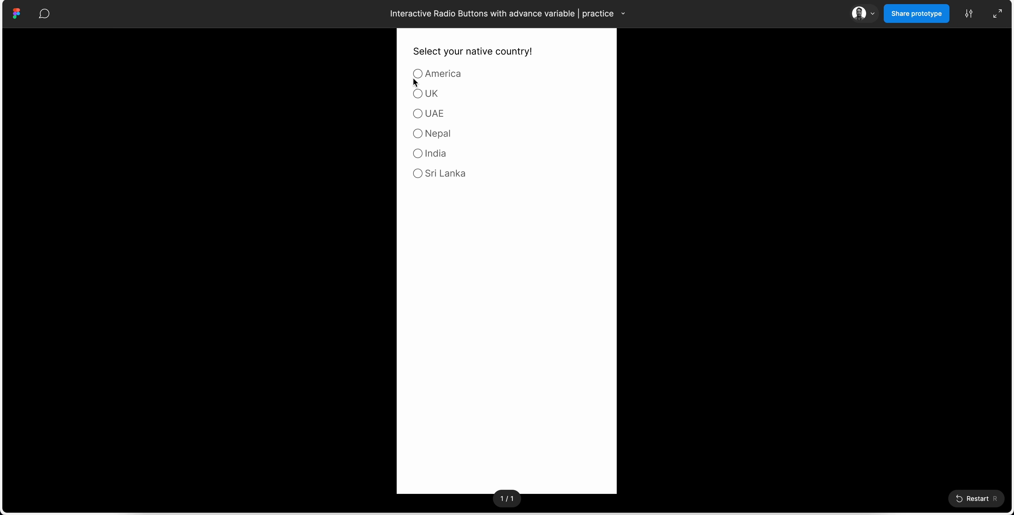
click(417, 74)
key(Escape)
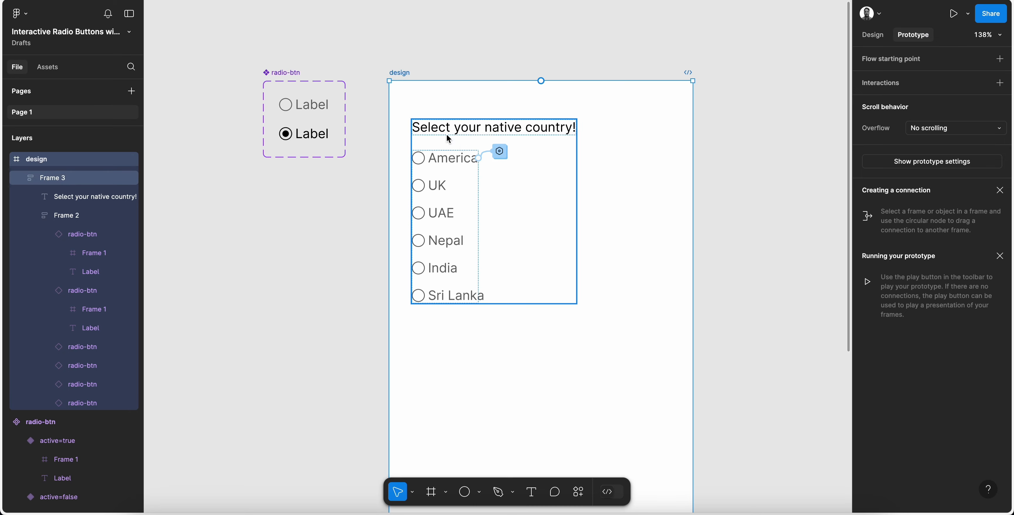
Copy the America radio button's click interaction onto the UK, UAE, Nepal, Sri Lanka and India radio buttons
click(506, 154)
drag(496, 179, 722, 60)
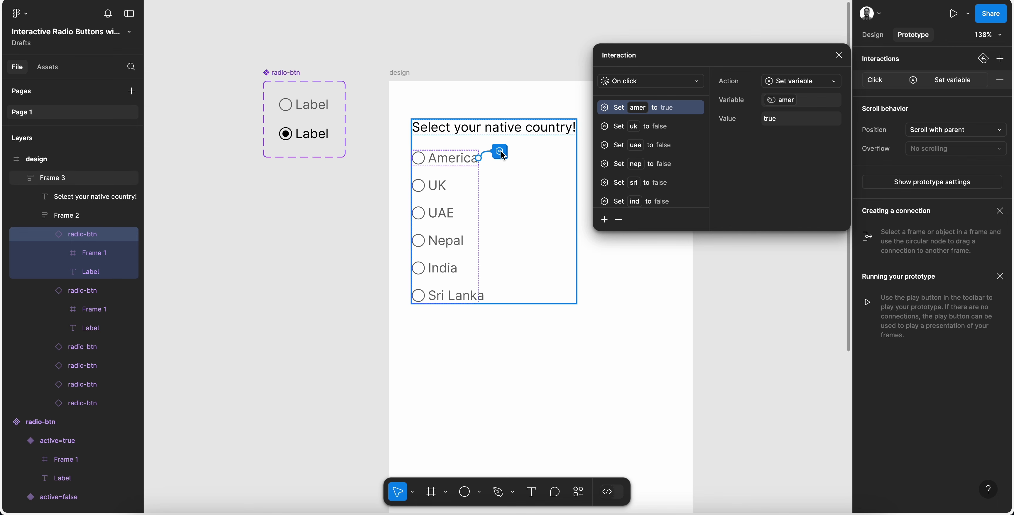
key(super+v)
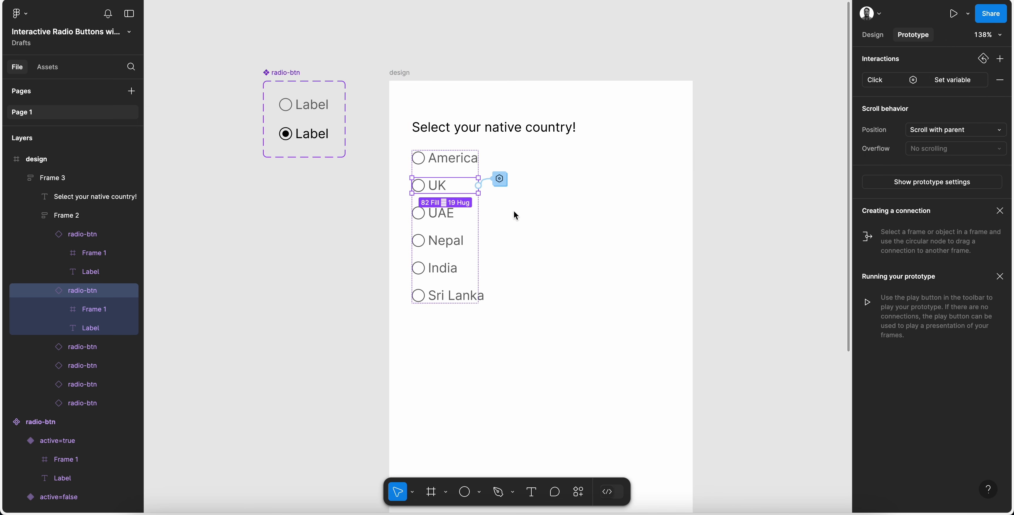
click(451, 214)
key(super+v)
click(456, 241)
key(super+v)
click(450, 272)
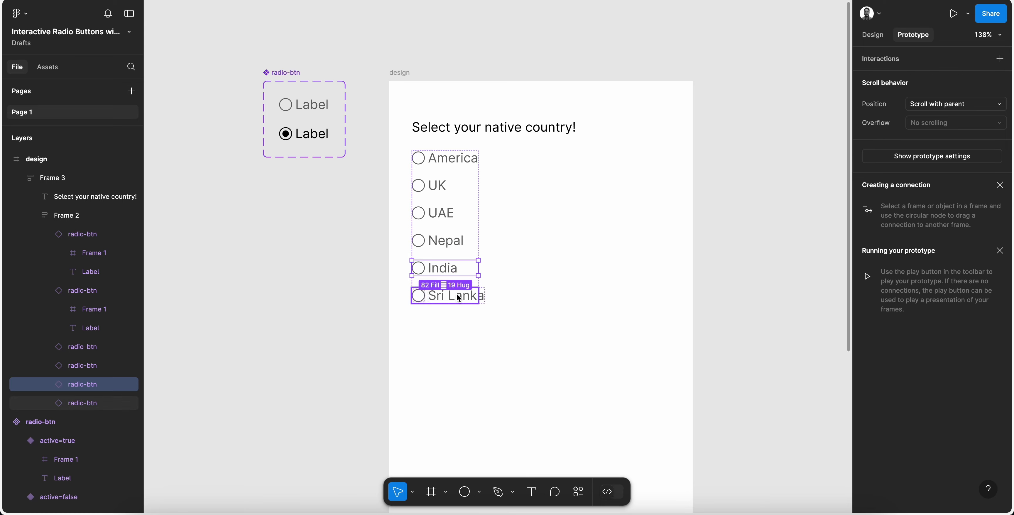
click(457, 294)
key(super+v)
click(453, 271)
key(super+v)
In the UK radio button's click interaction, set the amer variable to false
click(438, 186)
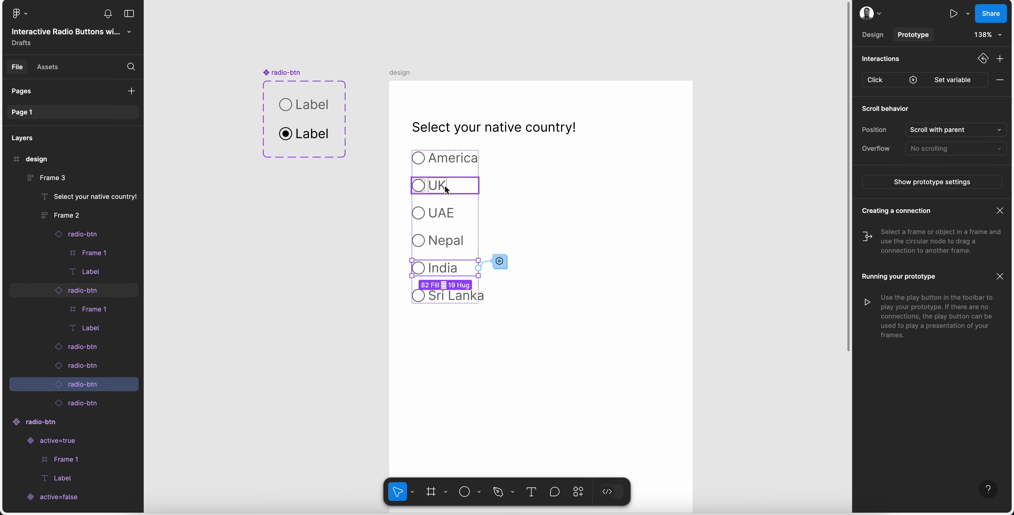
click(500, 179)
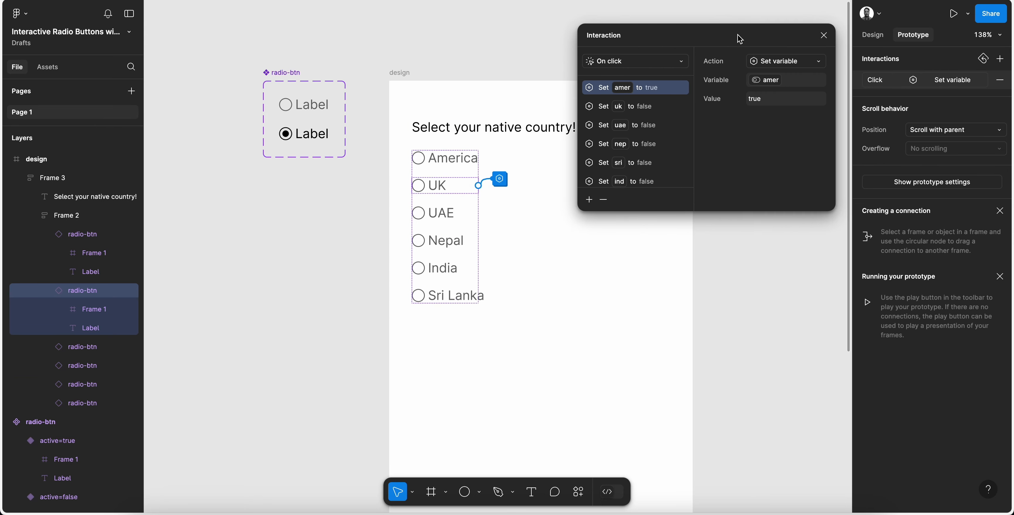
click(773, 101)
text(f)
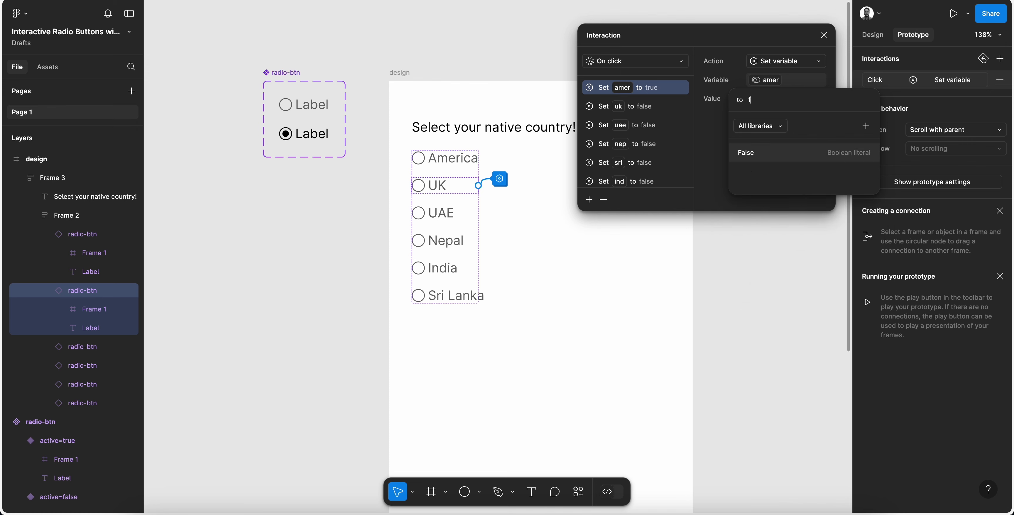
text(a)
click(764, 157)
click(669, 110)
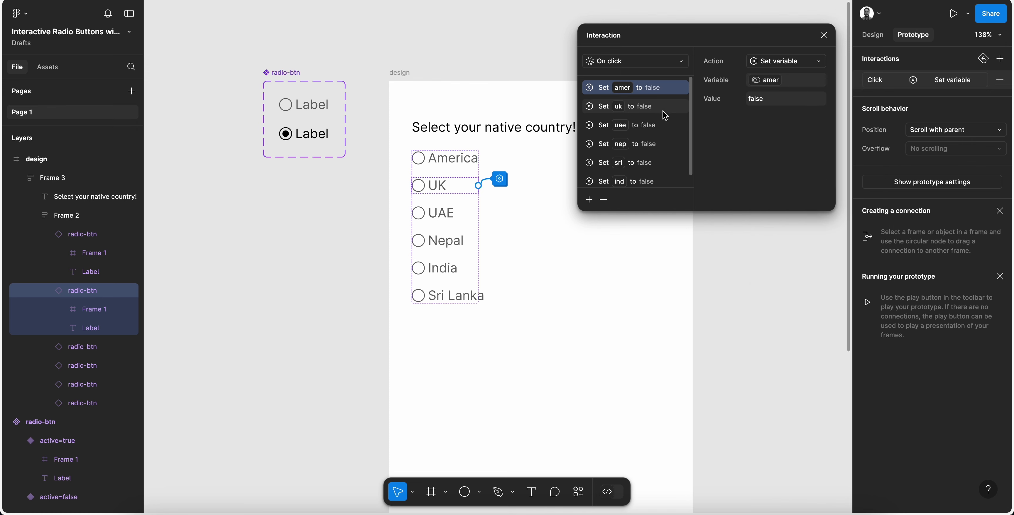
Set the uk variable to true in the UK radio button's click interaction
click(668, 111)
click(768, 100)
text(tr)
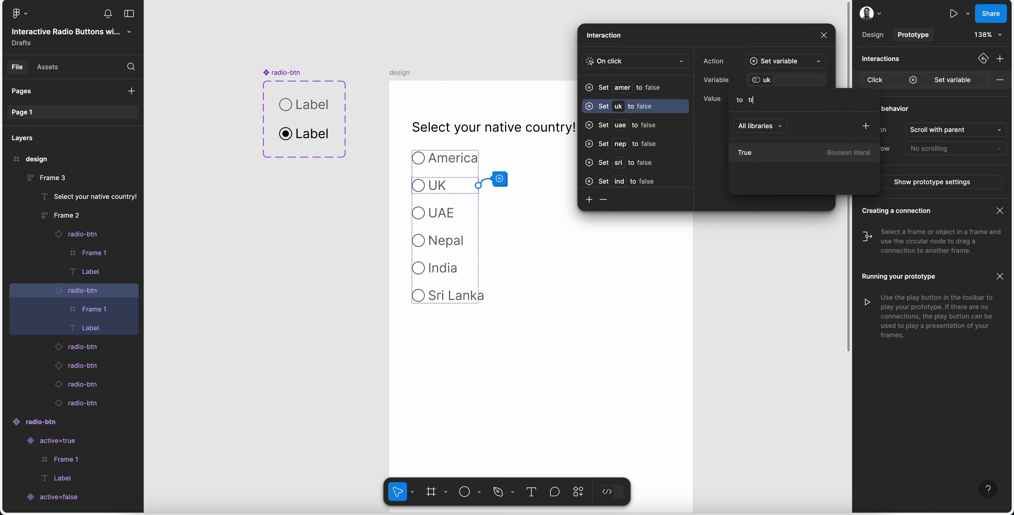
click(761, 153)
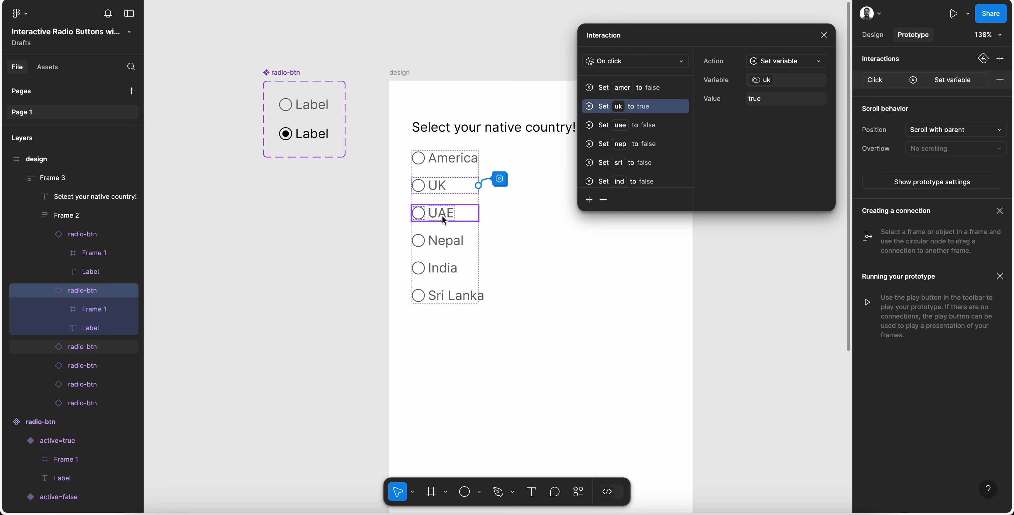
In the UAE radio button's click interaction, set the amer variable to false
click(442, 216)
click(499, 206)
drag(494, 219, 695, 85)
click(761, 168)
click(750, 226)
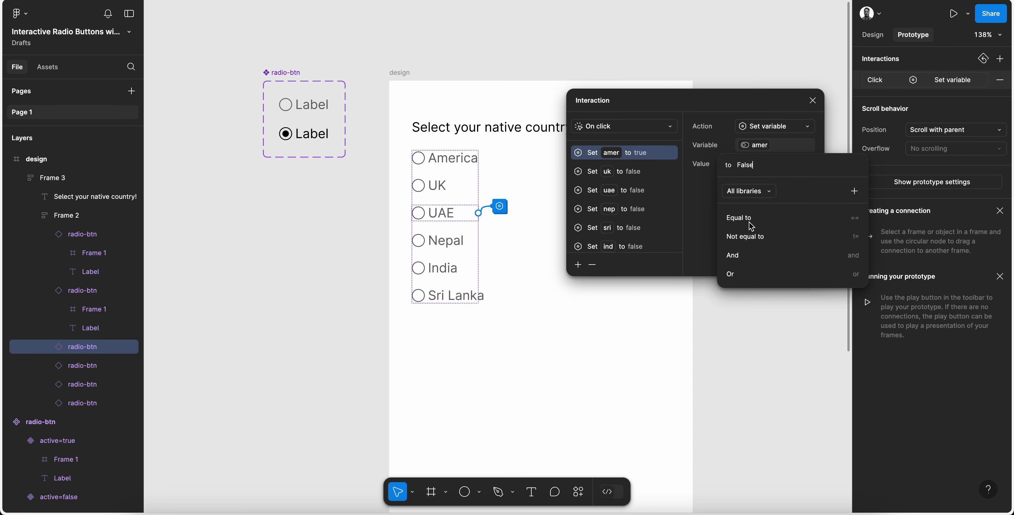
click(648, 201)
Set the uae variable to true in the UAE radio button's click interaction and close the interaction settings
click(658, 198)
click(773, 165)
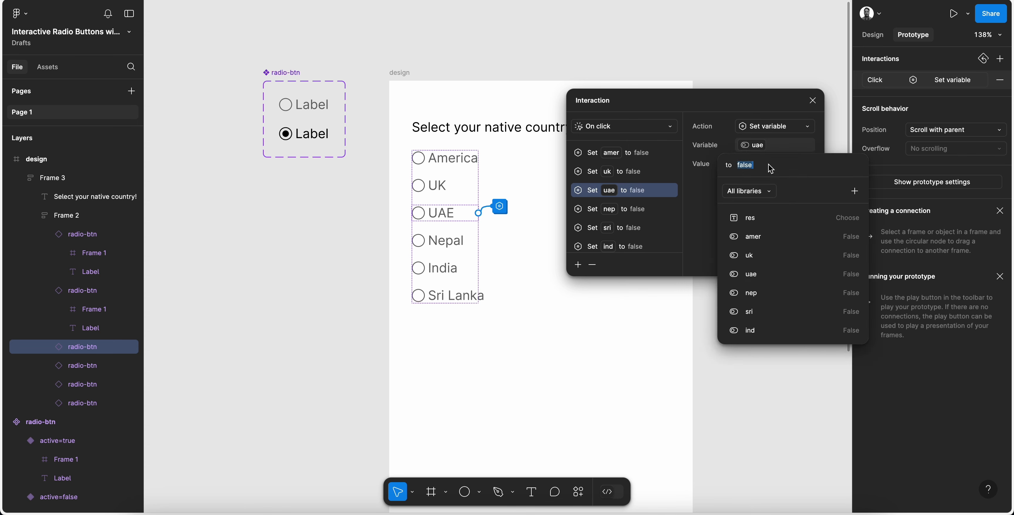
text(True)
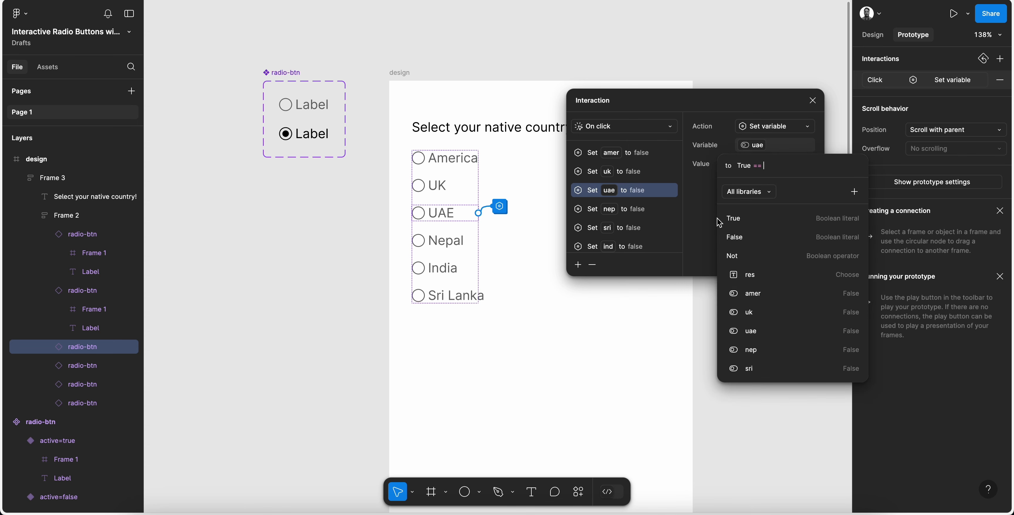
click(695, 227)
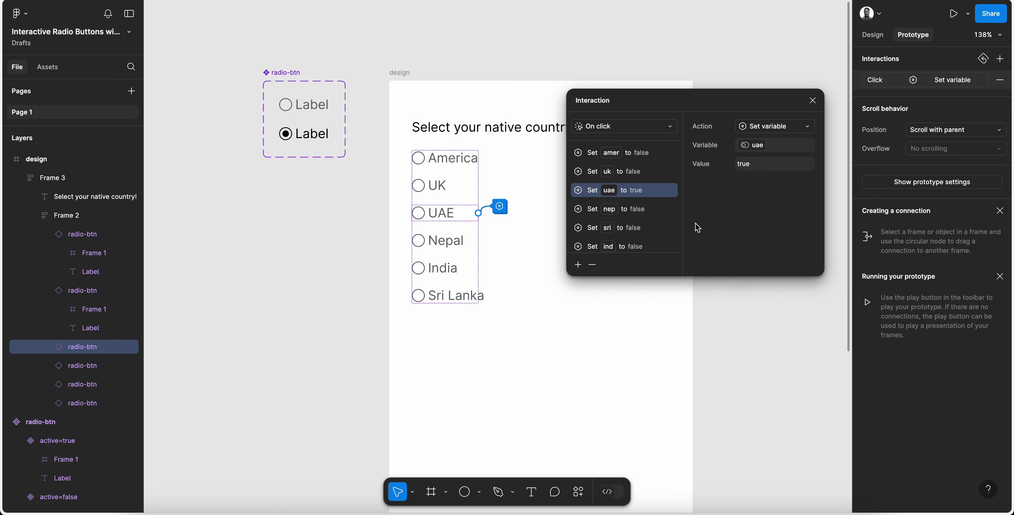
click(812, 100)
In the Nepal radio button's click interaction, set the amer variable to false
click(456, 242)
click(500, 233)
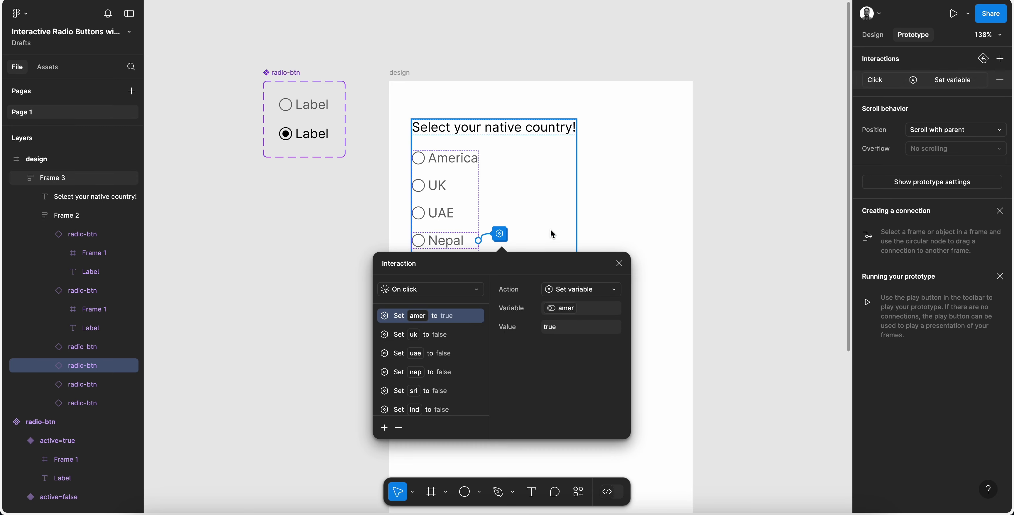
drag(534, 264, 771, 55)
click(810, 112)
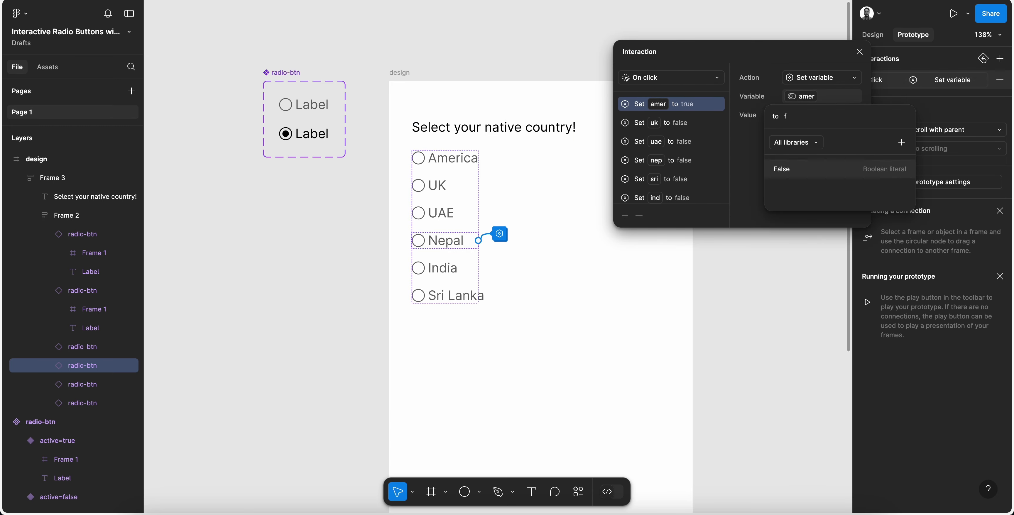
text(fa)
click(795, 177)
Set the nep variable to true in the Nepal radio button's click interaction and close the interaction settings
click(678, 163)
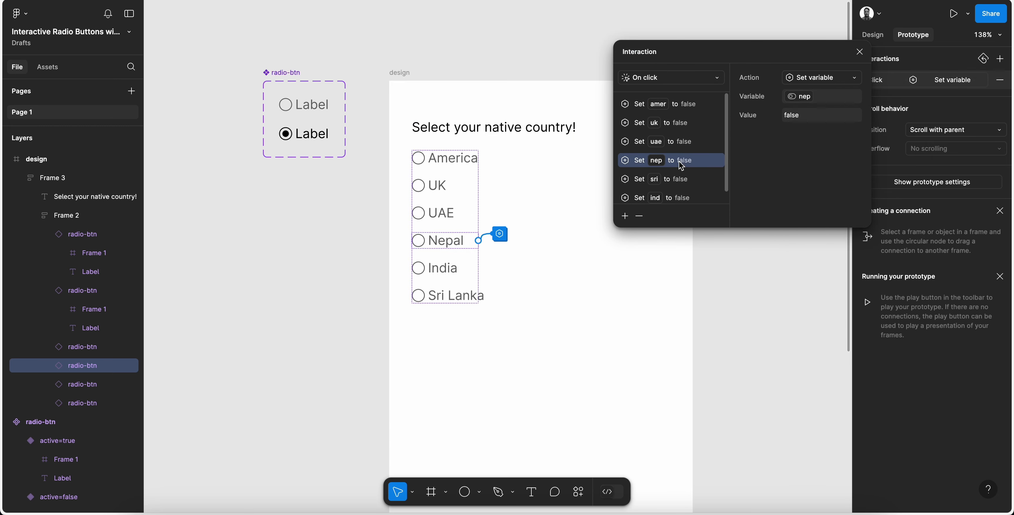
click(808, 116)
text(t)
click(802, 179)
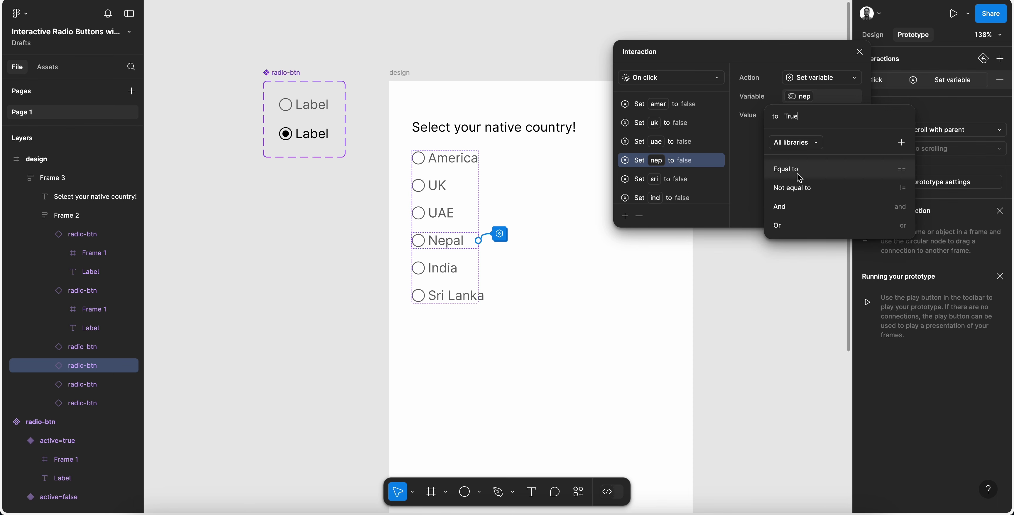
click(745, 177)
click(860, 52)
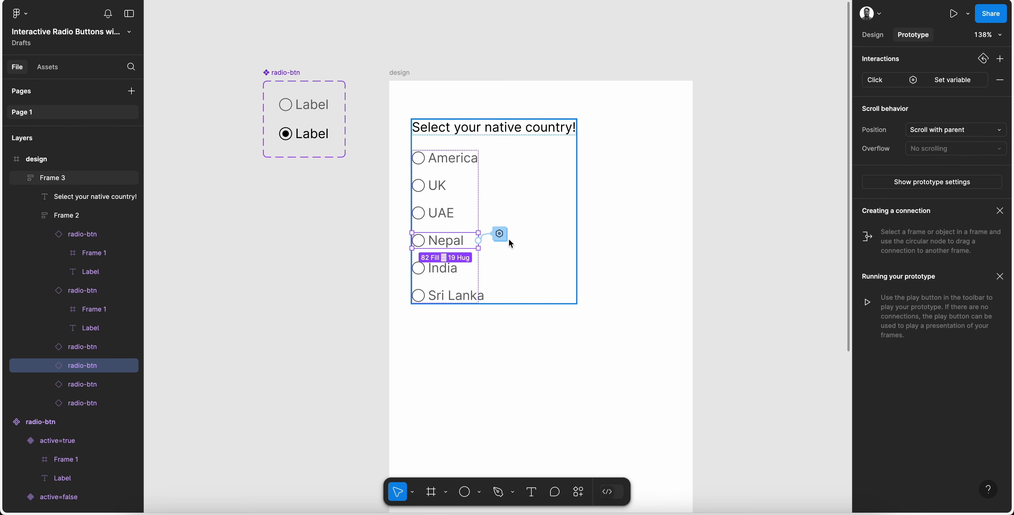
In the India radio button's click interaction, set the amer variable to false
click(442, 268)
click(499, 261)
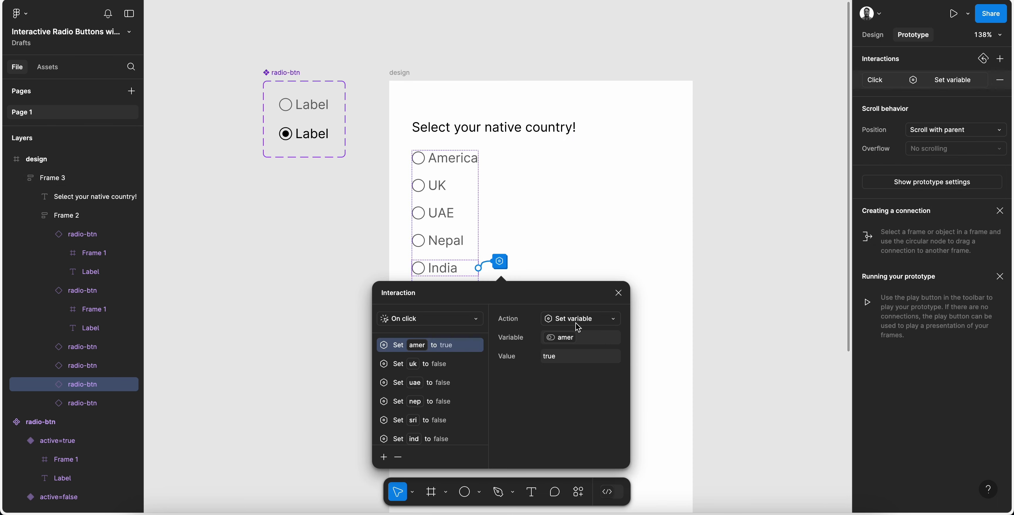
click(581, 354)
text(fa)
click(554, 409)
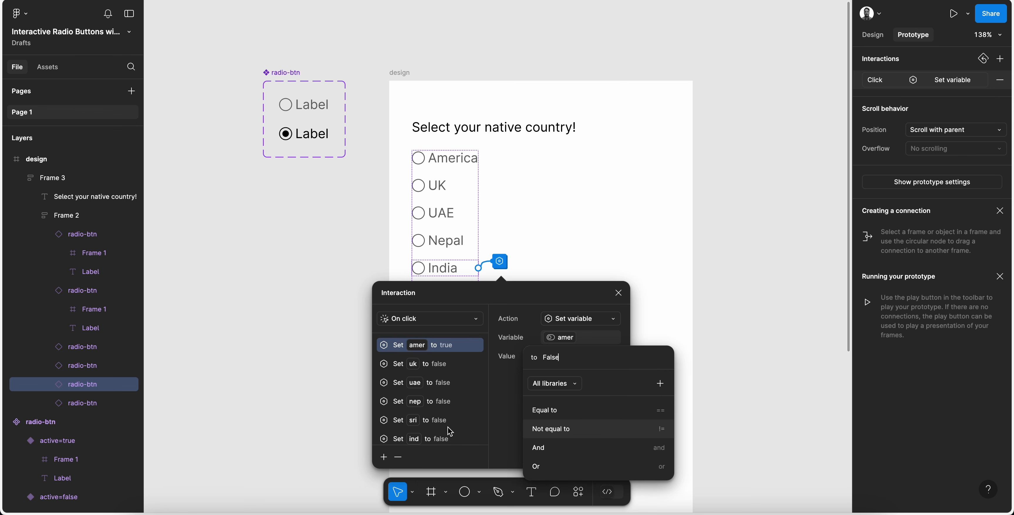
scroll(447, 427, down, 4)
click(443, 305)
Set the ind variable to true in the India radio button's click interaction and close the interaction settings
click(443, 304)
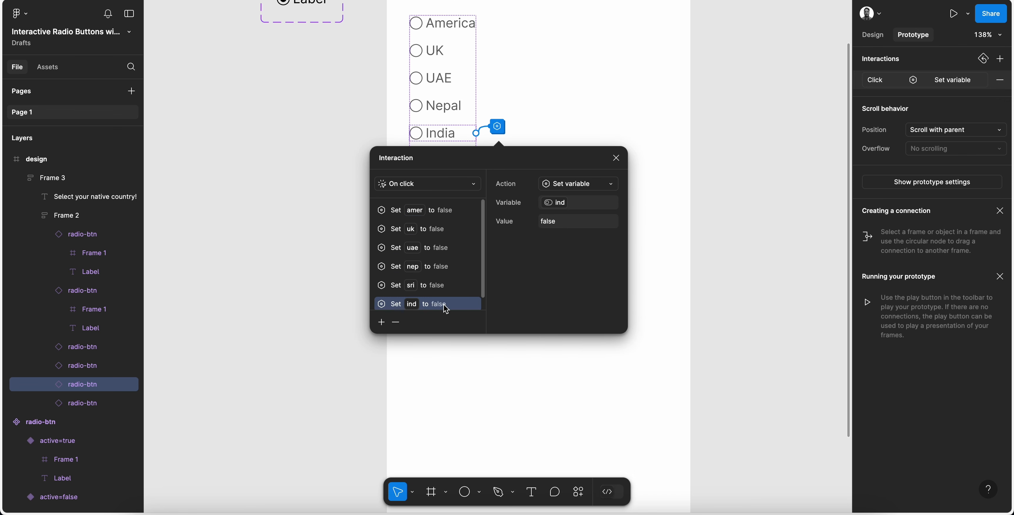
click(563, 222)
text(tr)
click(555, 275)
click(507, 267)
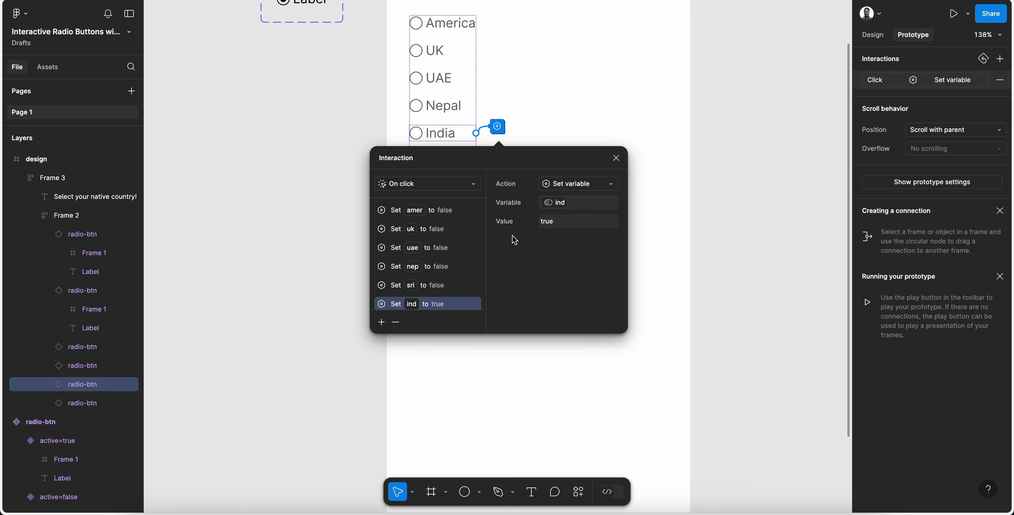
scroll(498, 96, down, 3)
scroll(498, 95, up, 4)
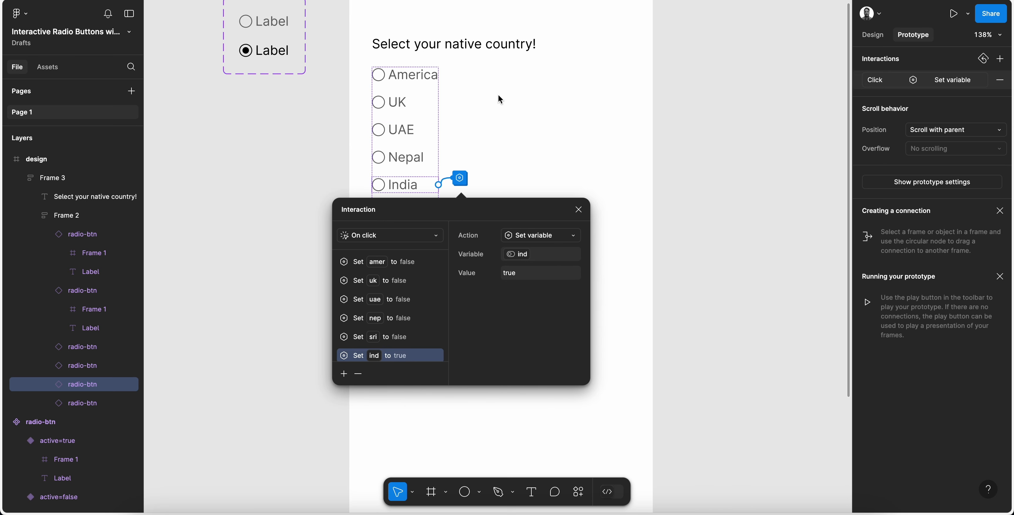
click(578, 210)
In the Sri Lanka radio button's click interaction, set the amer variable to false
click(431, 212)
click(460, 205)
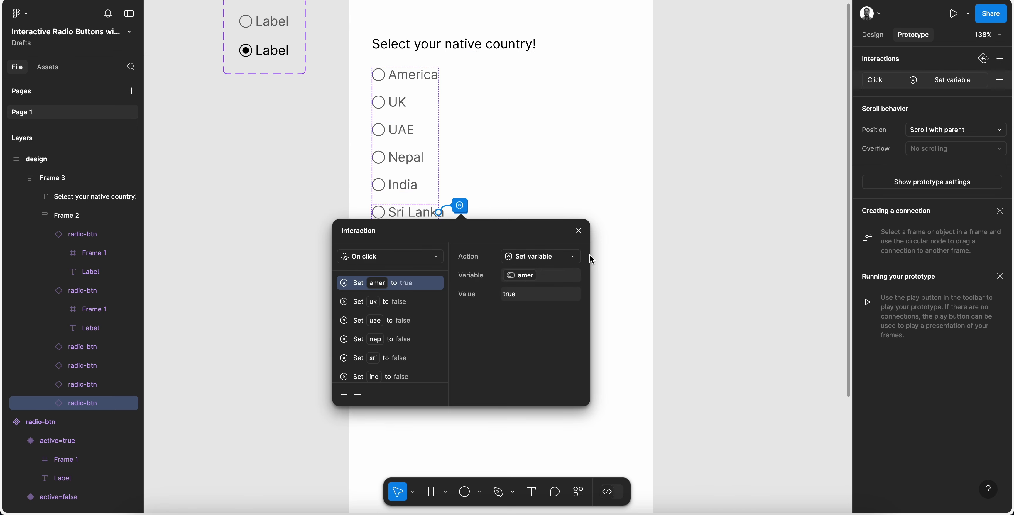
click(520, 295)
text(fa)
click(521, 348)
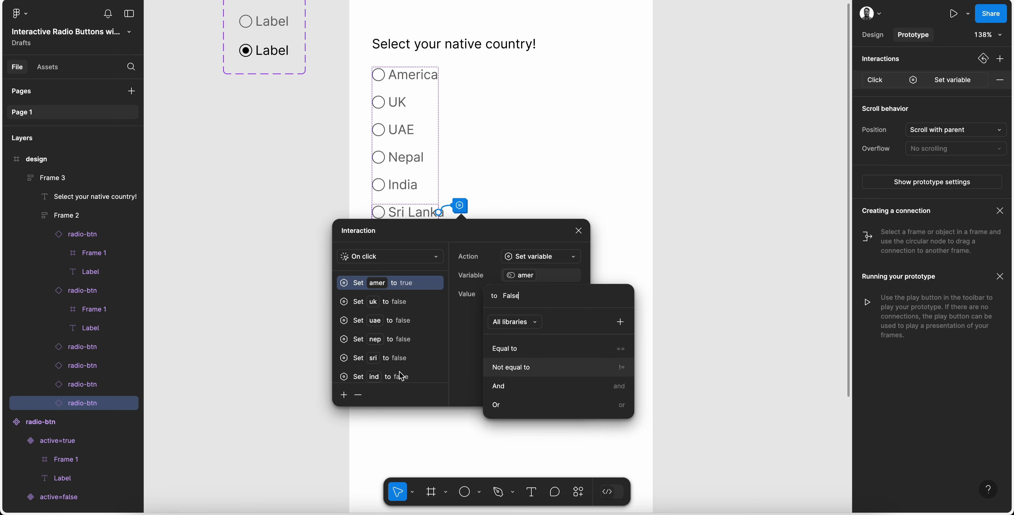
click(415, 362)
Set the sri variable to true in the Sri Lanka radio button's click interaction and close the interaction settings
click(419, 359)
click(522, 296)
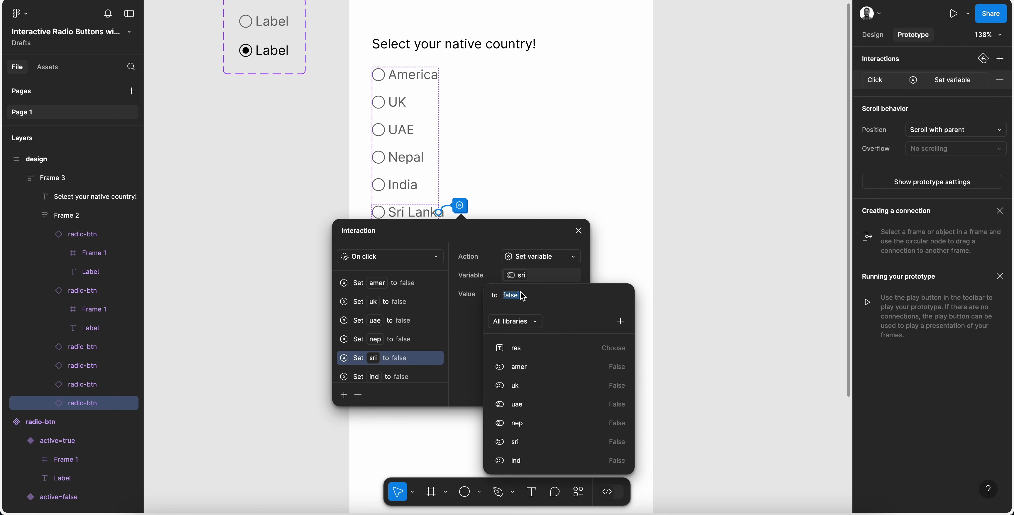
text(tr)
click(524, 350)
click(493, 255)
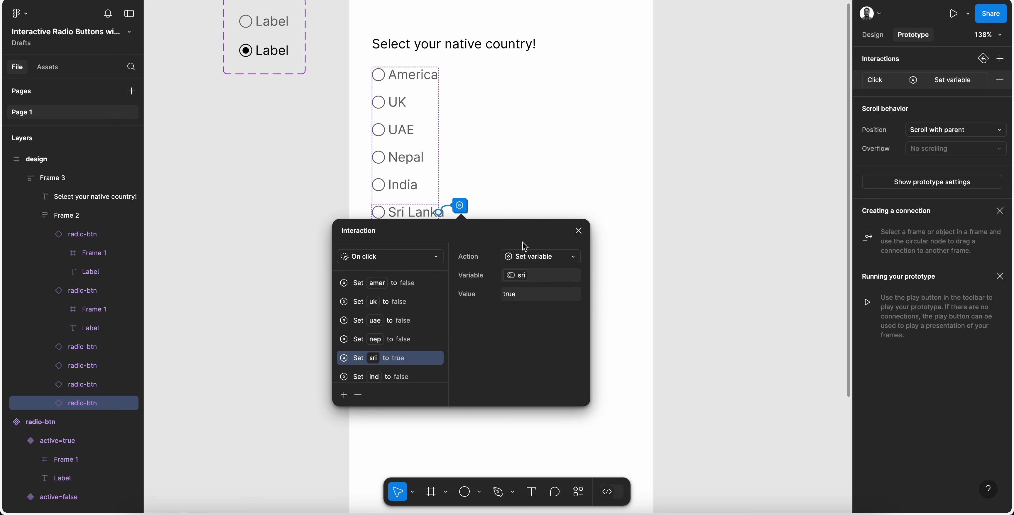
click(579, 232)
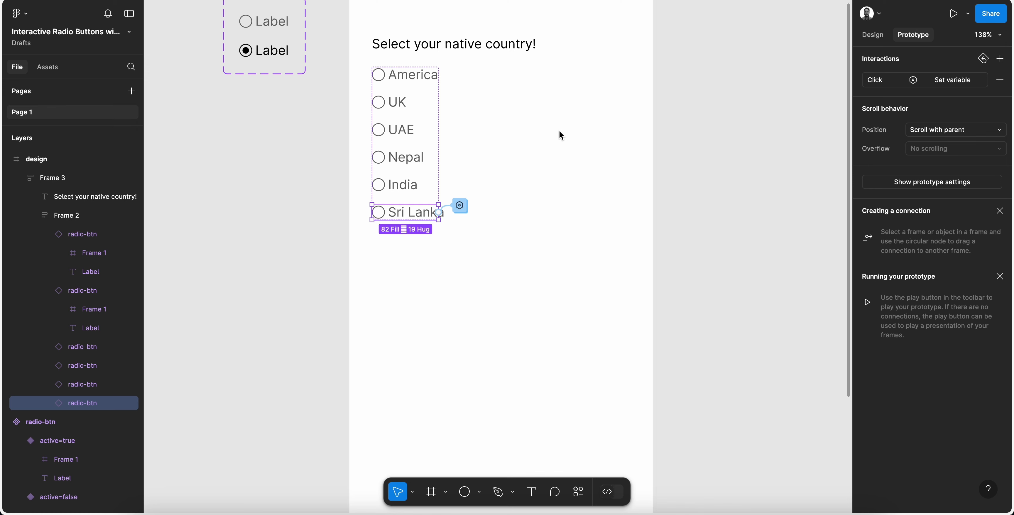
Preview the prototype, test switching between the America, UK and UAE radio buttons, and return to the editor
key(super+alt+Return)
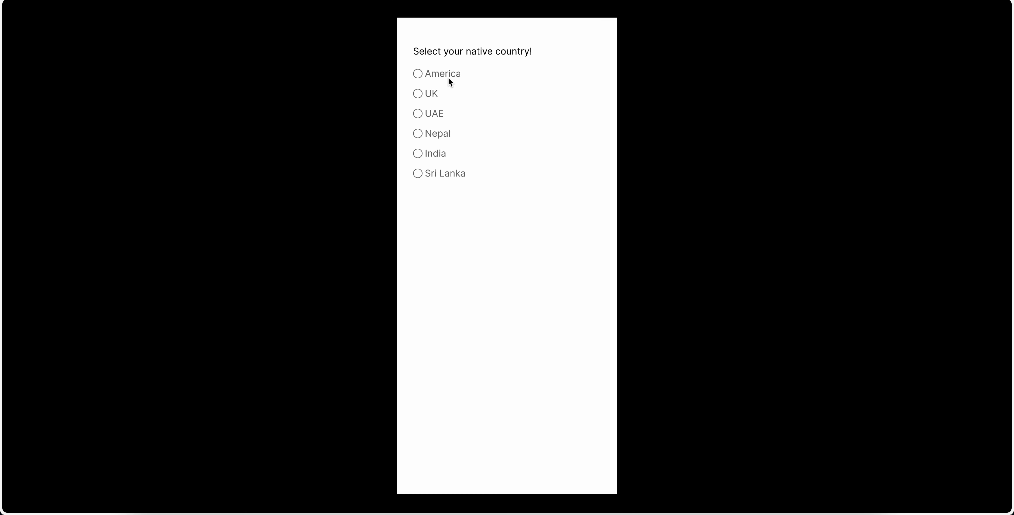
click(448, 77)
click(431, 94)
click(430, 113)
click(432, 94)
click(448, 72)
key(ctrl+Tab)
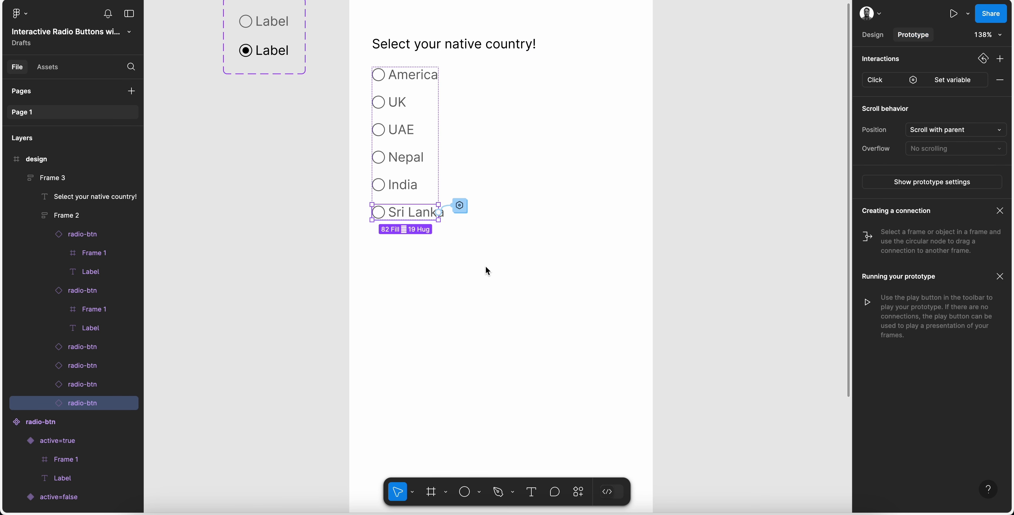
Resize Frame 2, which holds the radio buttons, to fit its contents so the Sri Lanka label lies inside it
scroll(486, 267, down, 3)
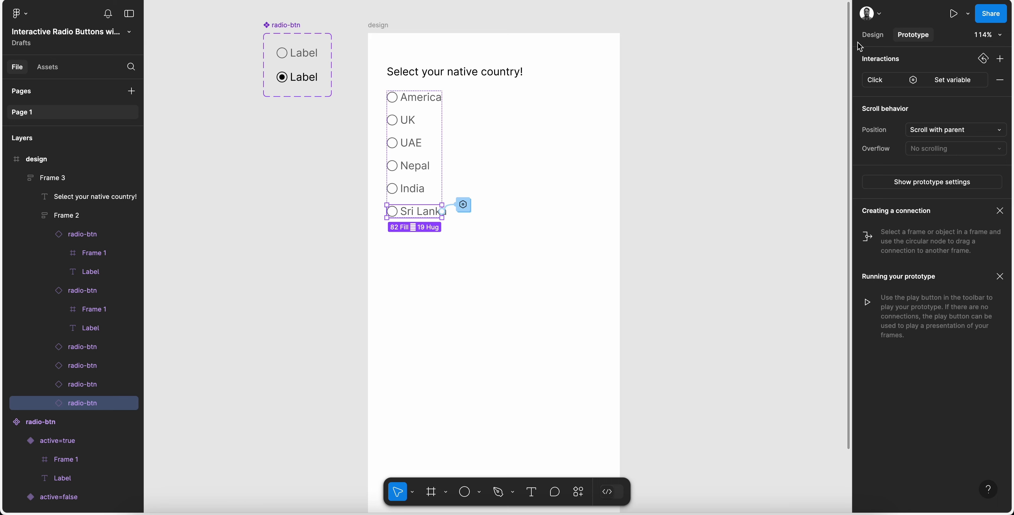
click(872, 35)
scroll(684, 236, down, 3)
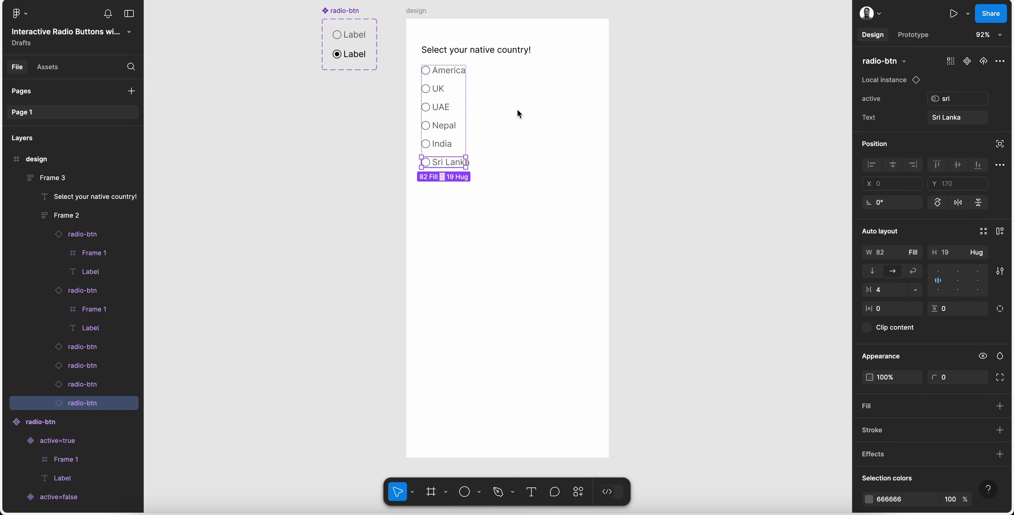
click(462, 89)
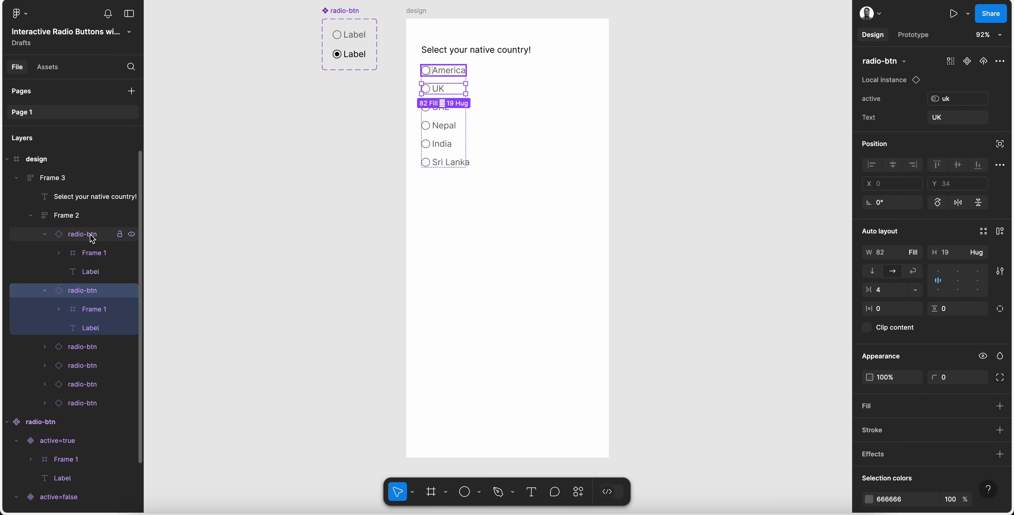
click(78, 217)
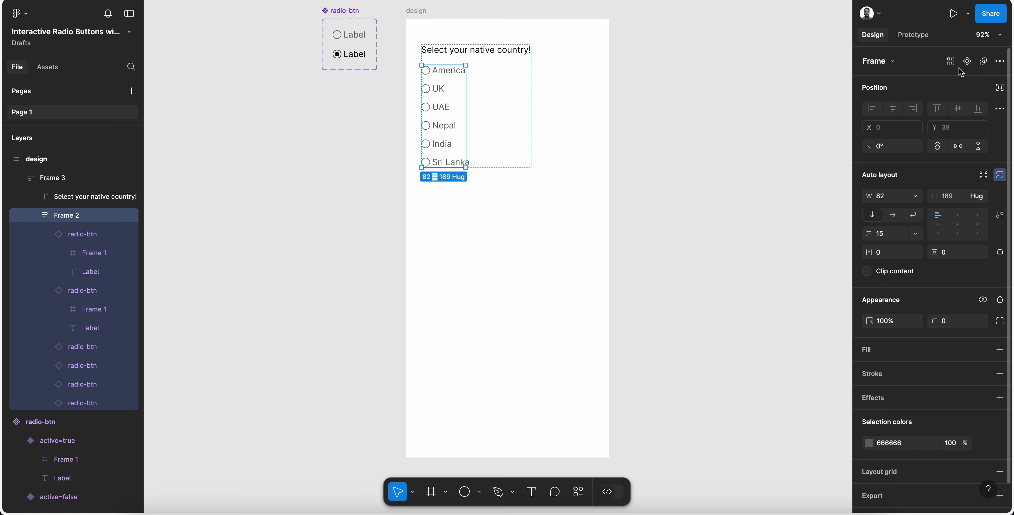
click(983, 175)
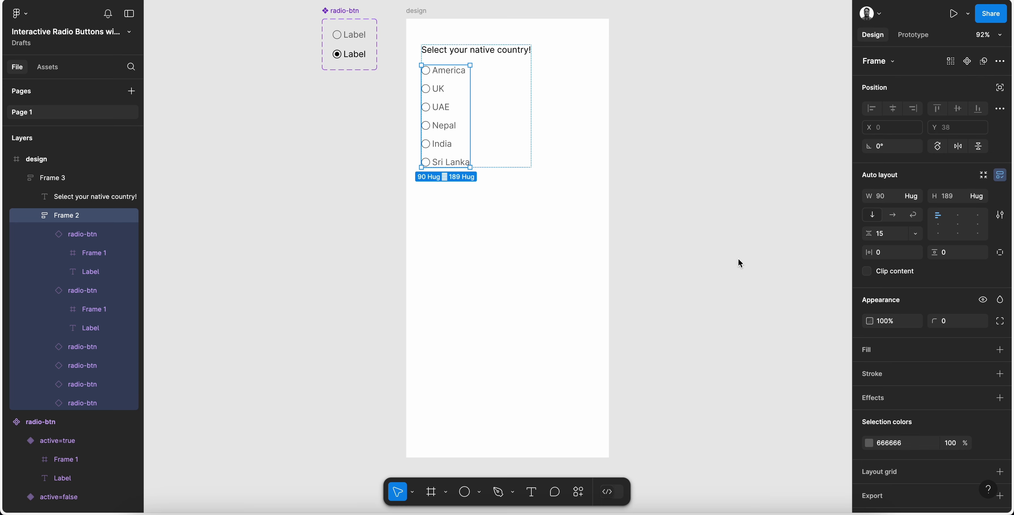
click(683, 192)
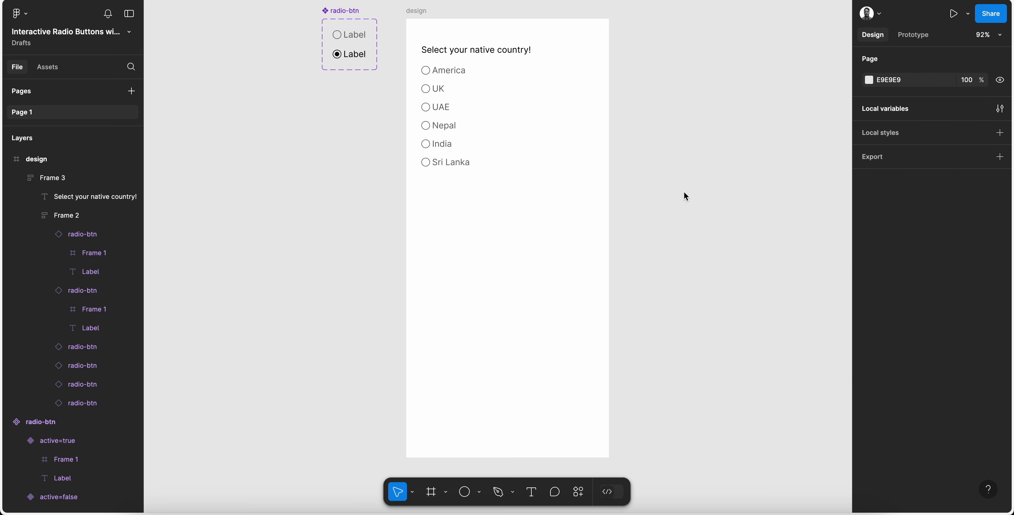
Duplicate the design frame beside the original and rename the copy "result"
scroll(684, 191, right, 3)
scroll(684, 192, down, 2)
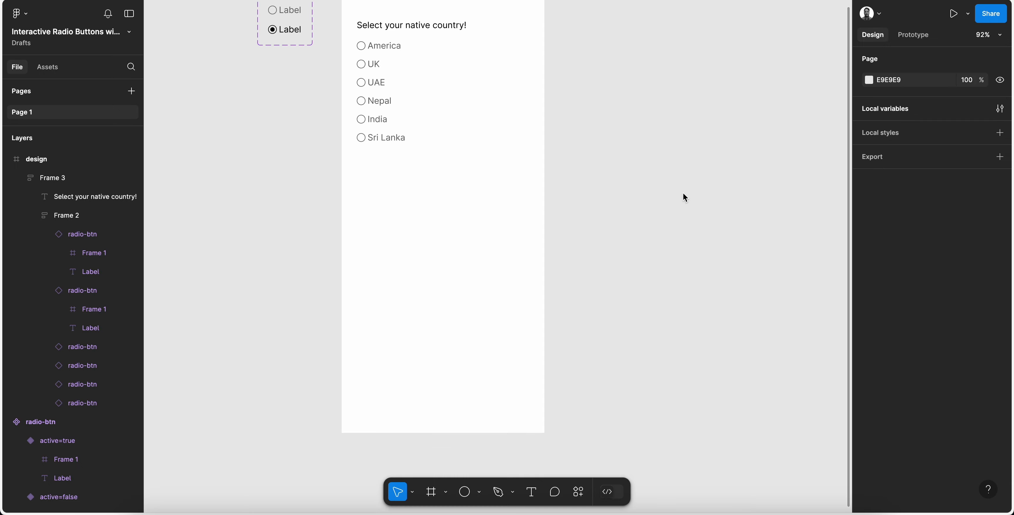
scroll(671, 227, down, 2)
drag(383, 85, 622, 84)
scroll(622, 84, down, 1)
scroll(622, 84, right, 1)
scroll(624, 88, down, 1)
scroll(623, 87, right, 1)
double_click(585, 54)
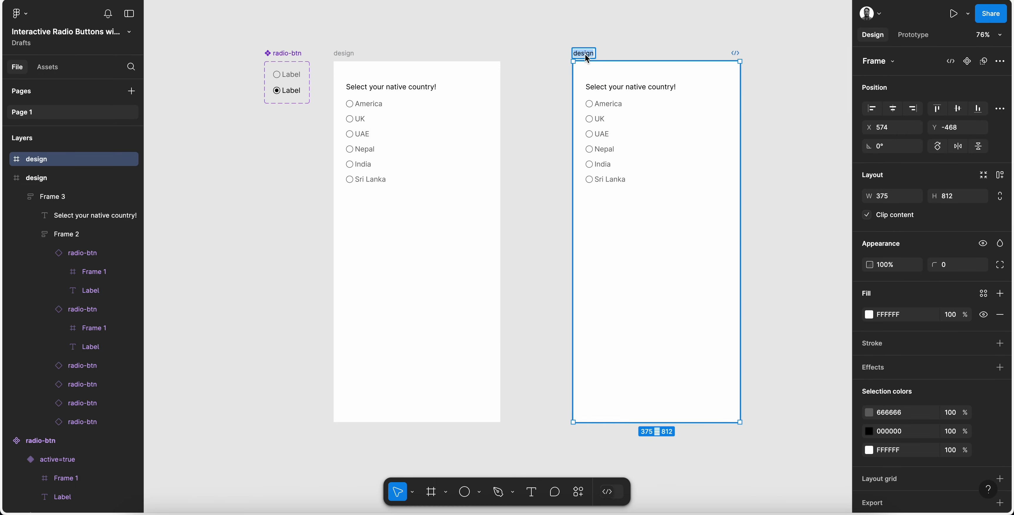
text(result)
key(Return)
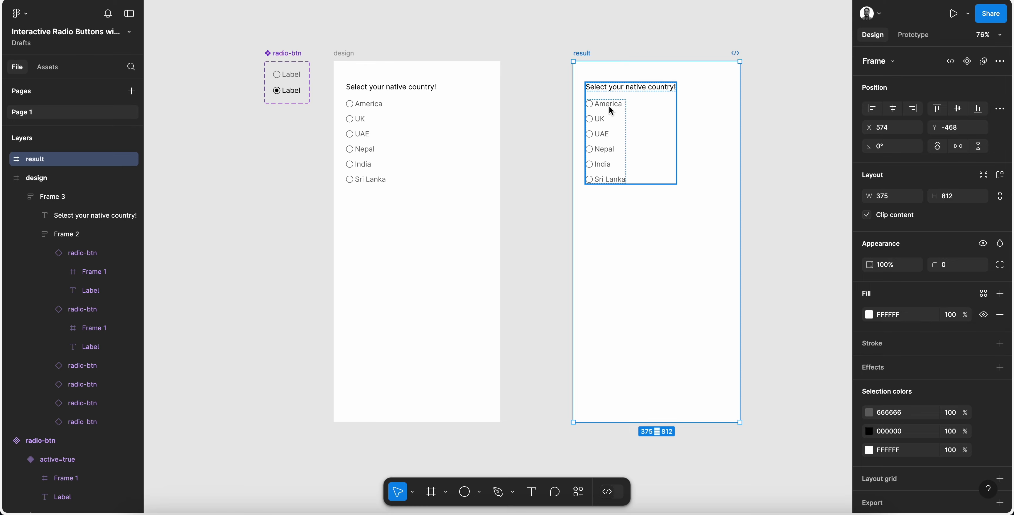
Delete the radio button list from the result frame and select its remaining heading text
double_click(639, 87)
click(616, 103)
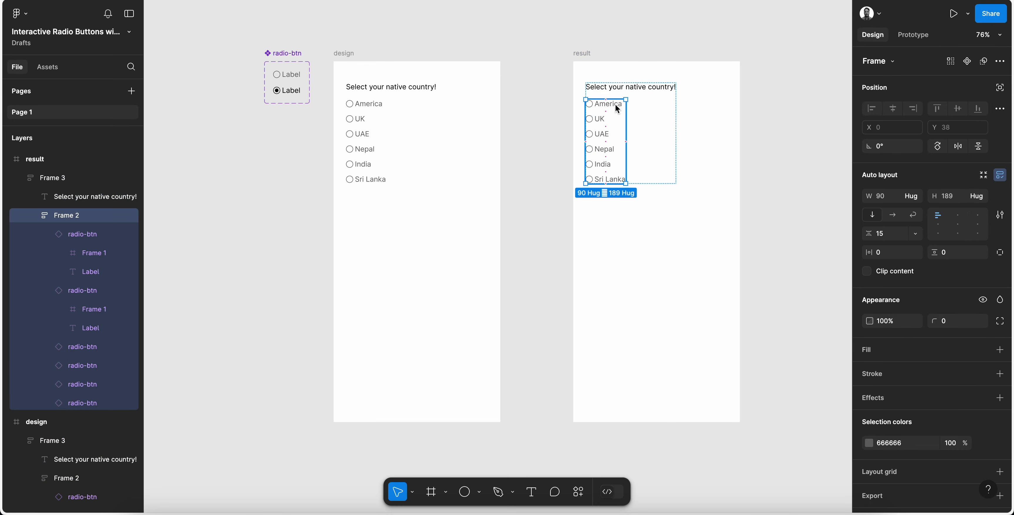
key(Delete)
click(625, 86)
scroll(627, 87, up, 3)
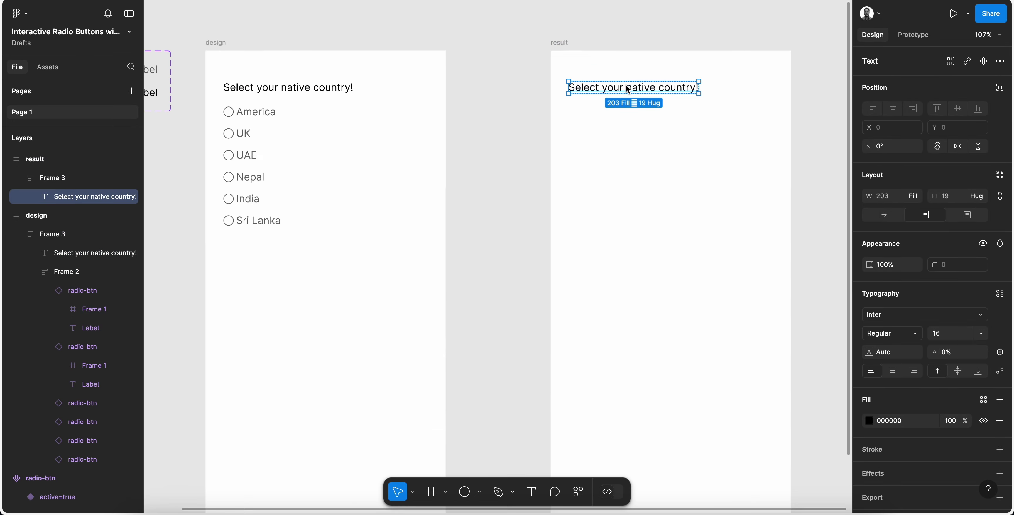
double_click(601, 88)
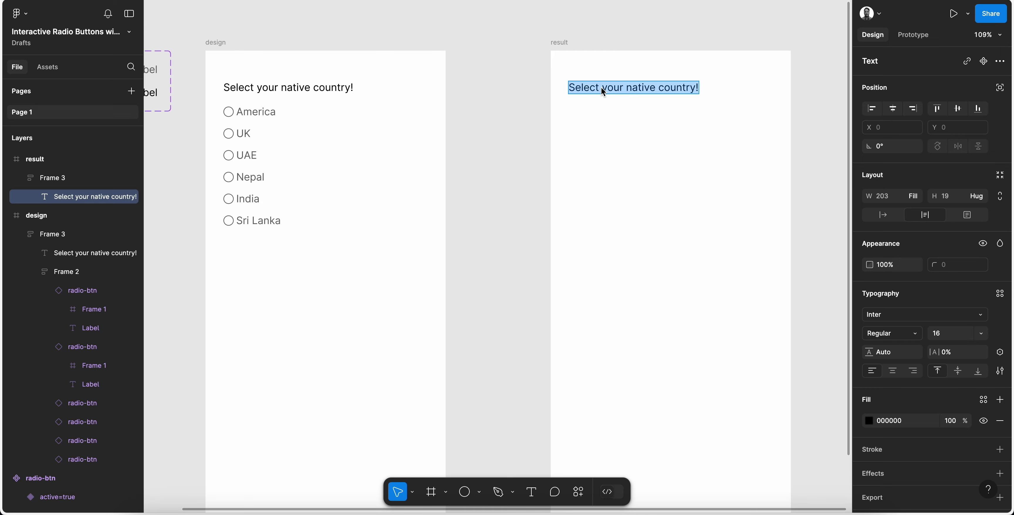
key(Left)
key(alt+shift+Right)
key(Escape)
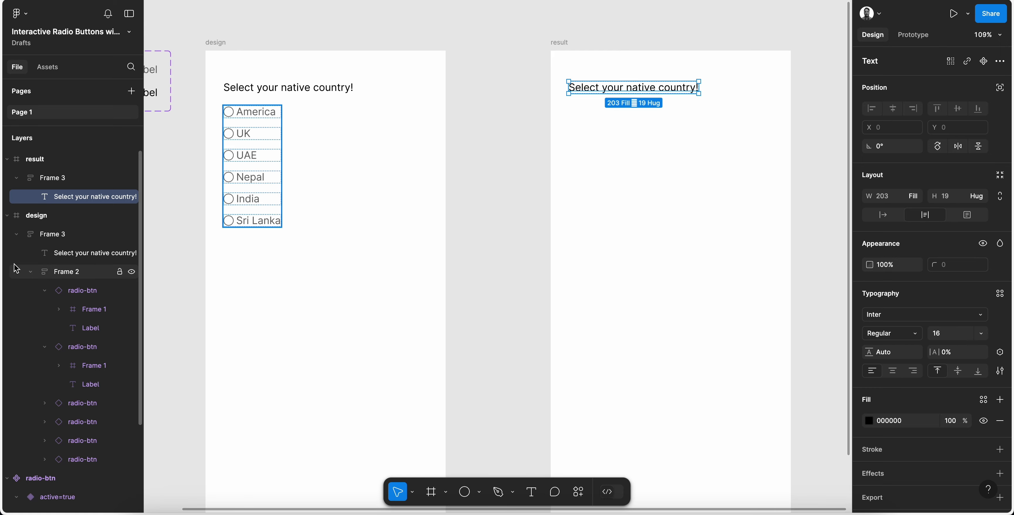
Duplicate the heading text in the result frame and switch its parent Frame 3 to a horizontal auto layout
key(ctrl+d)
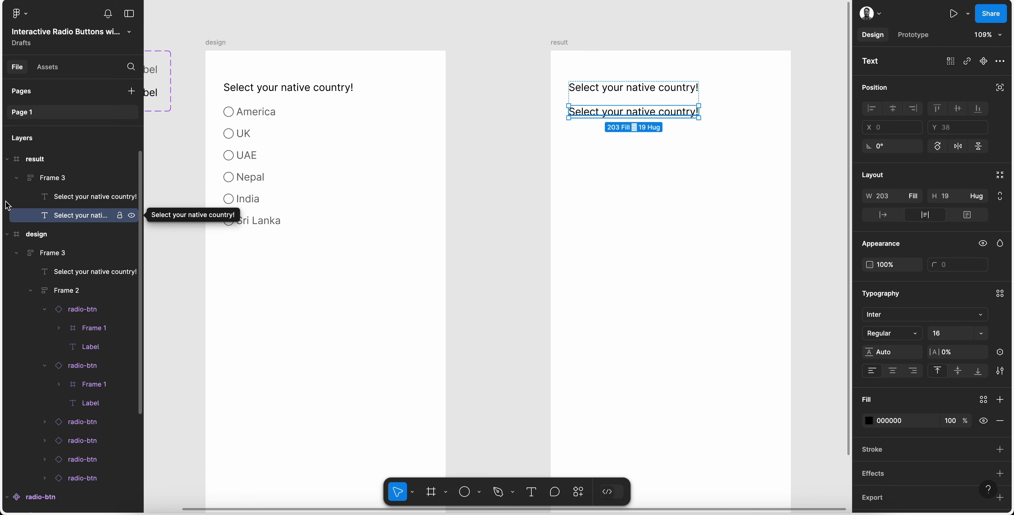
click(51, 178)
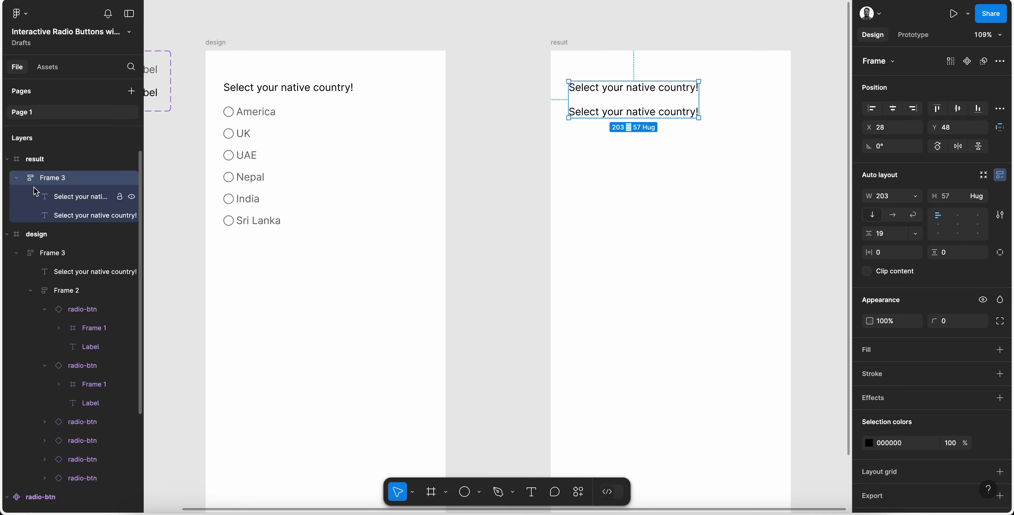
click(892, 216)
Replace the first heading text in the result frame with "Choose"
click(661, 88)
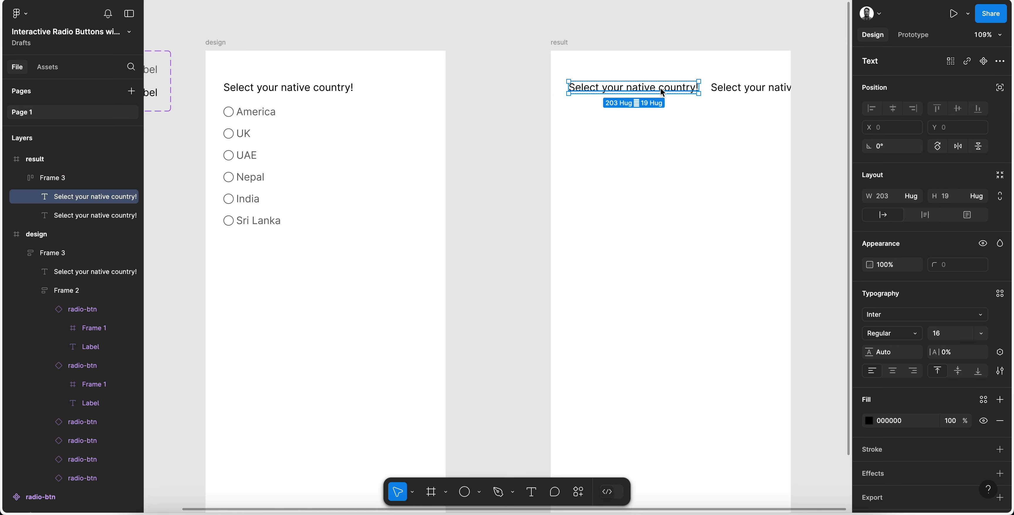
double_click(661, 88)
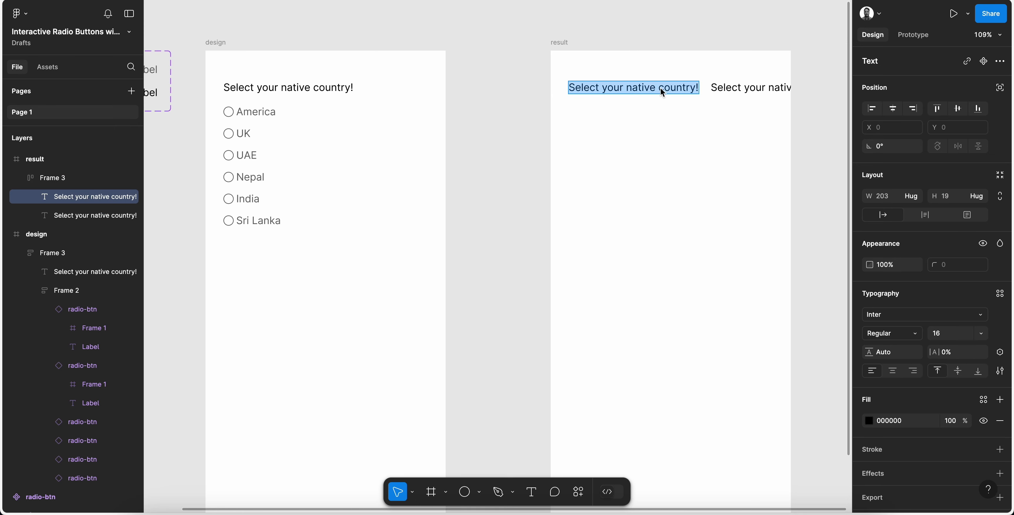
text(Choose)
key(Escape)
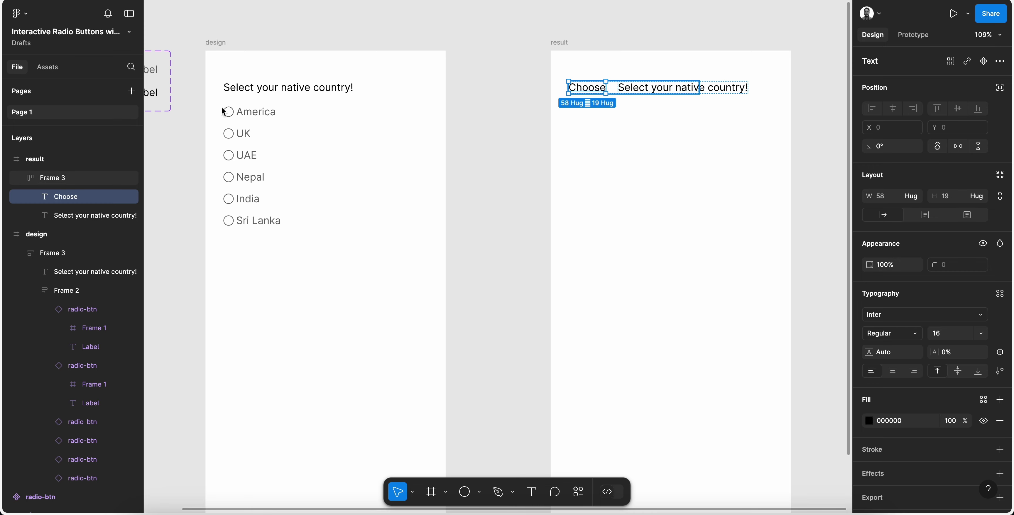
Set the item spacing of the result frame's Frame 3 to 2 and make its width hug the contents
key(Escape)
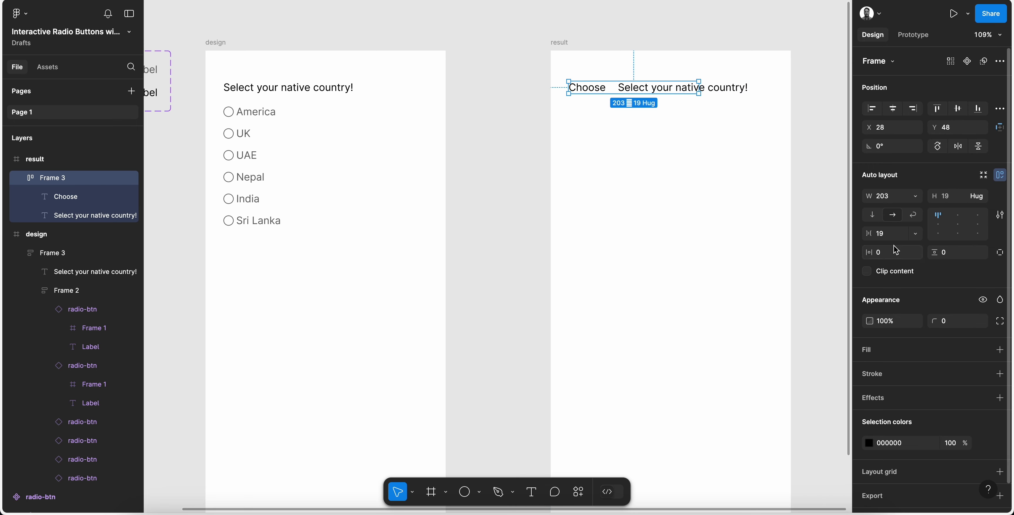
click(882, 233)
text(2)
key(Return)
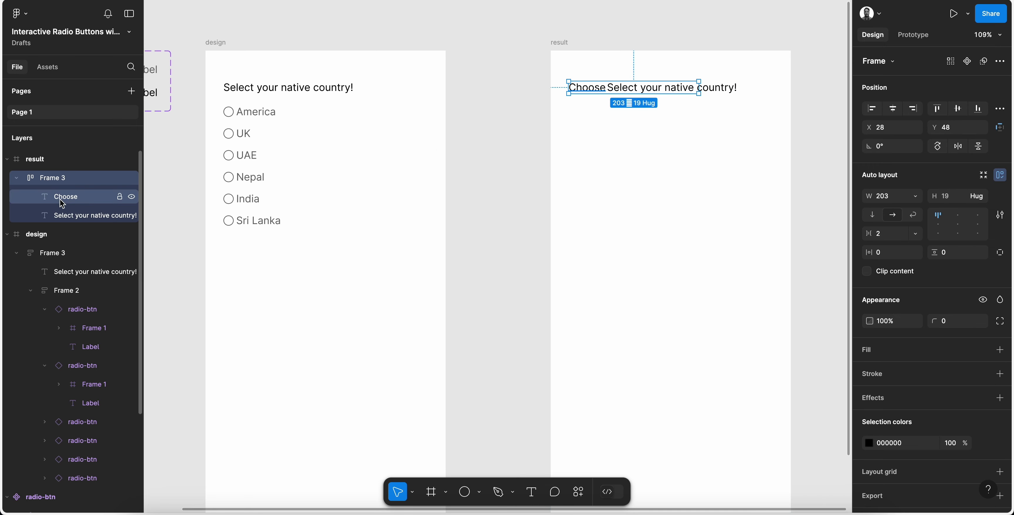
click(99, 215)
click(51, 177)
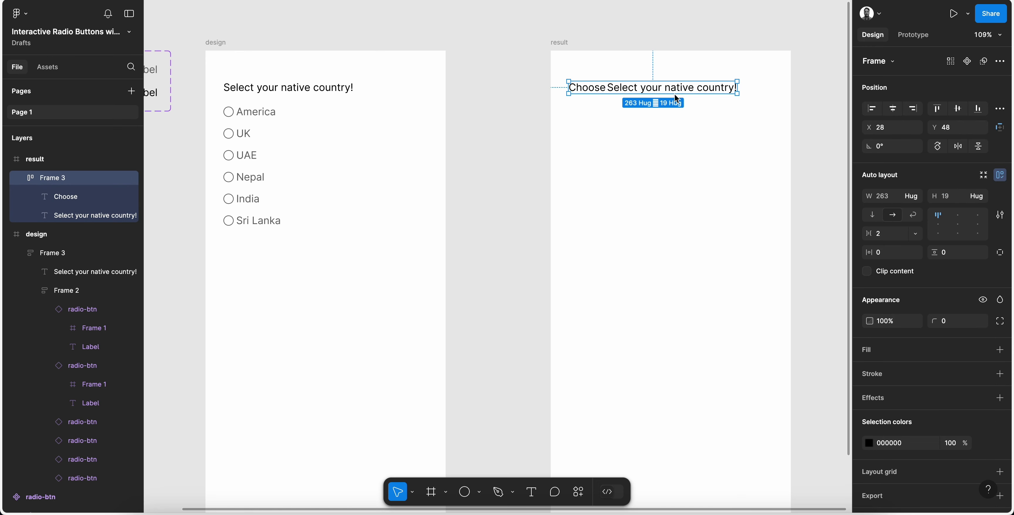
Bind the content of the "Choose" text to the string variable res
click(596, 92)
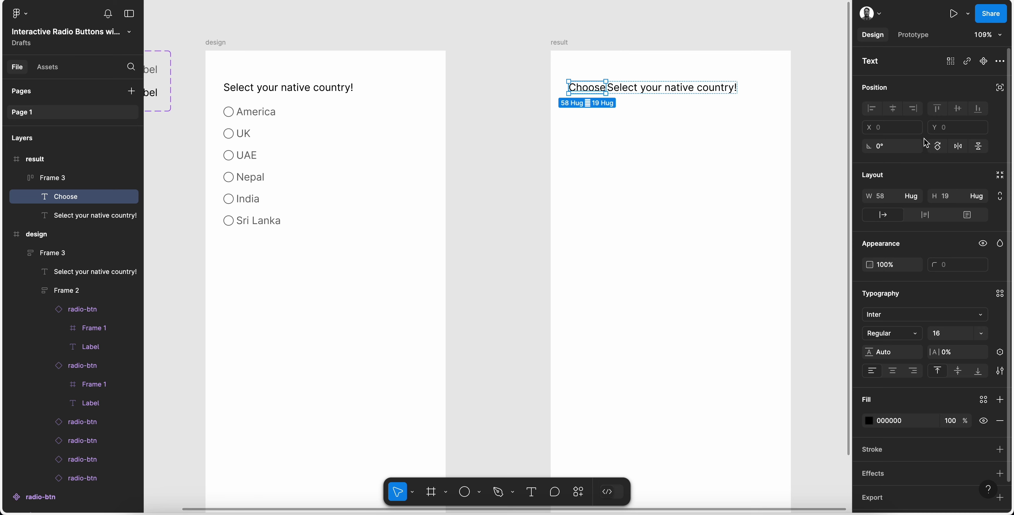
click(1000, 352)
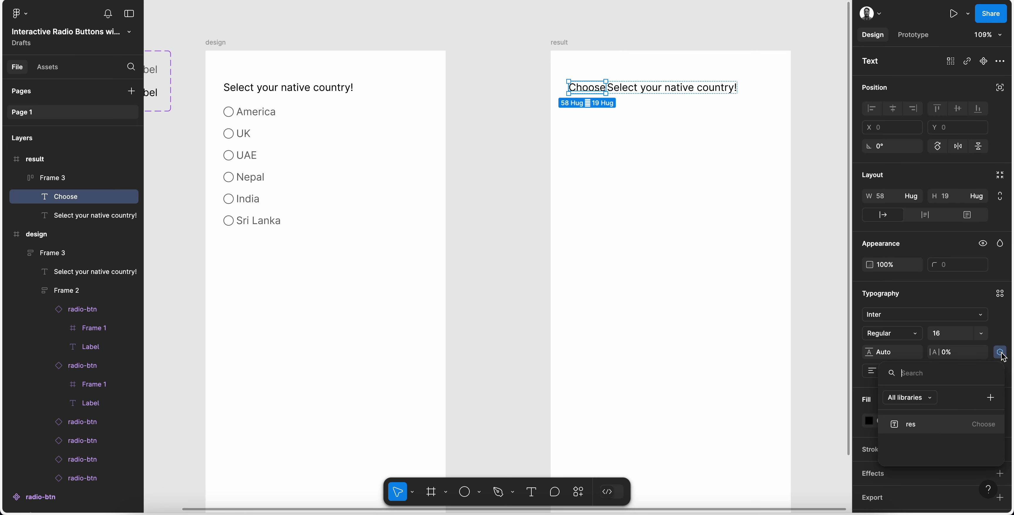
click(939, 430)
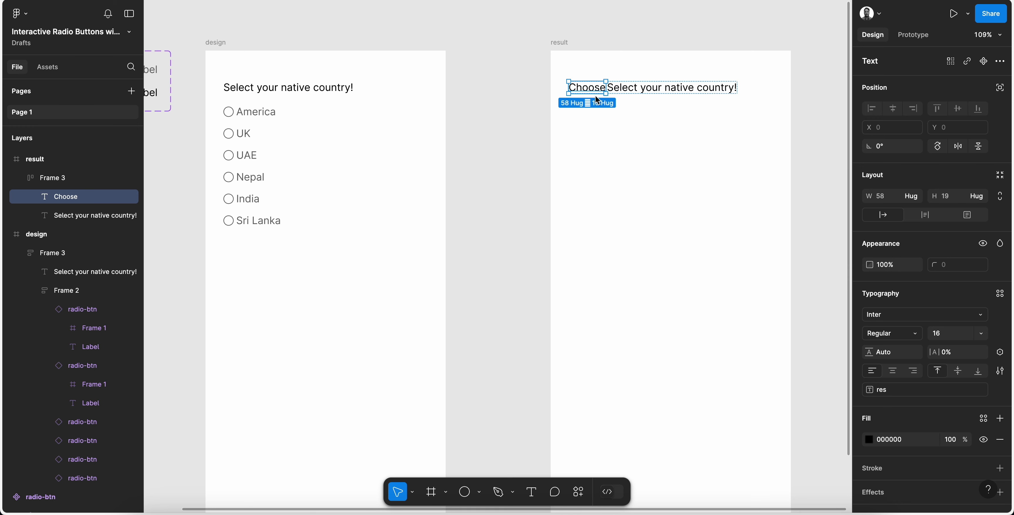
Change the second text in the result frame to "is my native country!"
click(633, 87)
double_click(634, 88)
double_click(634, 88)
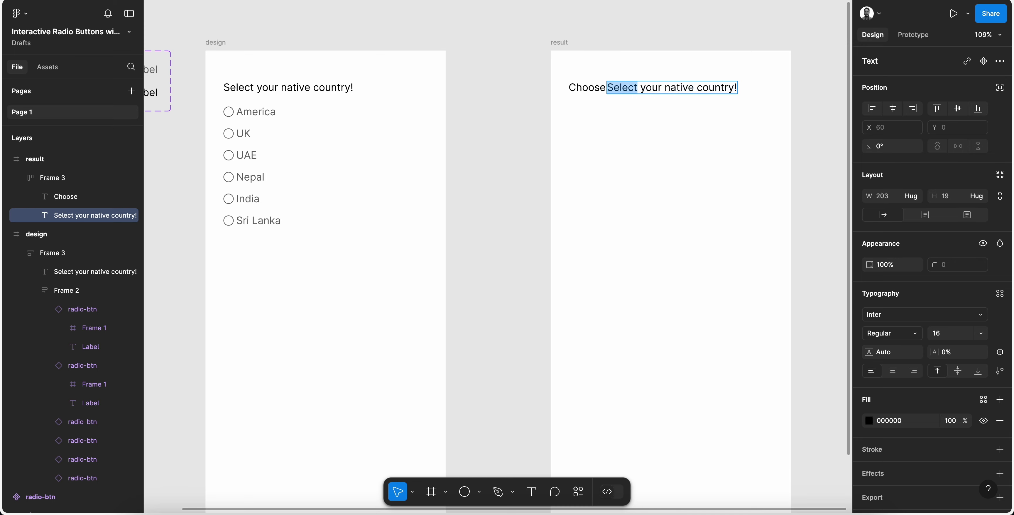
text(is)
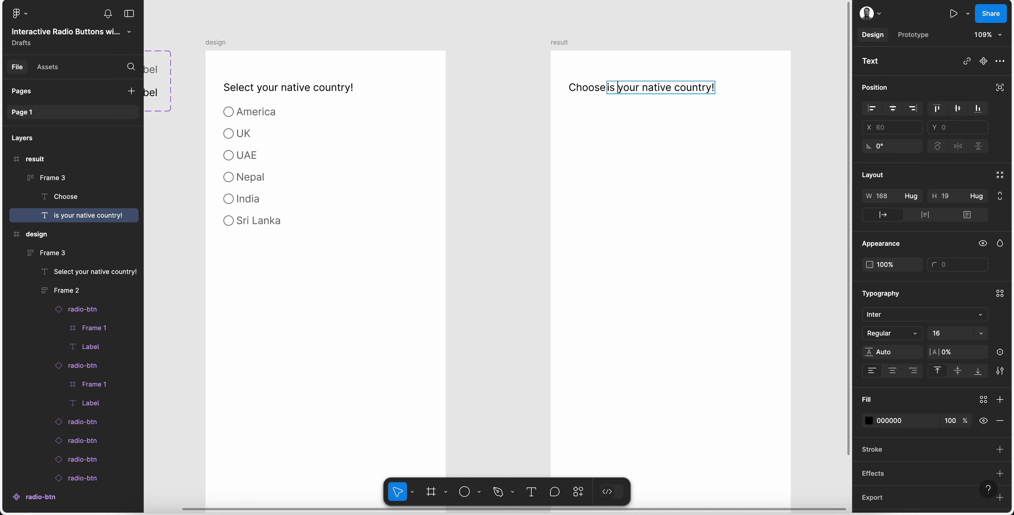
double_click(632, 87)
text(my)
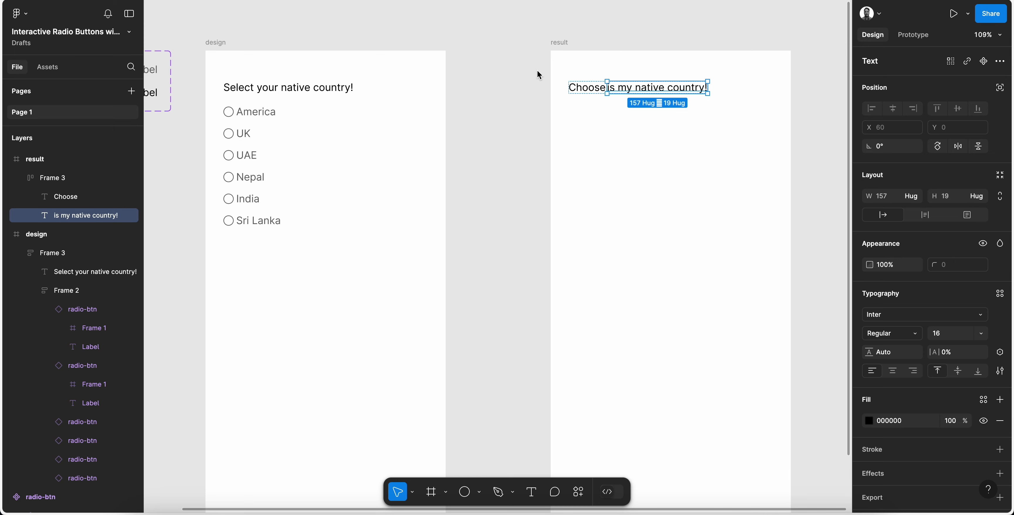
Move the result frame closer to the design frame, to about X 482
click(537, 70)
click(558, 40)
drag(557, 40, 505, 42)
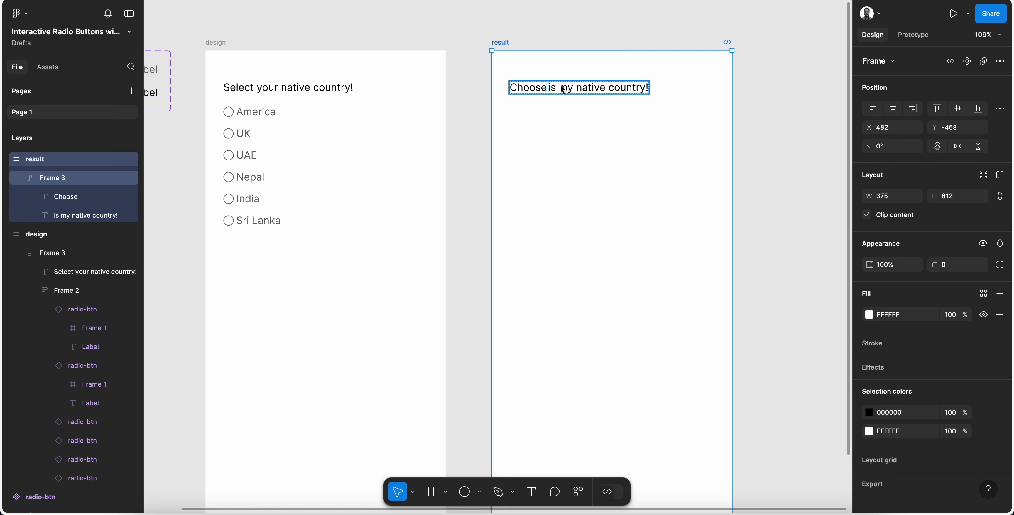
Set the item spacing between the two texts in the result frame's Frame 3 to 4 and deselect it
click(553, 91)
click(885, 232)
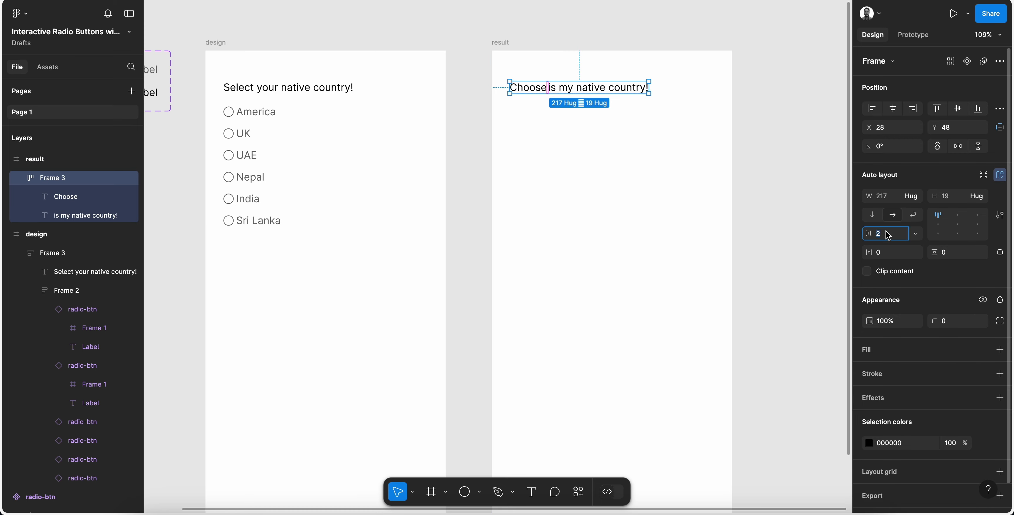
text(4)
key(Return)
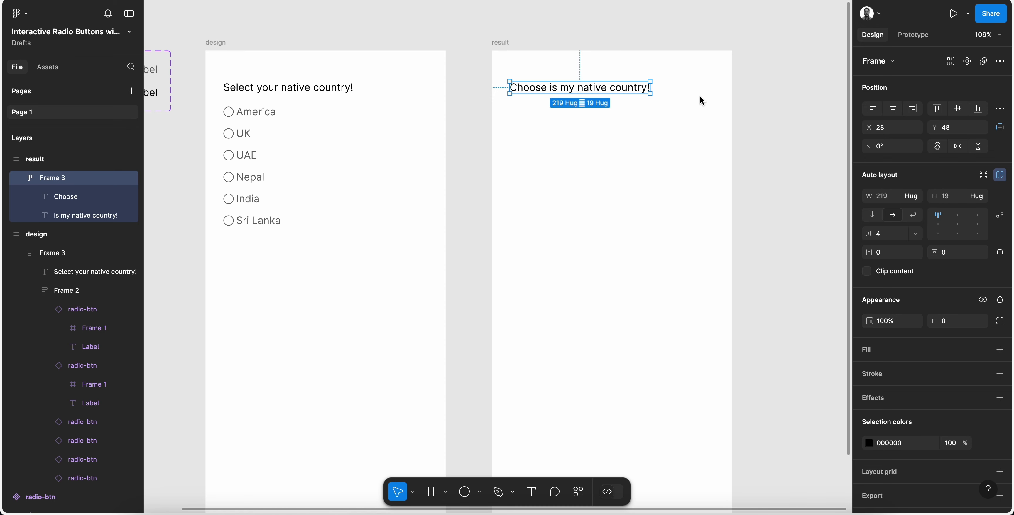
scroll(700, 96, down, 2)
scroll(700, 96, down, 2)
scroll(700, 97, left, 2)
click(582, 146)
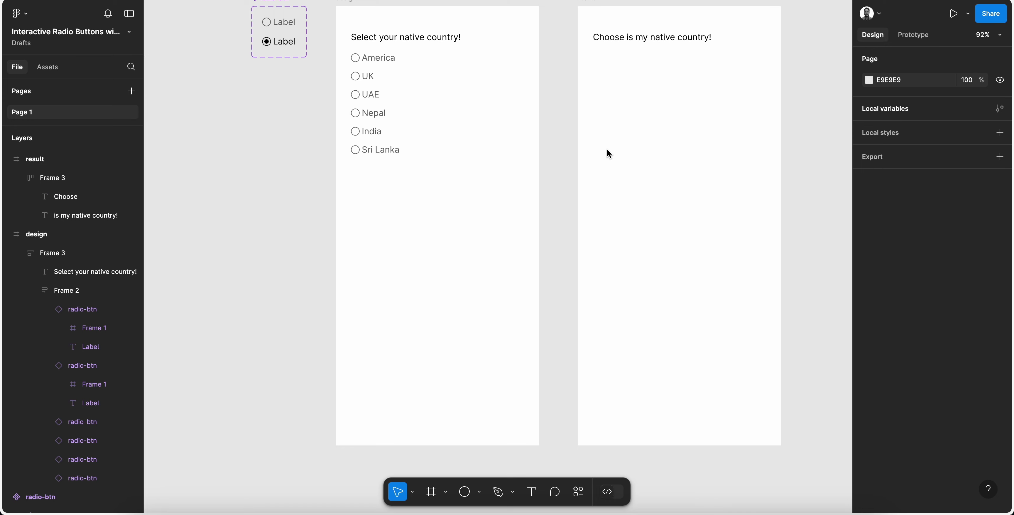
Add a "Submit" text near the design frame's lower edge and move it to about X 148, Y 767
scroll(606, 150, left, 3)
scroll(607, 150, down, 3)
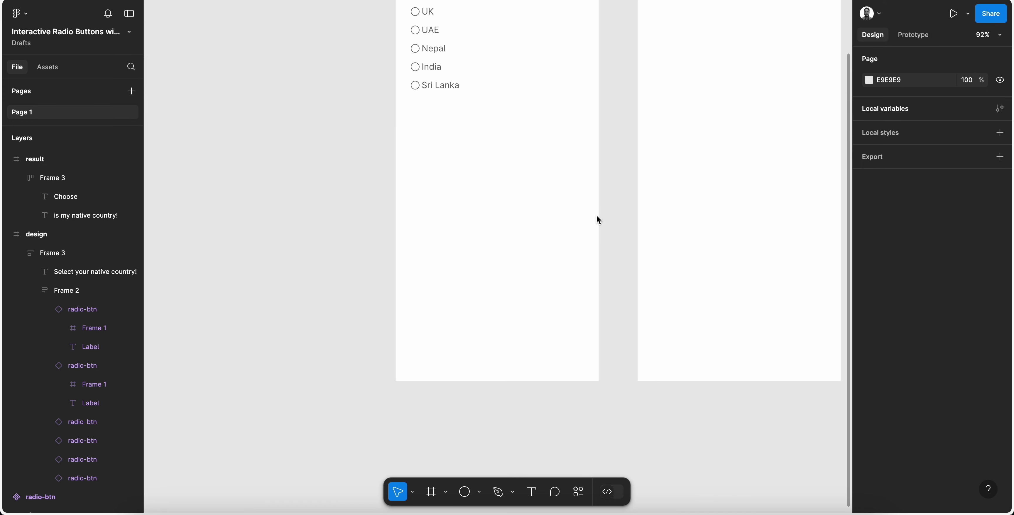
scroll(539, 311, up, 3)
scroll(539, 313, down, 4)
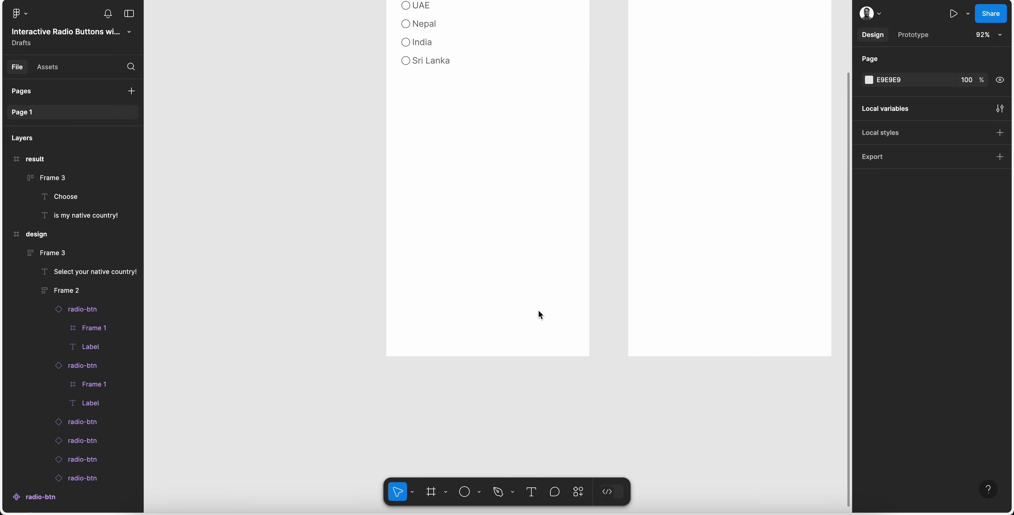
scroll(470, 351, up, 5)
click(437, 147)
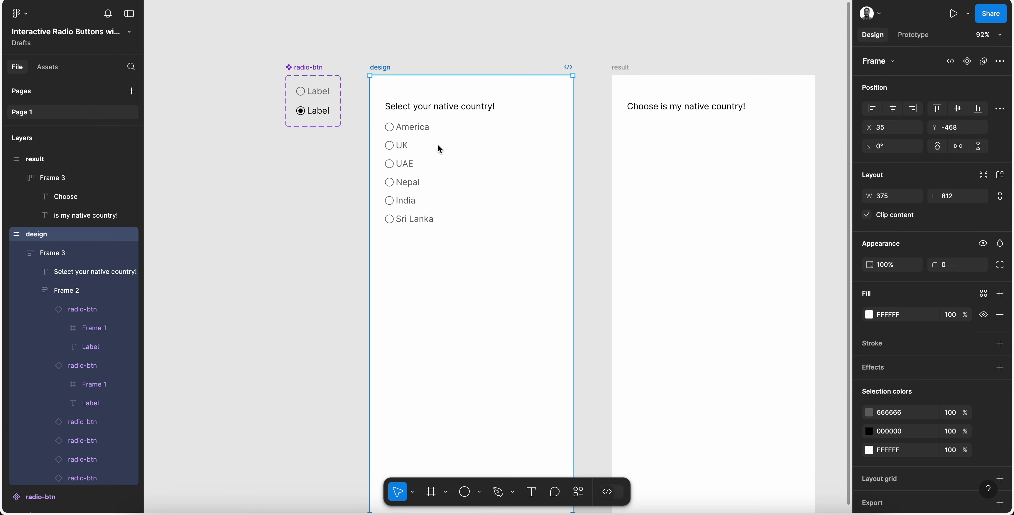
scroll(438, 146, down, 5)
key(t)
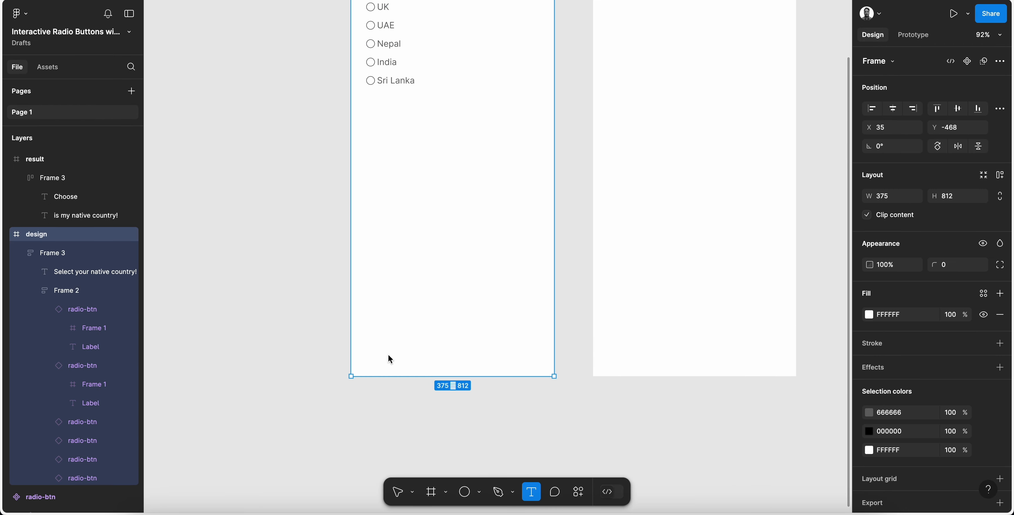
click(388, 355)
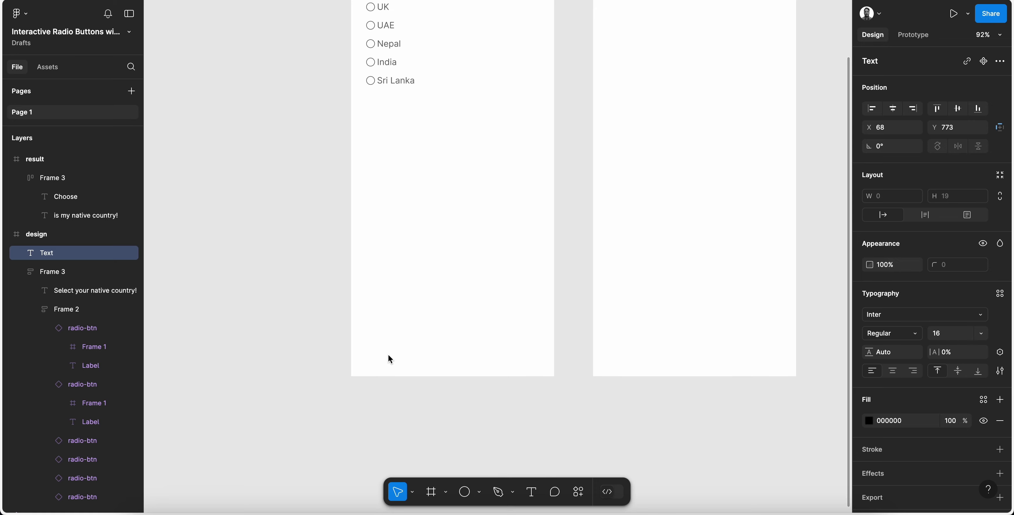
text(Submit)
key(Escape)
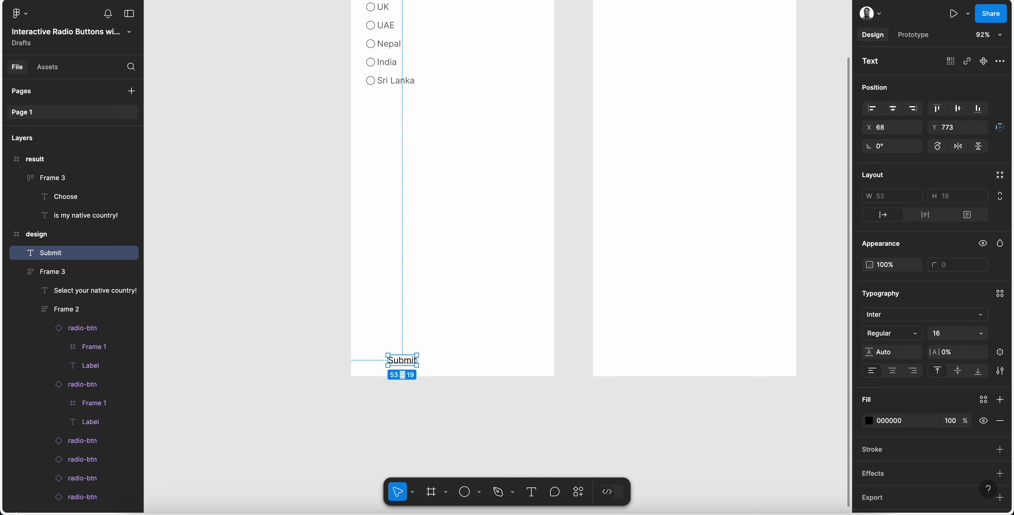
scroll(440, 362, up, 5)
drag(374, 366, 447, 359)
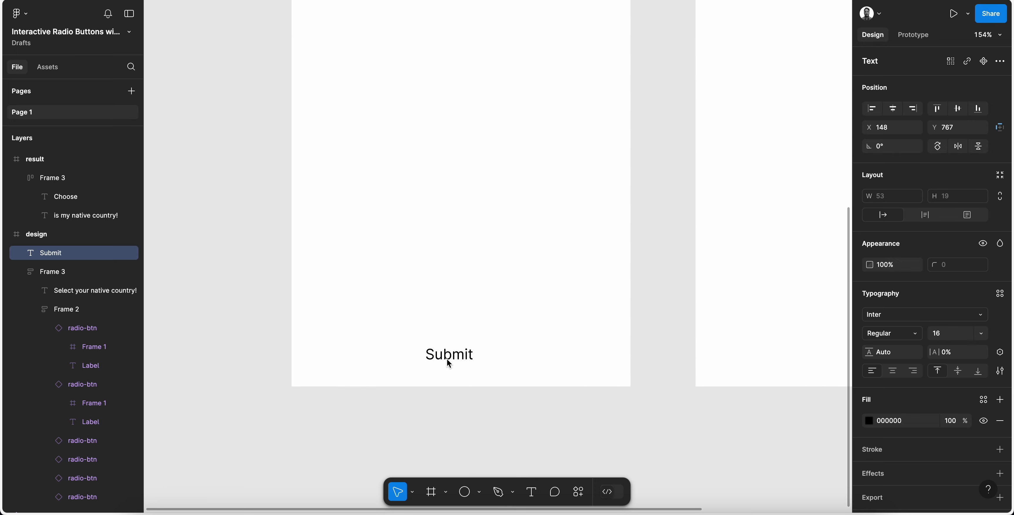
Wrap the Submit text in an auto layout frame and set the frame's corner radius to 4
key(shift+a)
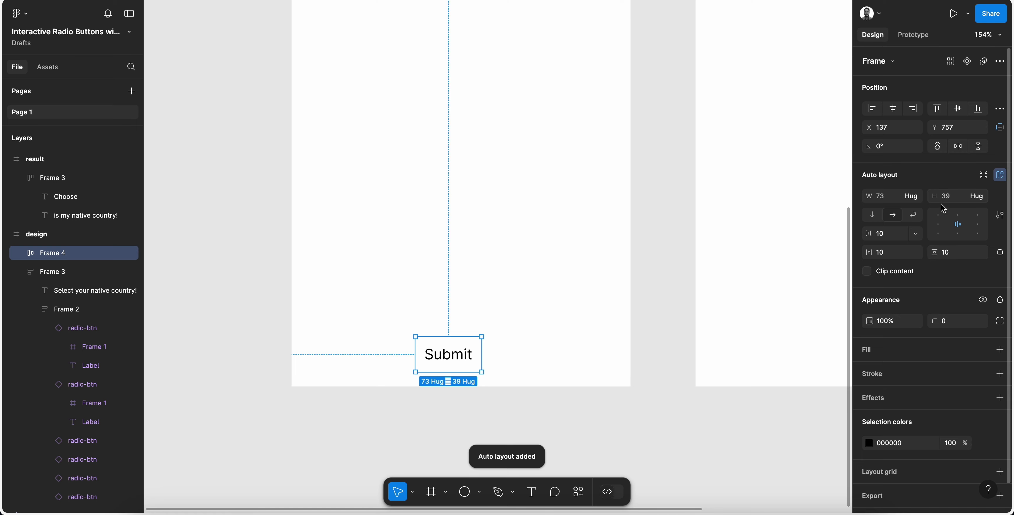
click(953, 327)
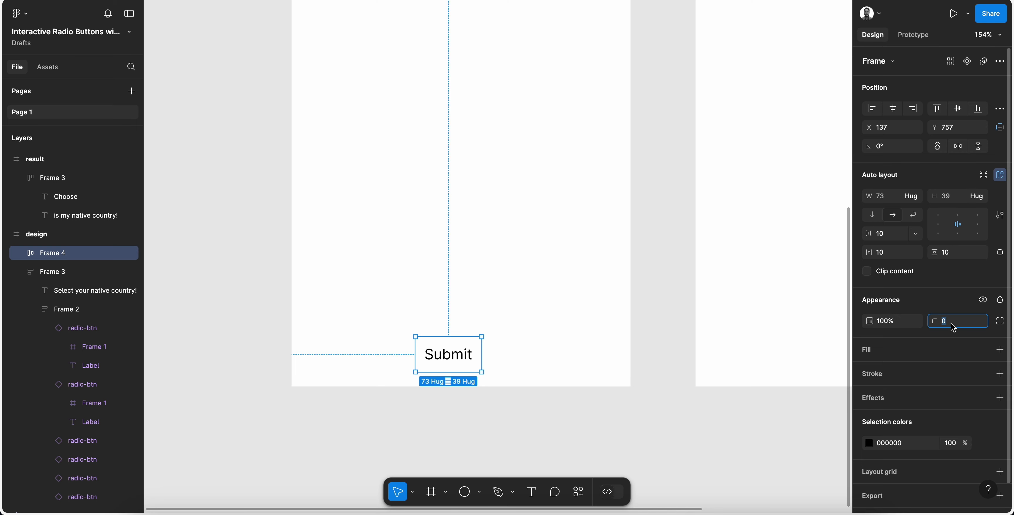
text(4)
key(Return)
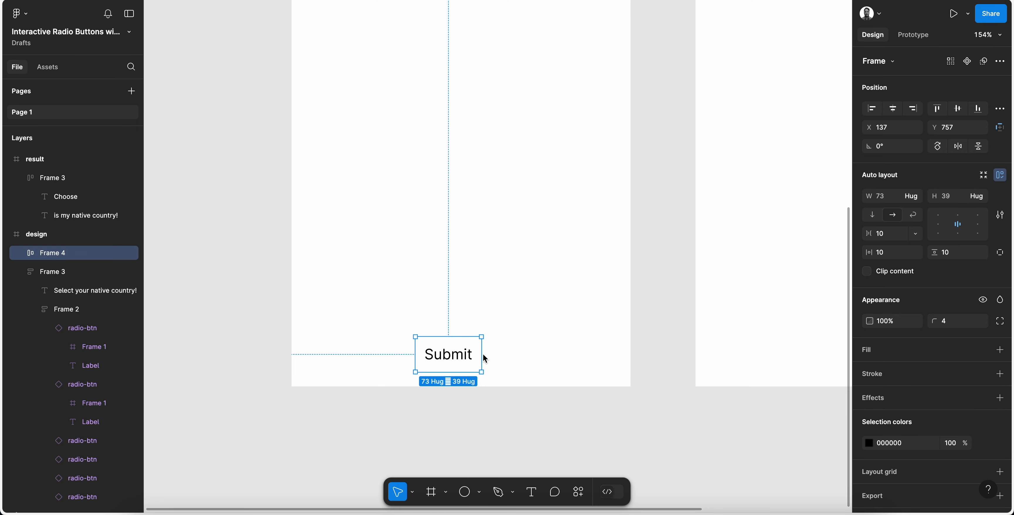
Set the Submit frame's width to 325 and give it a Gray 1 fill
click(891, 197)
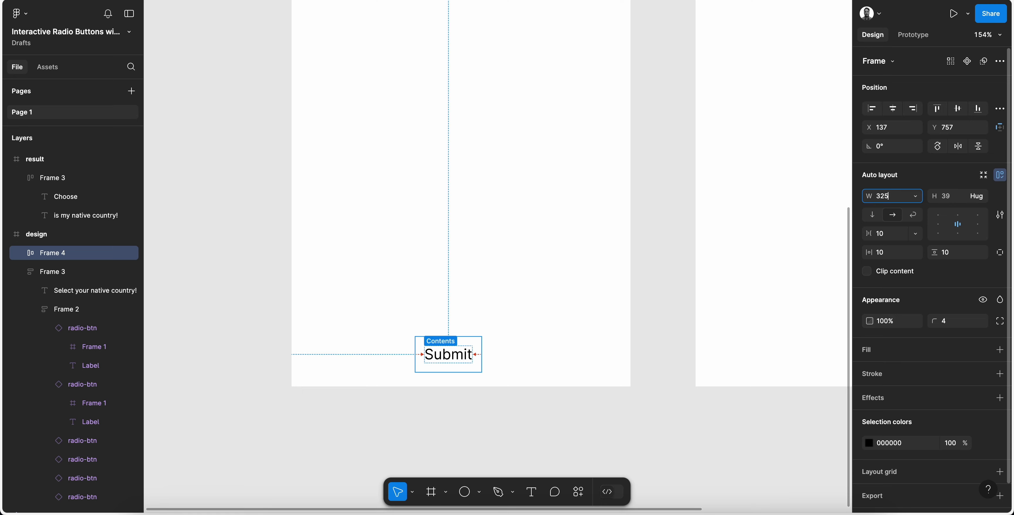
text(325)
key(Return)
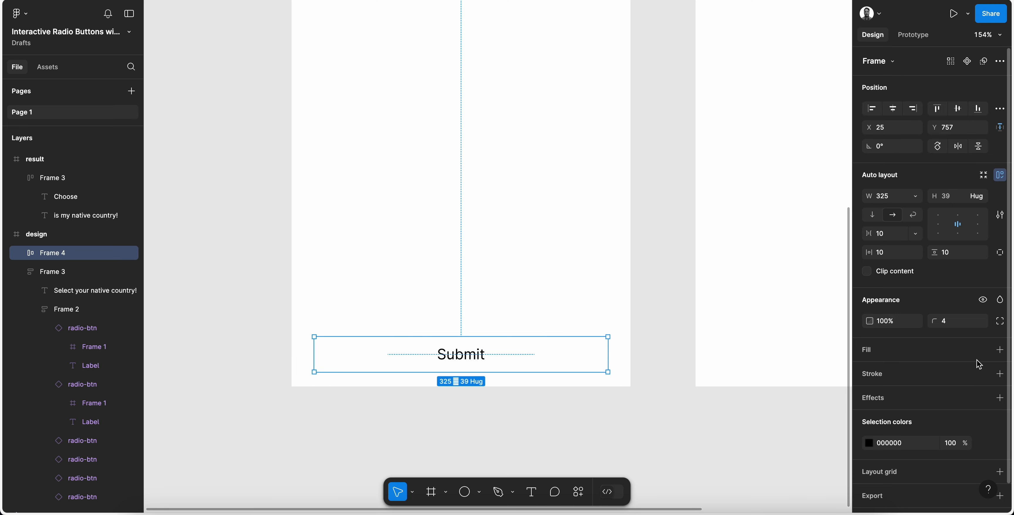
click(984, 349)
key(Escape)
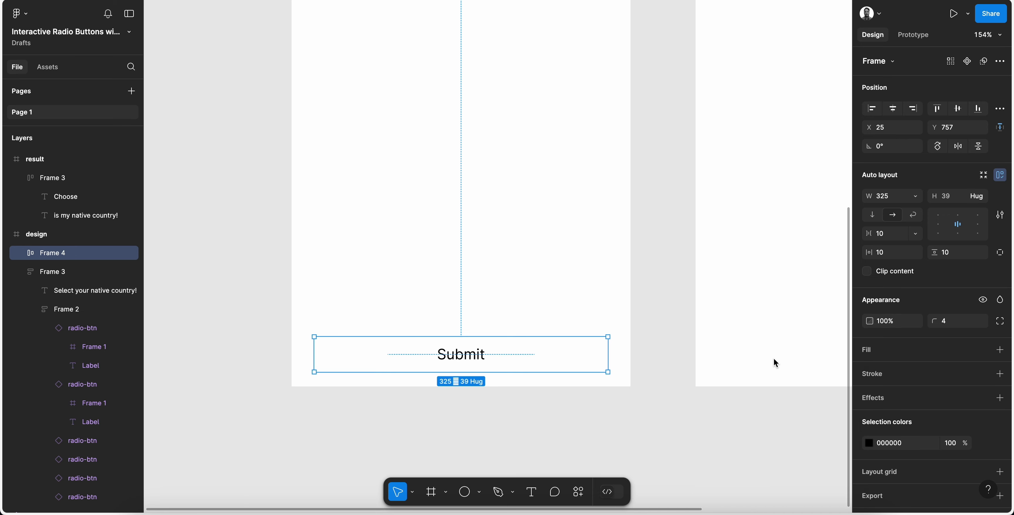
Set the fill color of the Submit text to FFFFFF
double_click(471, 360)
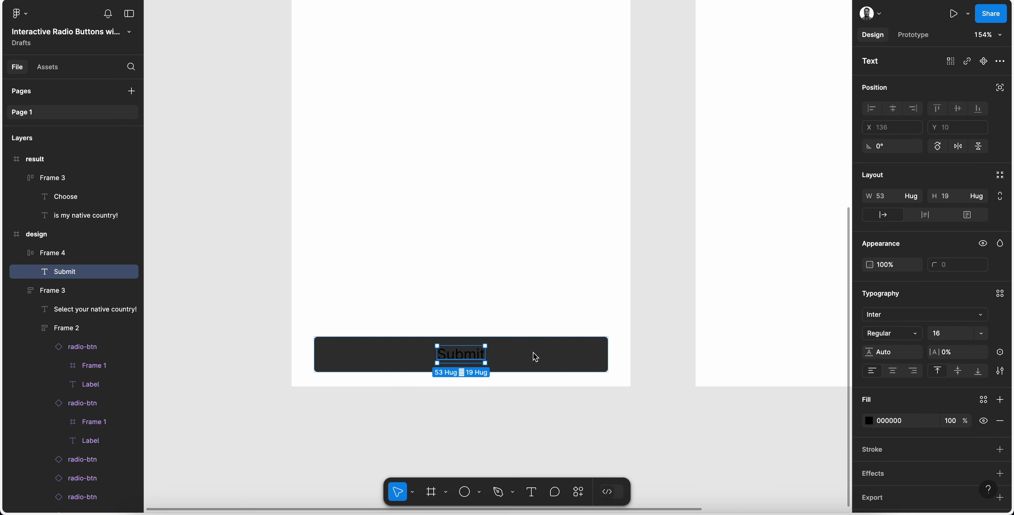
click(909, 422)
text(ffffff)
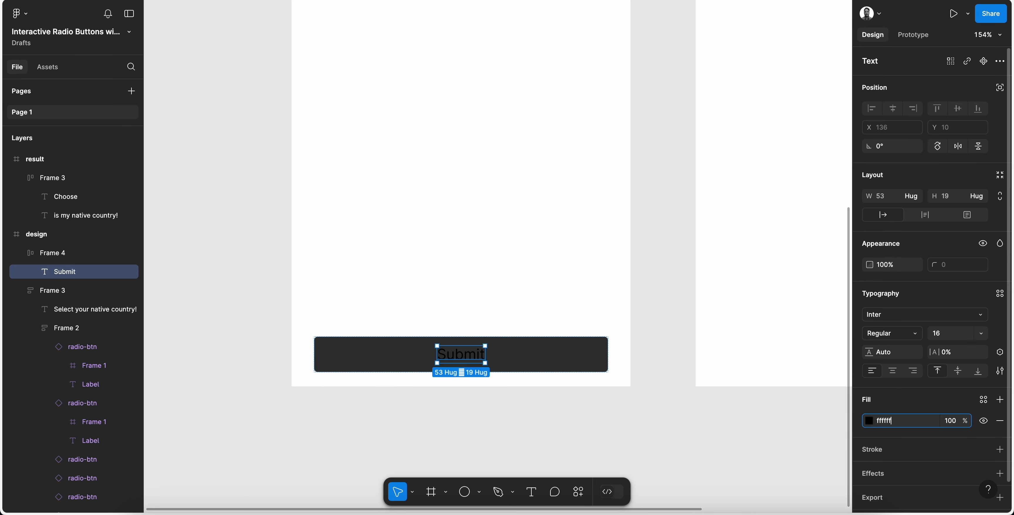
key(Return)
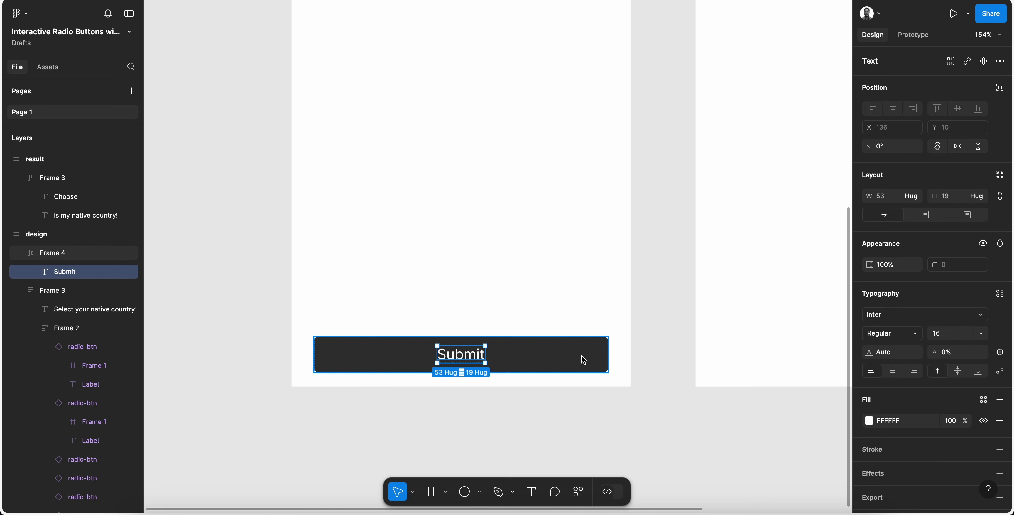
Detach the Gray 1 style from the Submit frame's fill, set the color to 000000 and deselect the frame
click(583, 353)
click(900, 374)
scroll(805, 444, down, 6)
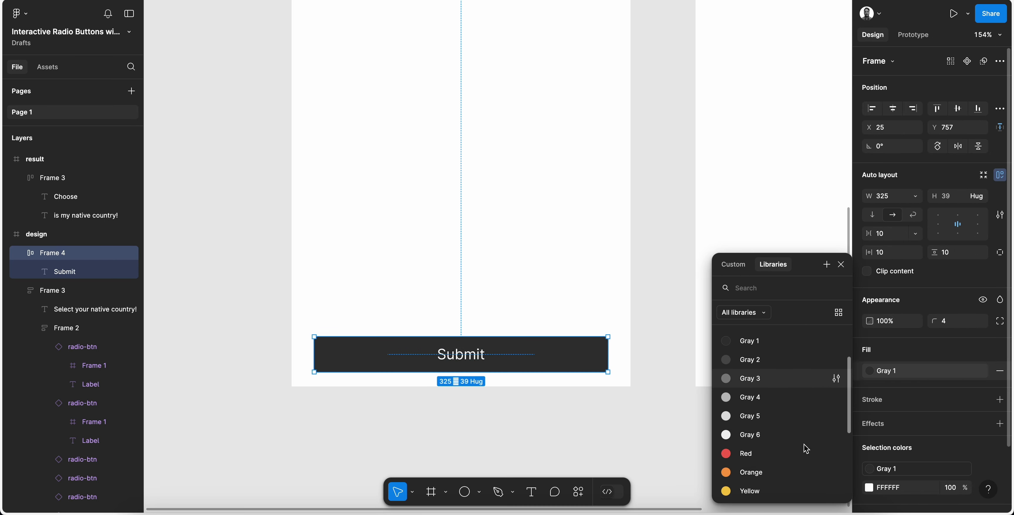
scroll(805, 449, up, 3)
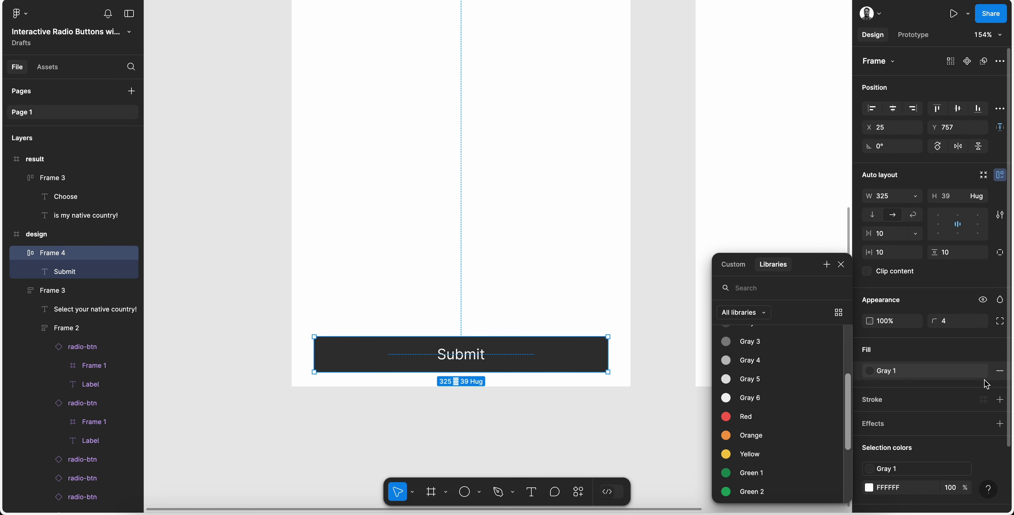
click(887, 374)
click(982, 372)
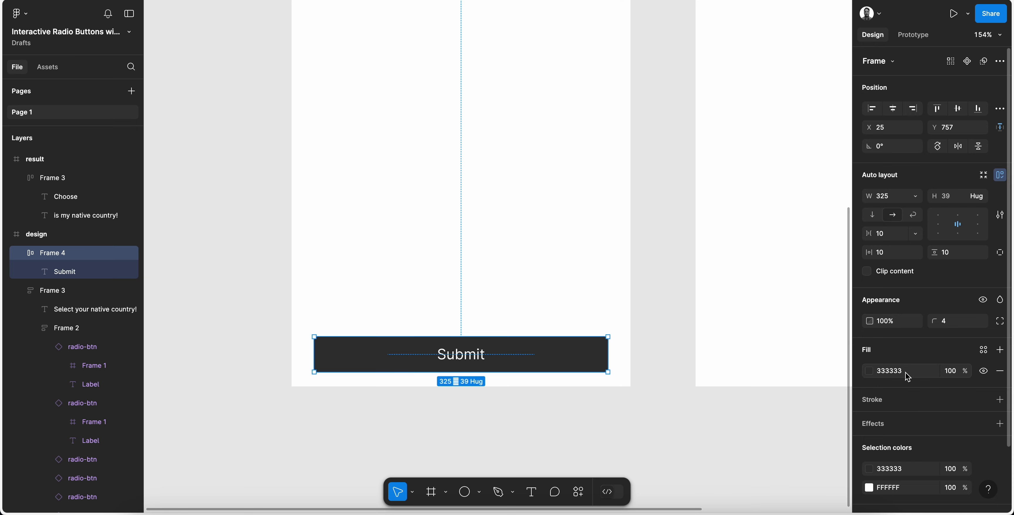
click(922, 375)
text(000000)
key(Return)
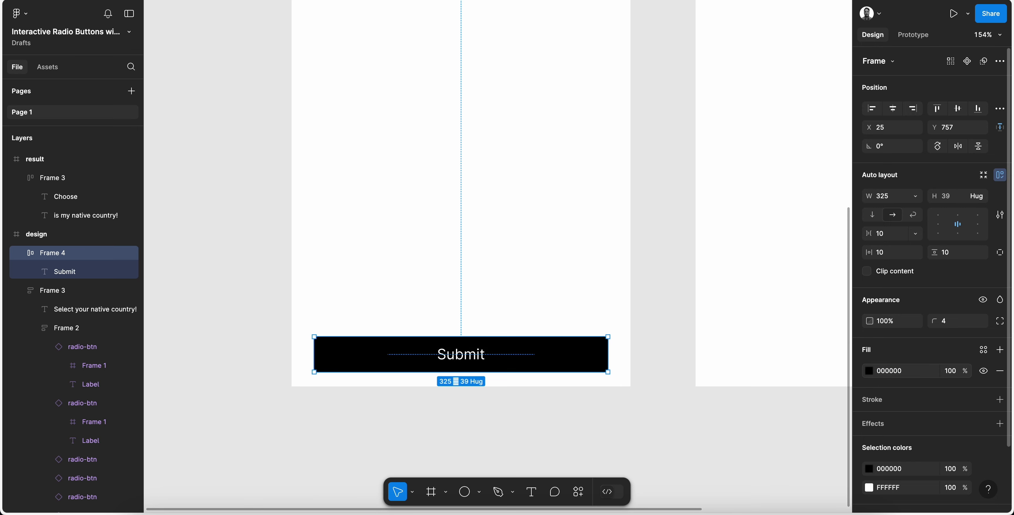
click(547, 391)
Set the Submit frame's corner radius to 8 and deselect it
key(shift+1)
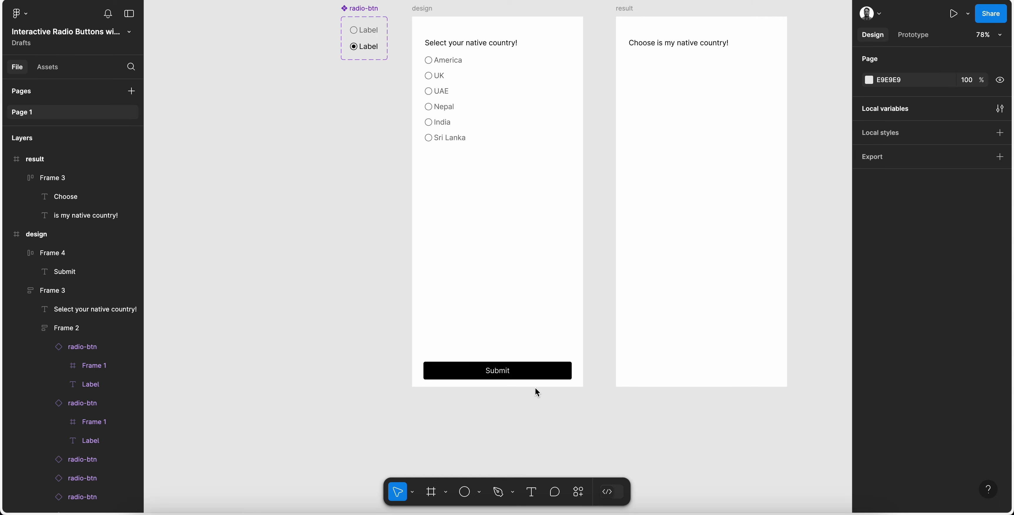
click(556, 373)
click(953, 326)
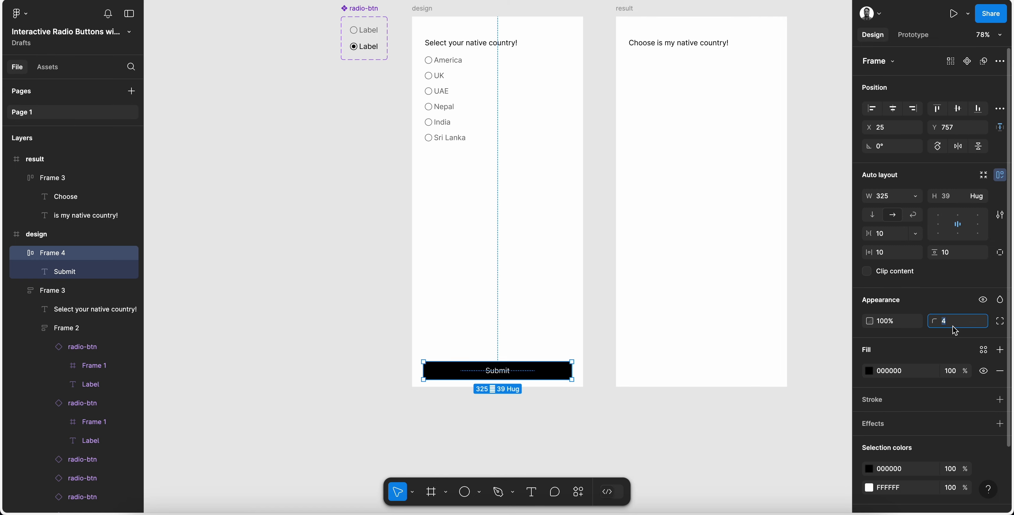
click(634, 427)
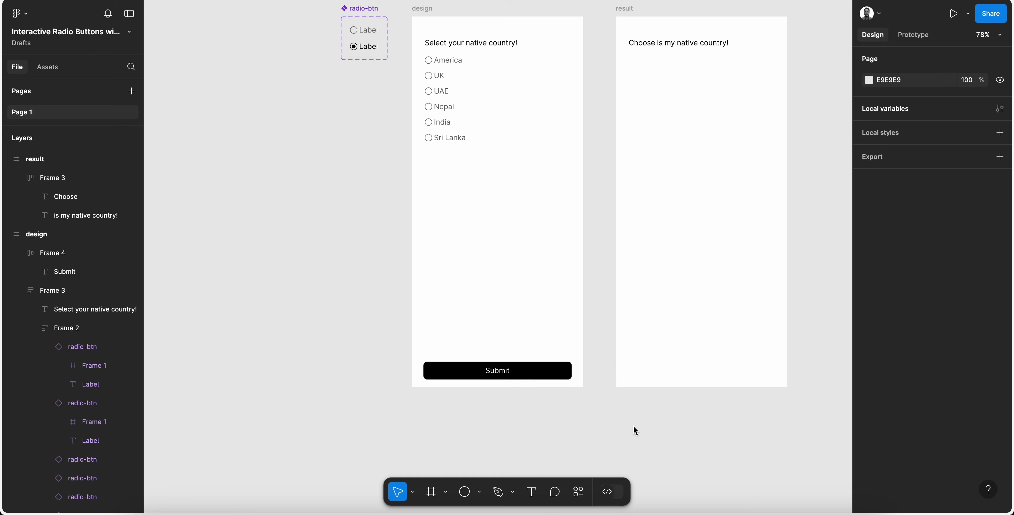
Add an on-click interaction to the Submit frame that navigates to the result frame
click(554, 370)
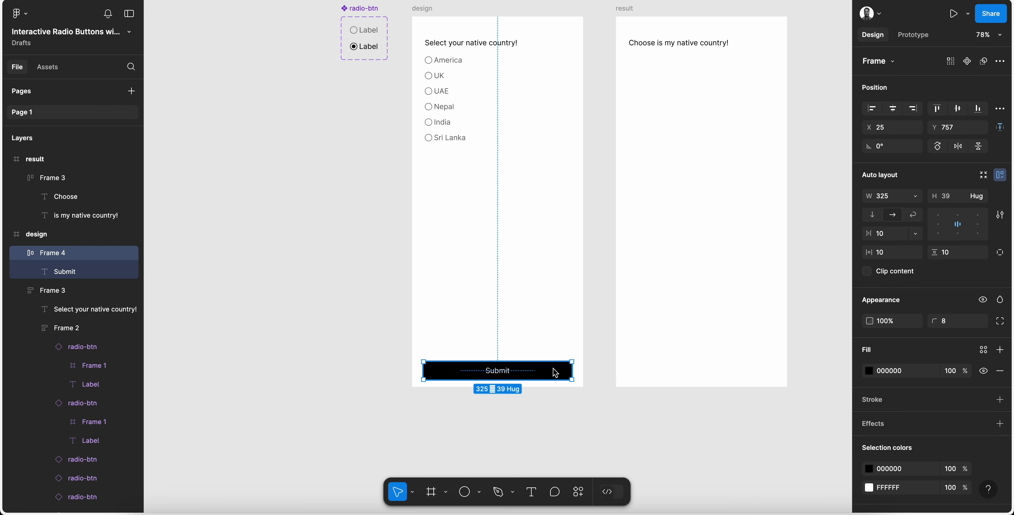
click(913, 35)
scroll(536, 281, down, 2)
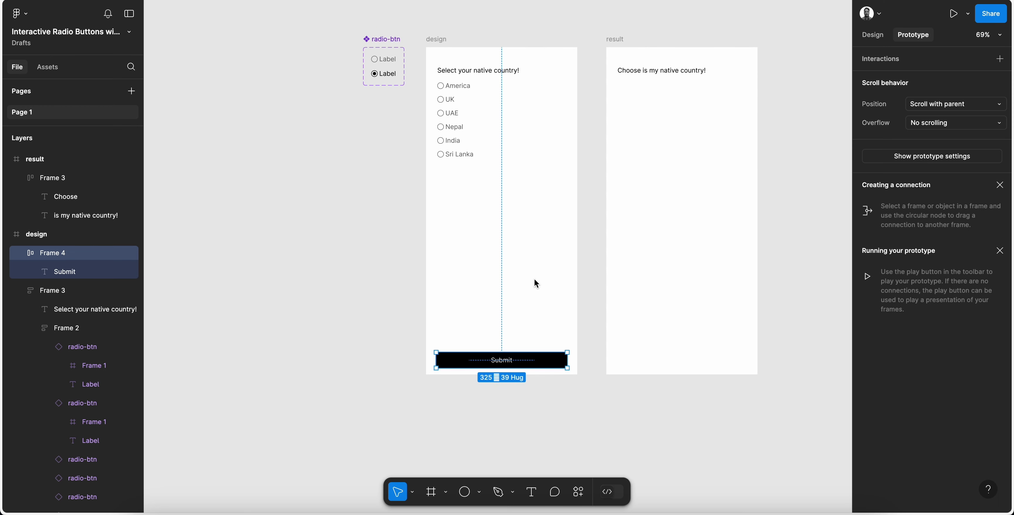
click(1000, 59)
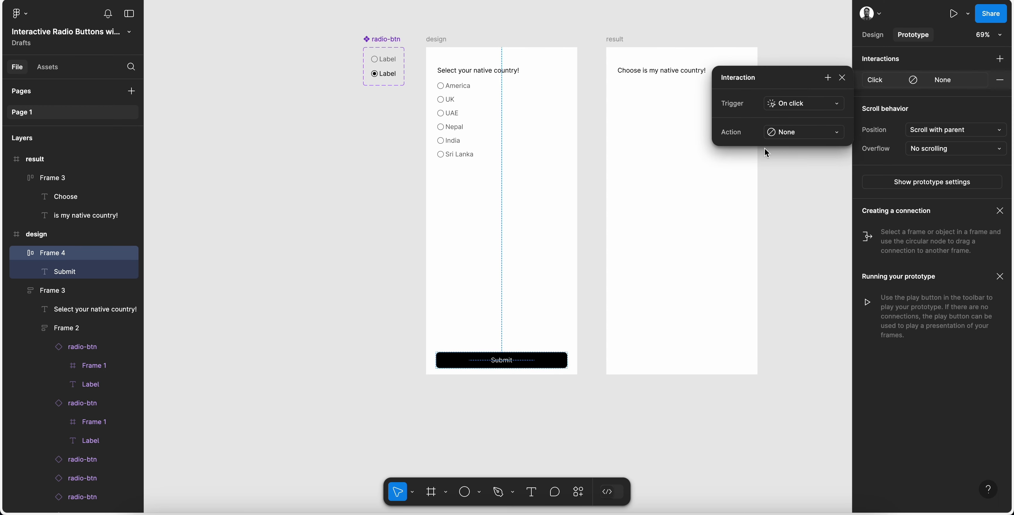
click(804, 133)
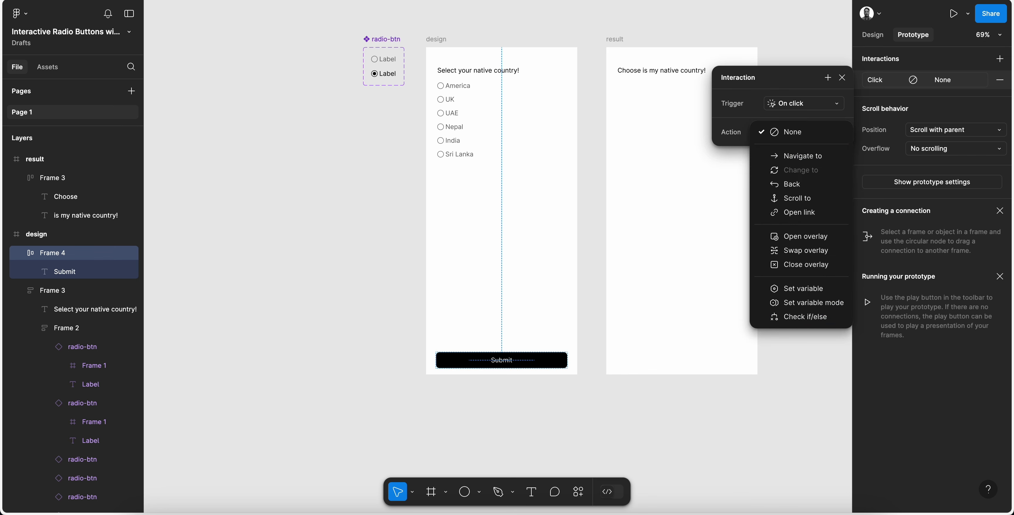
click(519, 200)
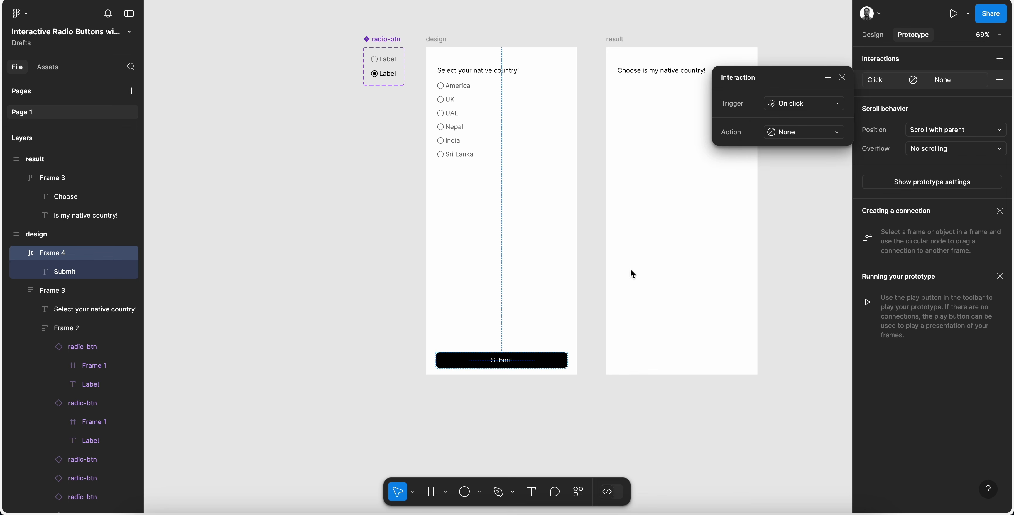
click(801, 131)
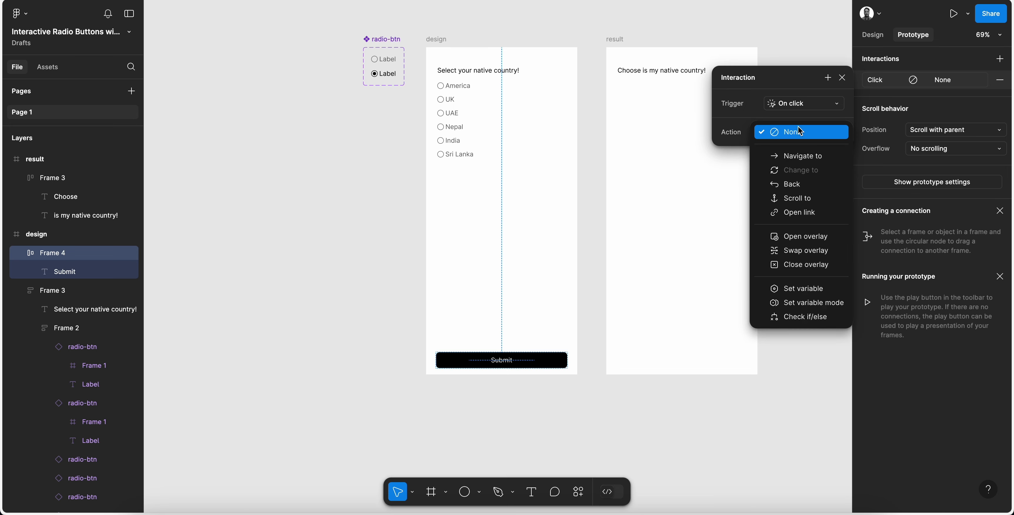
click(809, 156)
click(791, 149)
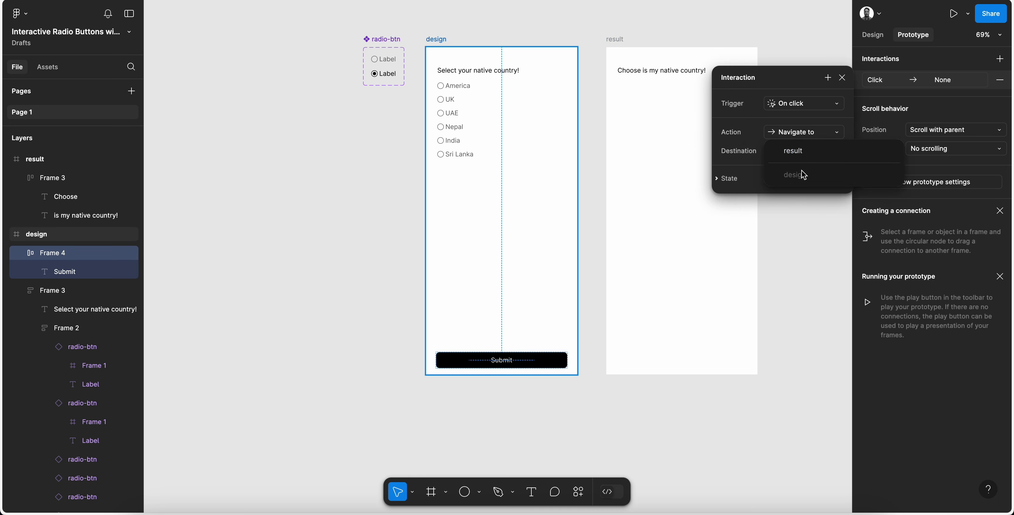
click(805, 157)
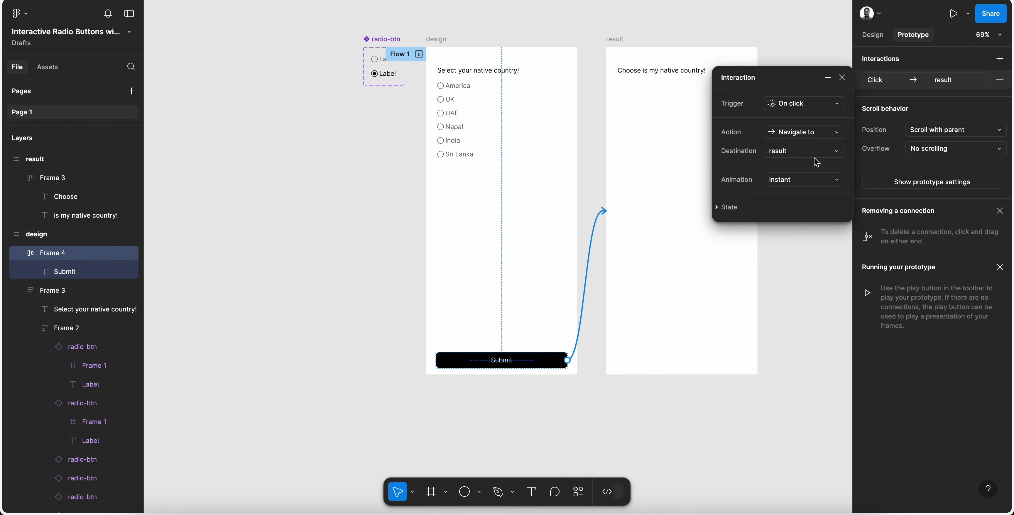
Add a Check if/else action to the Submit interaction with the condition amer == true
click(828, 78)
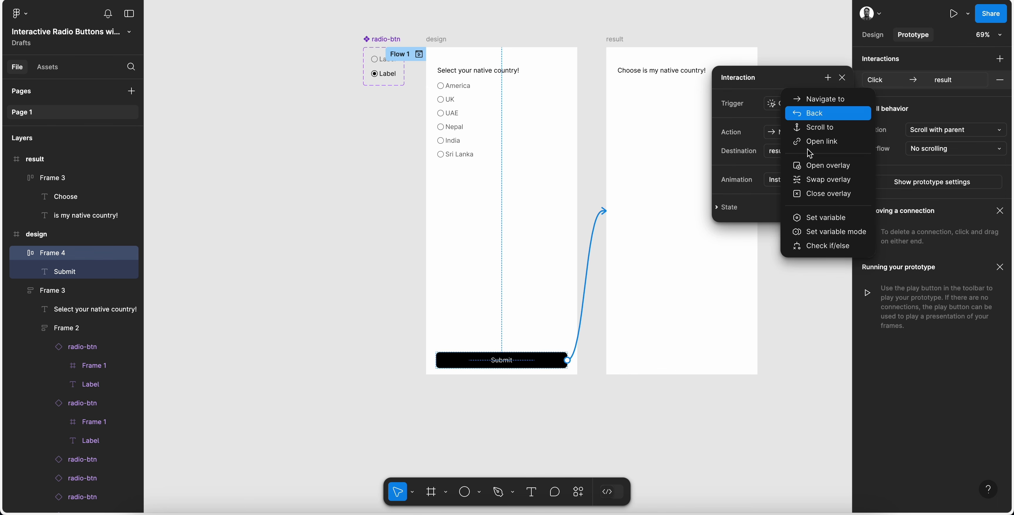
click(820, 251)
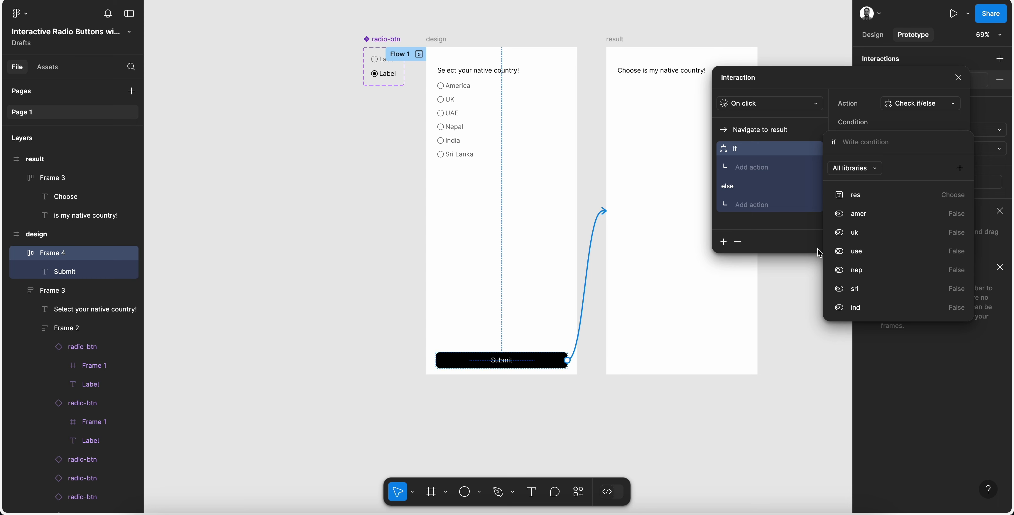
click(858, 214)
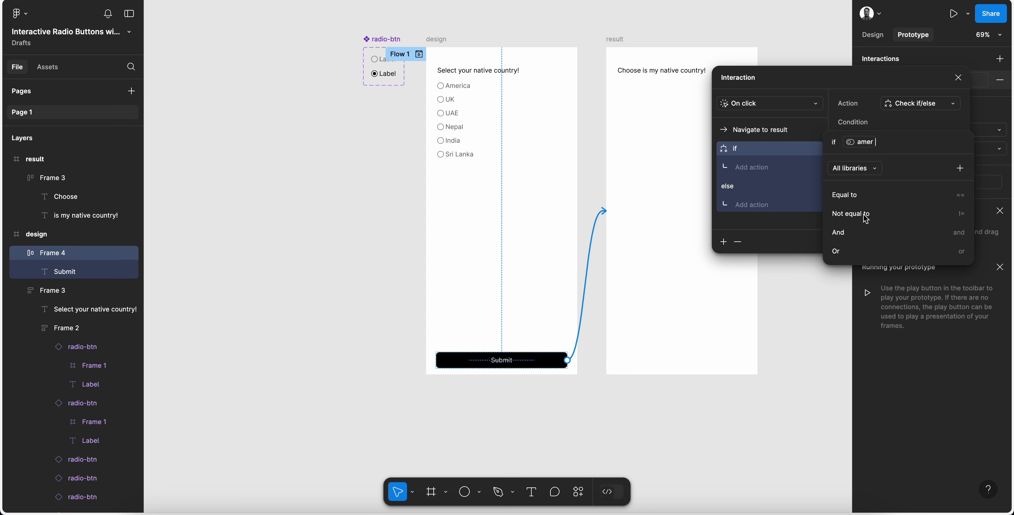
click(862, 198)
click(861, 198)
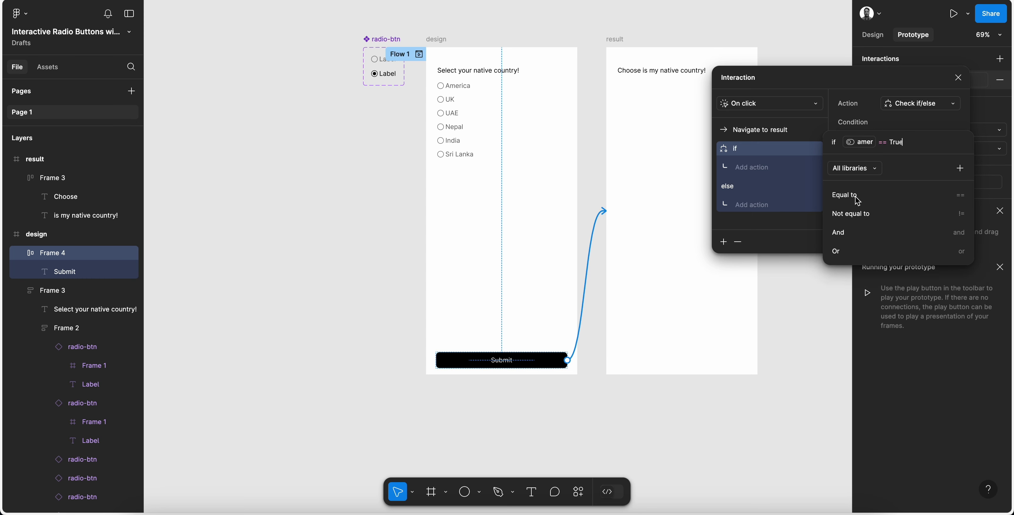
click(802, 253)
Under the amer == true condition, add a Set variable action that sets res to res + "america"
click(760, 168)
click(758, 309)
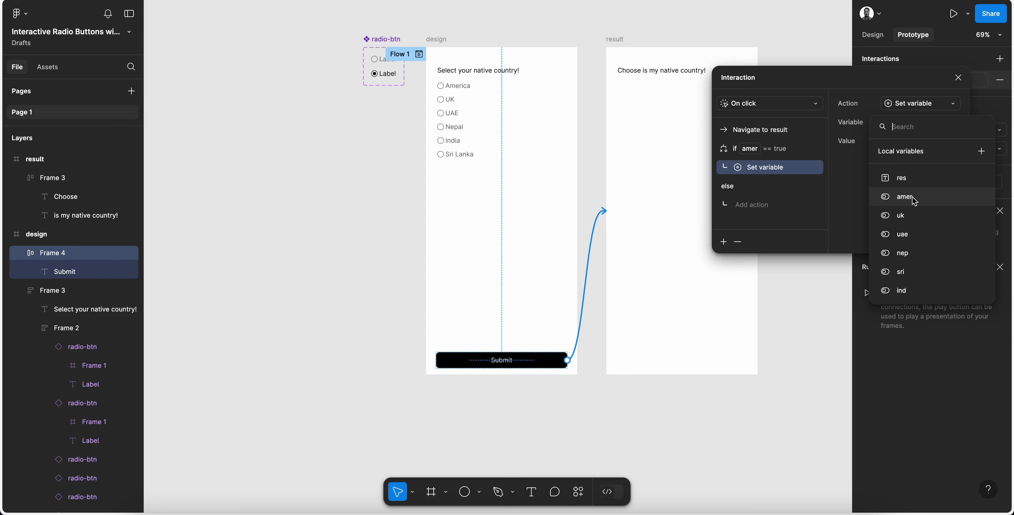
click(903, 179)
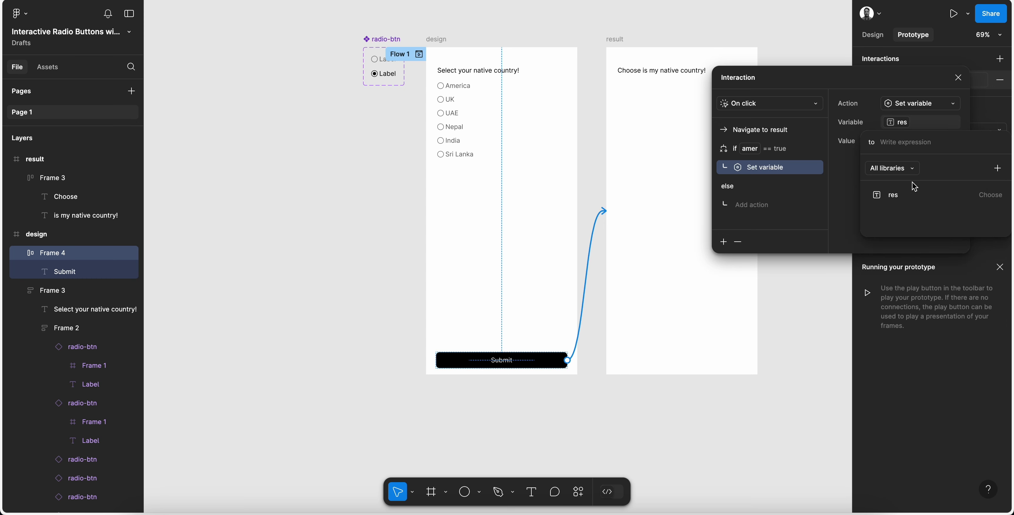
click(901, 200)
click(901, 200)
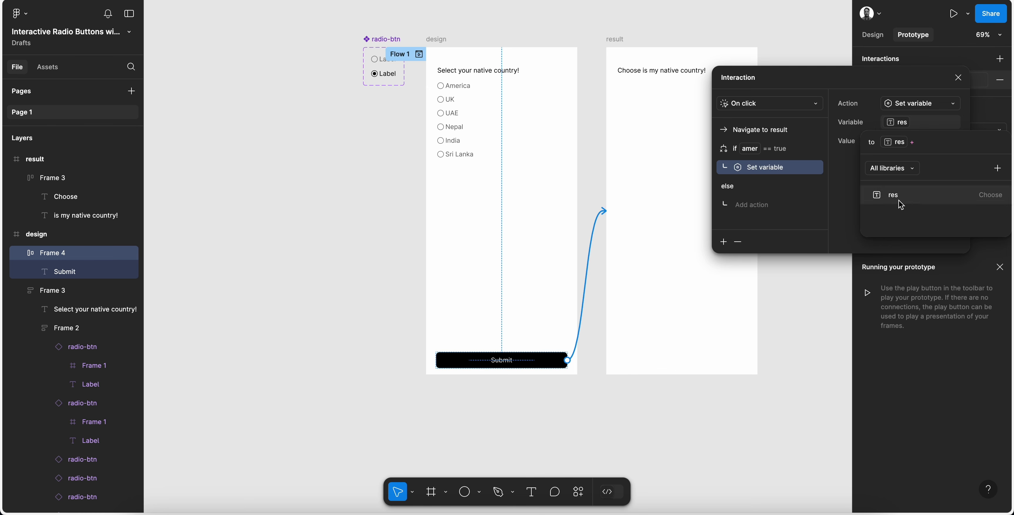
text("")
key(Left)
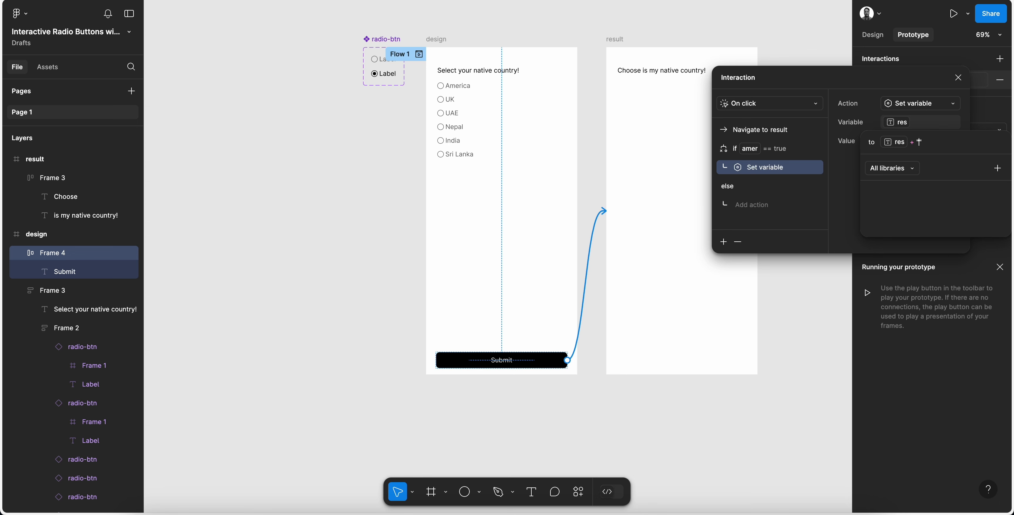
text(america)
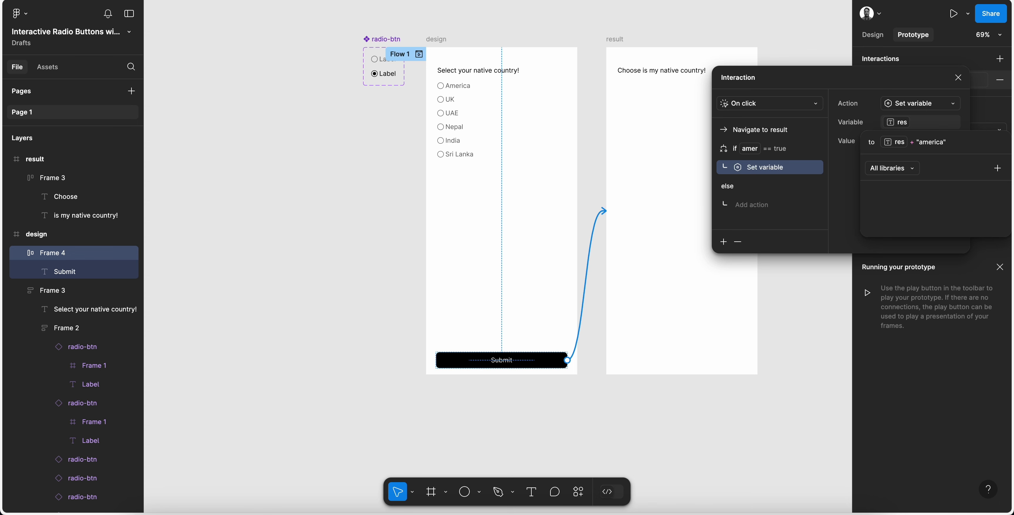
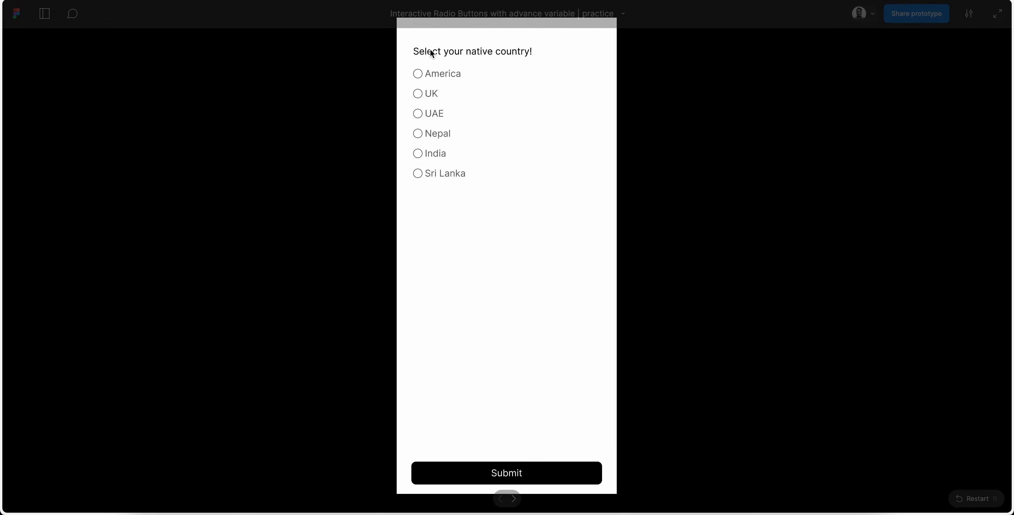
Test the prototype by choosing America and submitting, and return to the design file
click(419, 72)
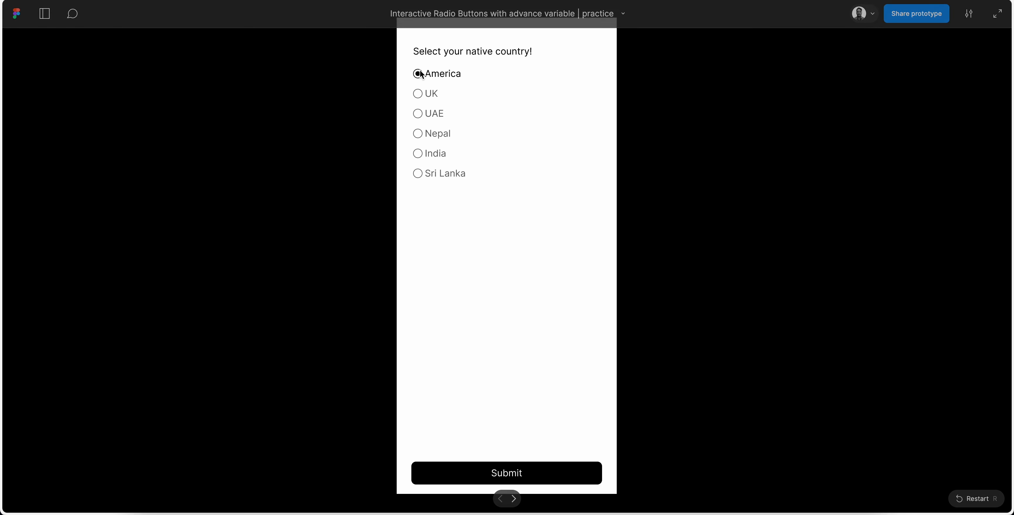
click(513, 478)
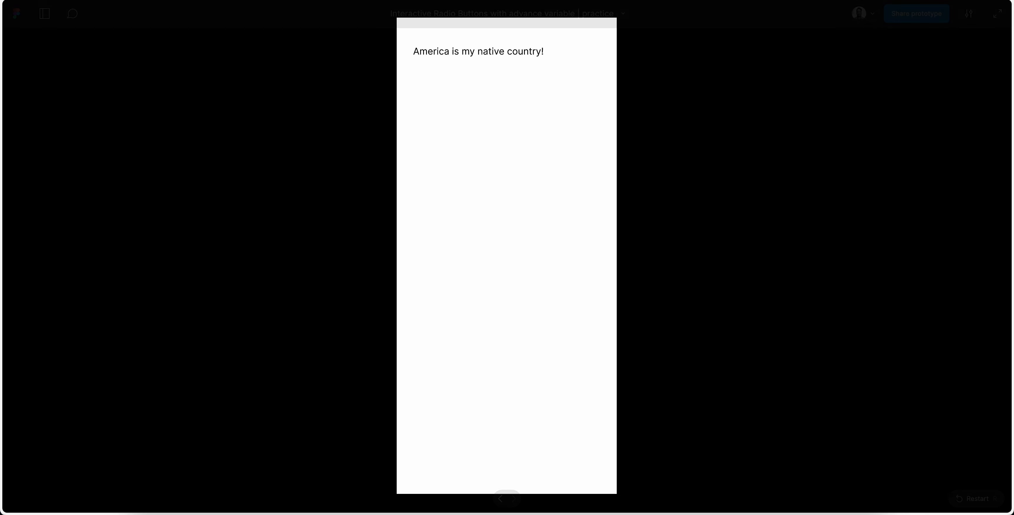
click(165, 1)
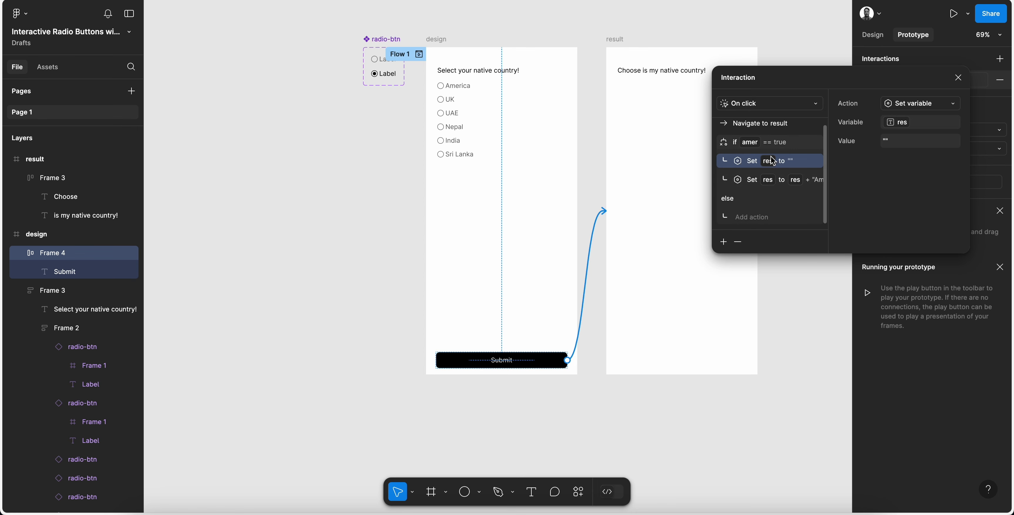
Enlarge the Interaction dialog and move it so the Submit button's whole action list fits
click(784, 147)
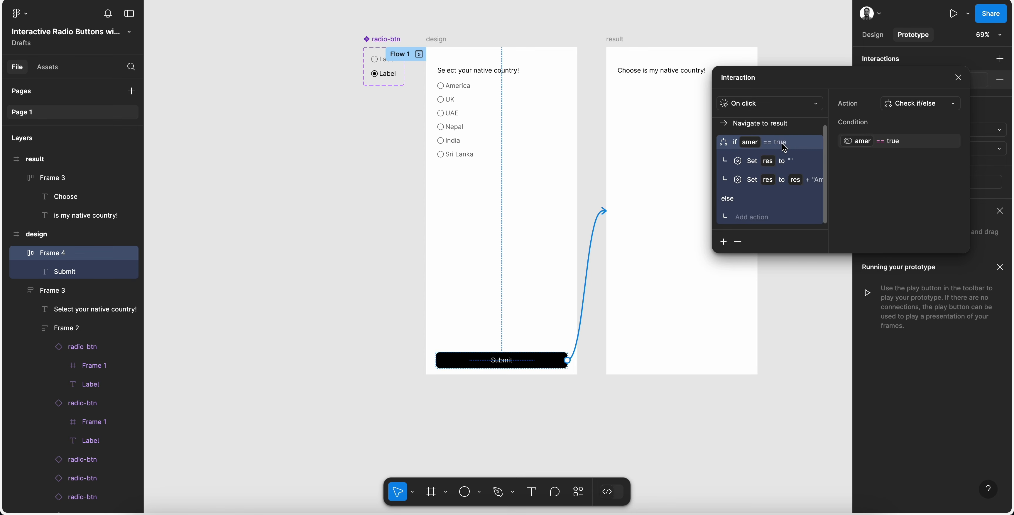
drag(972, 255, 998, 432)
drag(762, 77, 660, 32)
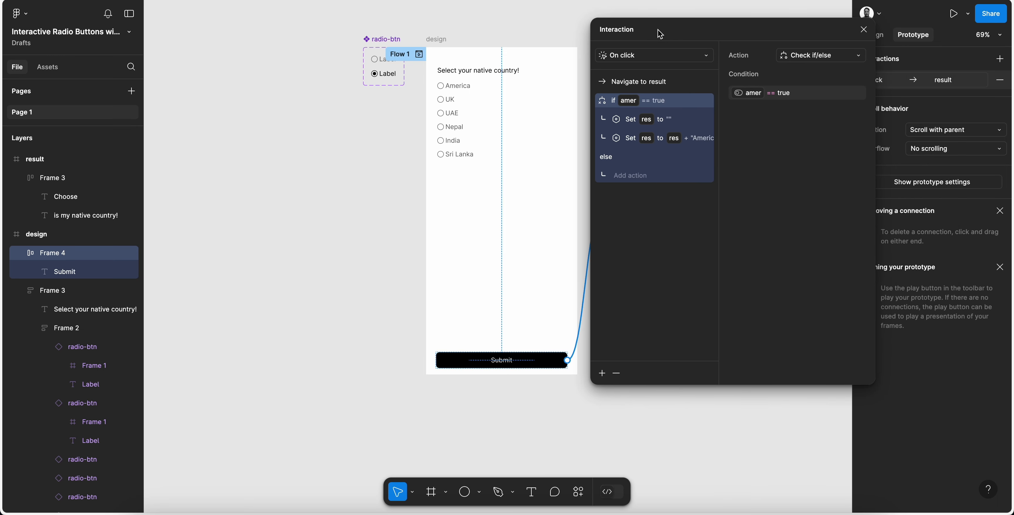
drag(881, 383, 972, 443)
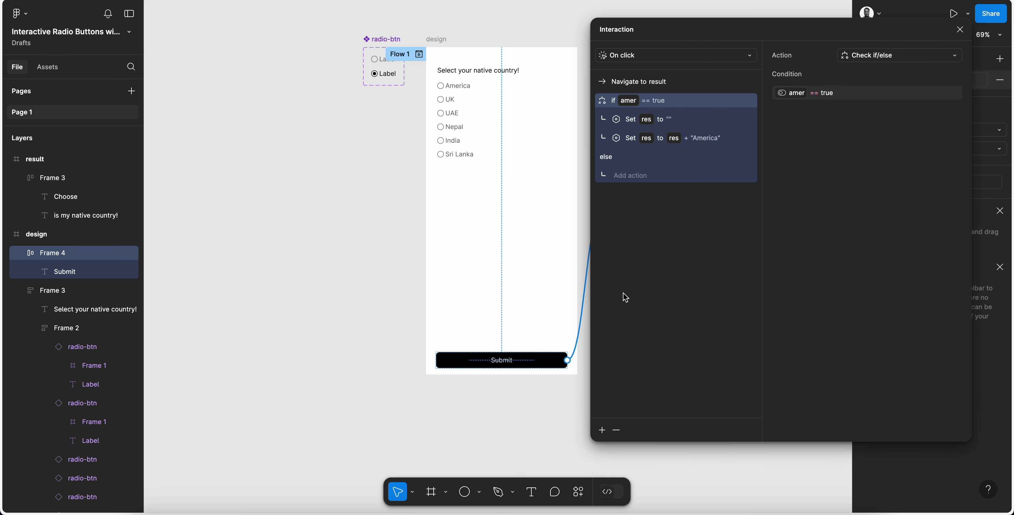
Add another Check if/else action to the Submit interaction with the condition uk == true
click(603, 429)
click(604, 429)
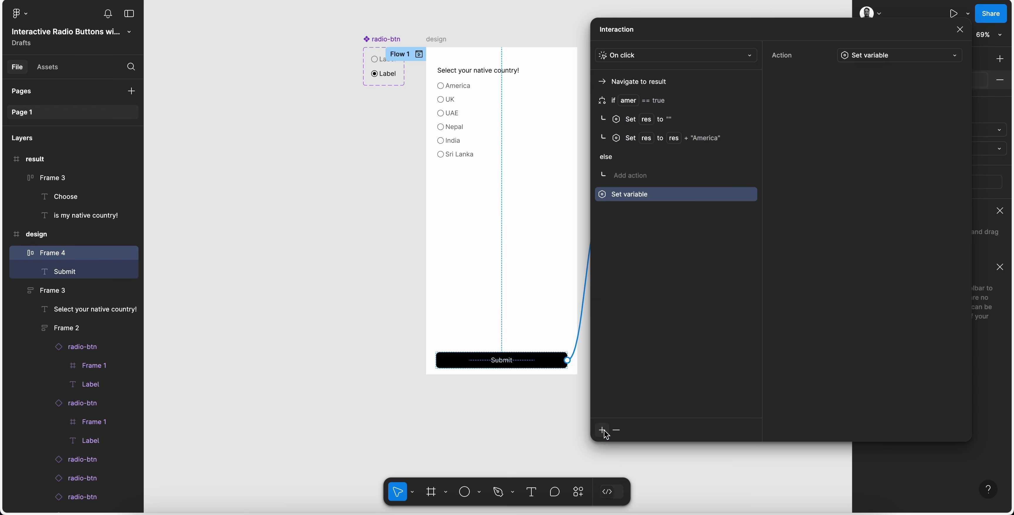
click(702, 242)
click(881, 56)
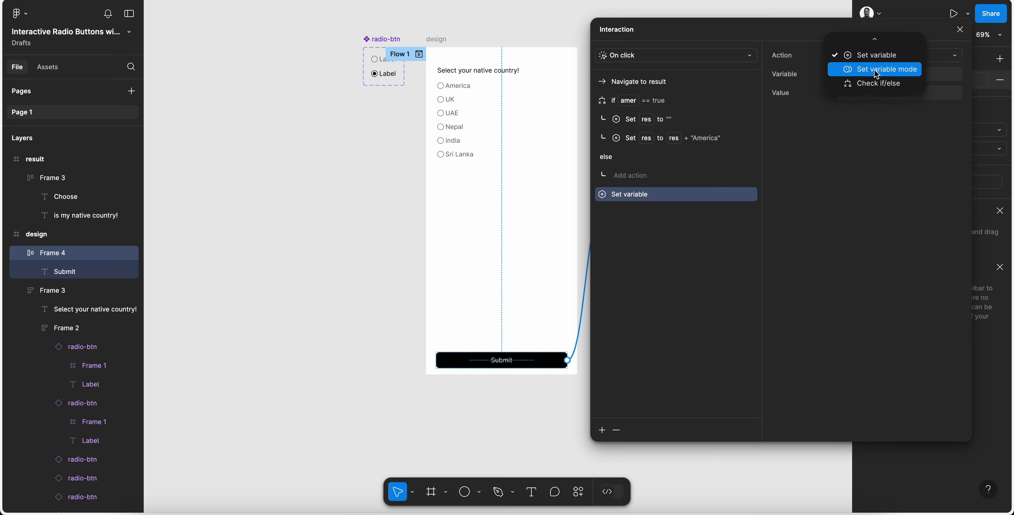
click(884, 231)
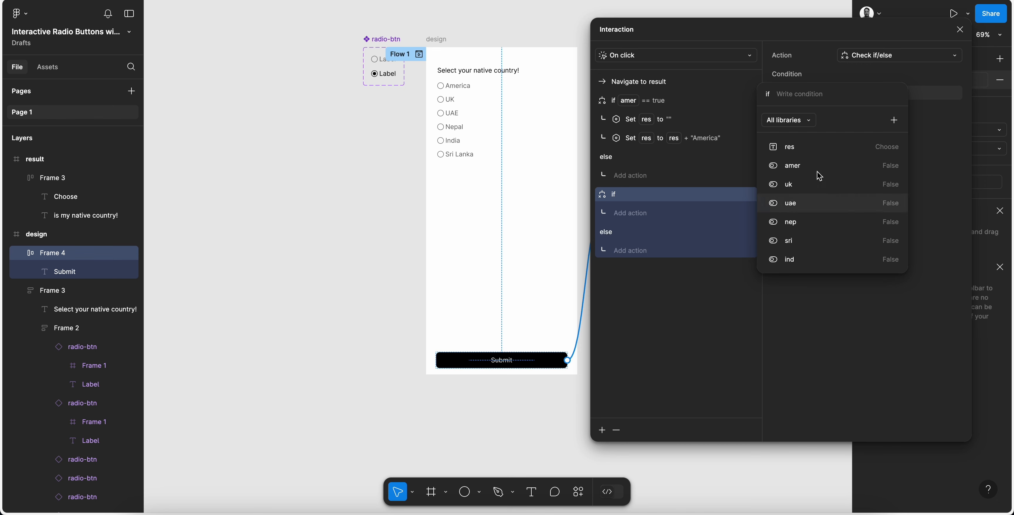
click(799, 187)
click(796, 146)
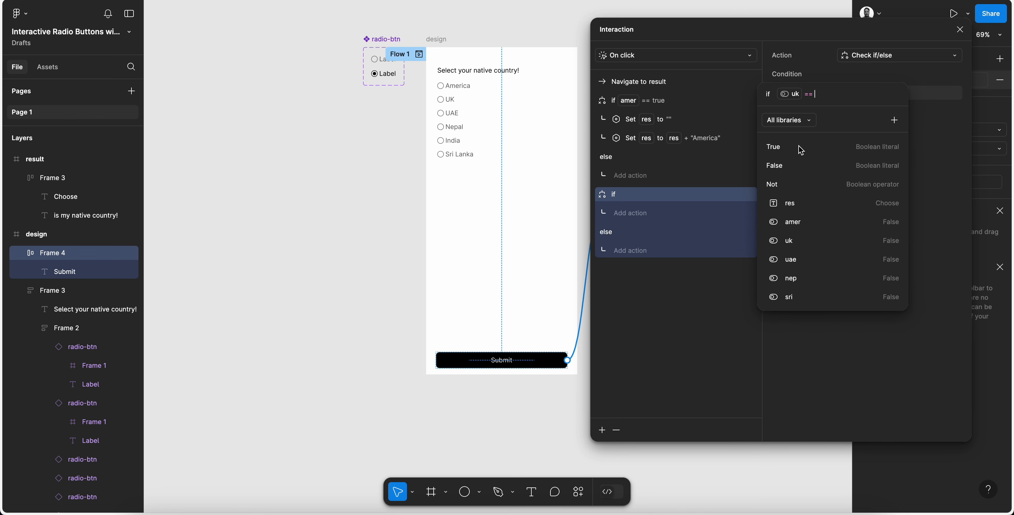
click(797, 143)
click(649, 223)
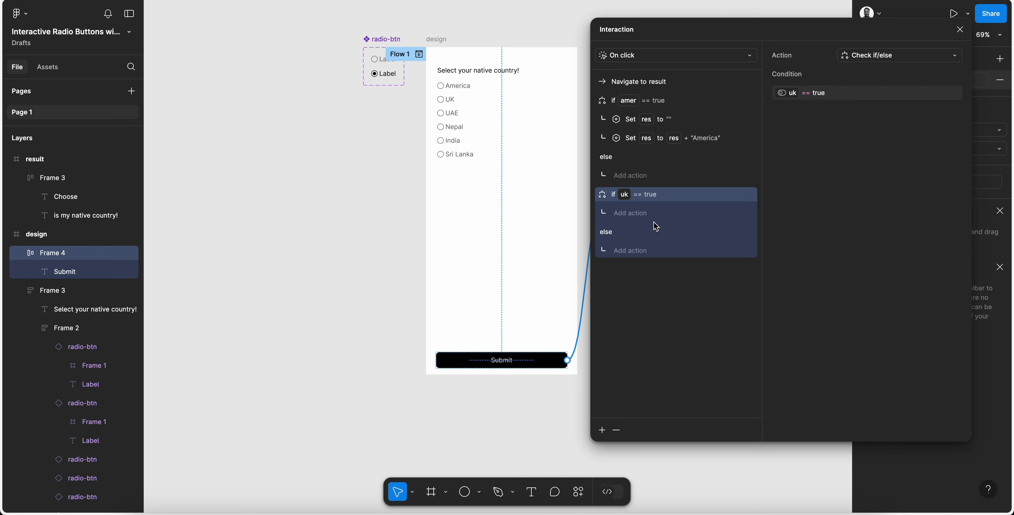
Under the uk == true condition, add a Set variable action that sets res to an empty string ""
click(631, 213)
click(636, 350)
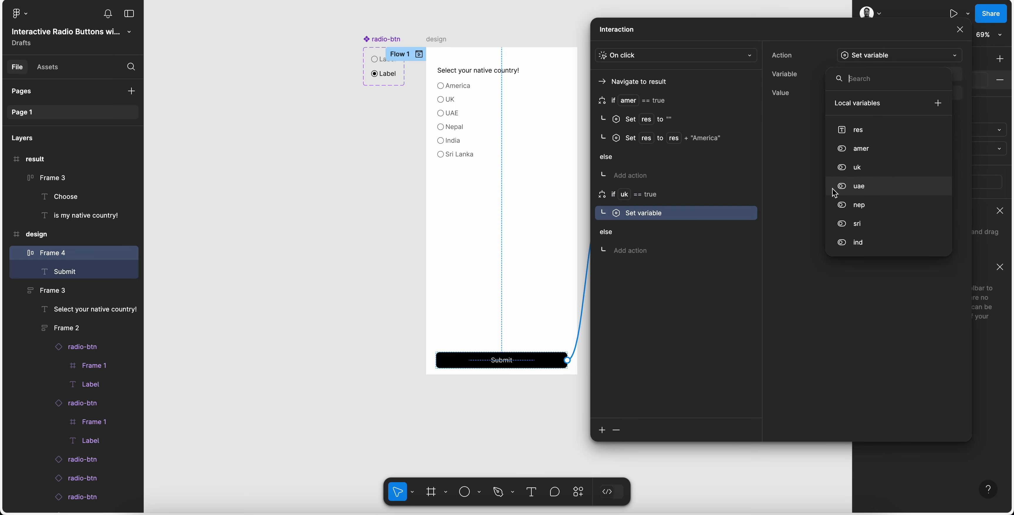
click(868, 169)
text("")
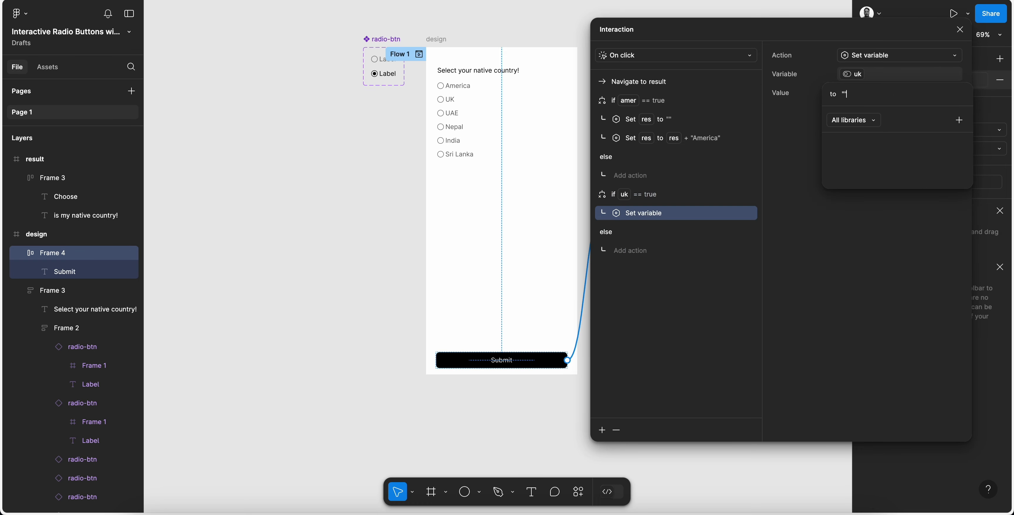
click(803, 114)
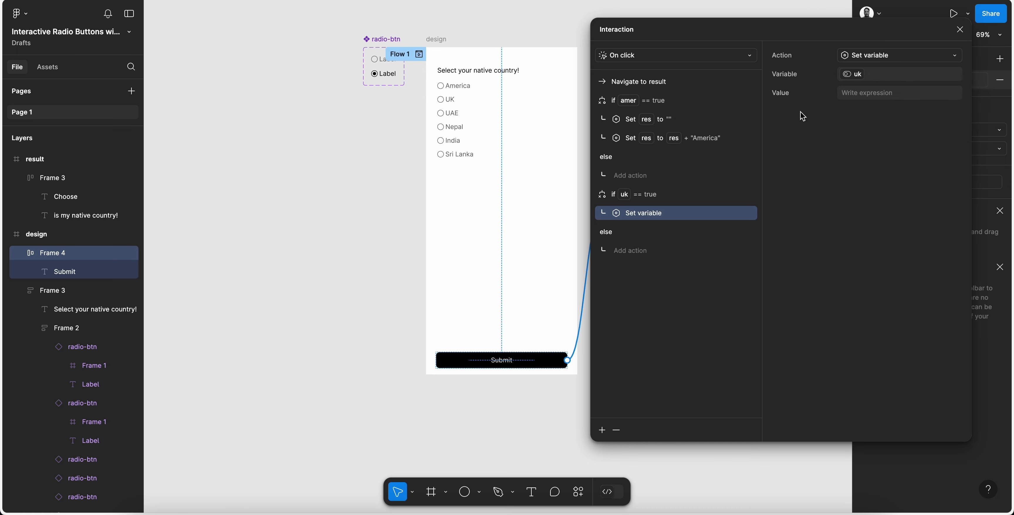
click(858, 74)
click(862, 134)
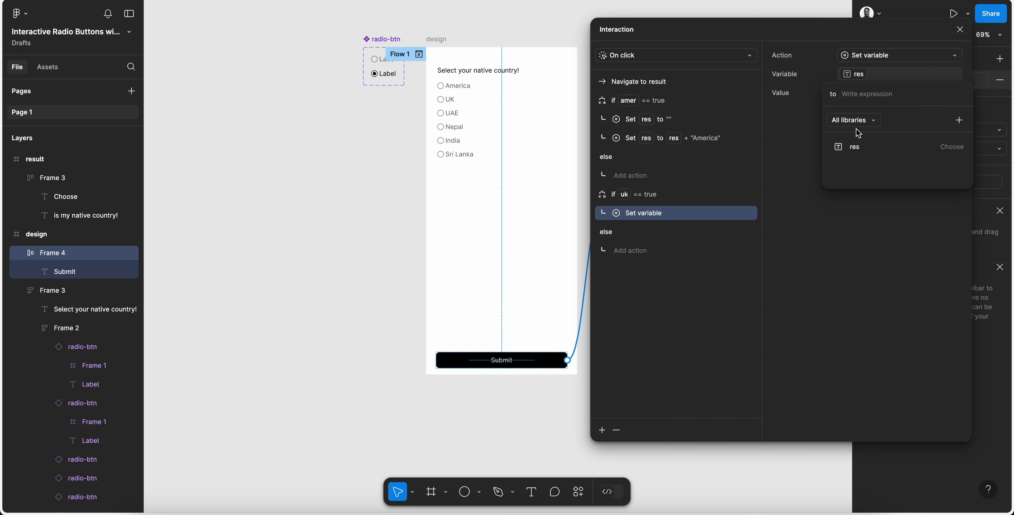
text("")
key(Return)
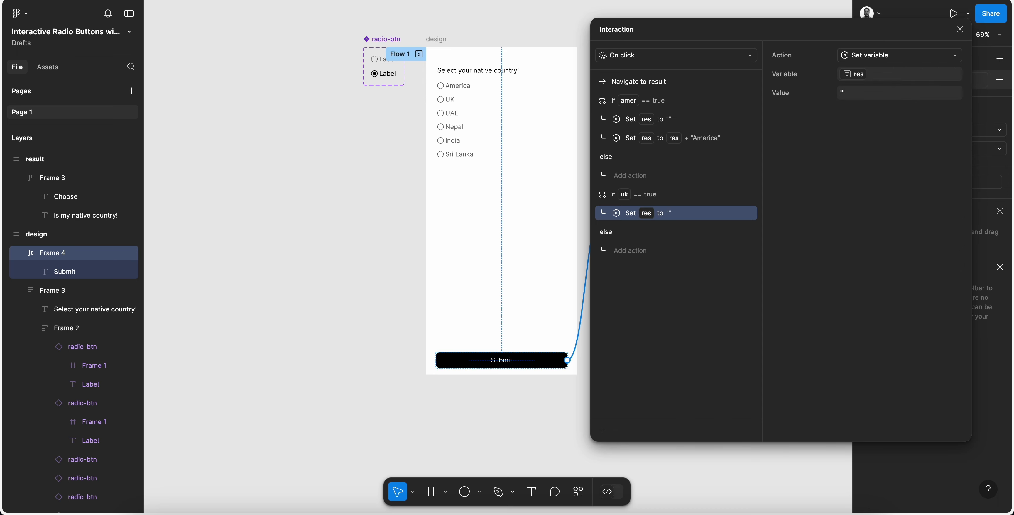
Add a second Set variable action under uk == true that sets res to res + "UK"
click(603, 429)
click(618, 446)
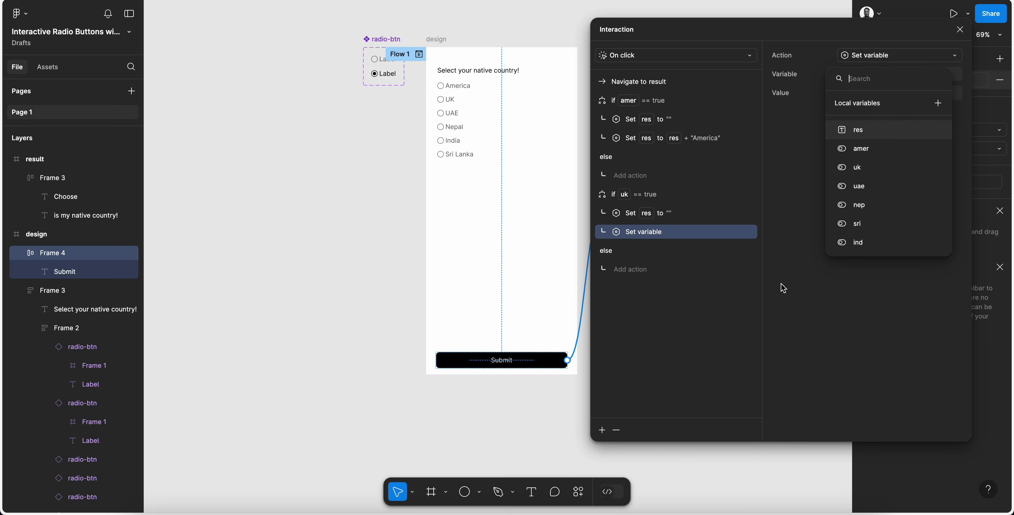
click(886, 133)
click(868, 147)
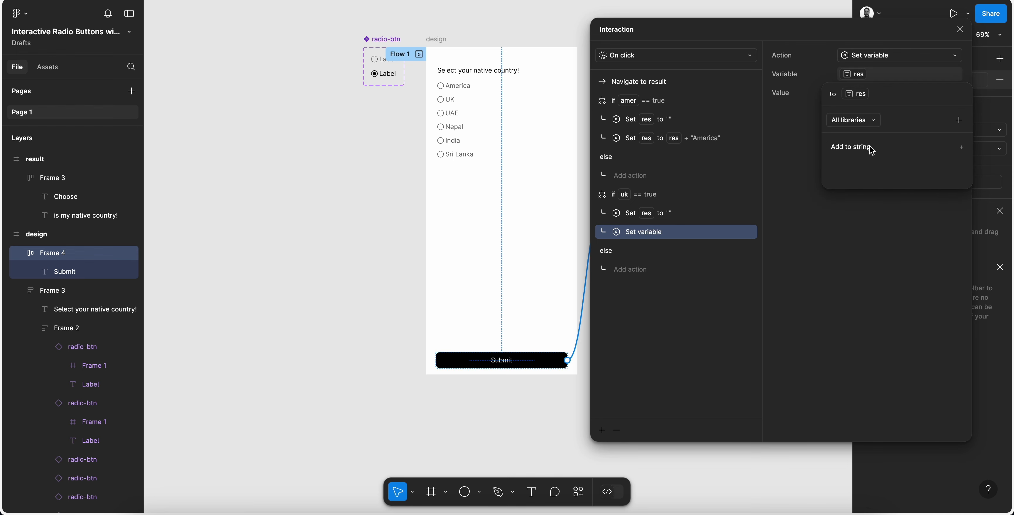
click(870, 149)
text("UK)
key(Return)
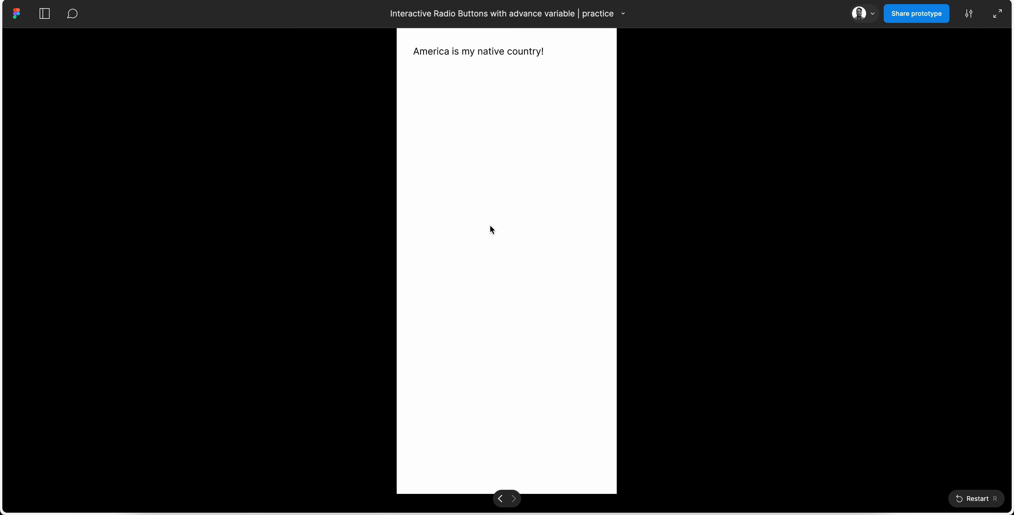
Restart the prototype, switch the choice from America to UK, submit it, and return to the design file
key(r)
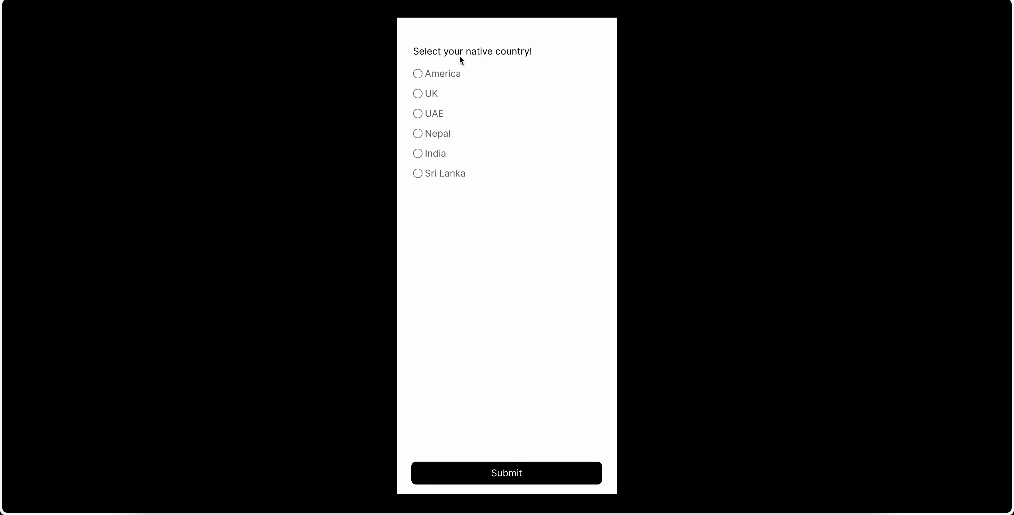
click(417, 75)
click(417, 94)
click(507, 478)
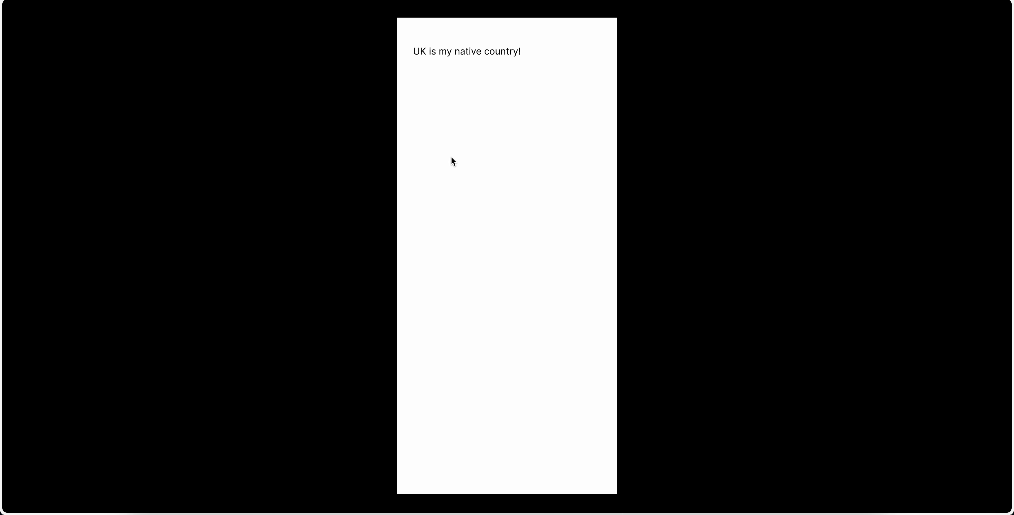
click(425, 0)
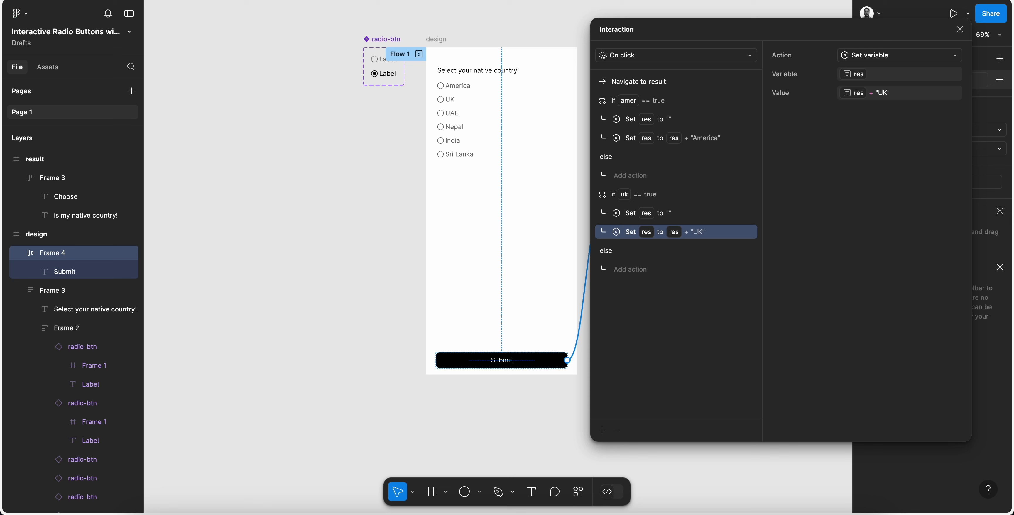
Add a third Check if/else action to the Submit interaction with the condition sri == true
click(652, 196)
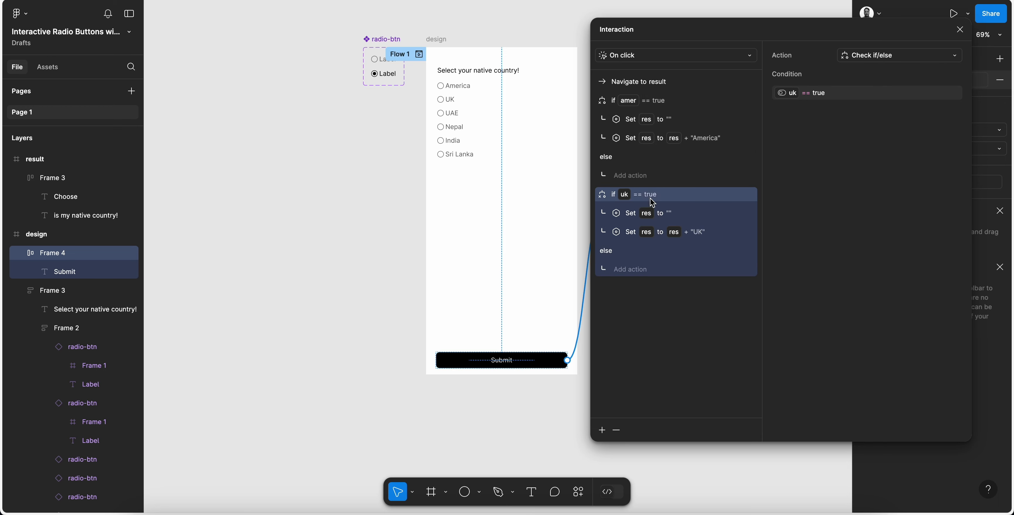
click(602, 430)
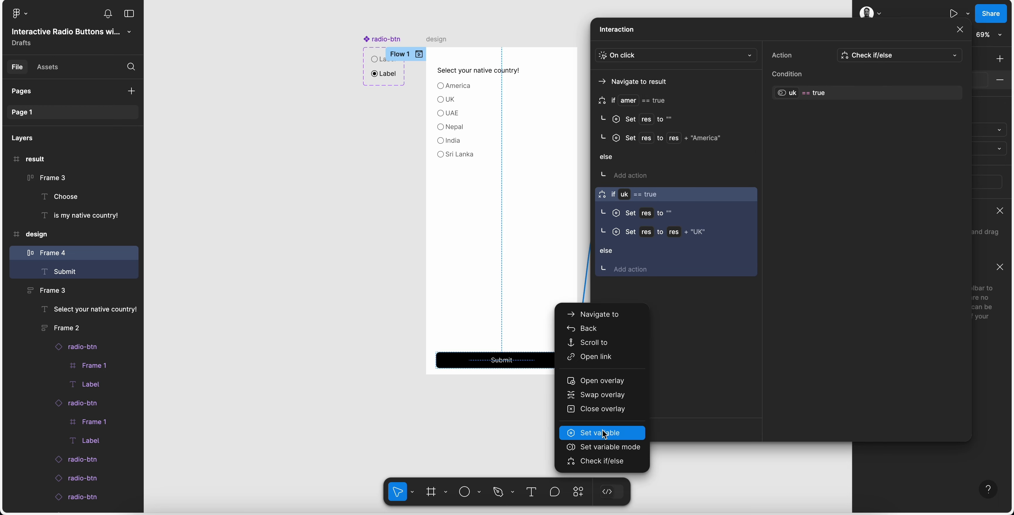
click(600, 433)
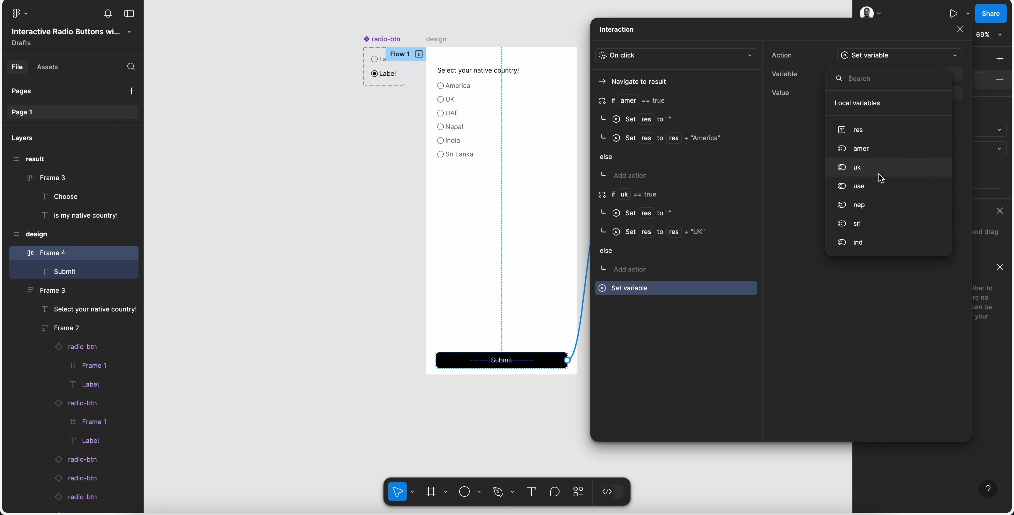
click(801, 138)
click(876, 55)
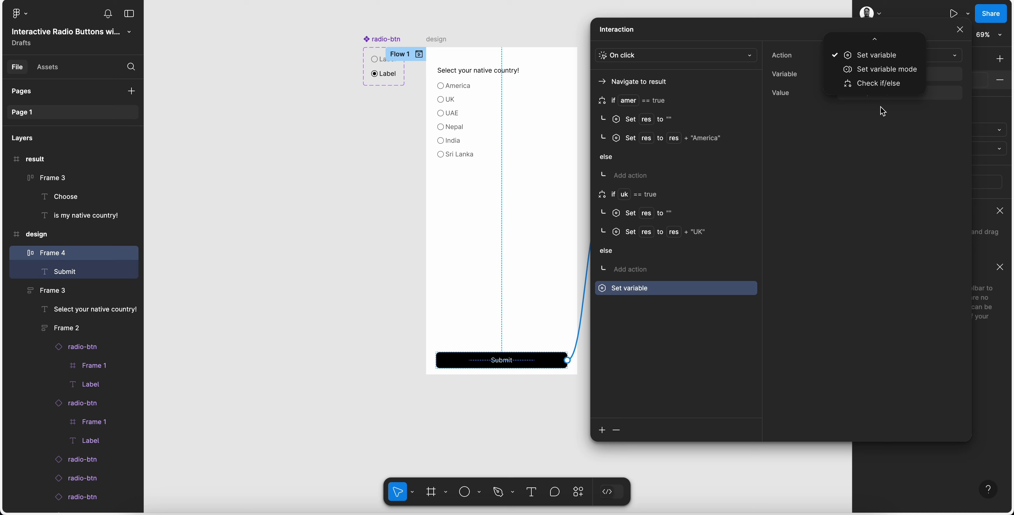
click(888, 91)
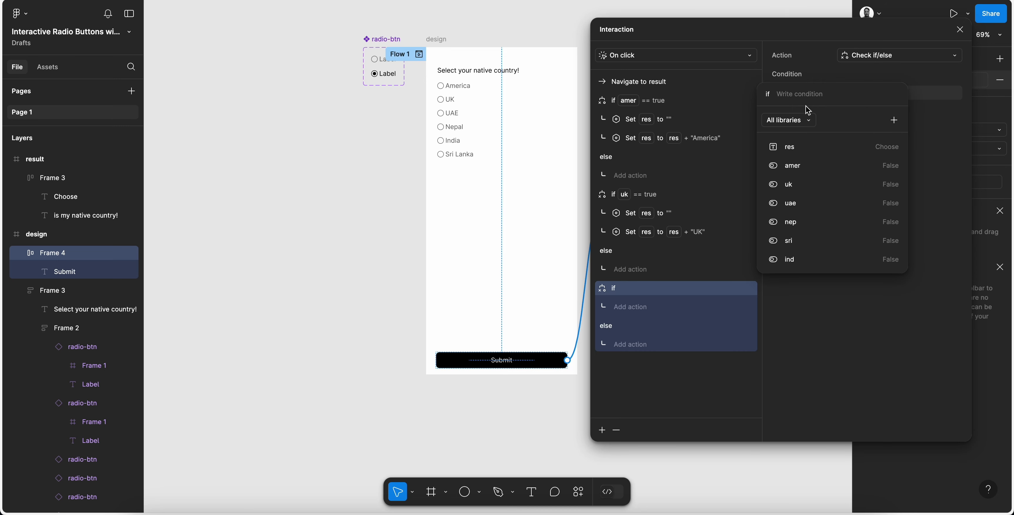
click(803, 241)
click(791, 146)
click(793, 153)
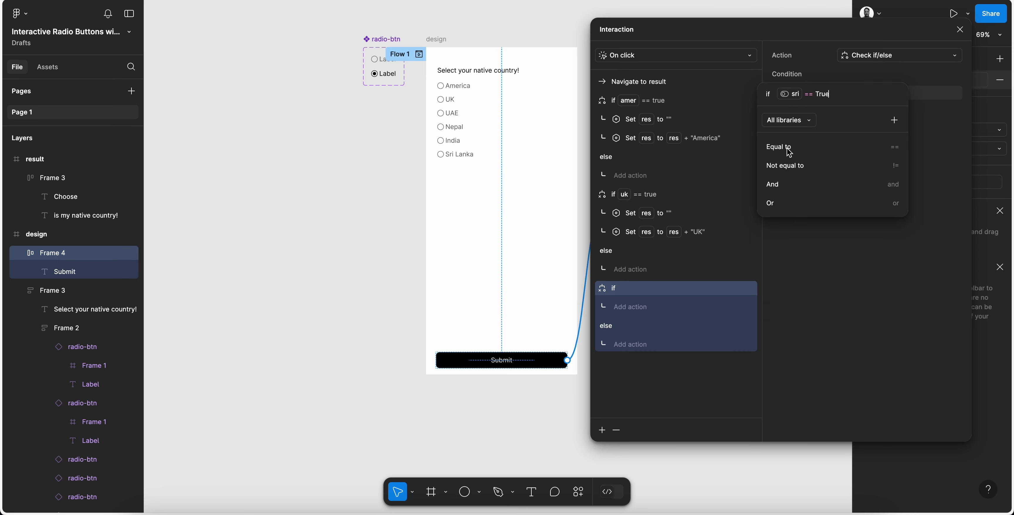
click(630, 307)
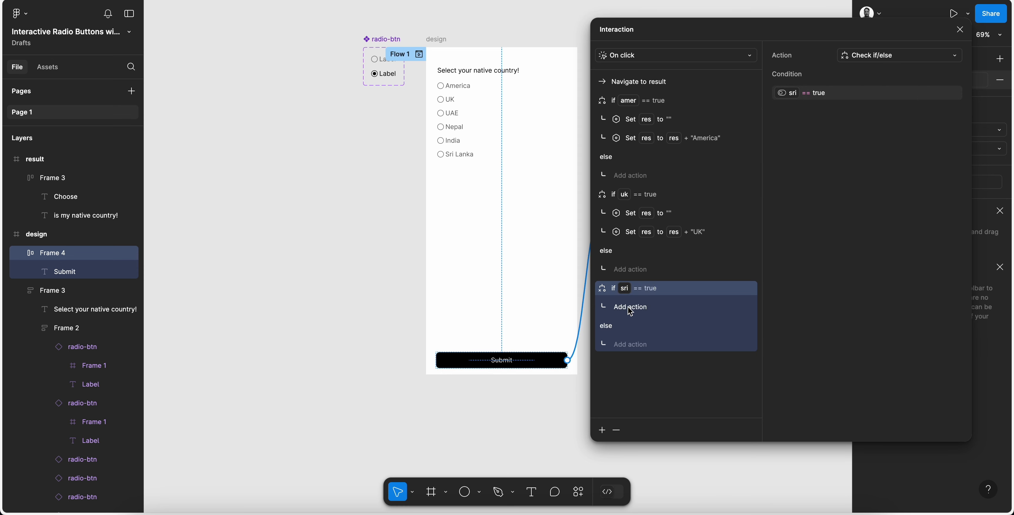
Under the sri == true condition, add a Set variable action that sets res to an empty string ""
click(630, 307)
click(638, 444)
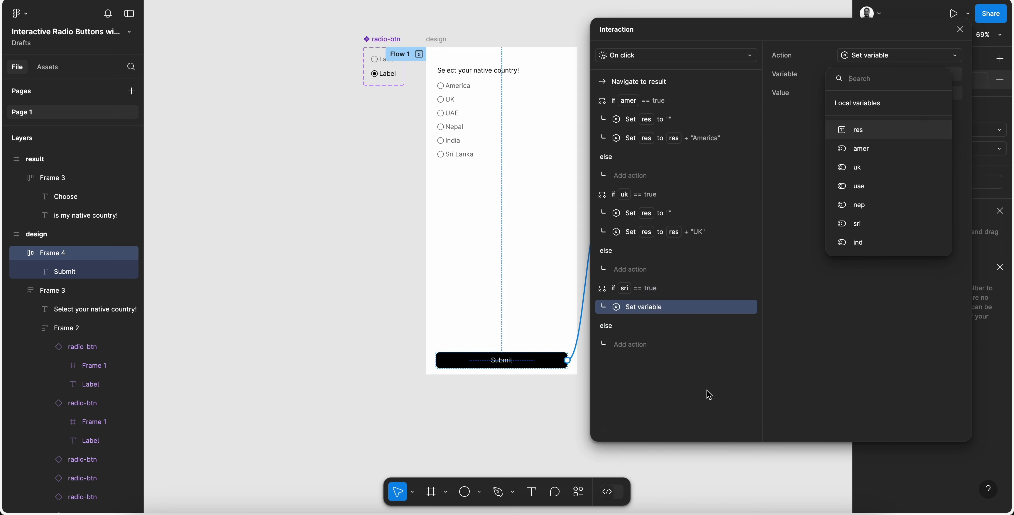
click(868, 134)
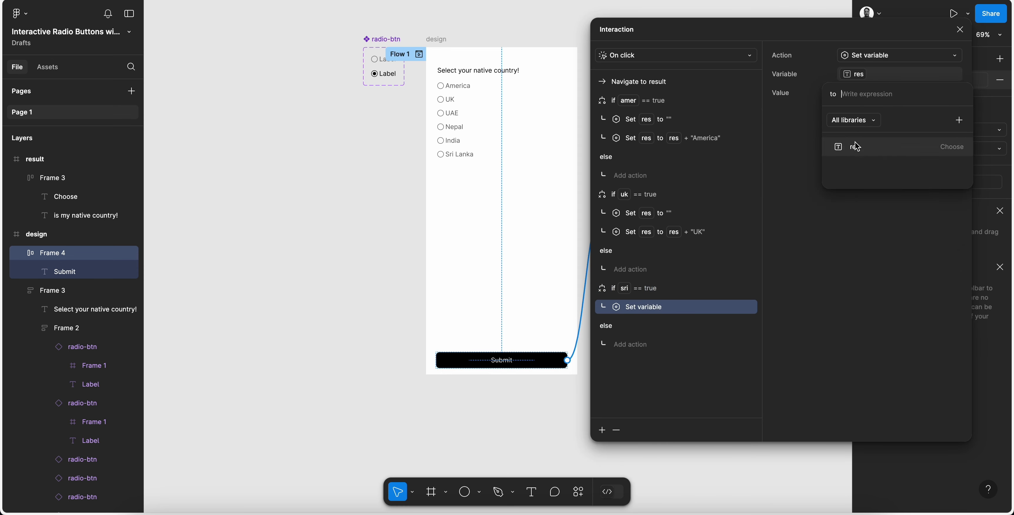
text("")
key(Return)
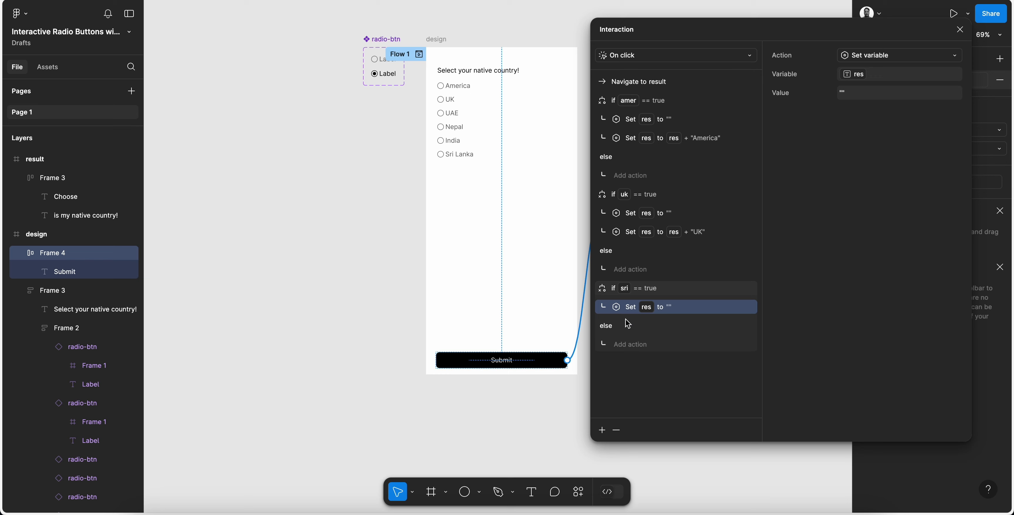
Add a second Set variable action under sri == true that sets res to res + "Sri Lanka"
click(601, 430)
click(614, 449)
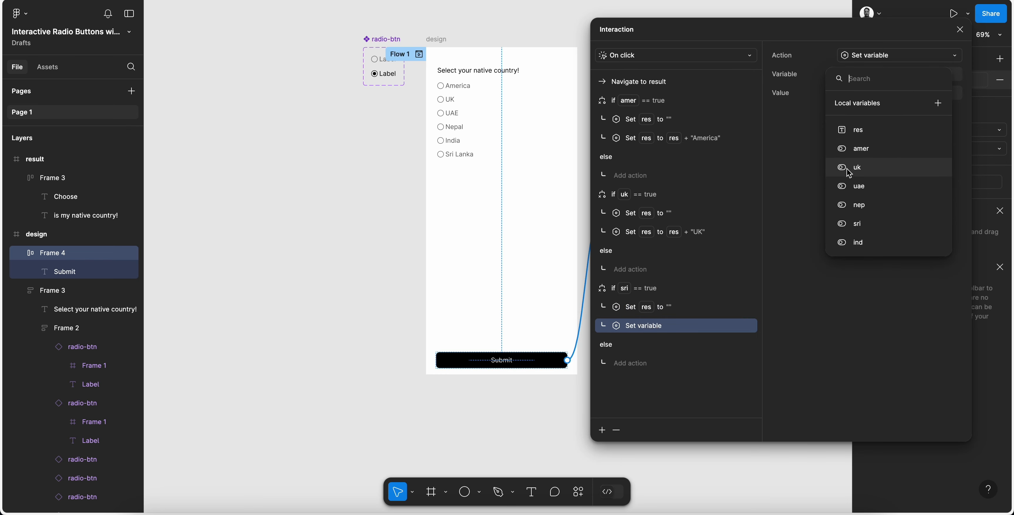
click(864, 130)
click(861, 143)
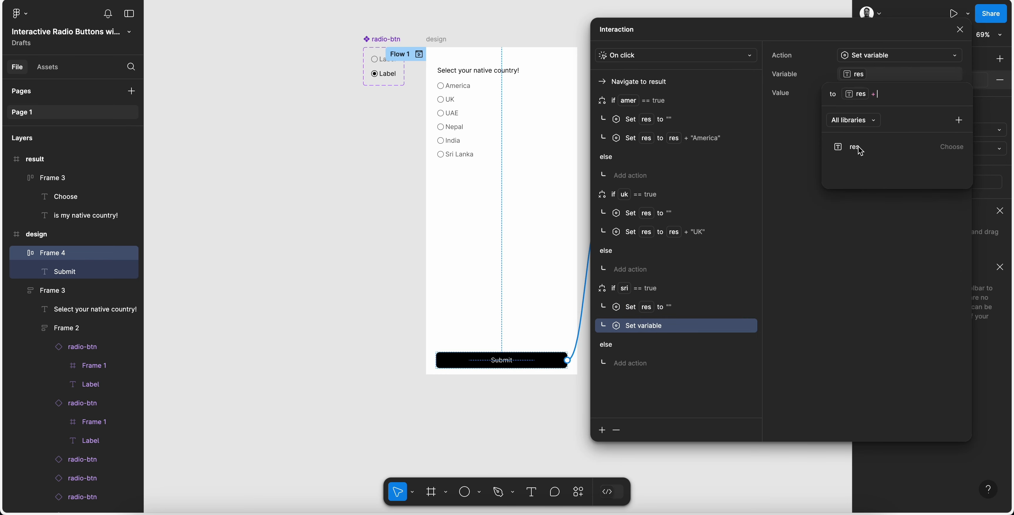
click(860, 149)
text(L)
key(Return)
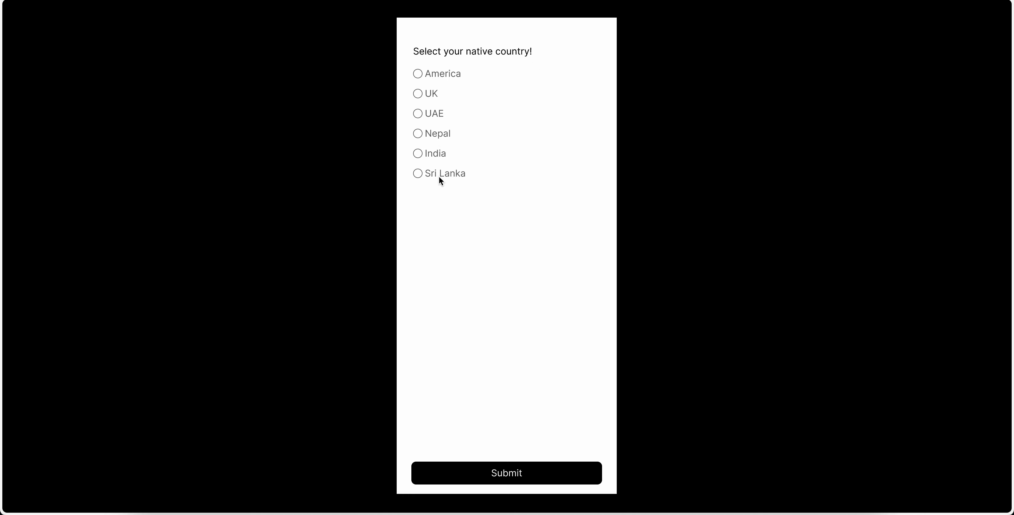
Test submitting Sri Lanka in the prototype, then close the Submit interaction and show the frame's design properties
click(504, 473)
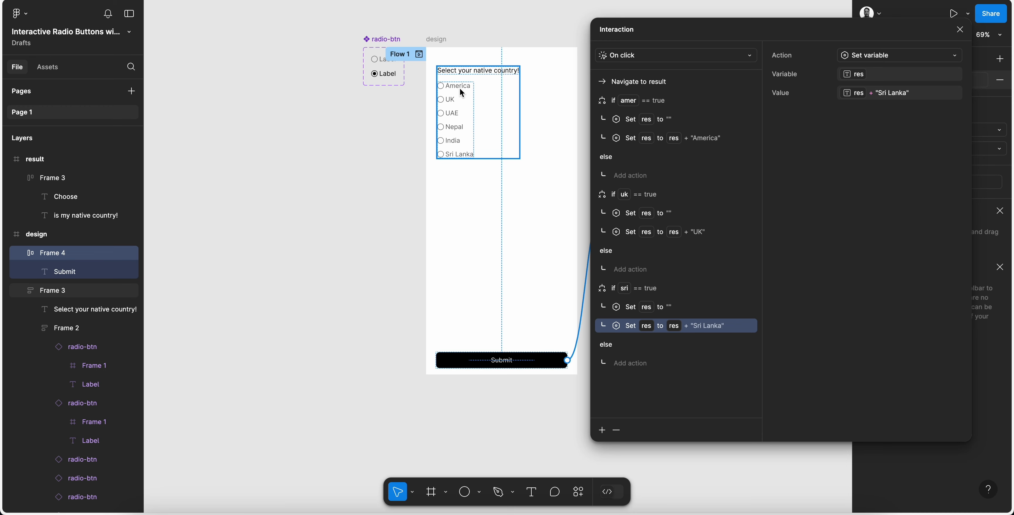
click(959, 30)
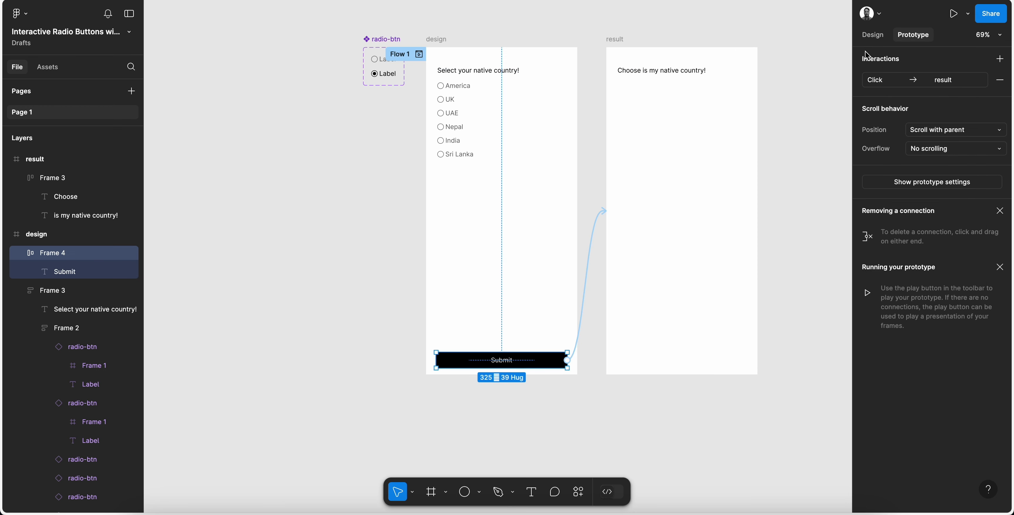
click(872, 35)
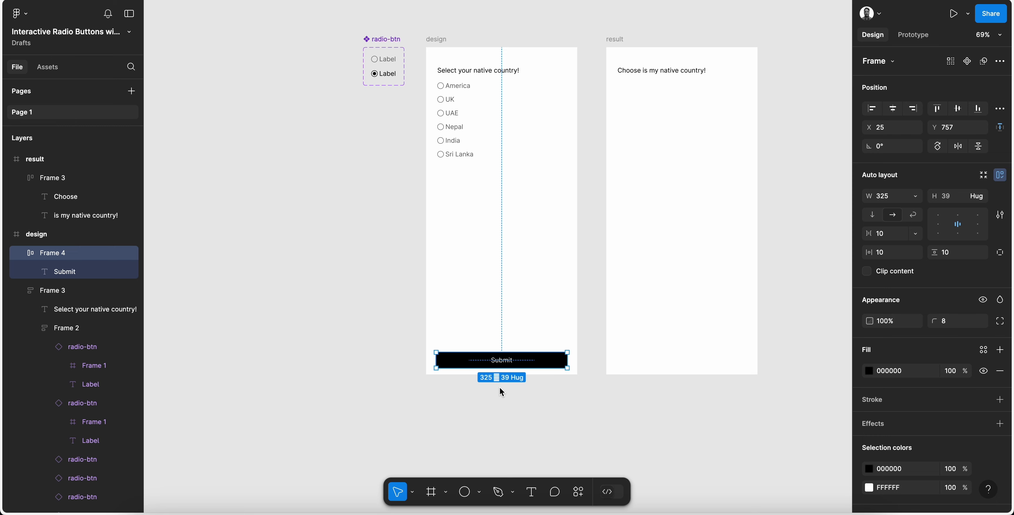
Collapse Frame 4 and Frame 3 of the design frame and duplicate the black Submit button in place
click(16, 253)
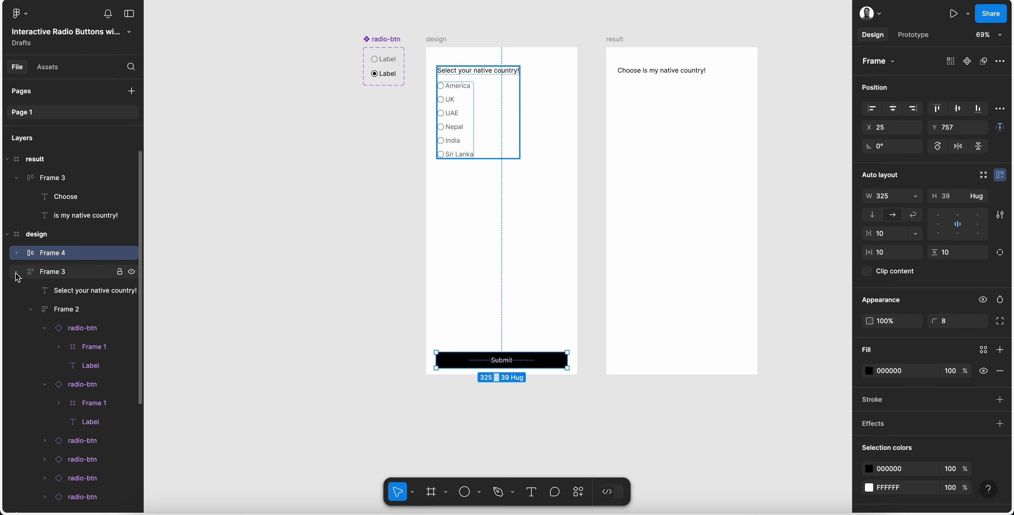
click(16, 273)
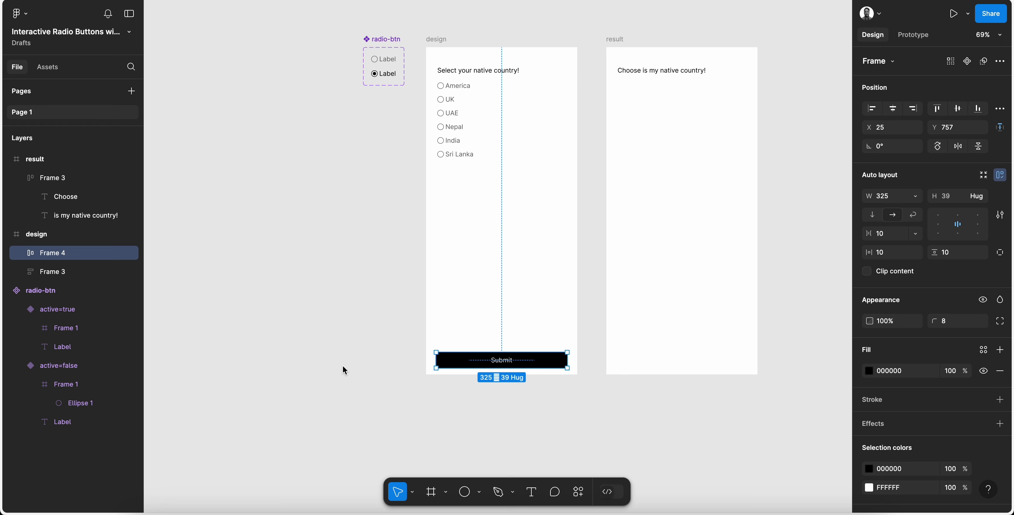
scroll(343, 366, down, 2)
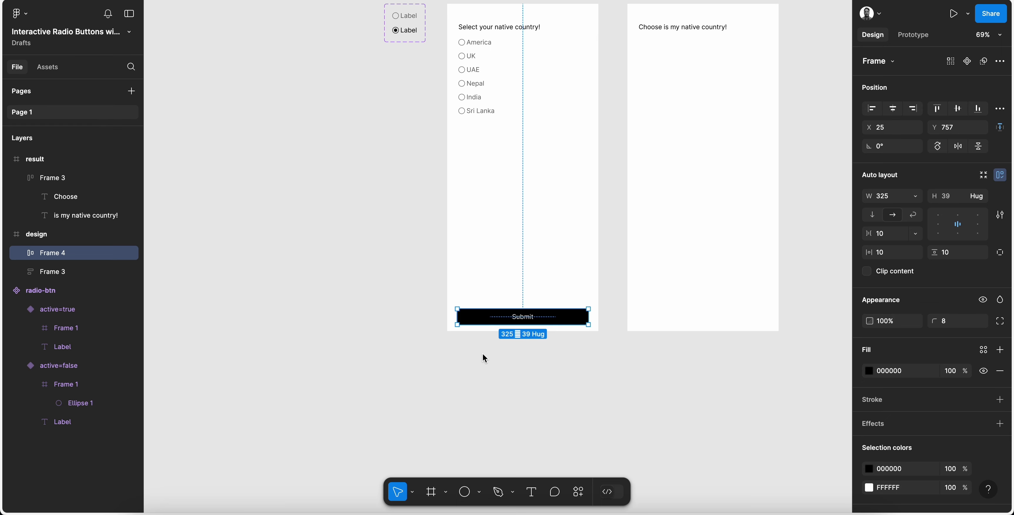
key(ctrl+d)
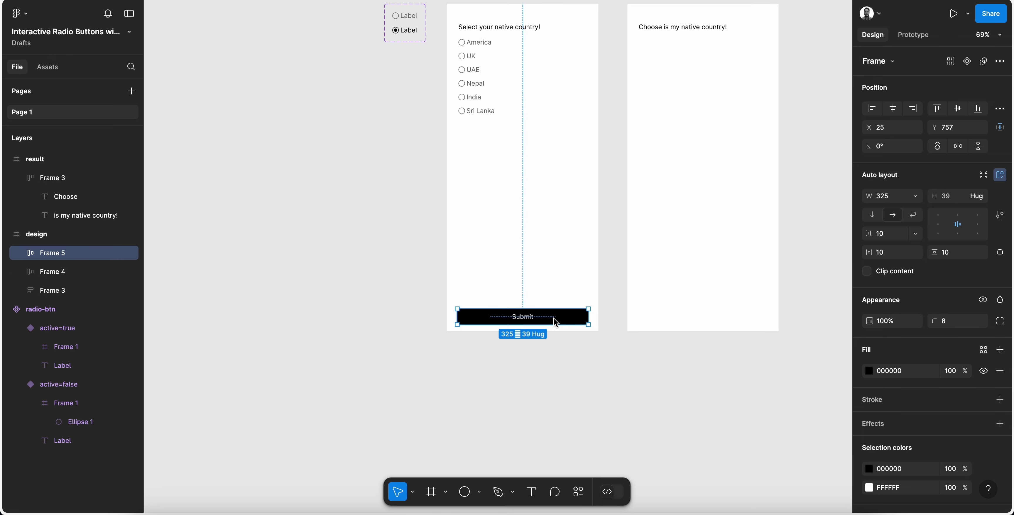
Set the duplicated Submit button's fill to grey 969696
click(870, 372)
click(718, 274)
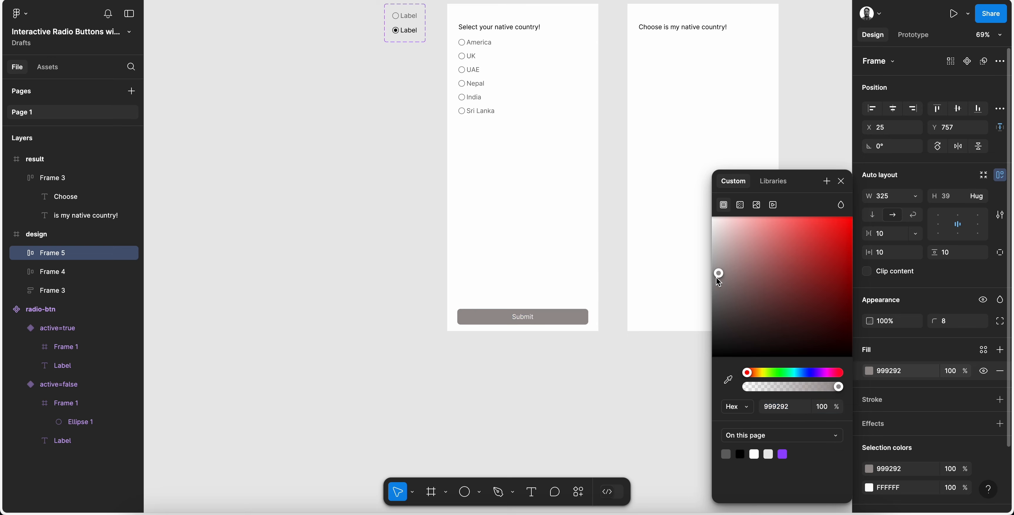
drag(694, 279, 694, 279)
Try a black 000000 fill on the duplicated button's Submit text and undo the colour change
double_click(522, 319)
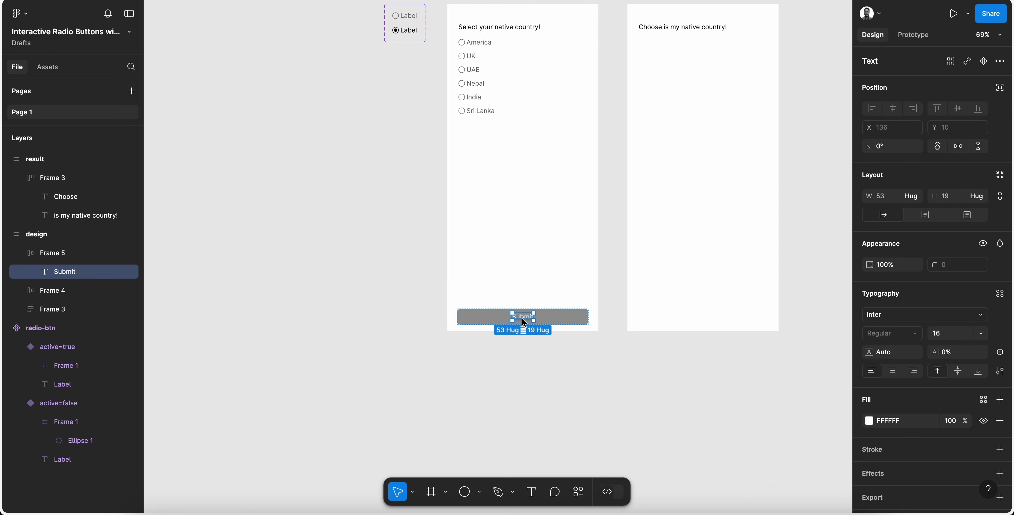
click(869, 422)
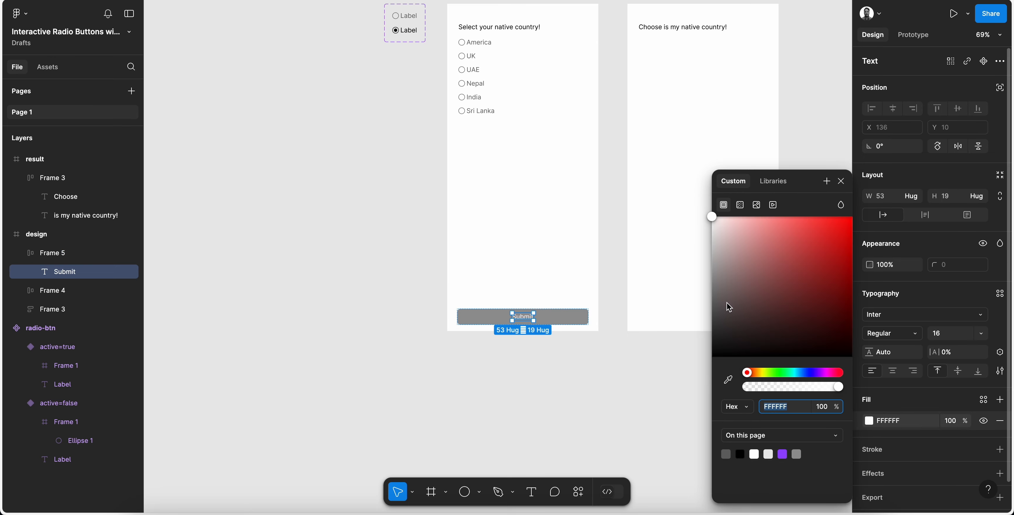
drag(713, 276, 651, 421)
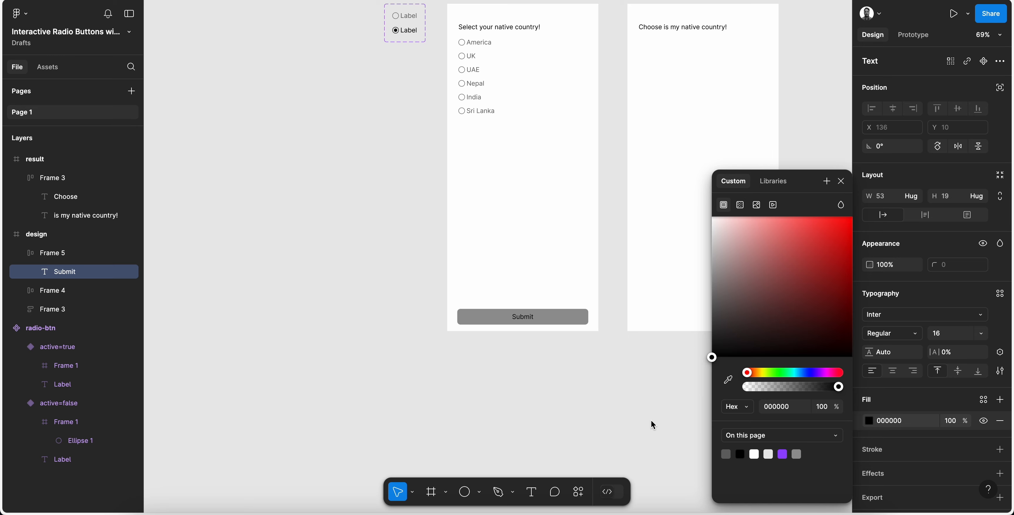
key(super+z)
click(841, 181)
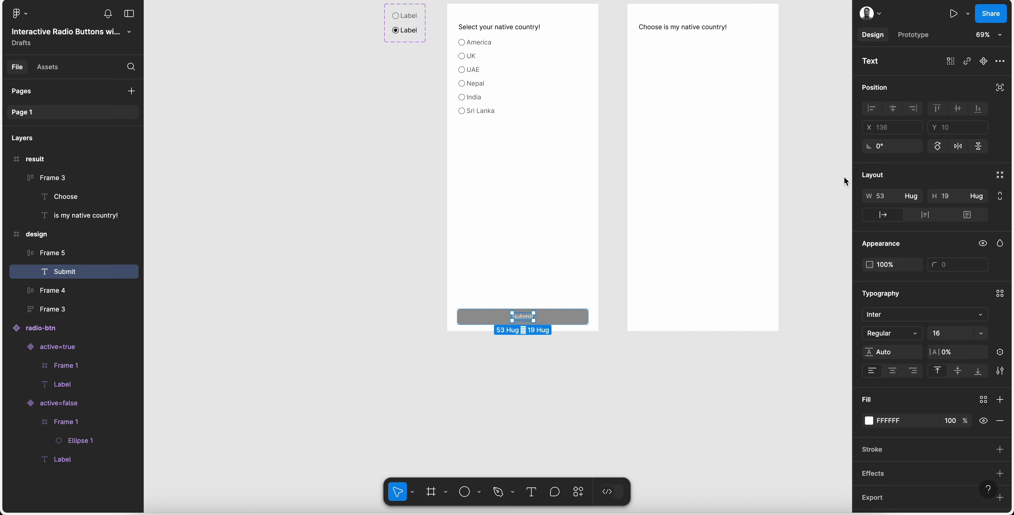
Lighten the duplicated Submit button's fill to D7D7D7
click(584, 317)
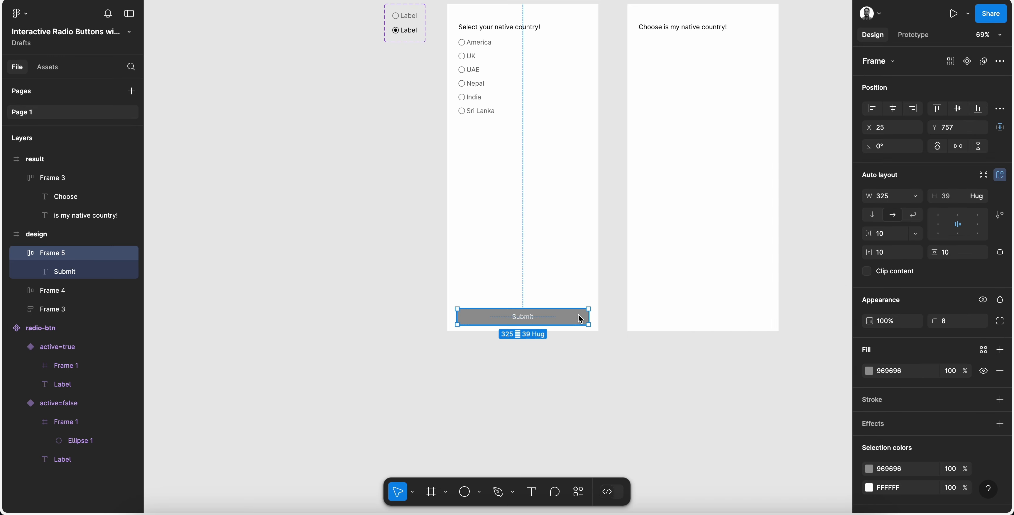
click(869, 371)
drag(716, 280, 712, 283)
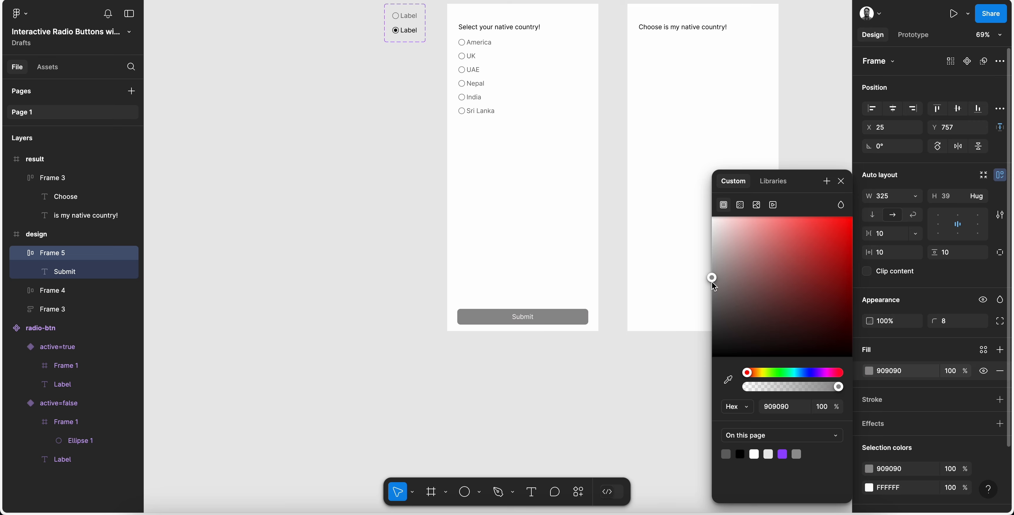
Set the text fill of the light grey Submit button to 9C9C9C
click(519, 316)
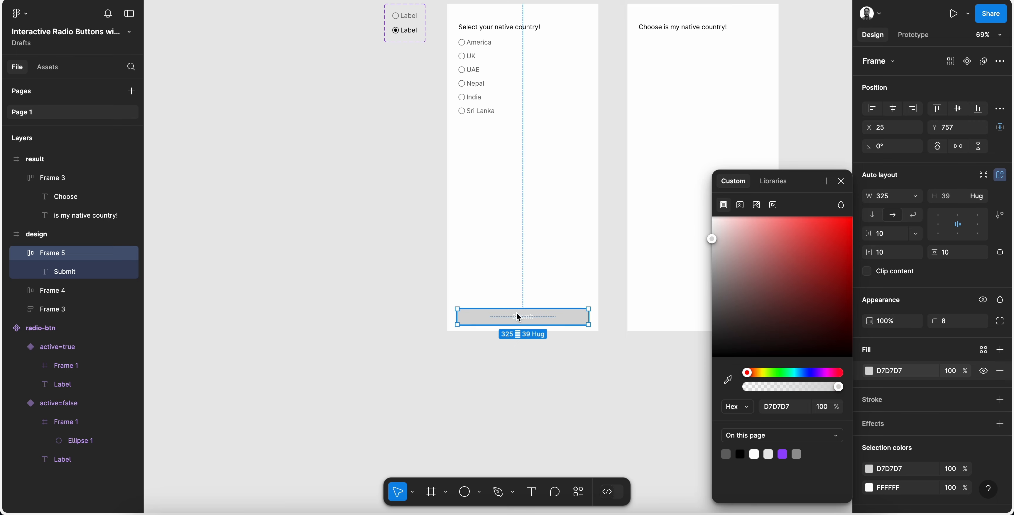
click(871, 420)
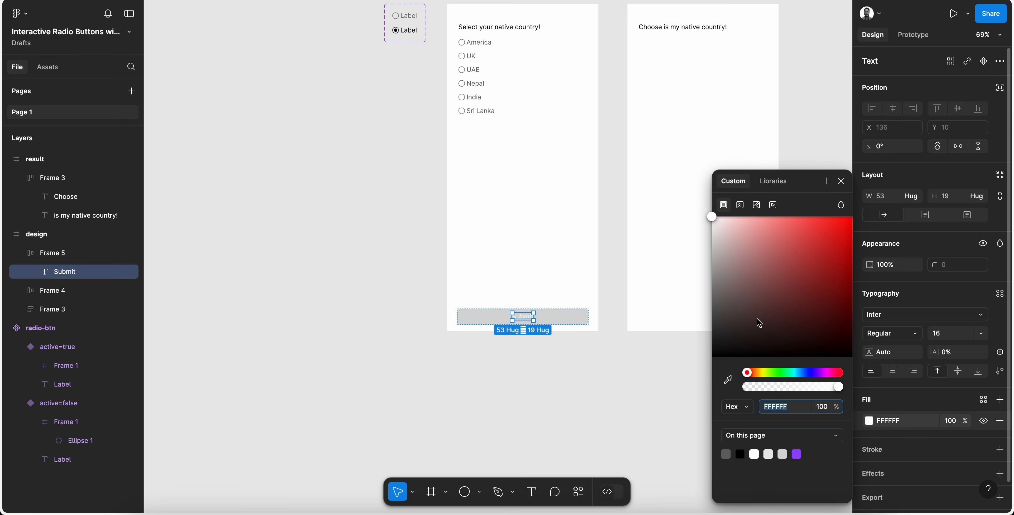
click(707, 292)
click(519, 323)
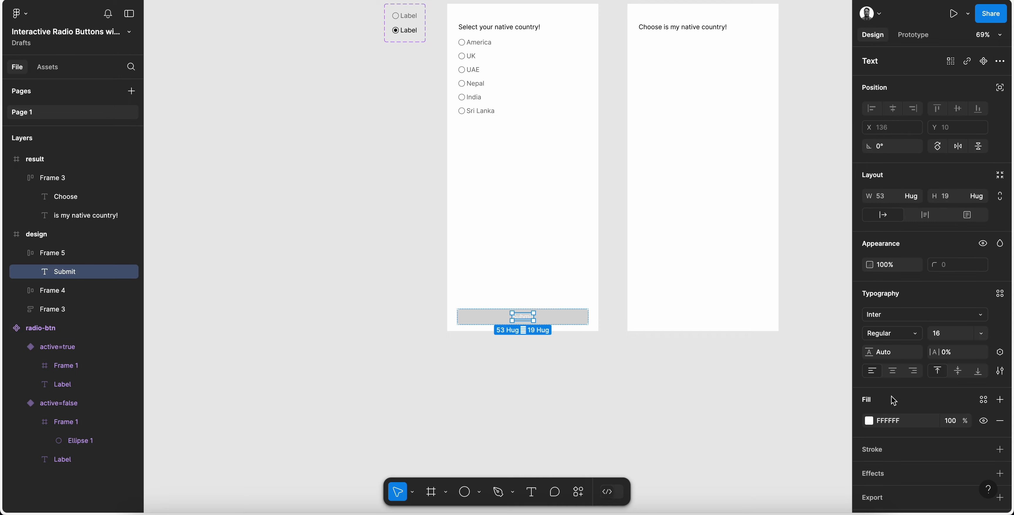
click(869, 421)
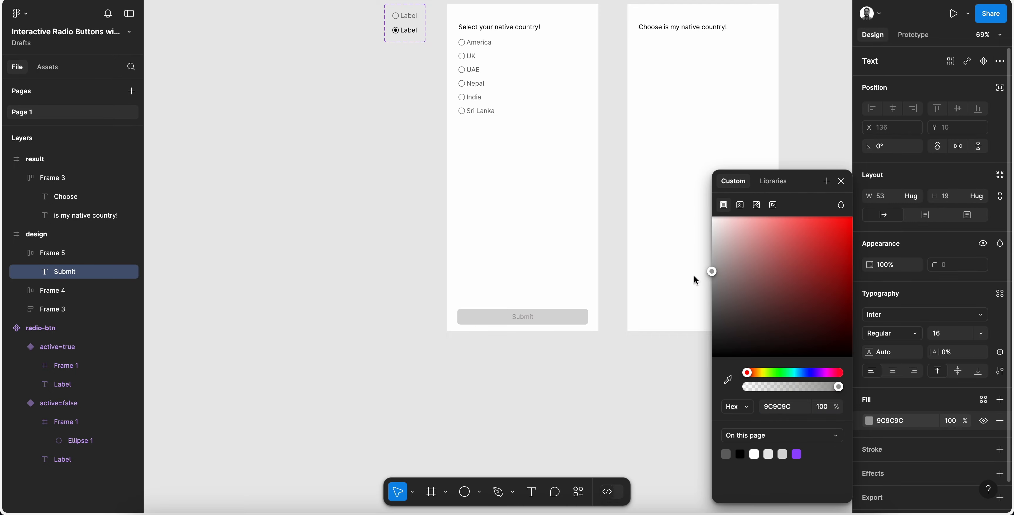
click(704, 288)
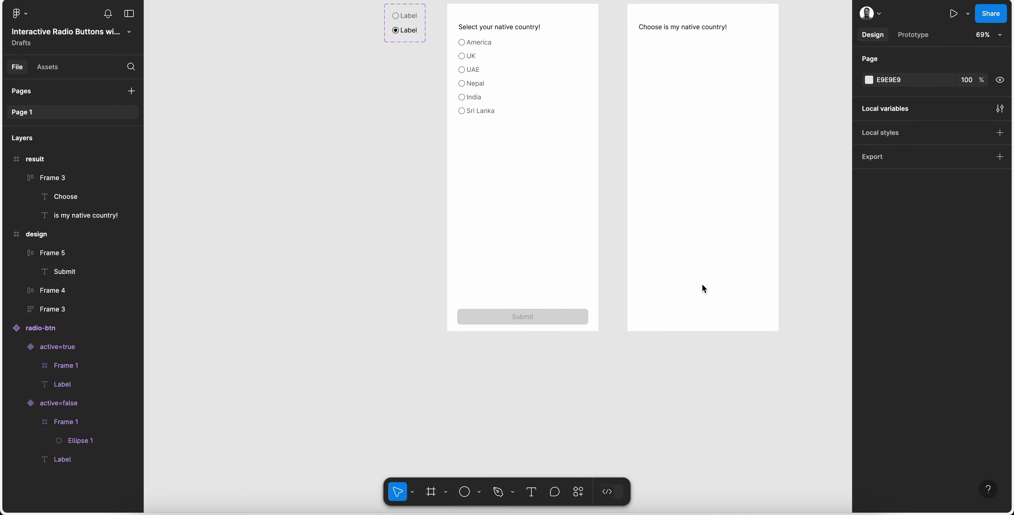
Darken the Submit text on the light grey button to 7B7B7B
click(526, 320)
click(871, 421)
drag(725, 293, 709, 294)
click(841, 184)
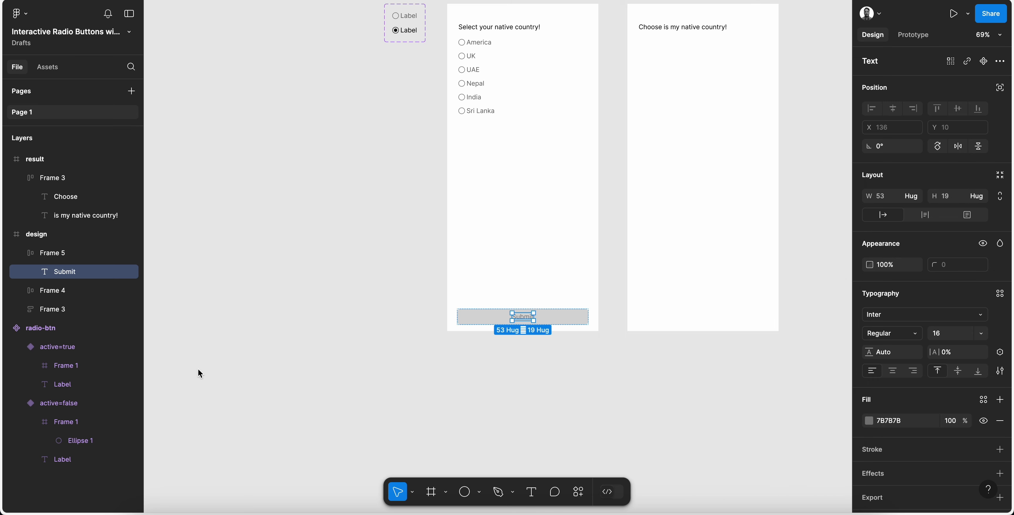
Move the grey Submit button up about 60 px so it sits above the black one
click(45, 253)
shift+click(58, 272)
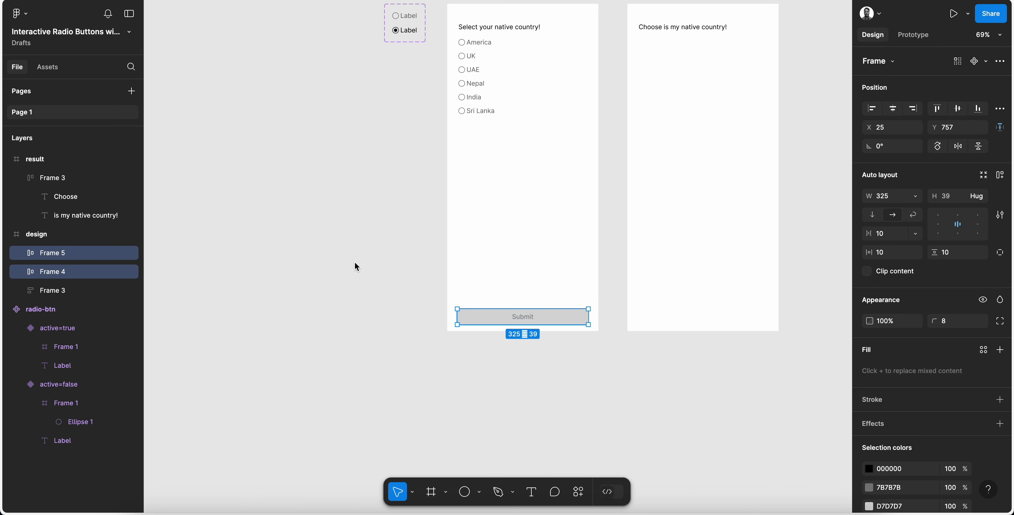
click(48, 256)
key(shift+Up)
key(shift+Up)
key(shift+Up)
key(shift+Up)
key(shift+Up)
key(shift+Up)
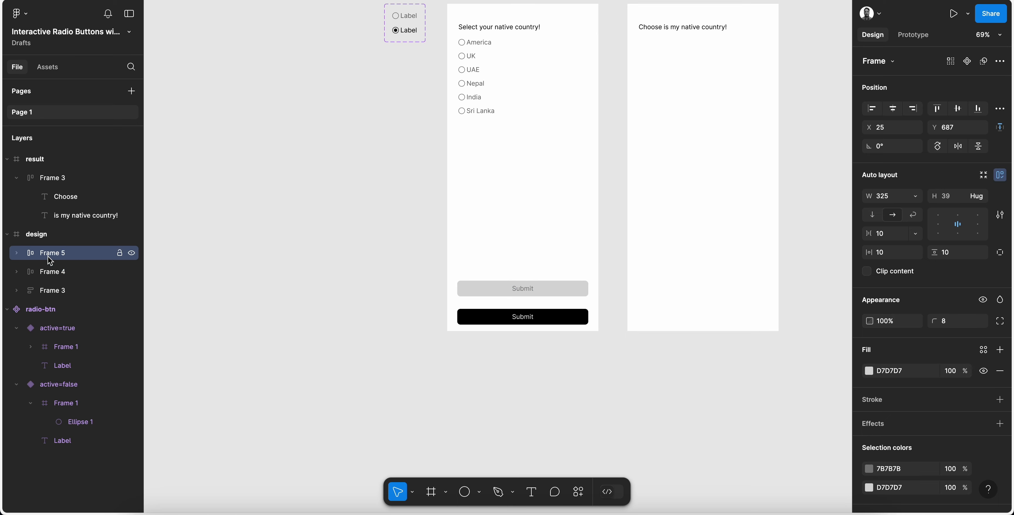
Copy the black Submit button and paste it onto the empty canvas below the design and result frames
click(51, 272)
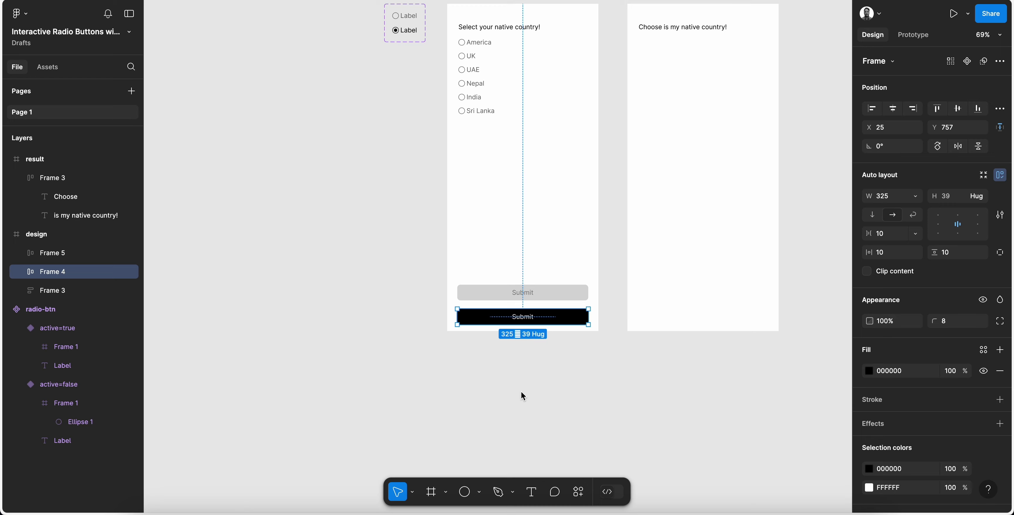
right_click(524, 345)
click(575, 357)
click(496, 399)
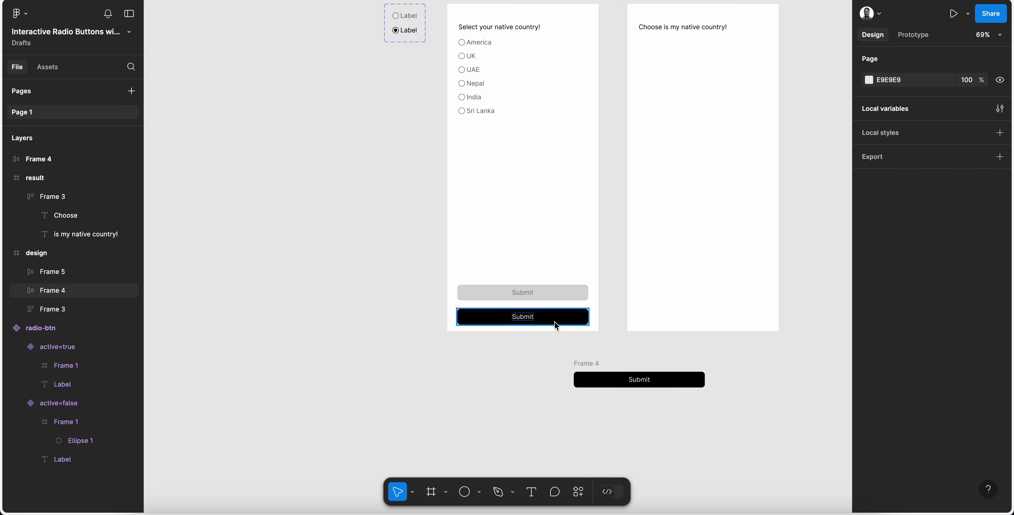
Move the grey and black Submit buttons together out of the design frame onto the canvas beside the radio-btn component
click(542, 299)
shift+click(547, 321)
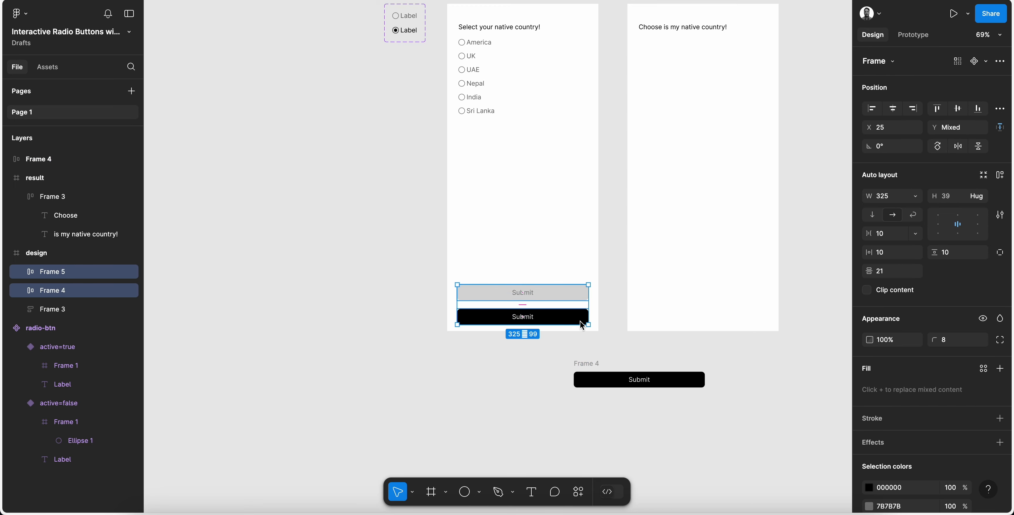
drag(583, 327, 371, 201)
key(ctrl+z)
drag(520, 288, 328, 120)
scroll(327, 118, up, 2)
scroll(327, 119, left, 2)
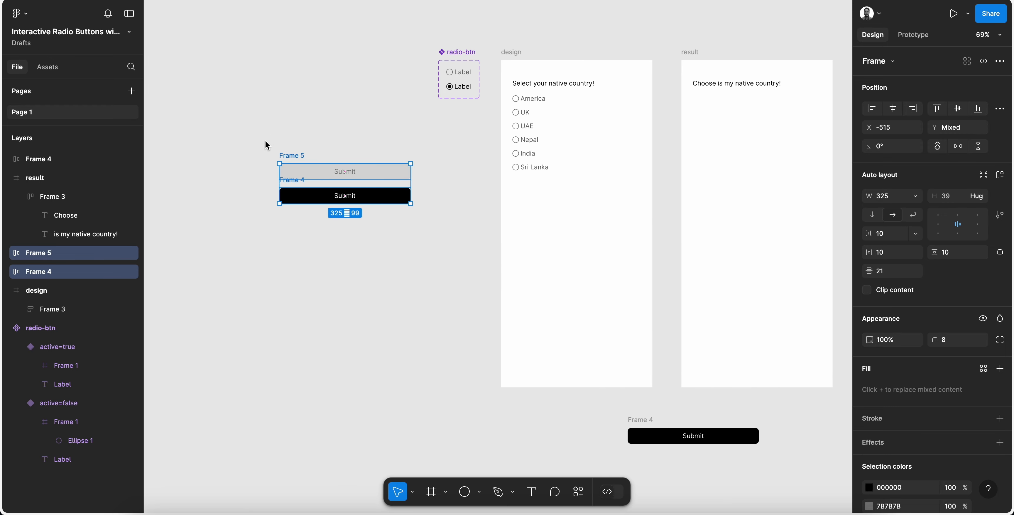
Combine the grey and black Submit buttons into a component set
click(1001, 59)
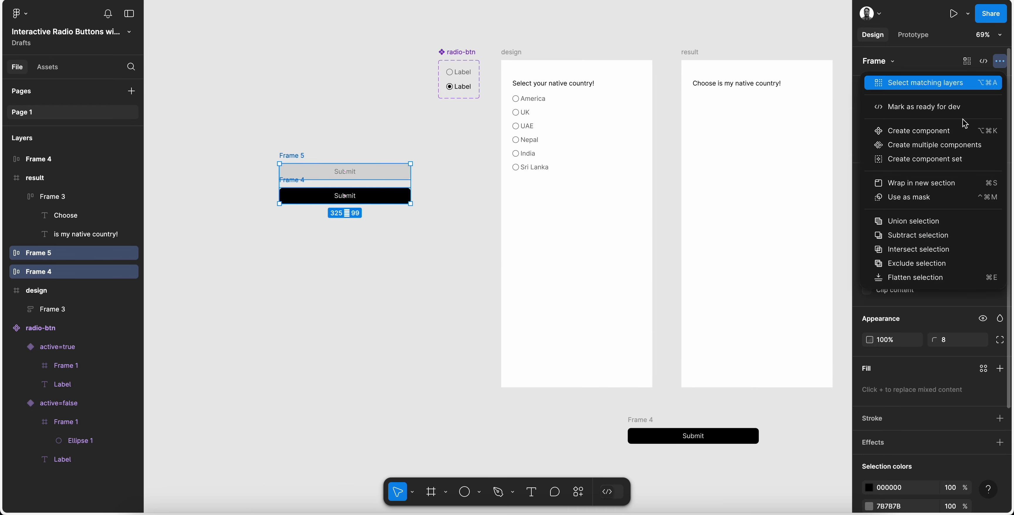
click(929, 164)
click(376, 257)
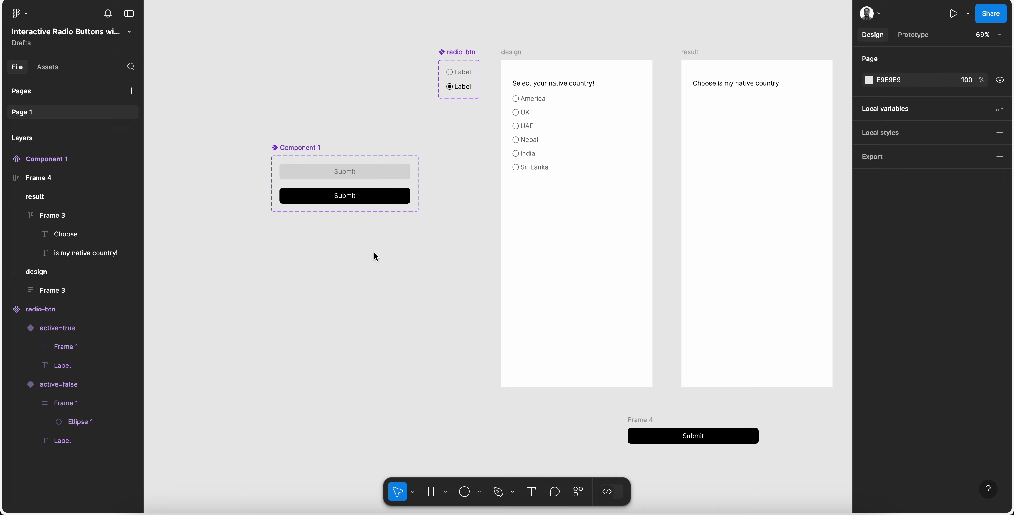
Set the grey variant's Property 1 value to false and rename the component set to btn
click(387, 173)
text(false)
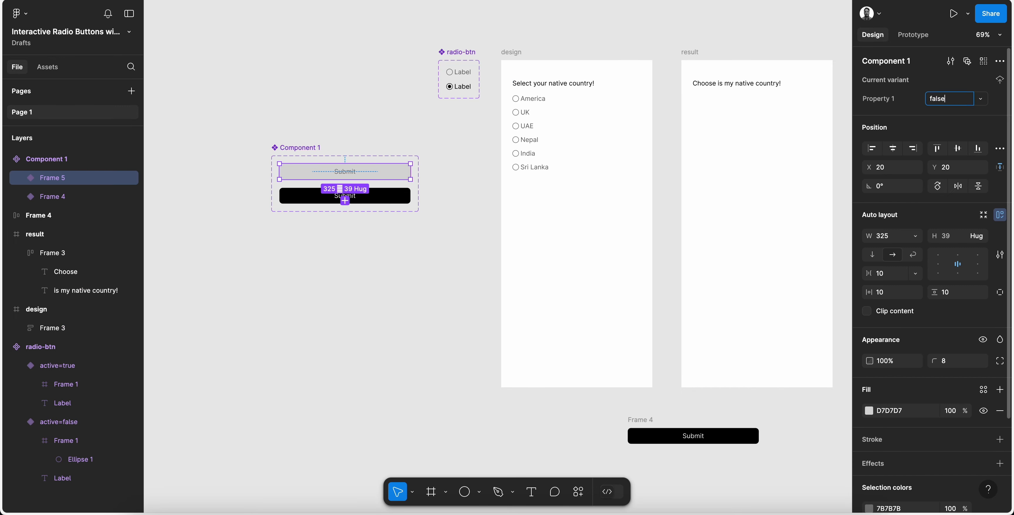
key(Return)
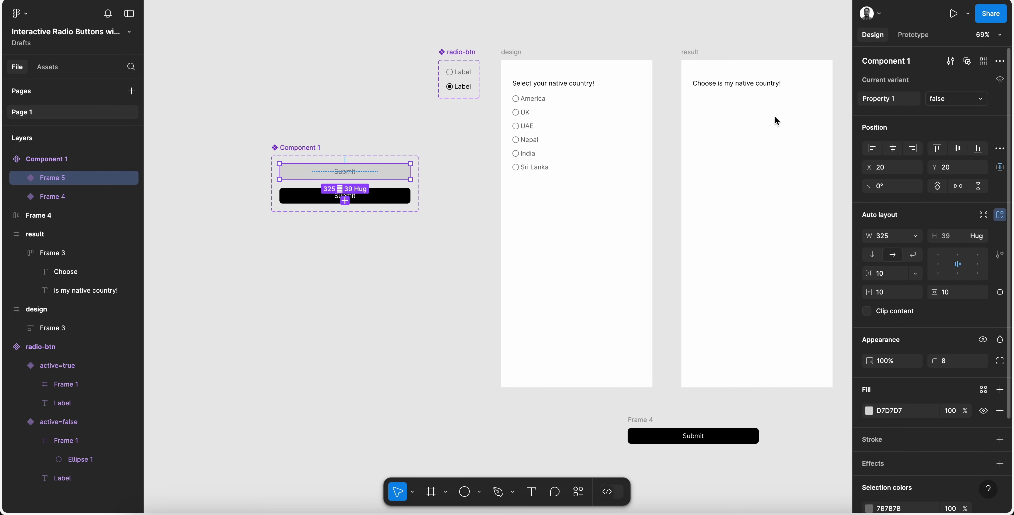
click(289, 150)
text(btn)
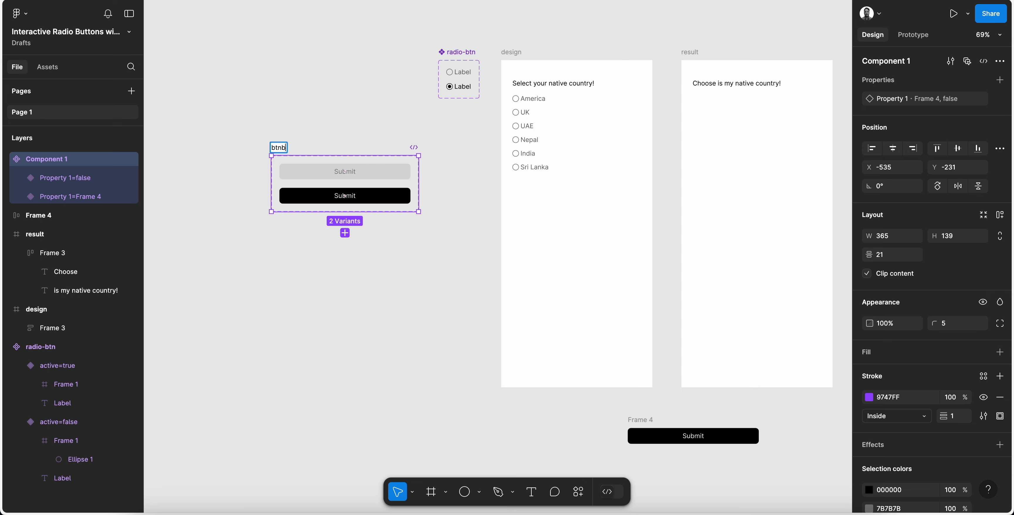
key(Return)
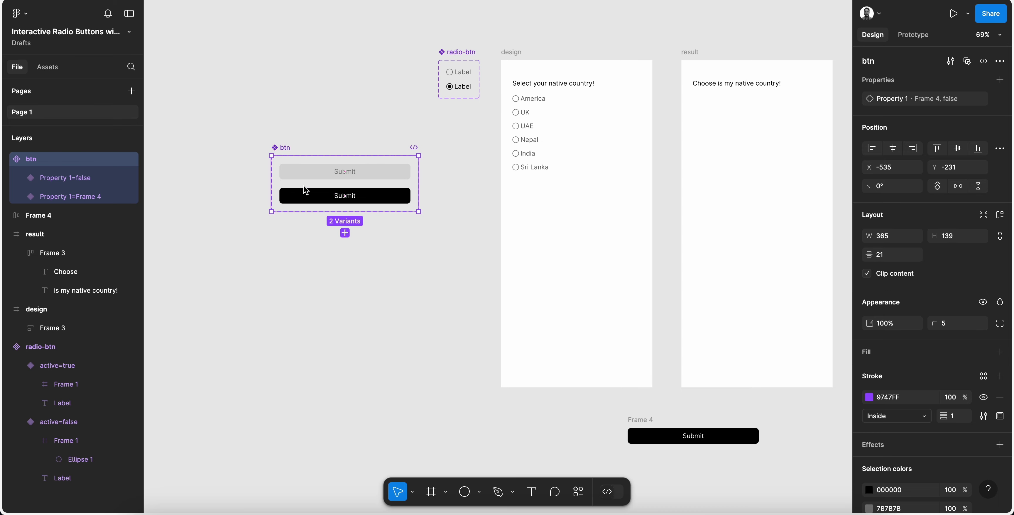
Set the black Submit variant's property value to true and rename Property 1 to active
click(315, 196)
click(945, 99)
text(true)
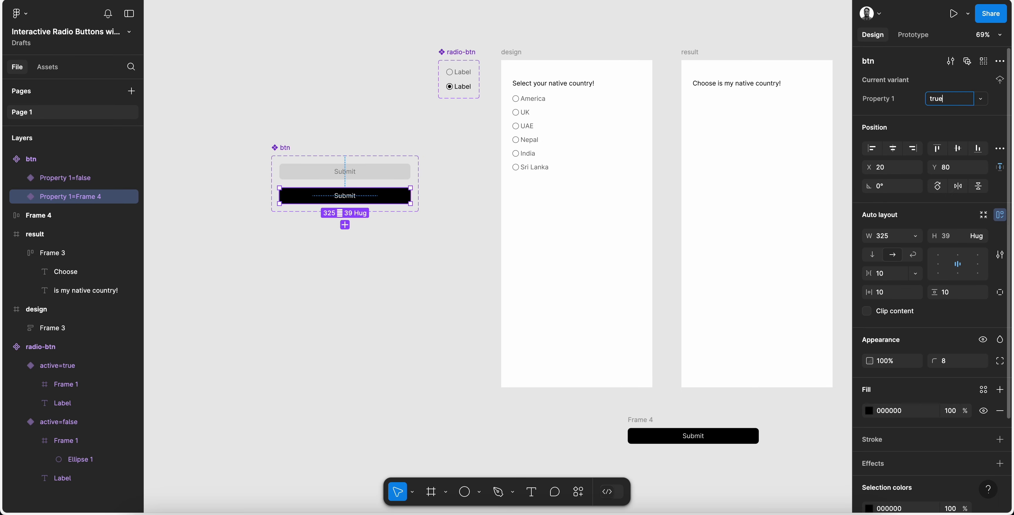
key(Return)
double_click(878, 99)
text(active)
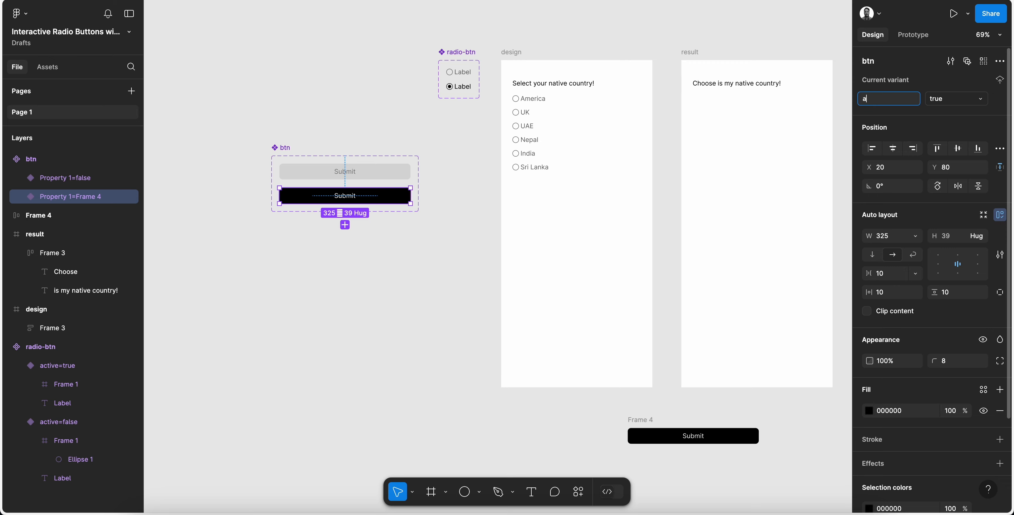
key(Return)
Place an instance of the grey active=false btn variant near the design frame's lower edge at X 25, Y 748
click(380, 169)
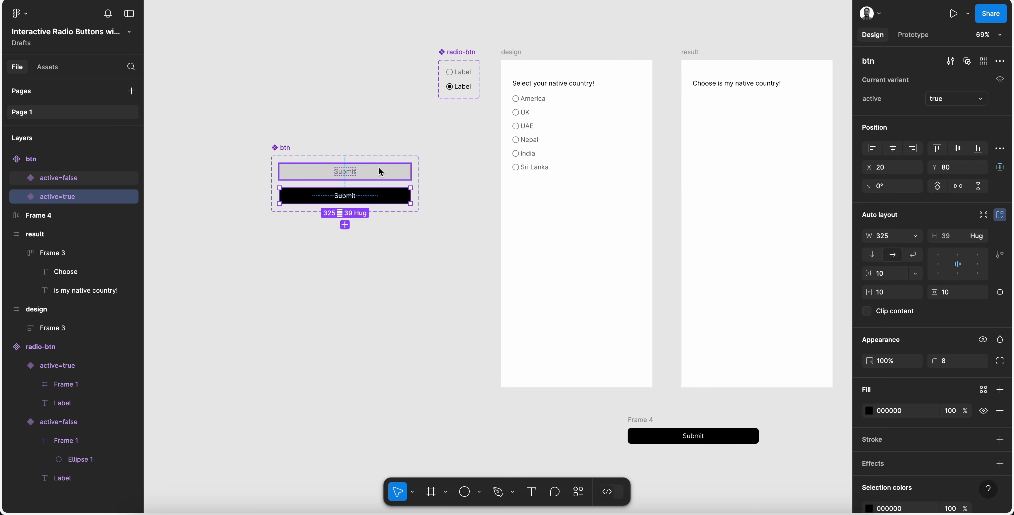
click(511, 52)
scroll(559, 258, down, 4)
scroll(559, 261, up, 5)
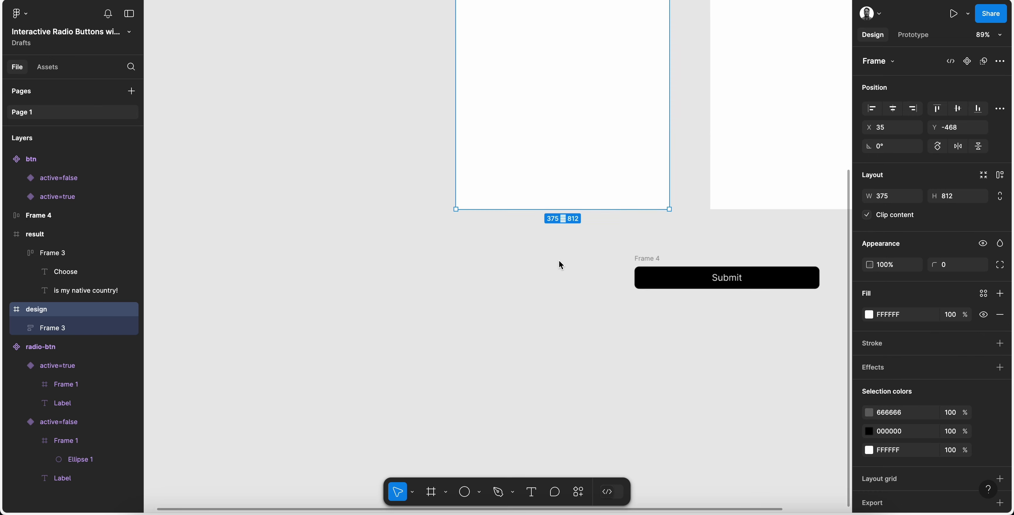
key(super+v)
drag(561, 252, 624, 163)
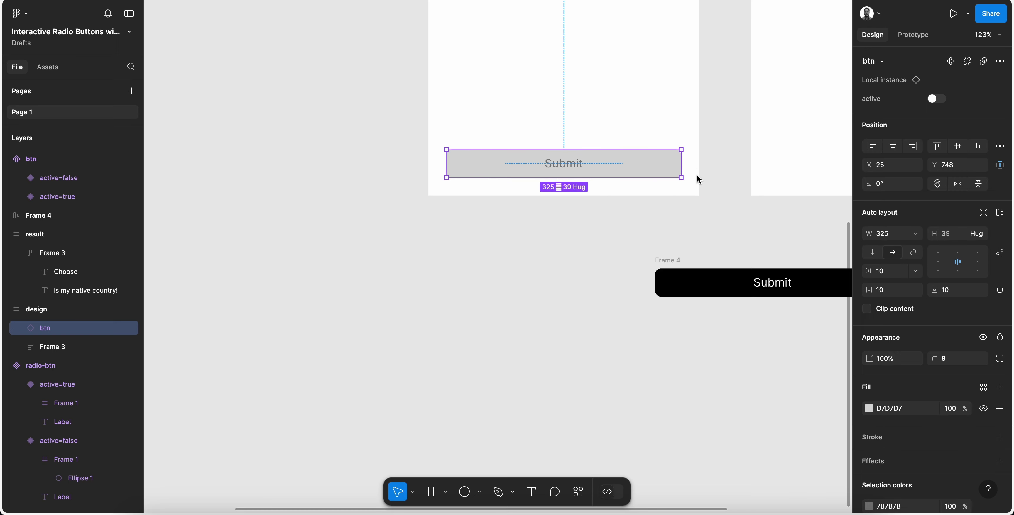
Examine the click interactions of the leftover black Submit frame and of the Submit instance in the design frame
click(666, 266)
click(913, 35)
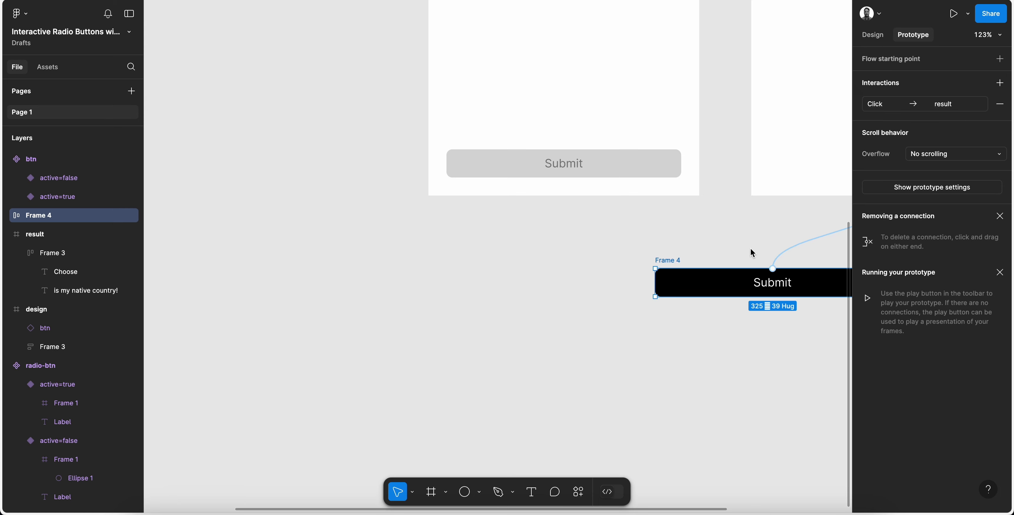
scroll(751, 250, down, 3)
scroll(751, 250, right, 4)
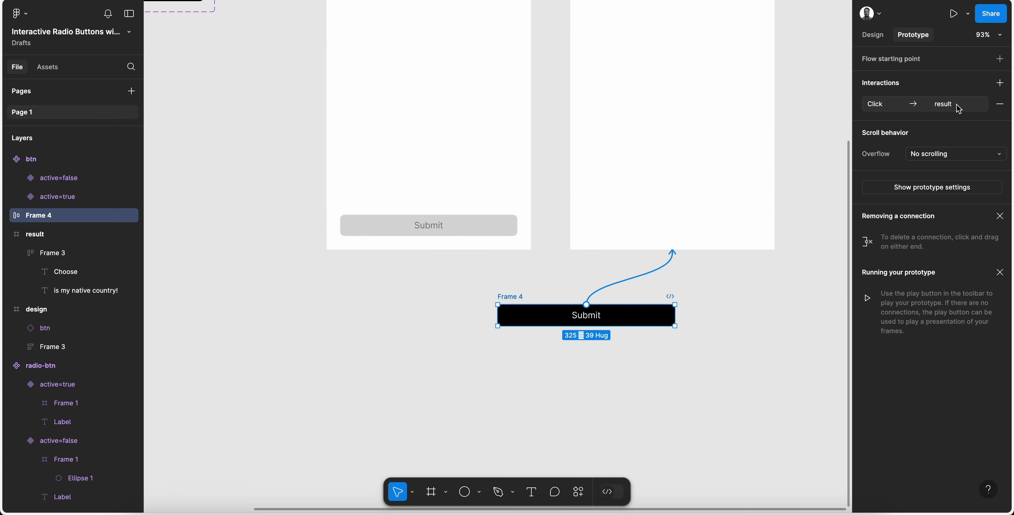
click(959, 108)
click(841, 108)
click(664, 271)
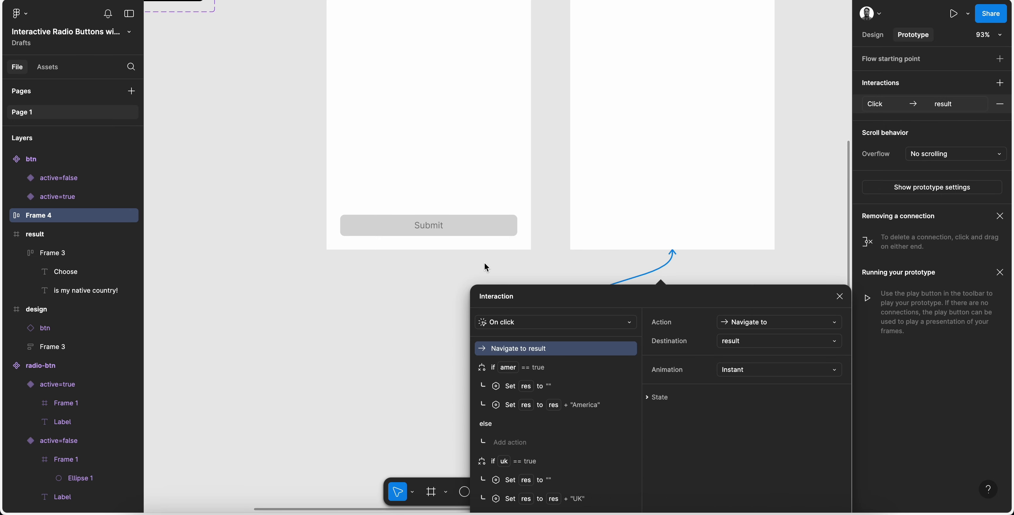
click(471, 222)
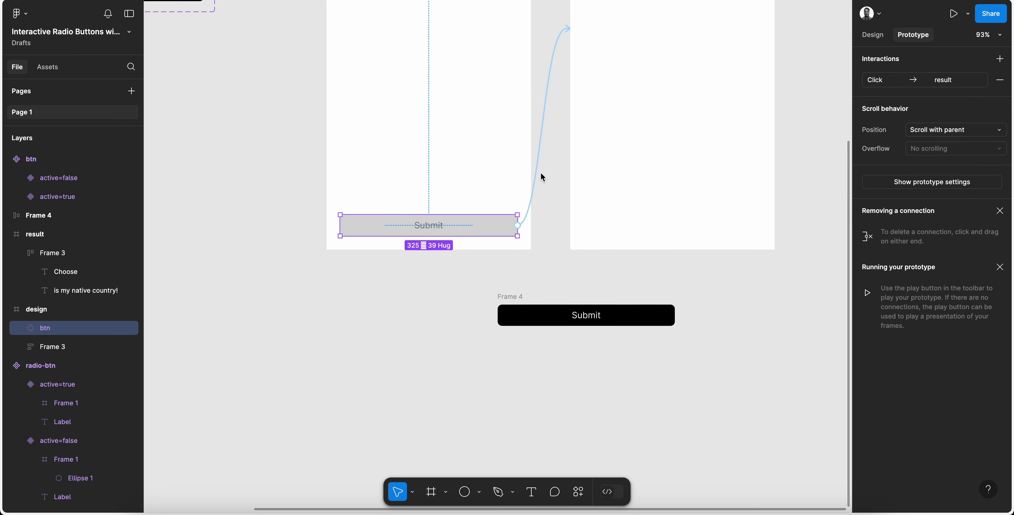
click(953, 81)
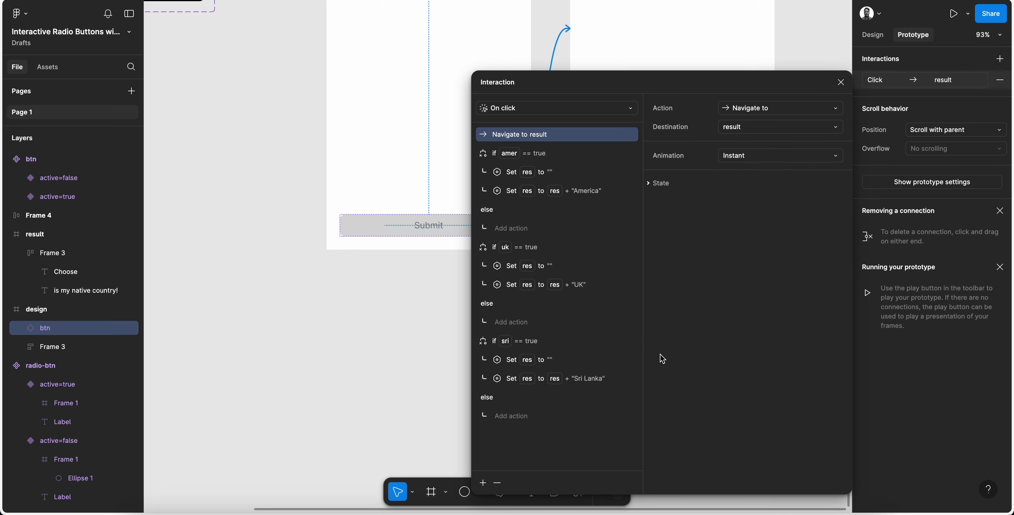
click(840, 82)
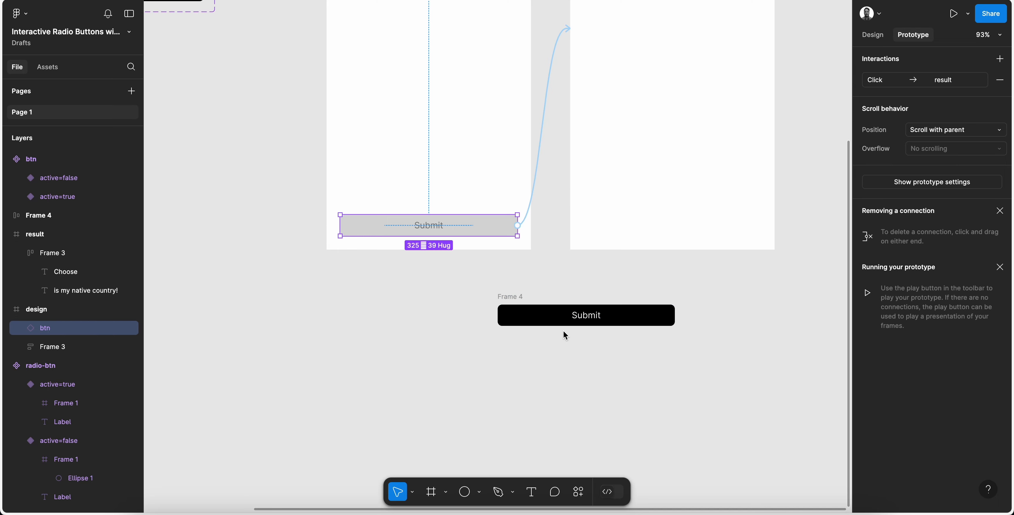
Delete the leftover black Submit button, Frame 4, below the design and result frames
click(871, 35)
click(513, 296)
key(Delete)
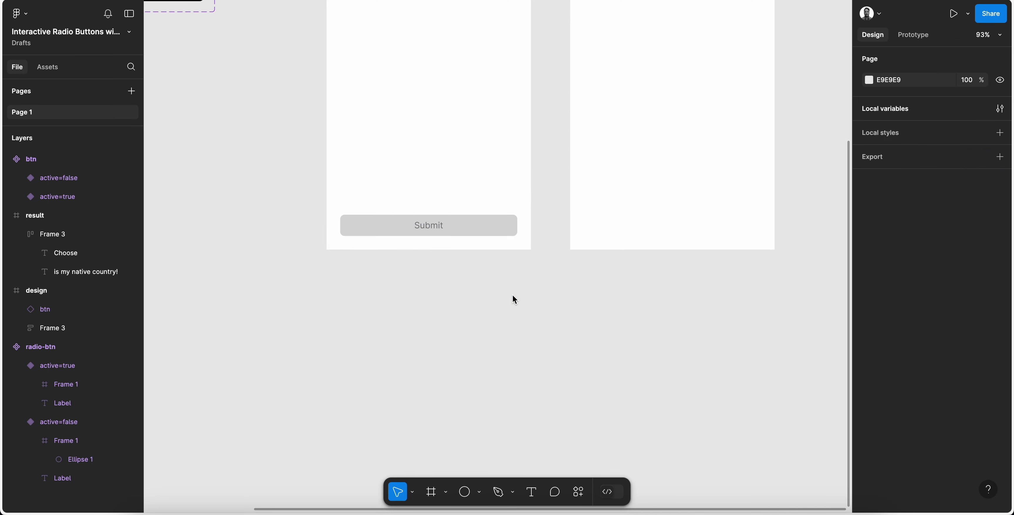
key(shift+1)
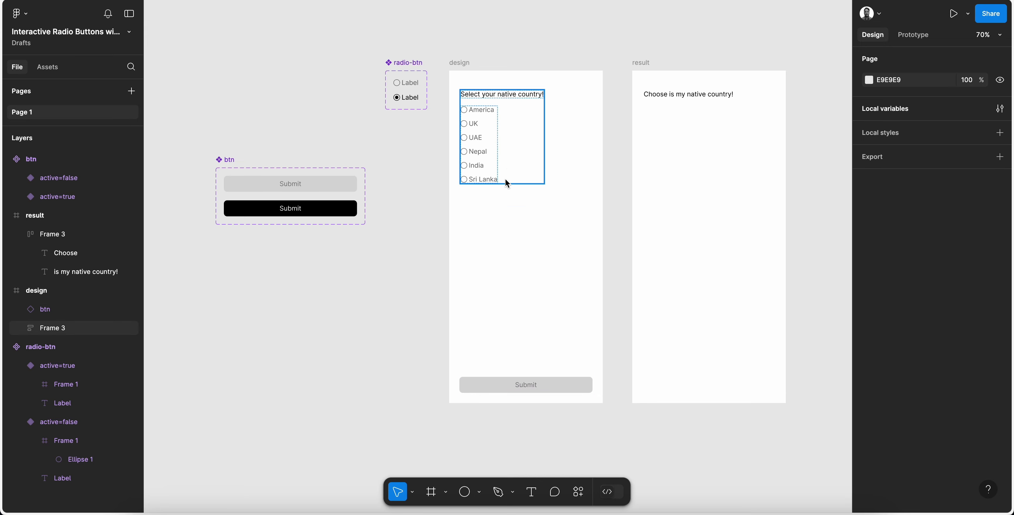
Review the variable actions in the America radio button's click interaction
click(482, 114)
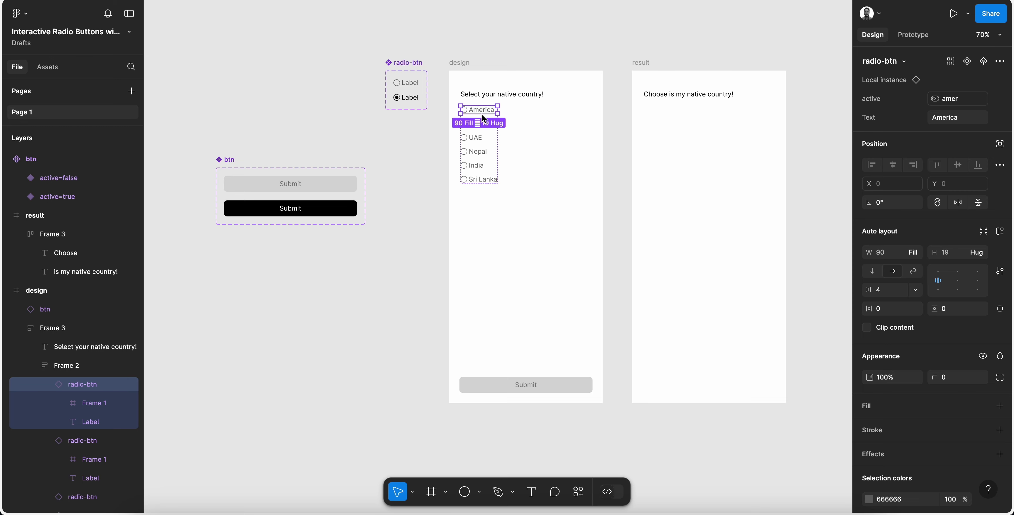
click(939, 38)
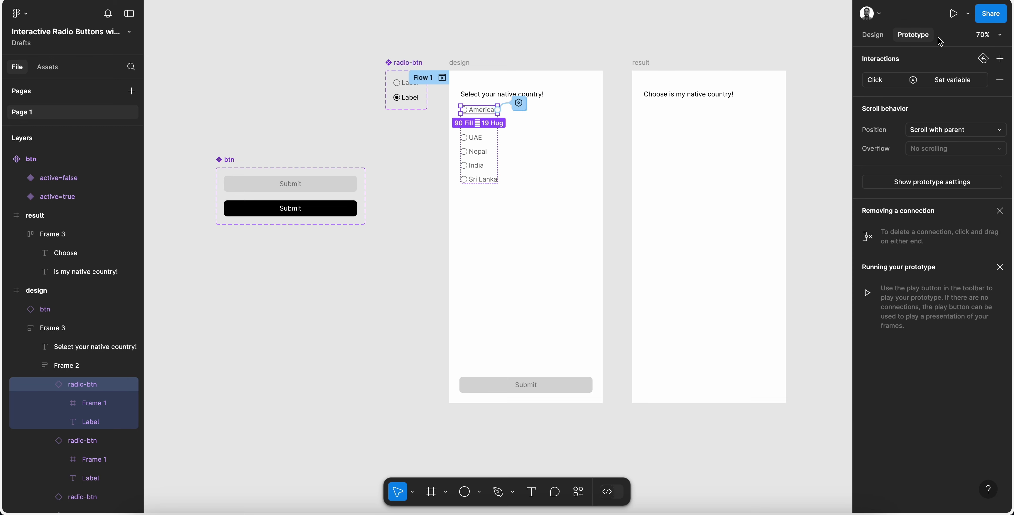
click(948, 83)
drag(721, 80, 855, 8)
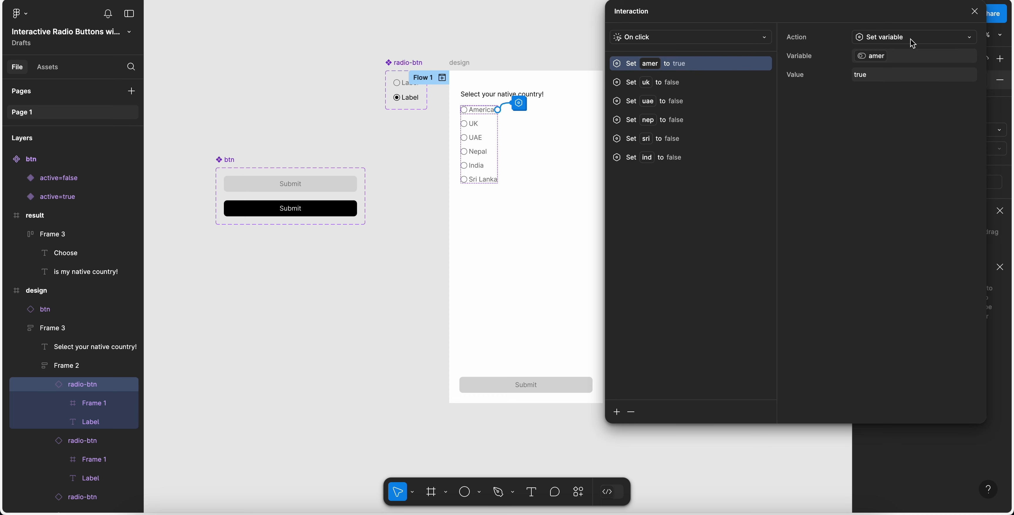
Add an unassigned Set variable action after the amer condition in the Submit instance's click interaction
click(552, 382)
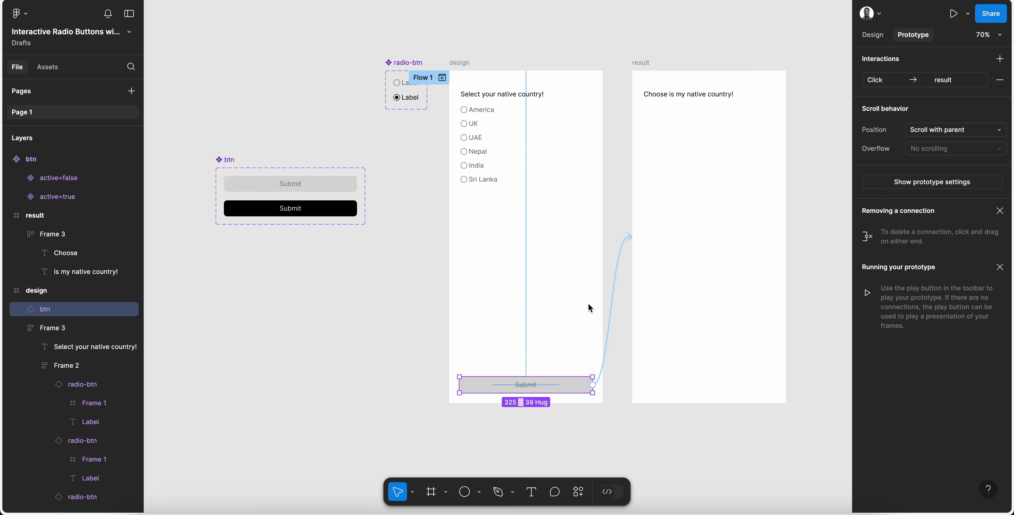
click(618, 260)
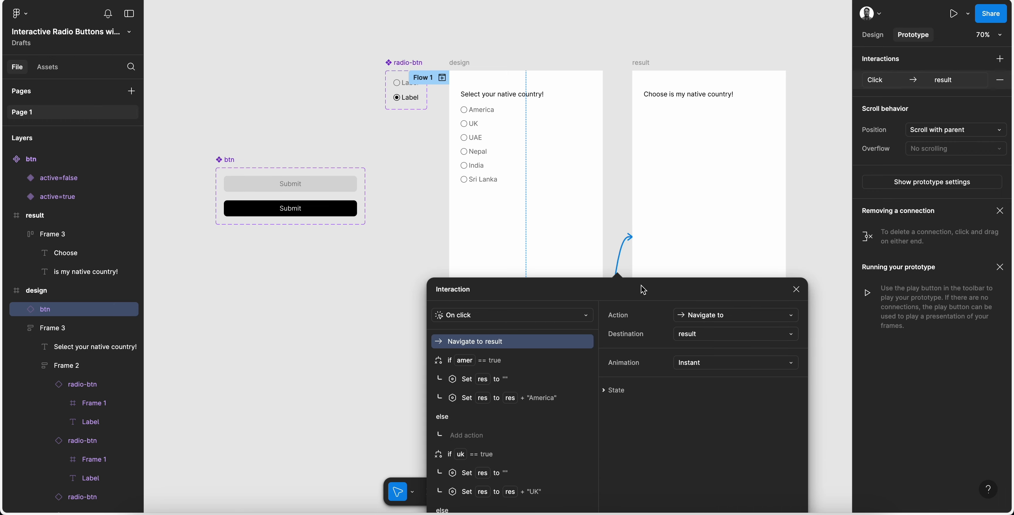
drag(643, 290, 849, 40)
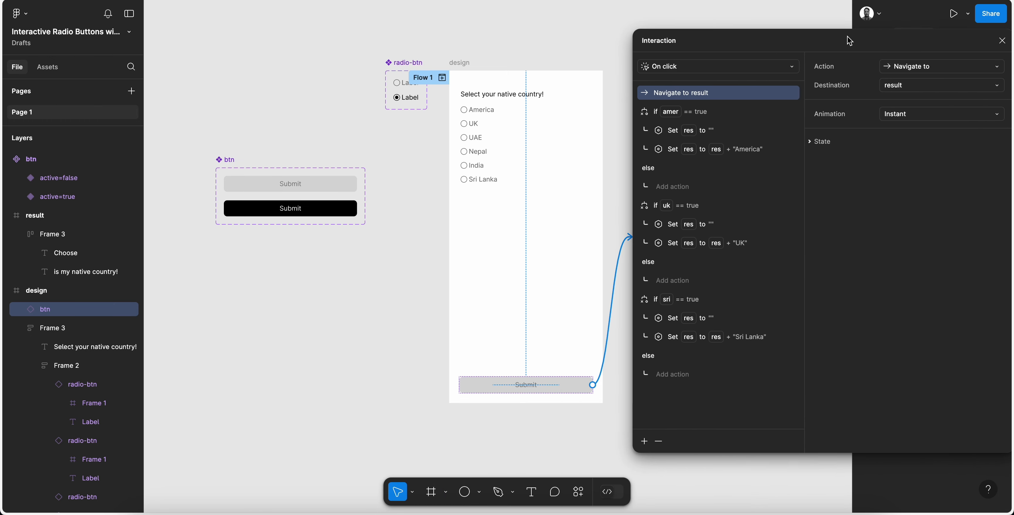
click(734, 114)
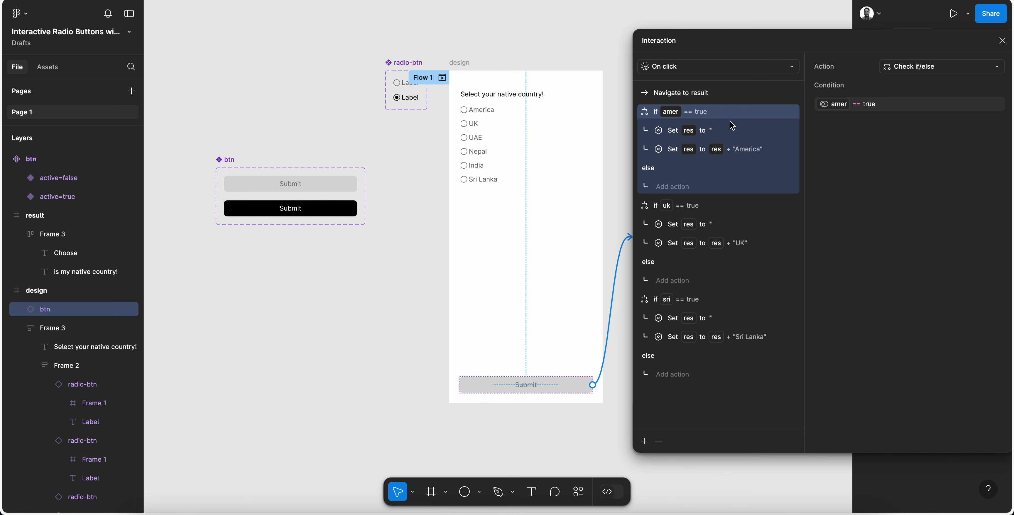
click(644, 441)
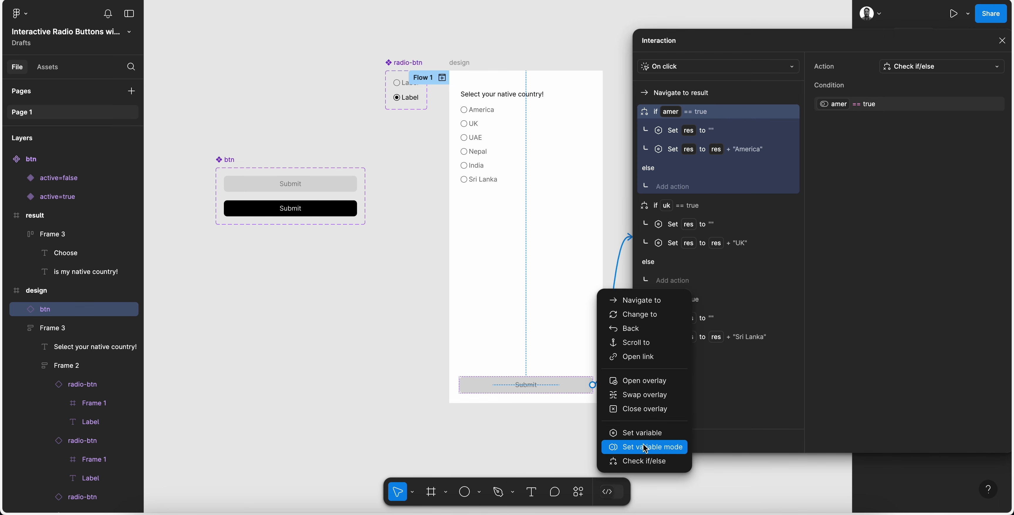
click(647, 432)
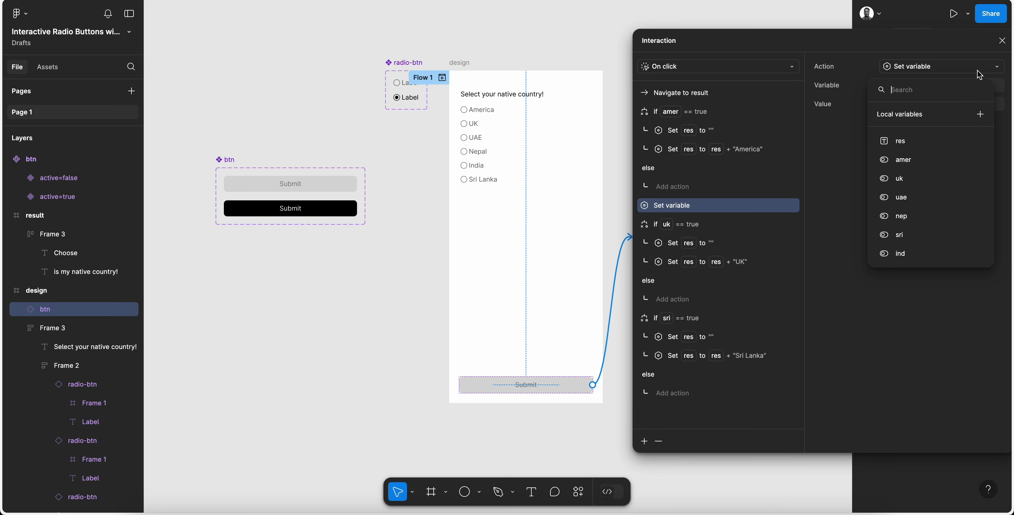
click(837, 146)
click(1001, 41)
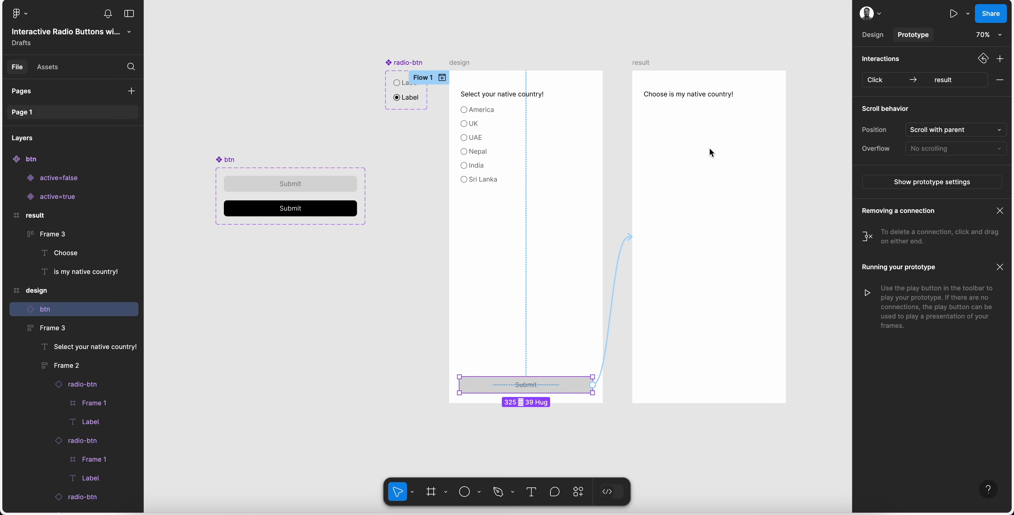
Create a boolean local variable named btn in Collection 1
click(873, 35)
click(788, 50)
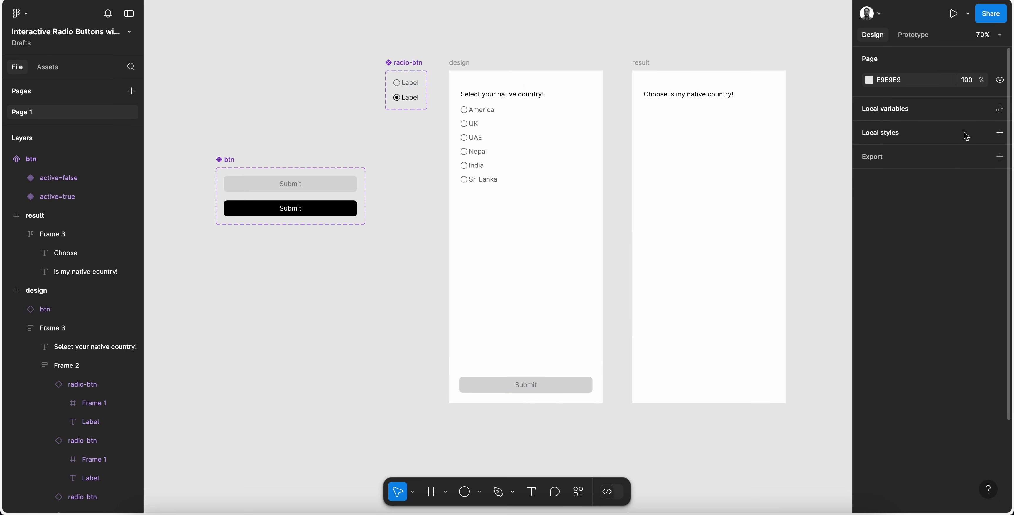
click(1000, 109)
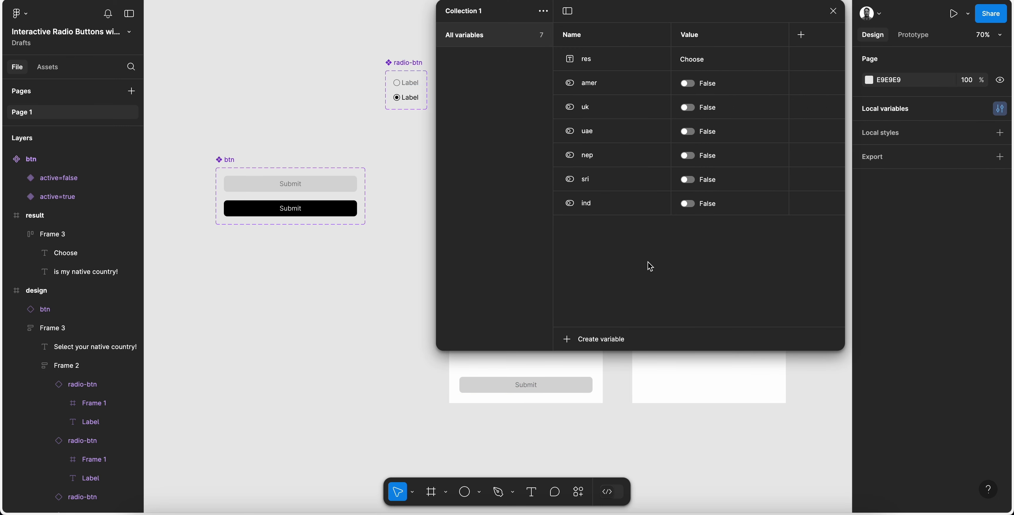
click(594, 338)
click(602, 403)
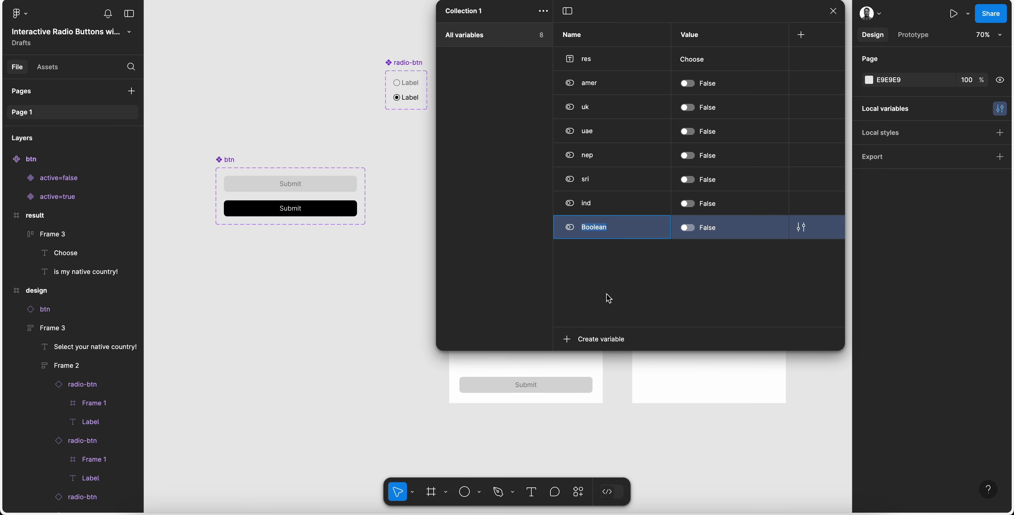
text(btn)
key(Return)
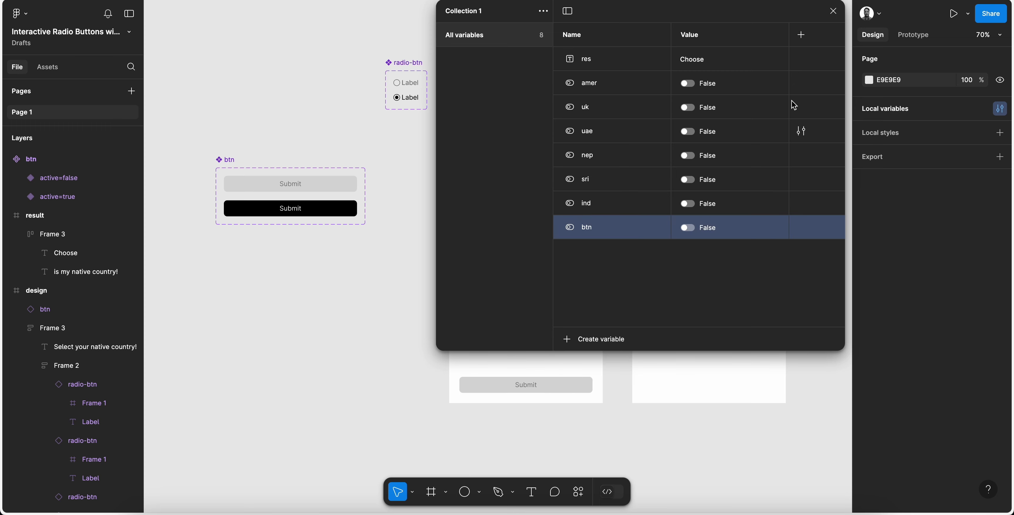
click(833, 11)
Bind the active property of the Submit instance in the design frame to the btn variable
click(571, 383)
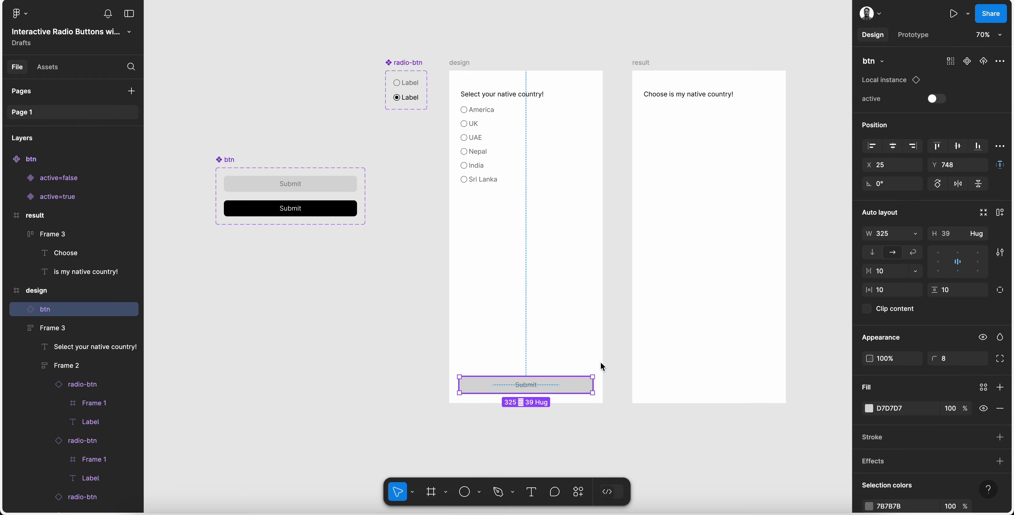
click(1000, 98)
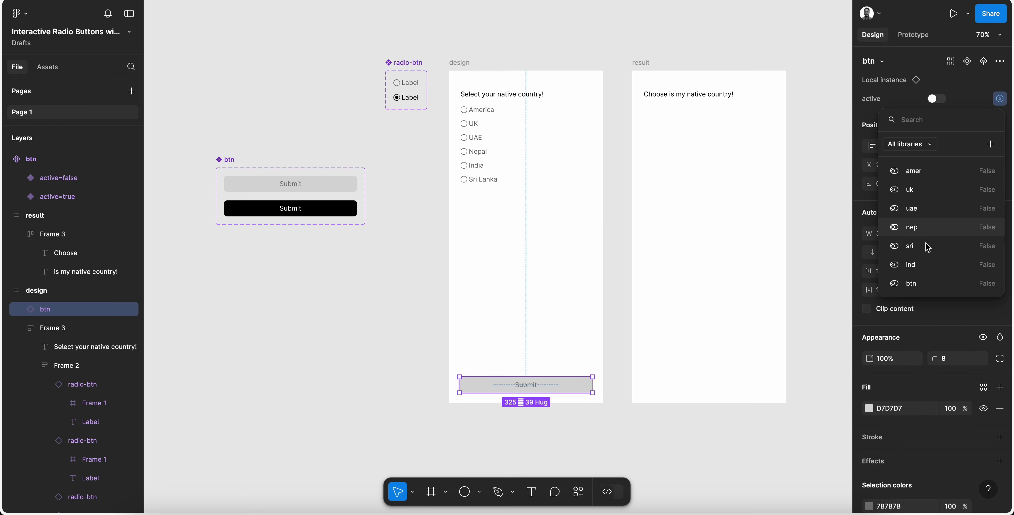
click(918, 287)
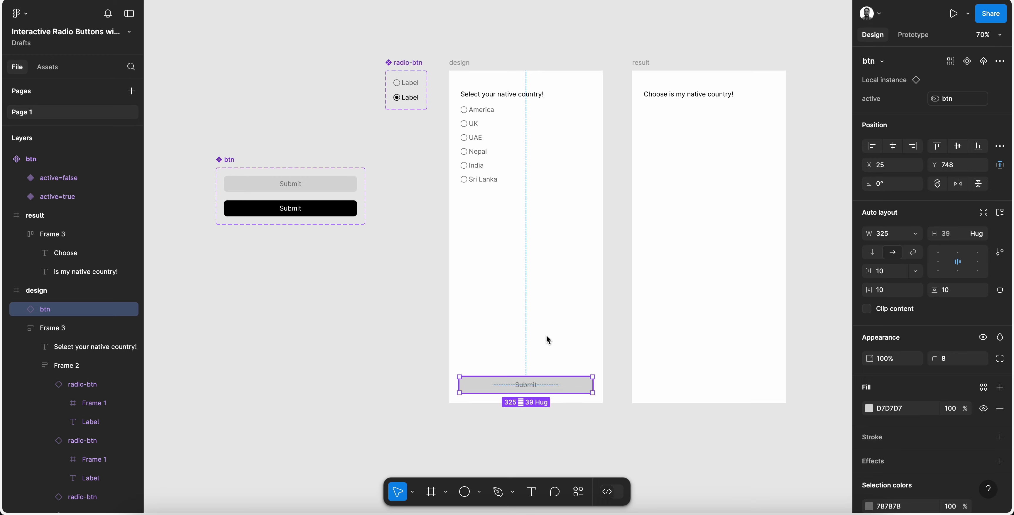
Place an unassigned Set variable action first inside the amer, uk and sri conditions of the Submit instance's click interaction
click(914, 35)
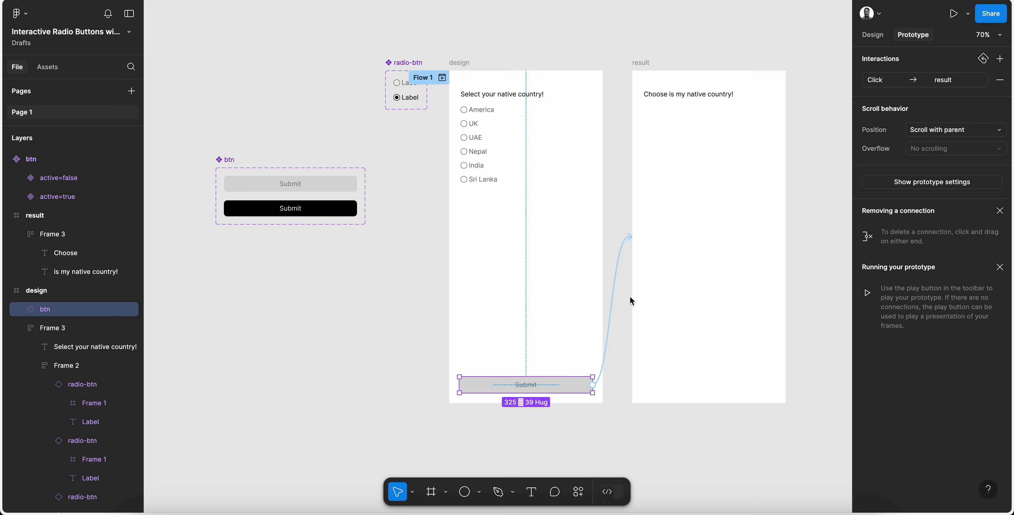
click(615, 271)
drag(635, 278, 809, 12)
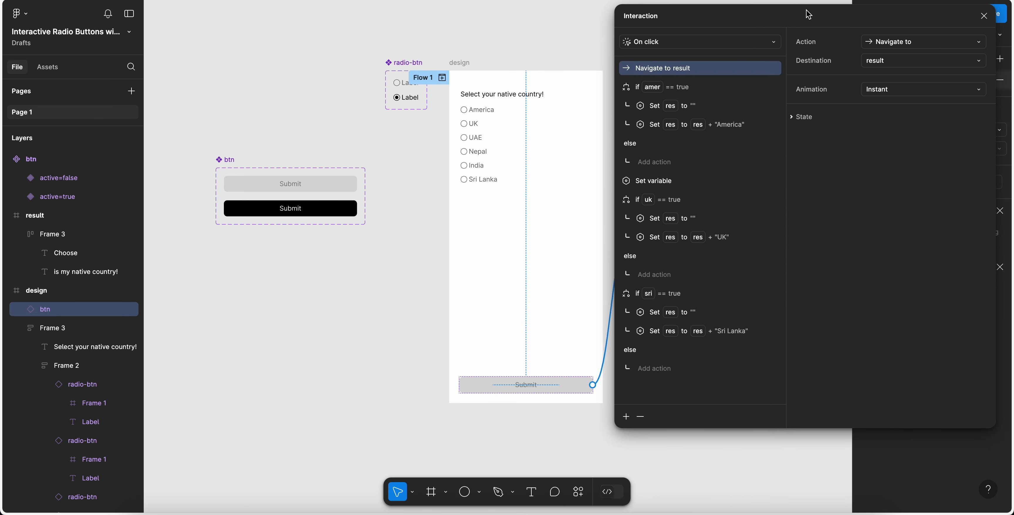
click(686, 178)
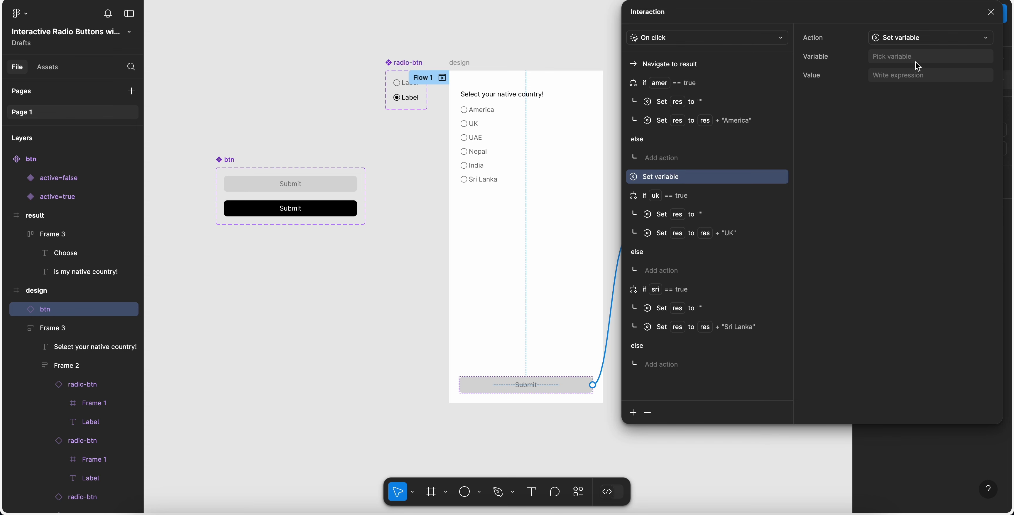
click(907, 57)
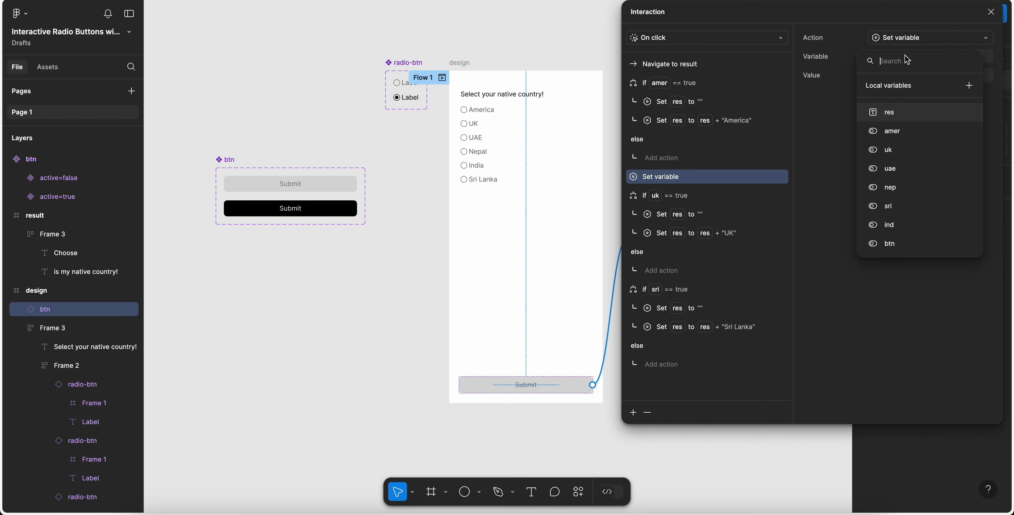
click(662, 173)
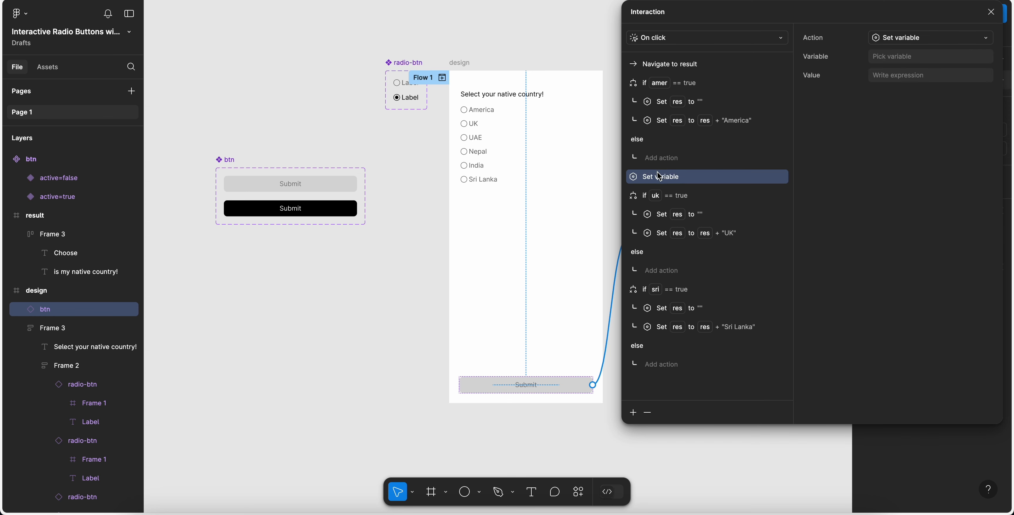
drag(659, 174, 694, 100)
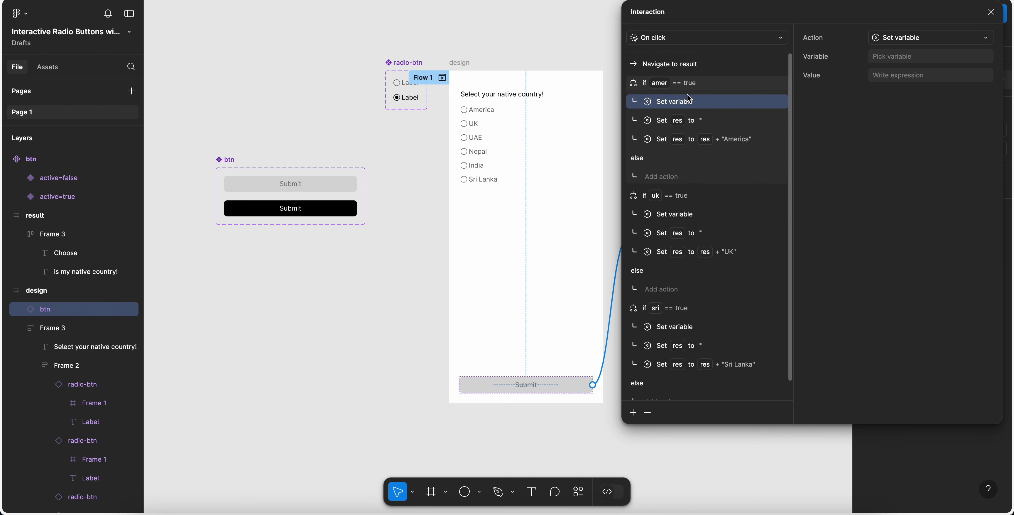
Make the unassigned Set variable action in the amer condition set btn to true
click(914, 56)
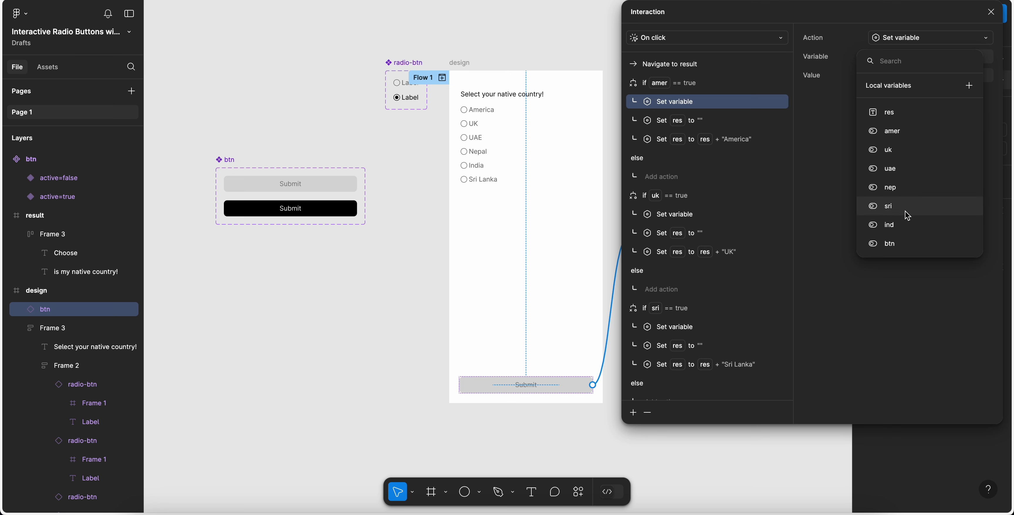
click(905, 243)
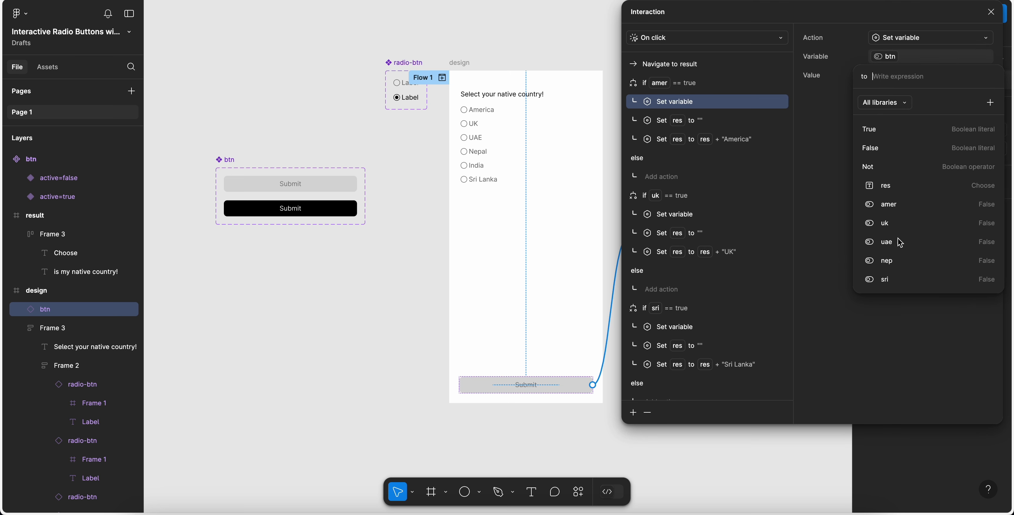
click(901, 134)
click(821, 139)
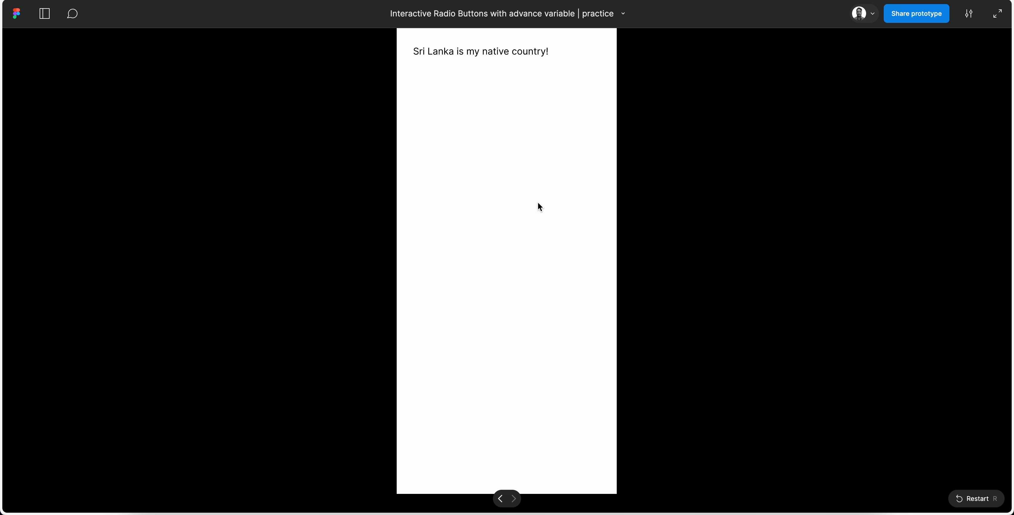
click(538, 203)
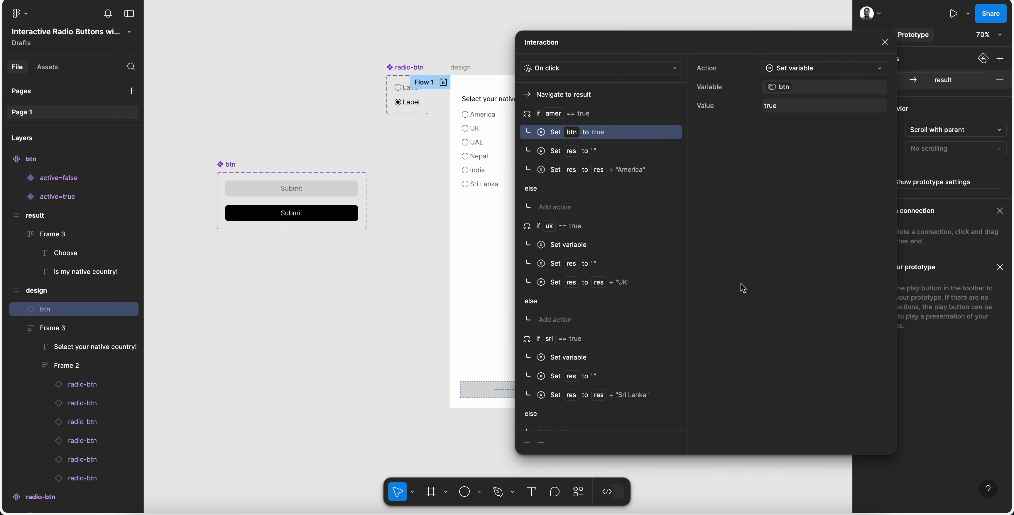
Remove the action setting btn to true from the amer condition of the Submit instance's click interaction
click(542, 444)
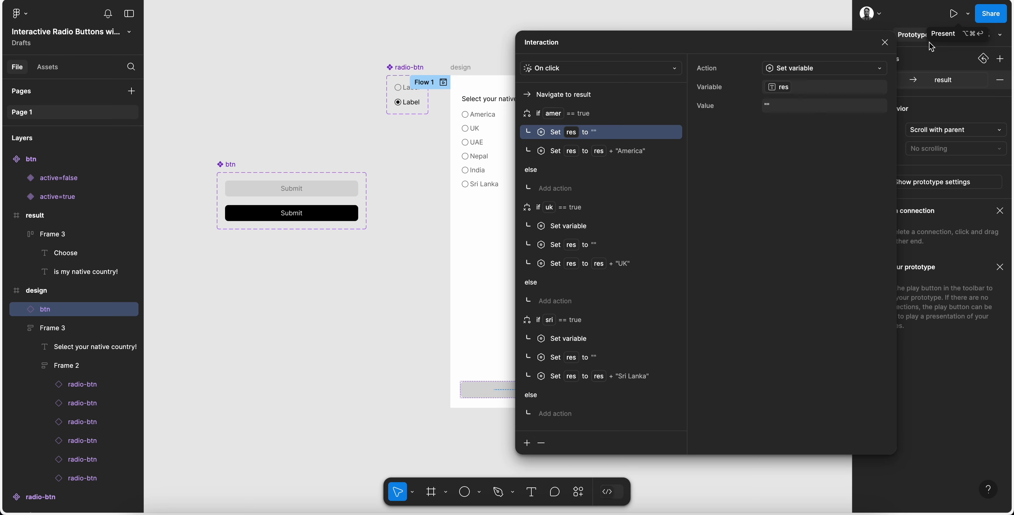
click(884, 46)
Add a Set variable action to the America radio button's click interaction that sets btn to true
click(479, 118)
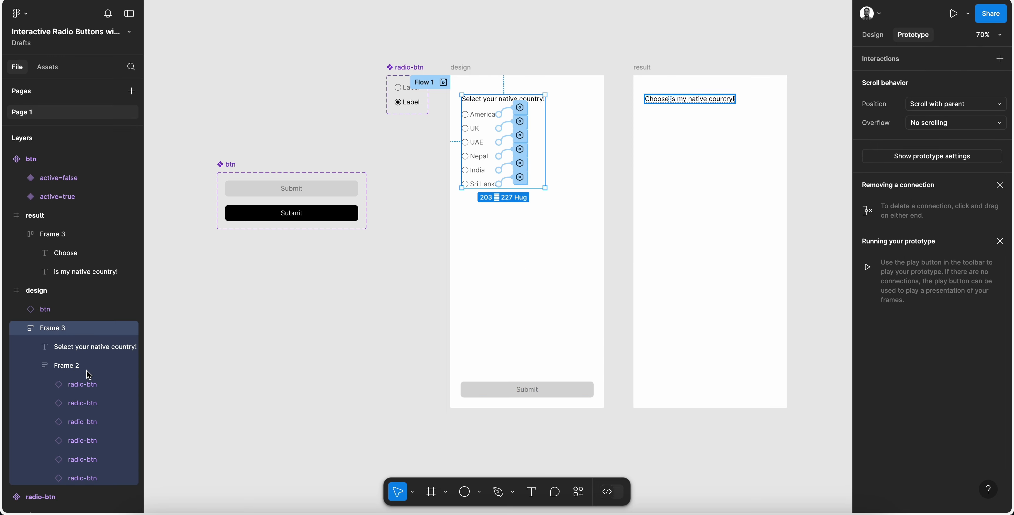
click(80, 385)
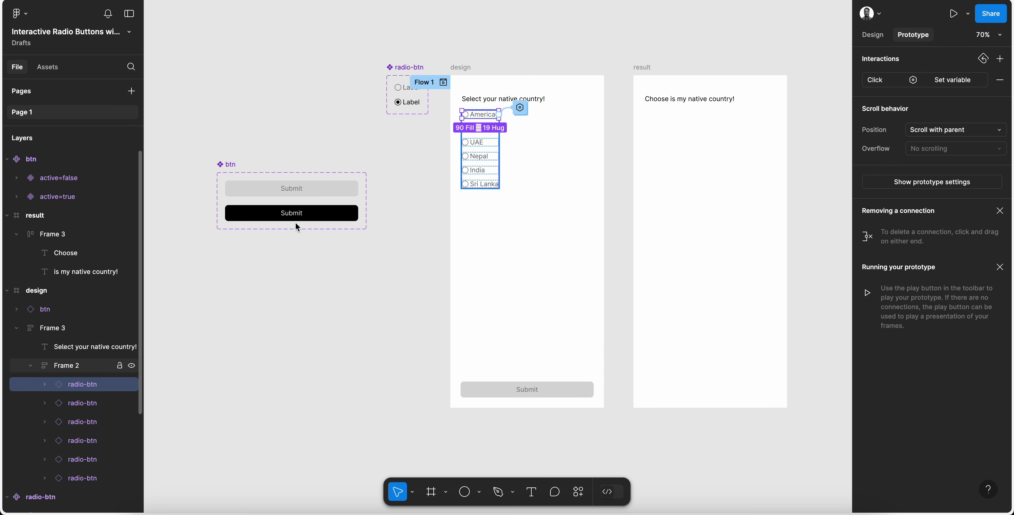
click(956, 80)
drag(719, 81, 855, 11)
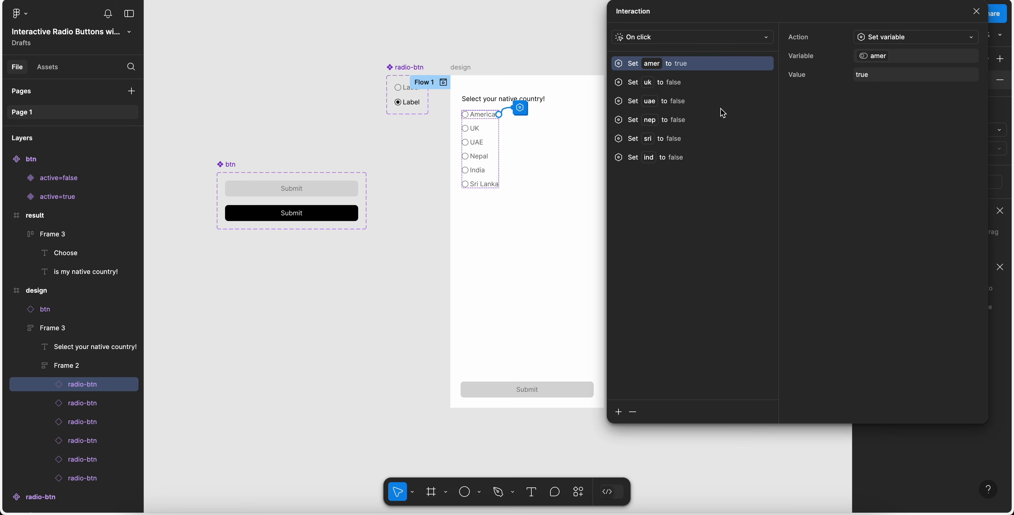
click(617, 414)
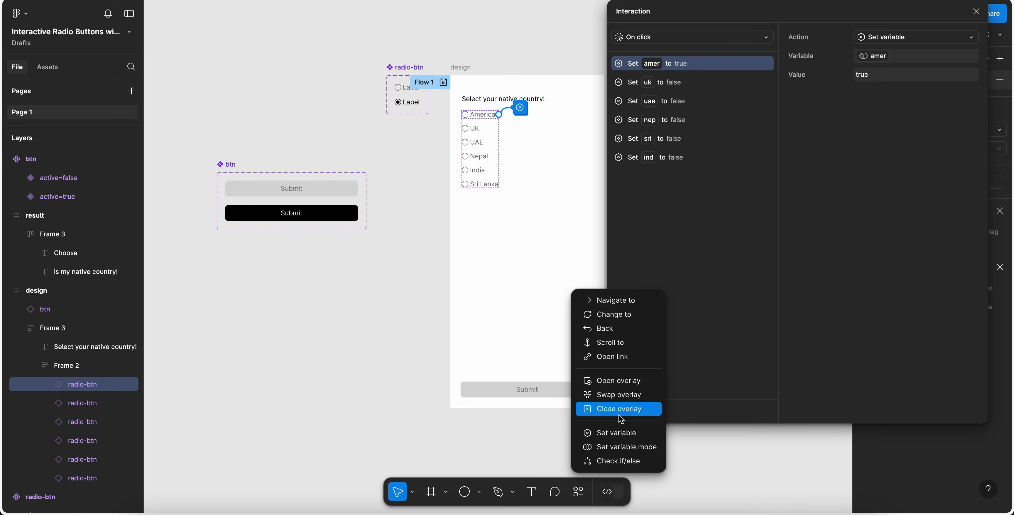
click(622, 434)
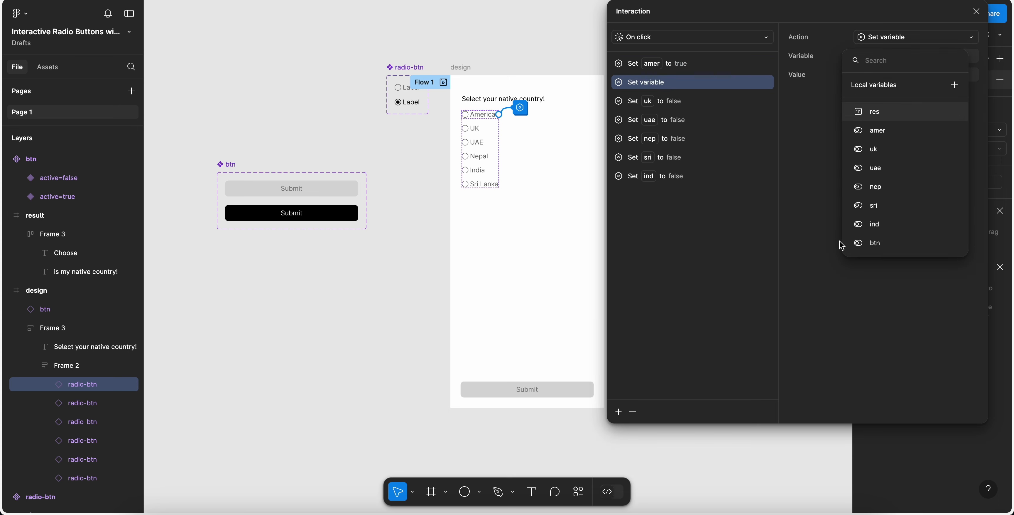
click(873, 243)
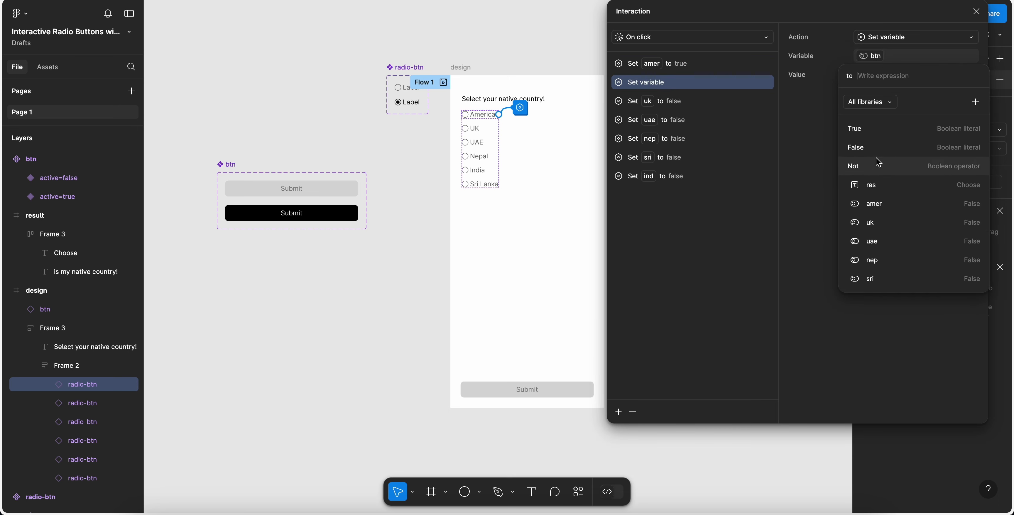
click(878, 131)
click(822, 147)
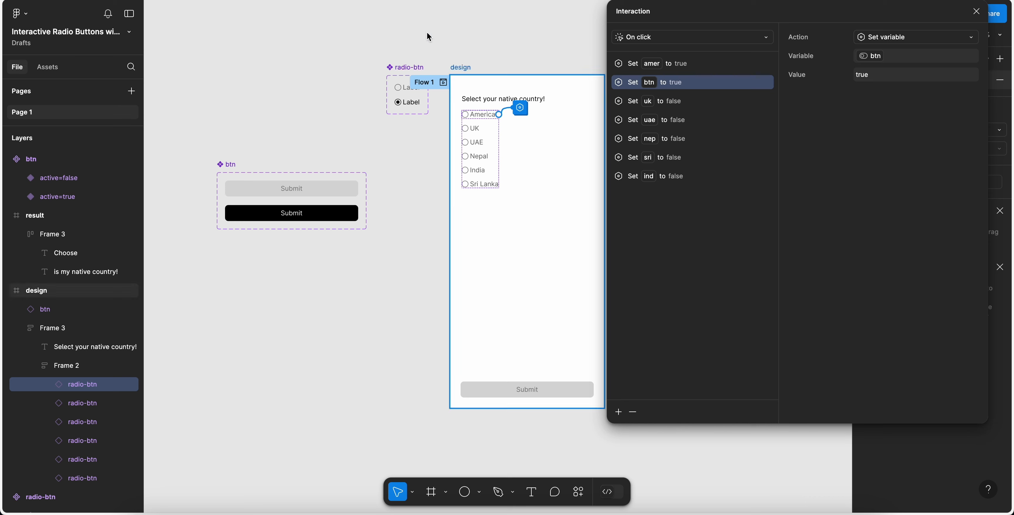
Preview the prototype and choose America to check the state of the Submit button
key(super+alt+Return)
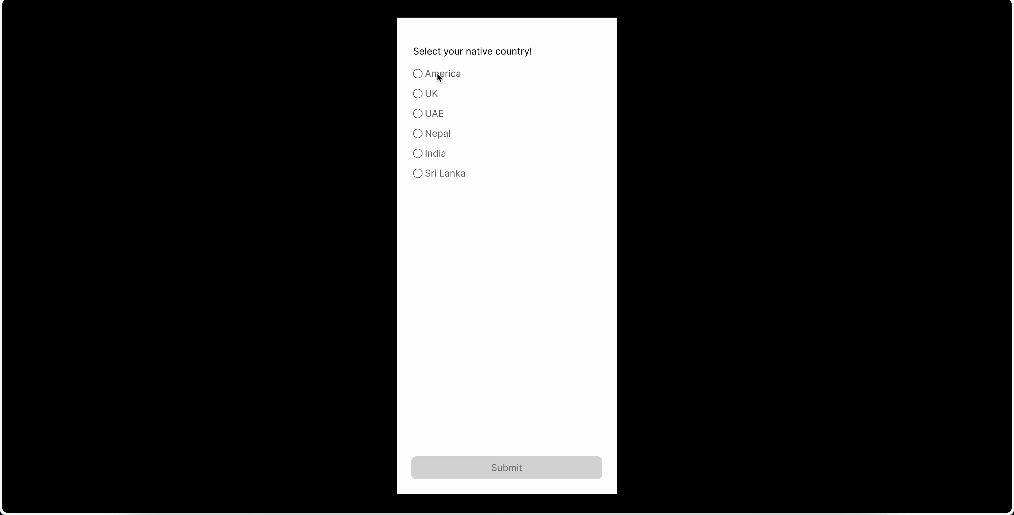
click(437, 74)
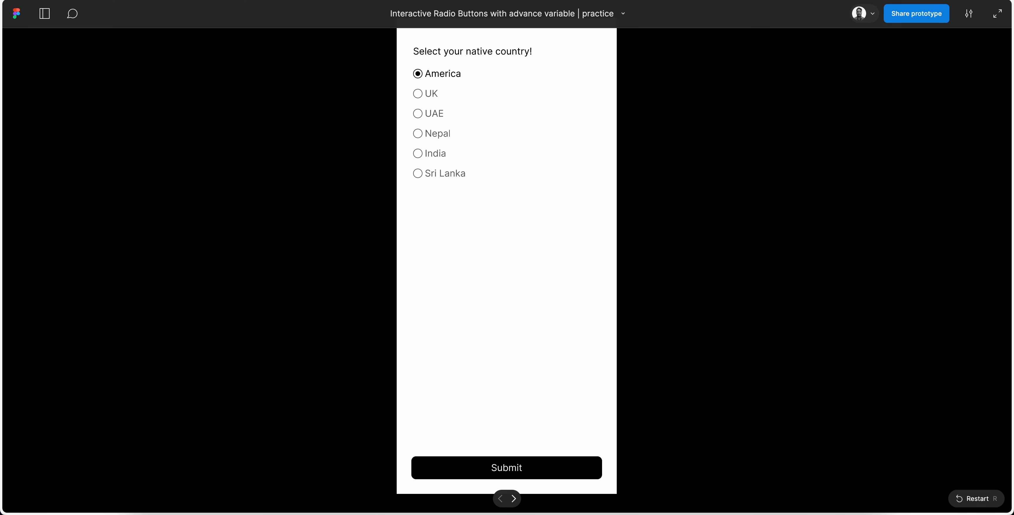
key(ctrl+shift+Tab)
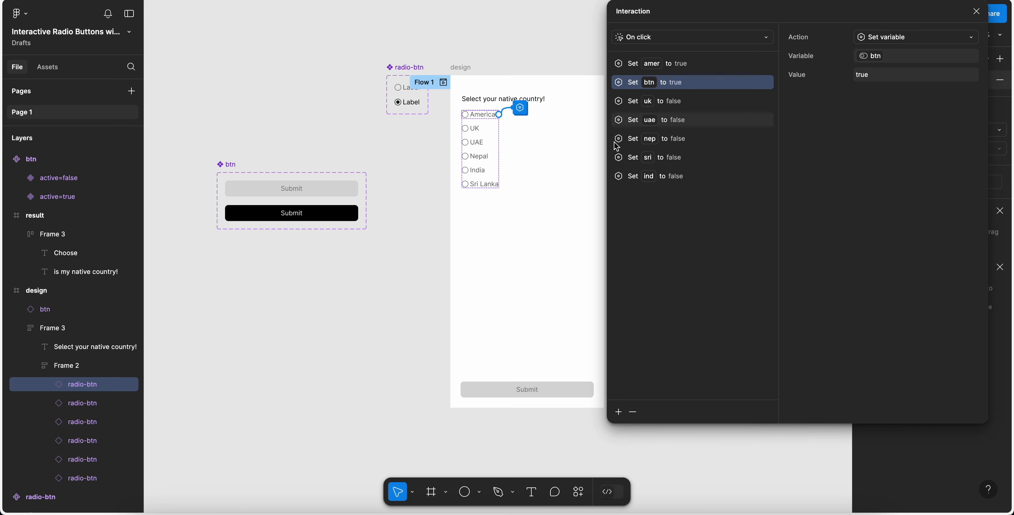
Add a Set variable action to the UK radio button's click interaction that sets btn to true
click(481, 132)
click(945, 81)
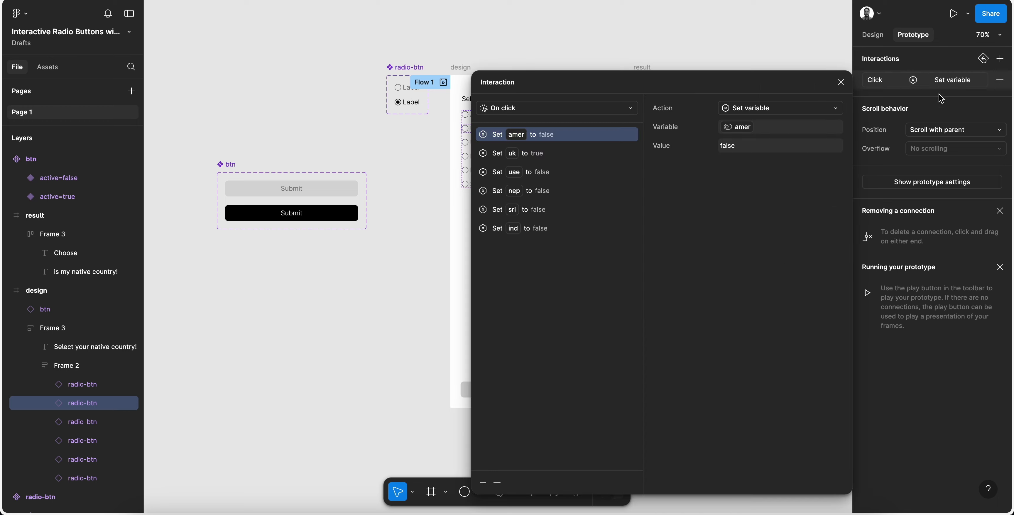
click(482, 482)
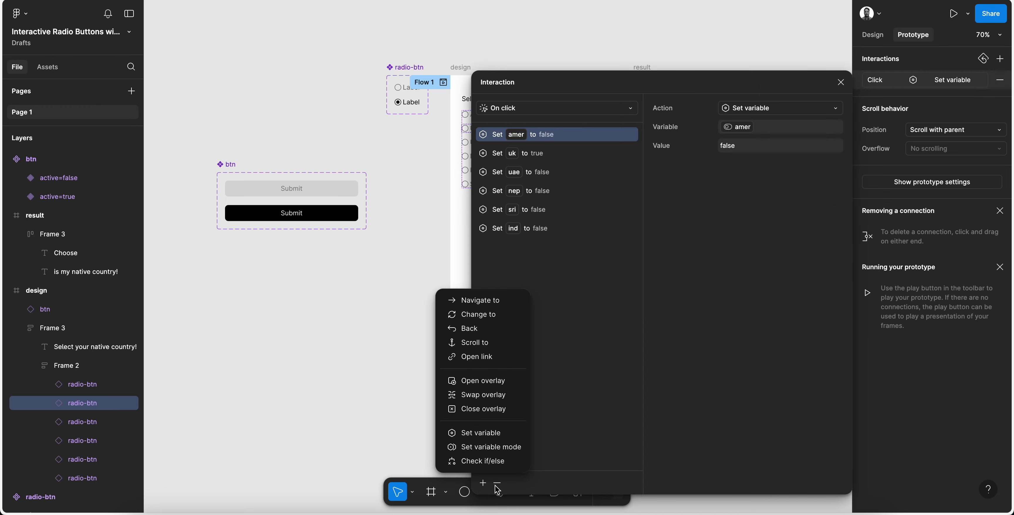
click(497, 433)
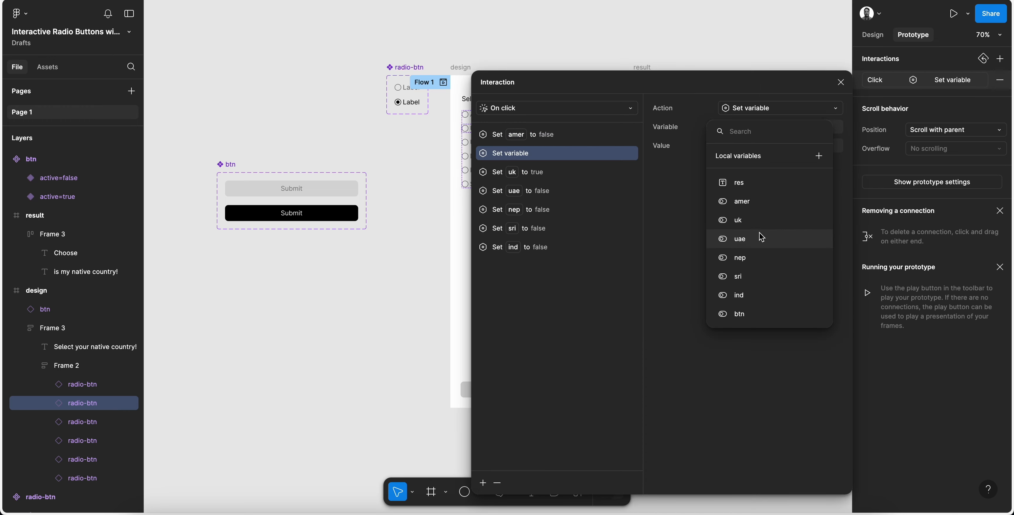
click(760, 225)
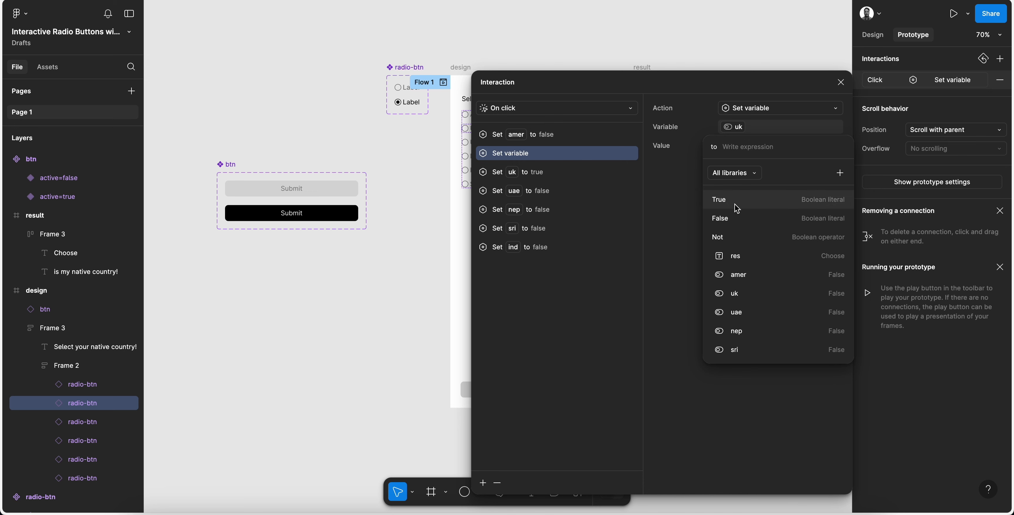
click(732, 127)
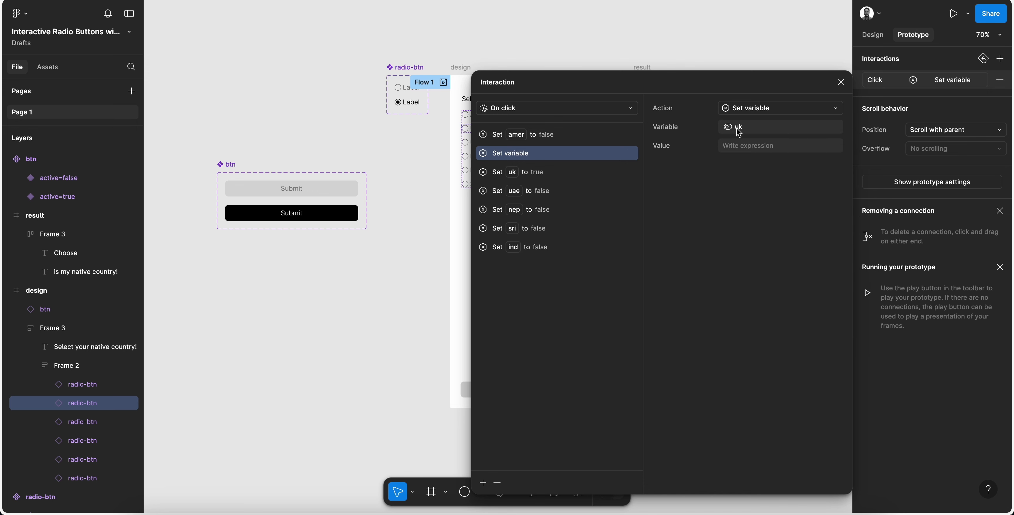
click(732, 127)
click(748, 314)
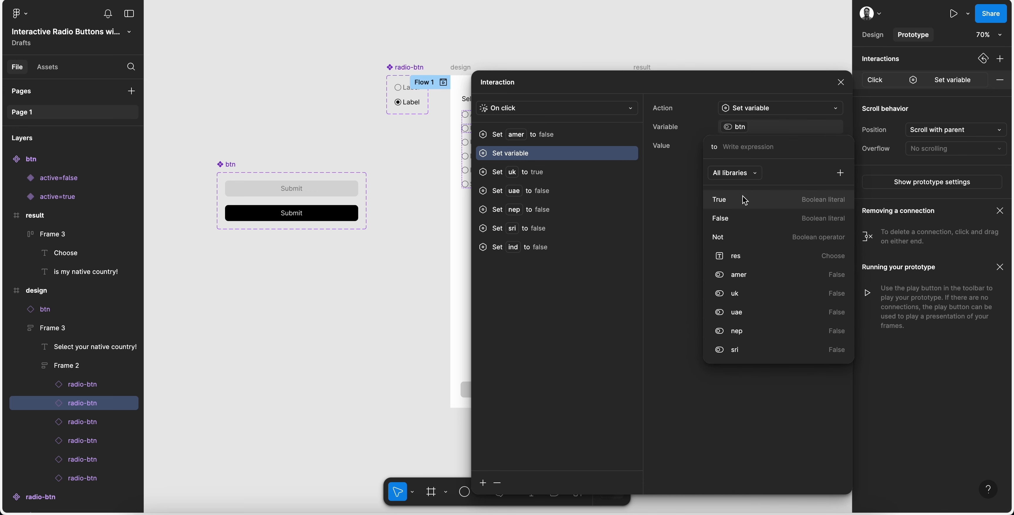
click(743, 197)
click(661, 215)
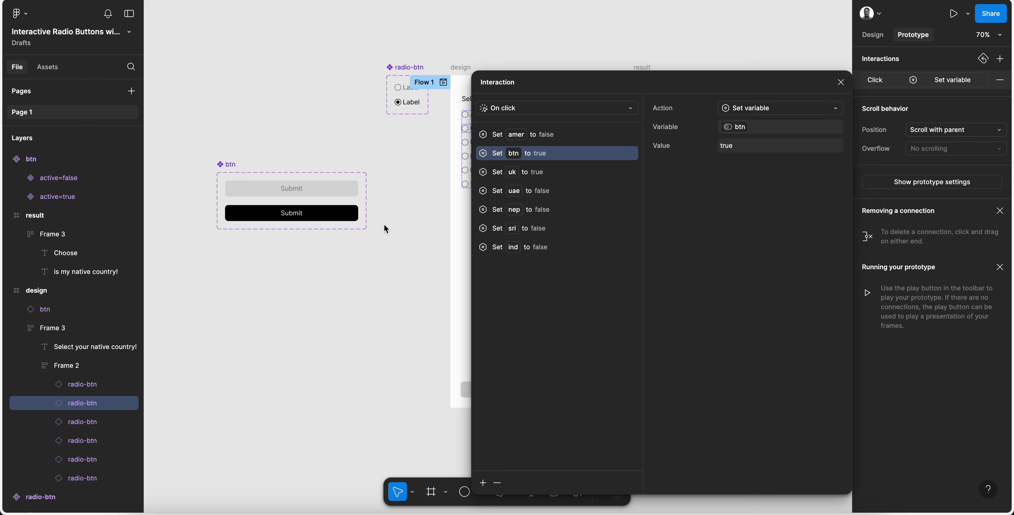
Add a Set variable action to the UAE radio button's click interaction that sets btn to true
scroll(384, 225, right, 3)
click(381, 151)
click(424, 143)
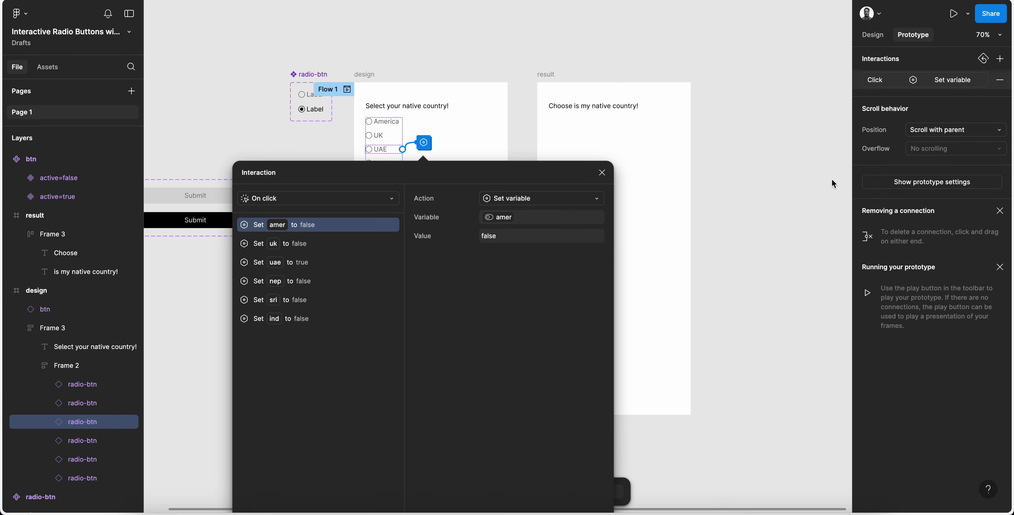
drag(452, 174, 625, 67)
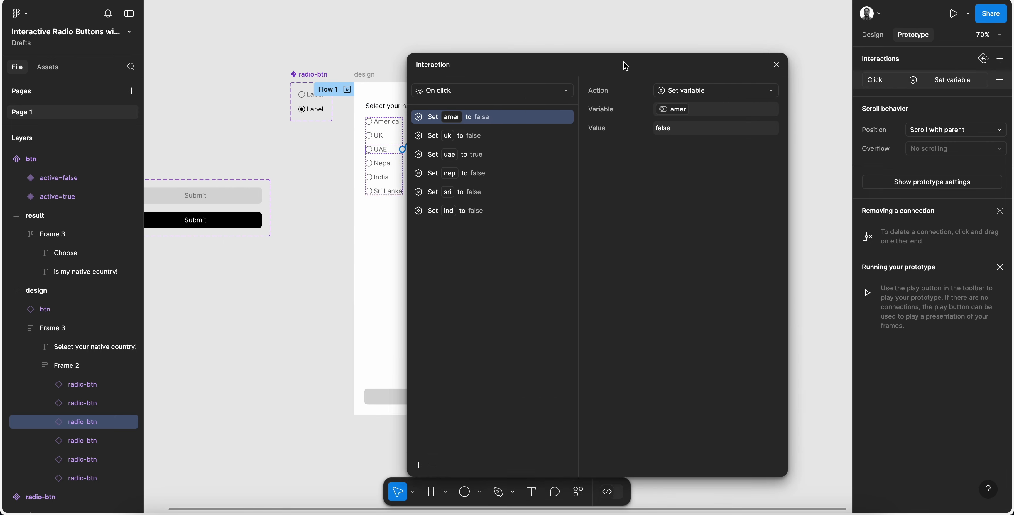
click(423, 462)
click(424, 432)
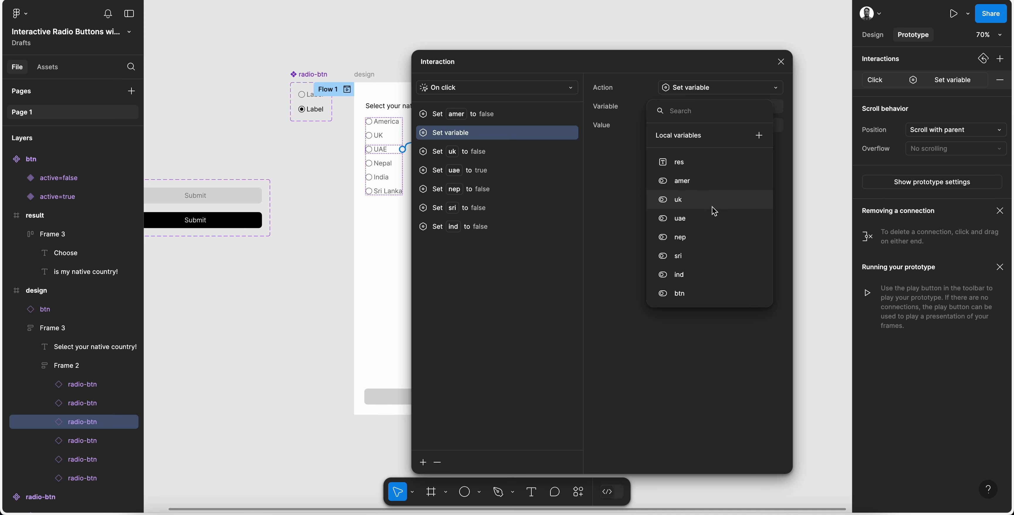
click(679, 293)
click(681, 176)
click(622, 210)
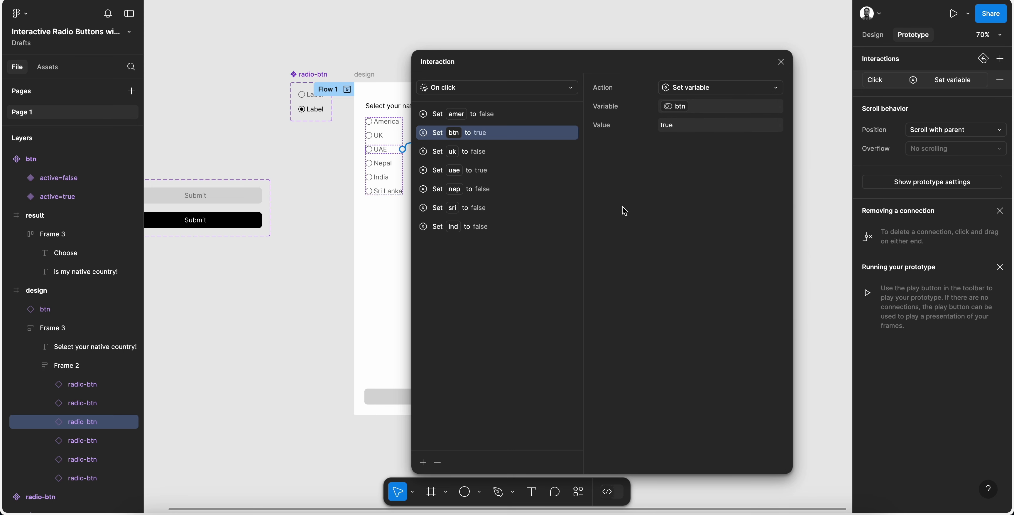
click(781, 62)
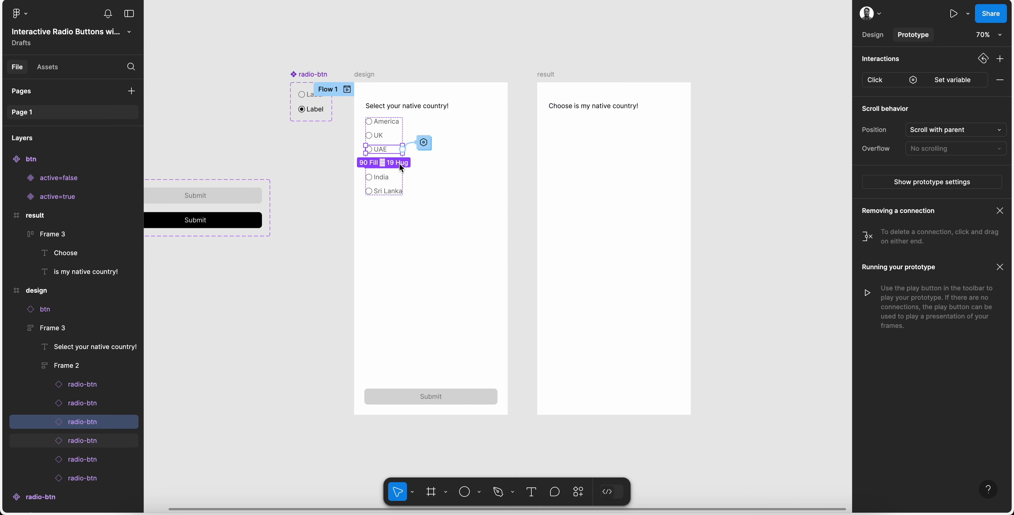
Add a Set variable action to the Nepal radio button's click interaction that sets btn to true
scroll(400, 164, up, 5)
click(379, 165)
click(427, 159)
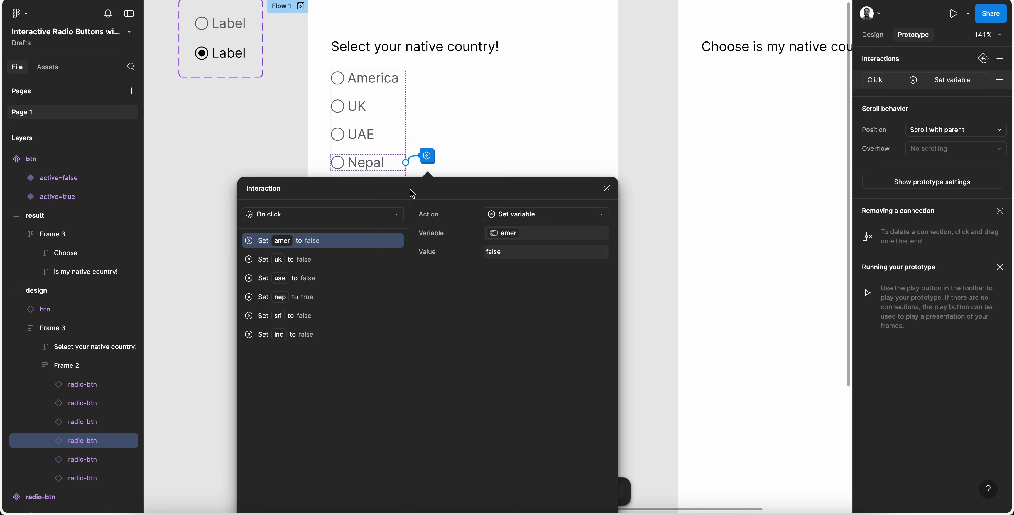
drag(410, 191, 655, 60)
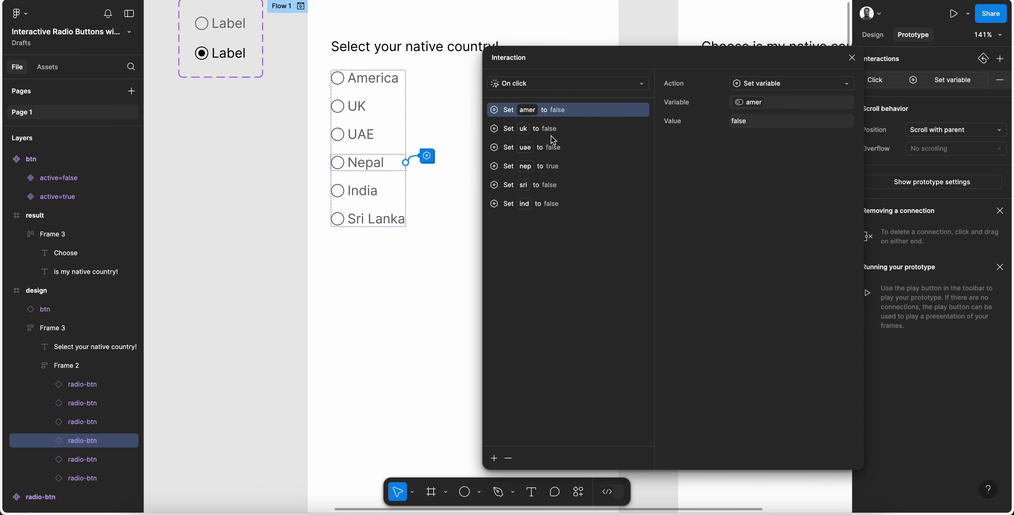
click(494, 458)
click(485, 432)
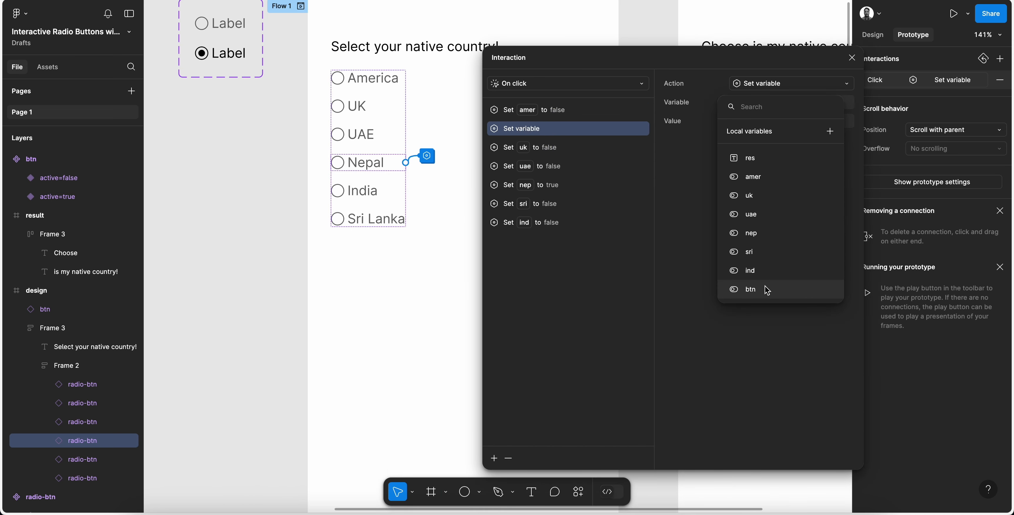
click(767, 291)
click(758, 191)
click(657, 210)
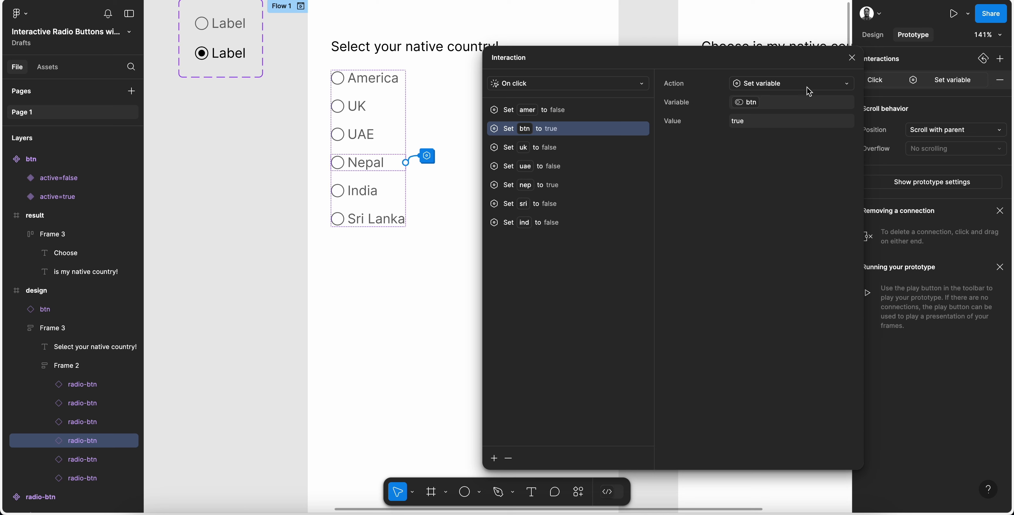
click(852, 57)
Add a Set variable action to the India radio button's click interaction that sets btn to true
click(394, 190)
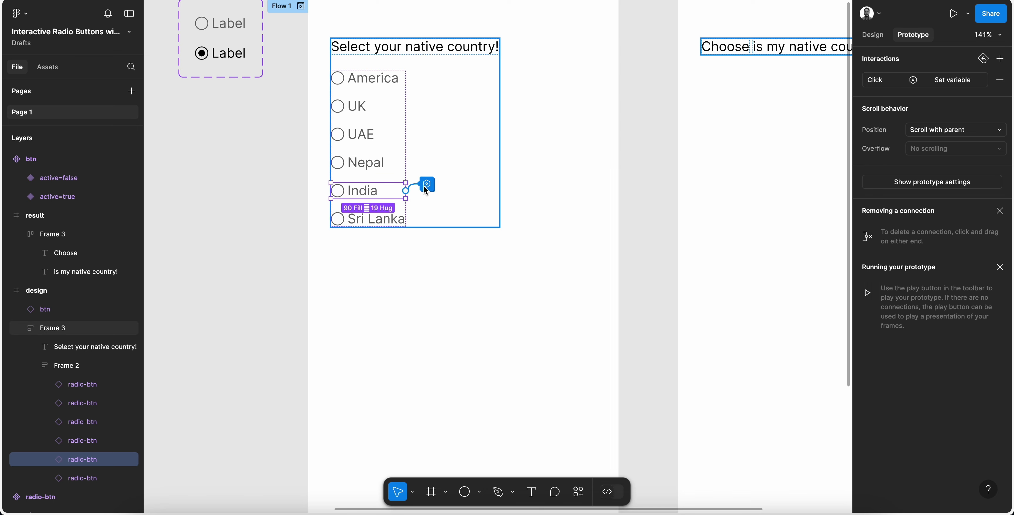
click(426, 188)
drag(438, 211, 691, 28)
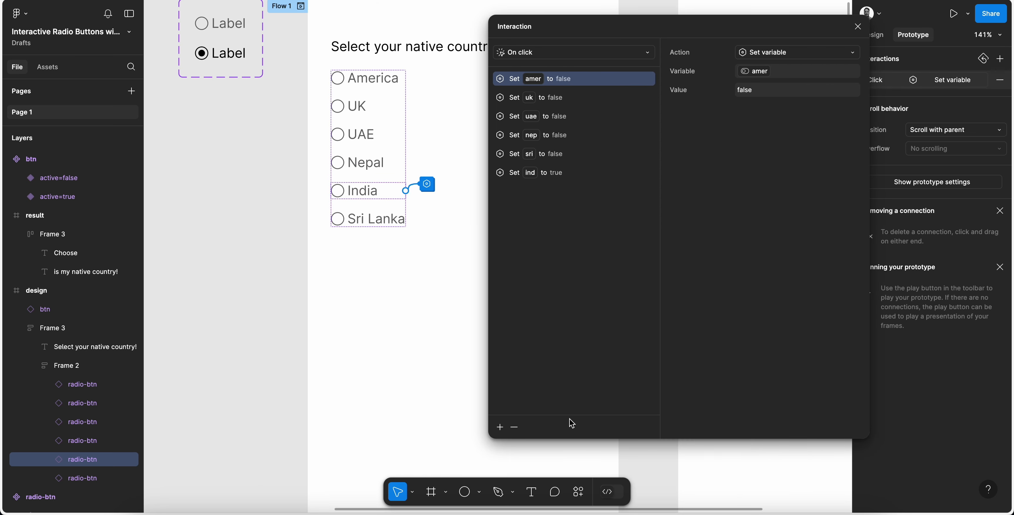
click(497, 429)
click(506, 431)
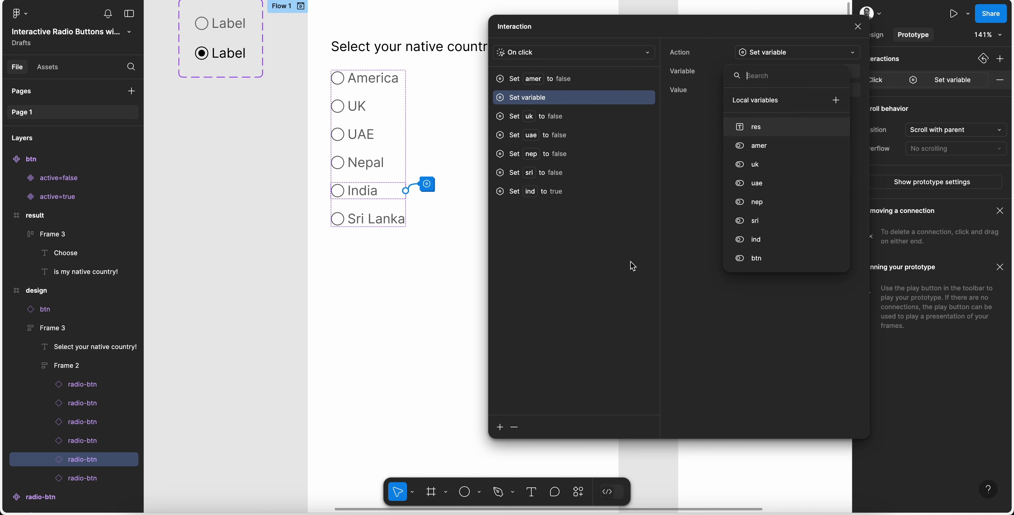
click(756, 258)
click(762, 143)
click(620, 220)
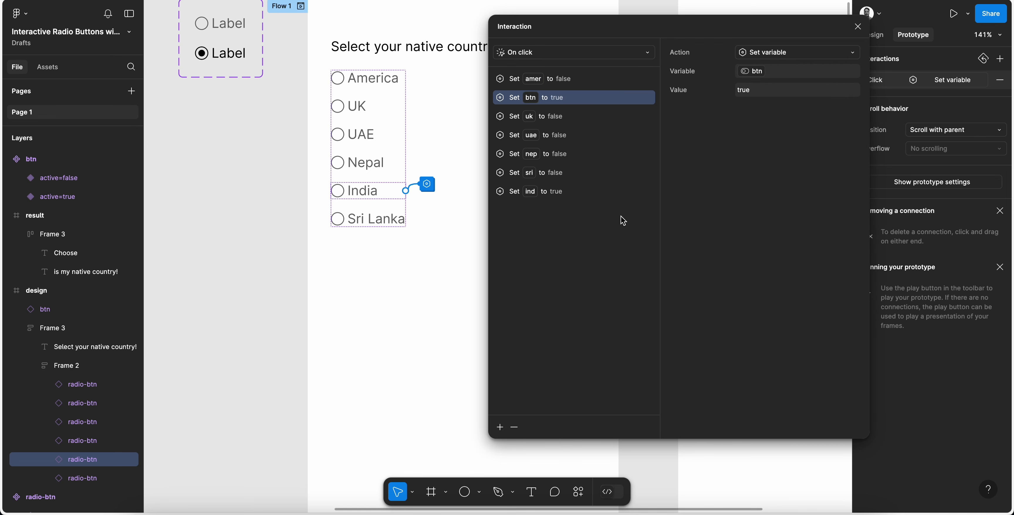
click(857, 26)
Add a Set variable action to the Sri Lanka radio button's click interaction that sets btn to true
click(390, 219)
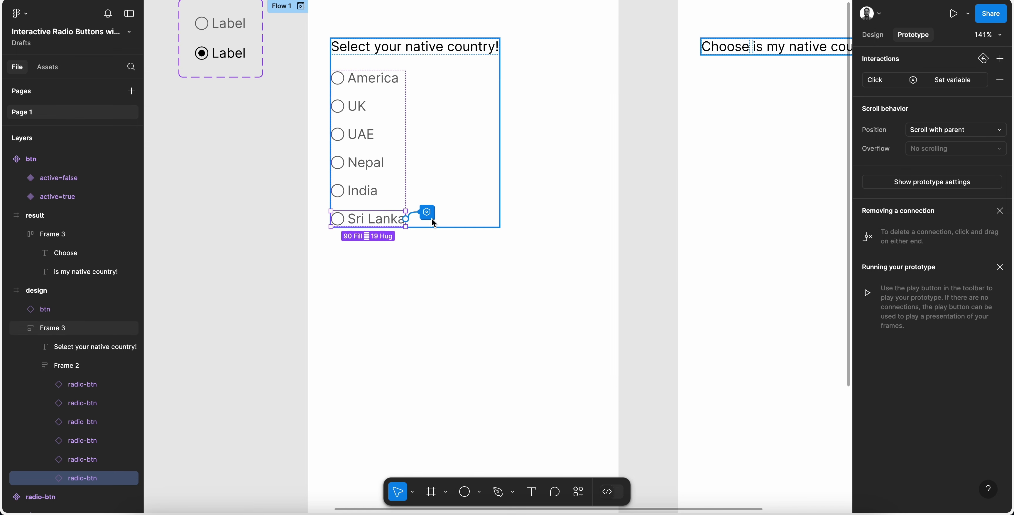
click(427, 213)
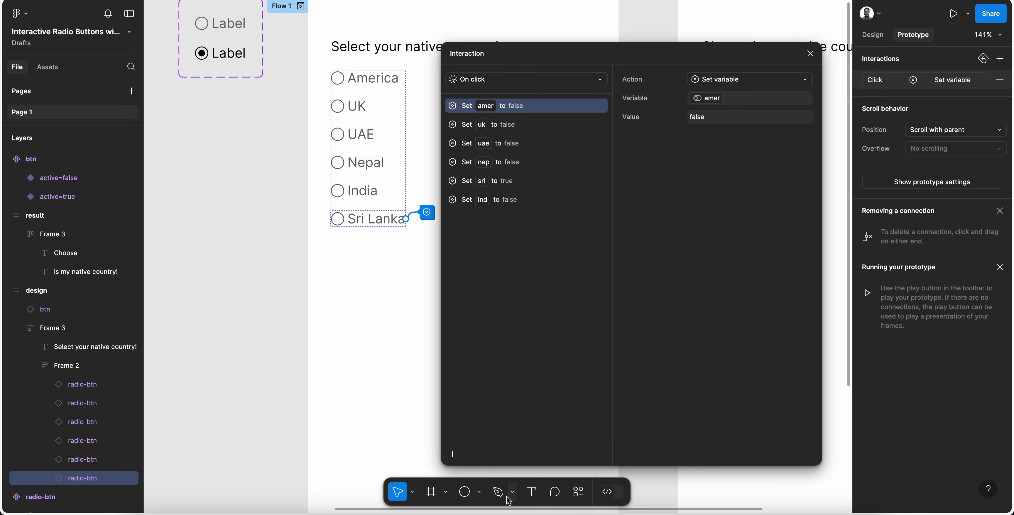
click(452, 455)
click(472, 437)
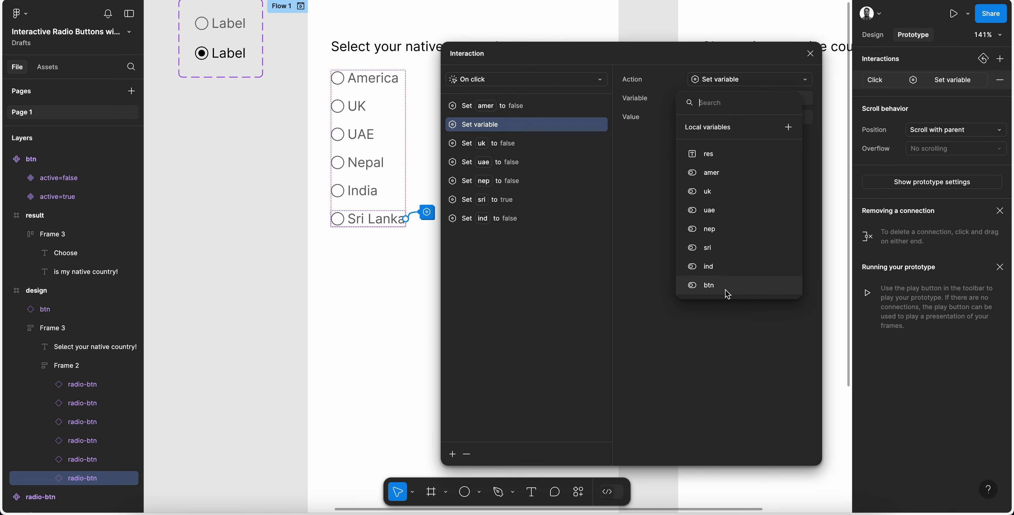
click(713, 284)
click(710, 172)
click(651, 201)
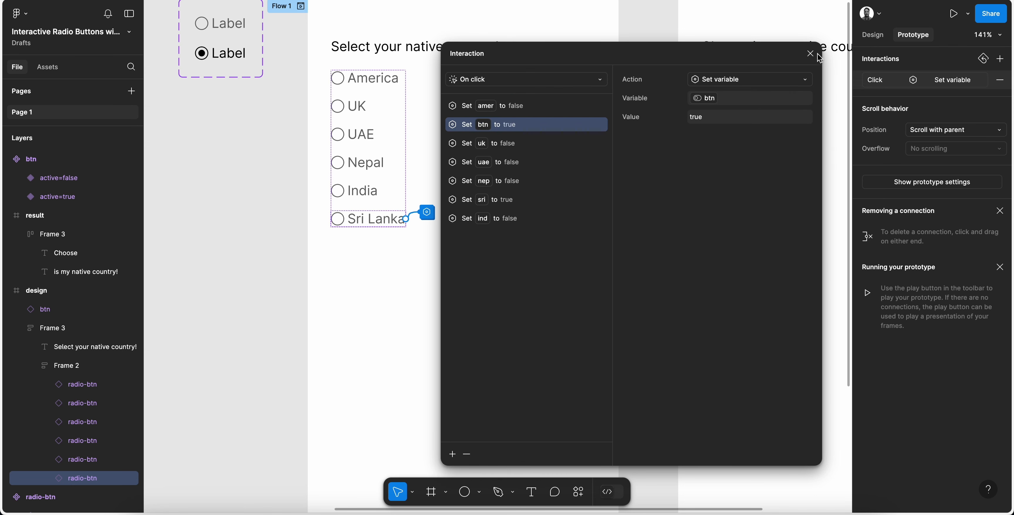
Preview the prototype and switch among the country radio buttons, including UK, Nepal, UAE, Sri Lanka and America, to test single selection
click(810, 54)
key(super+alt+Return)
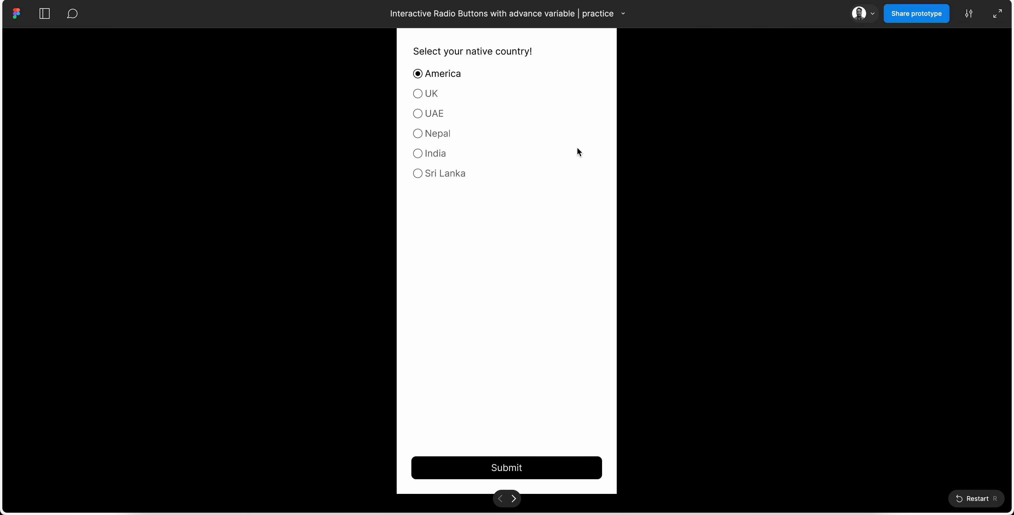
click(442, 114)
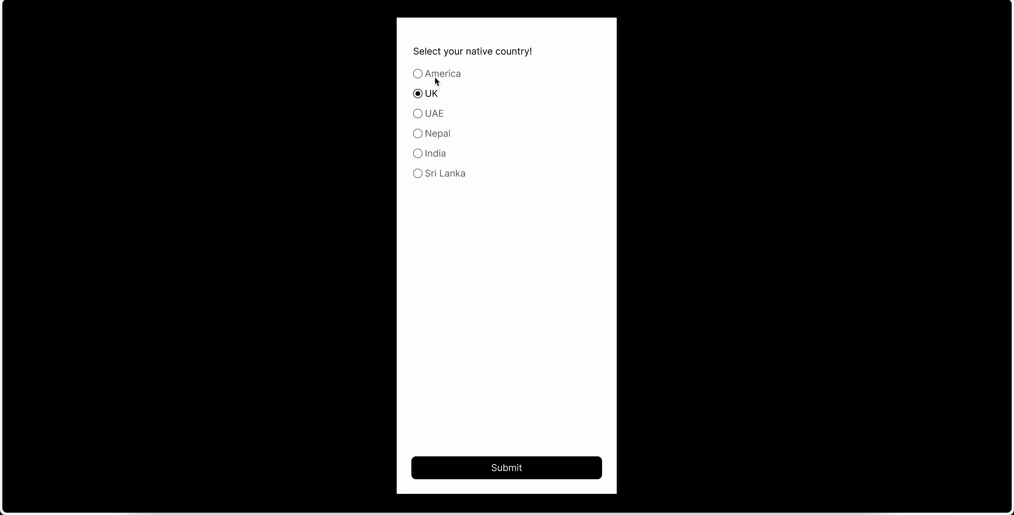
click(435, 132)
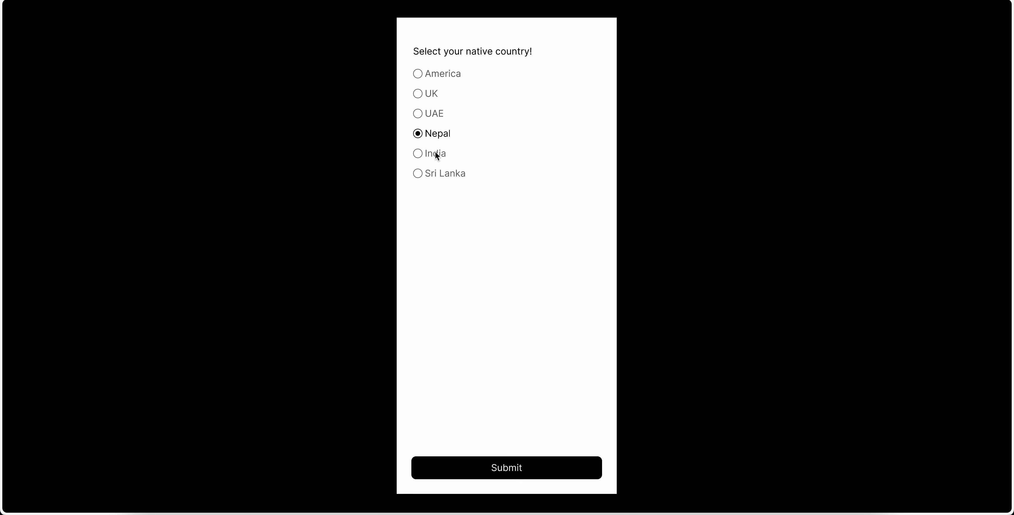
click(434, 113)
click(440, 172)
click(434, 113)
click(438, 76)
click(438, 76)
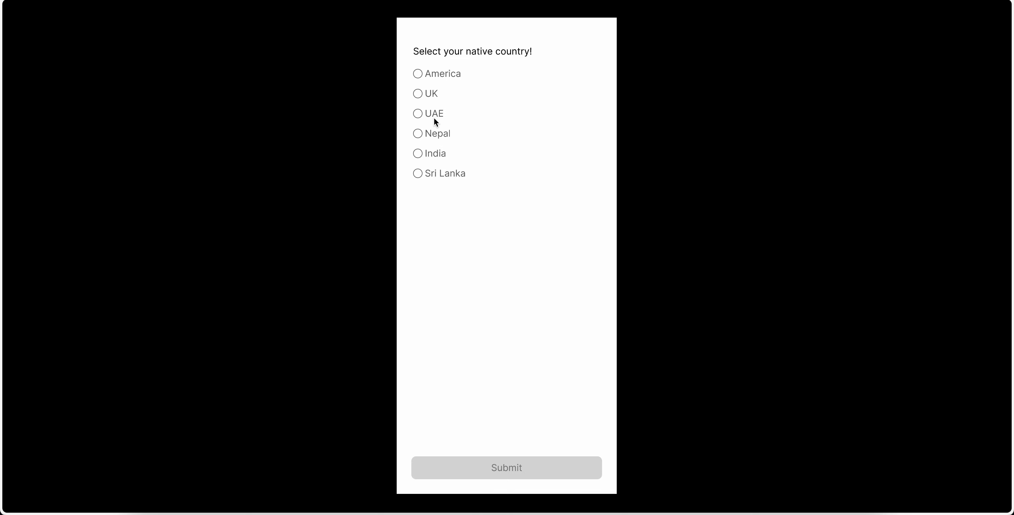
Test the Submit button's activation by choosing UAE, Sri Lanka and UK, restarting the preview and choosing UK again
click(436, 120)
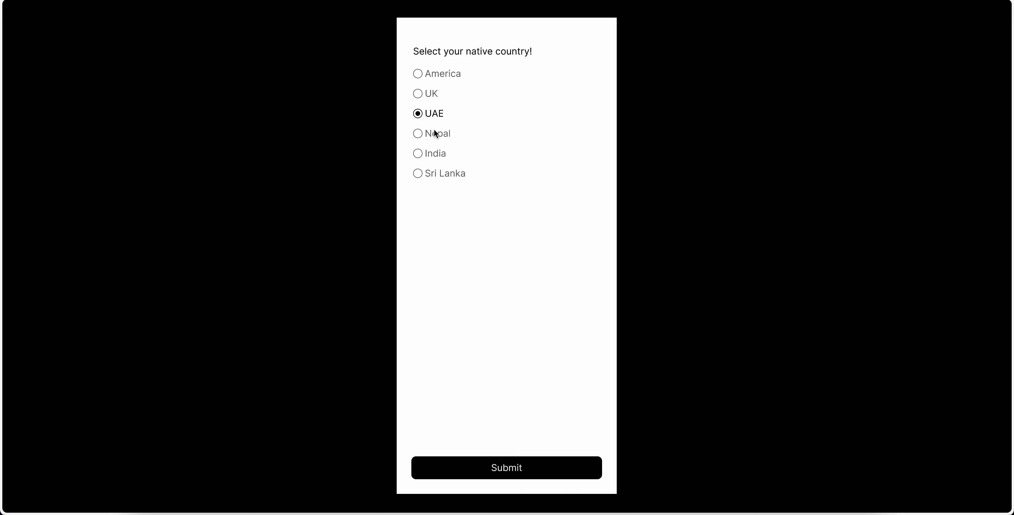
click(438, 172)
click(432, 94)
key(r)
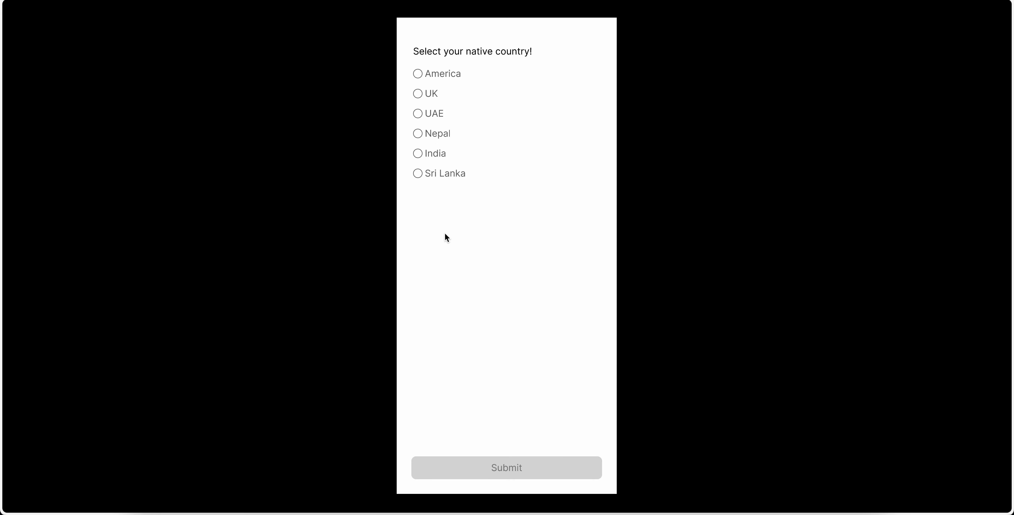
click(431, 94)
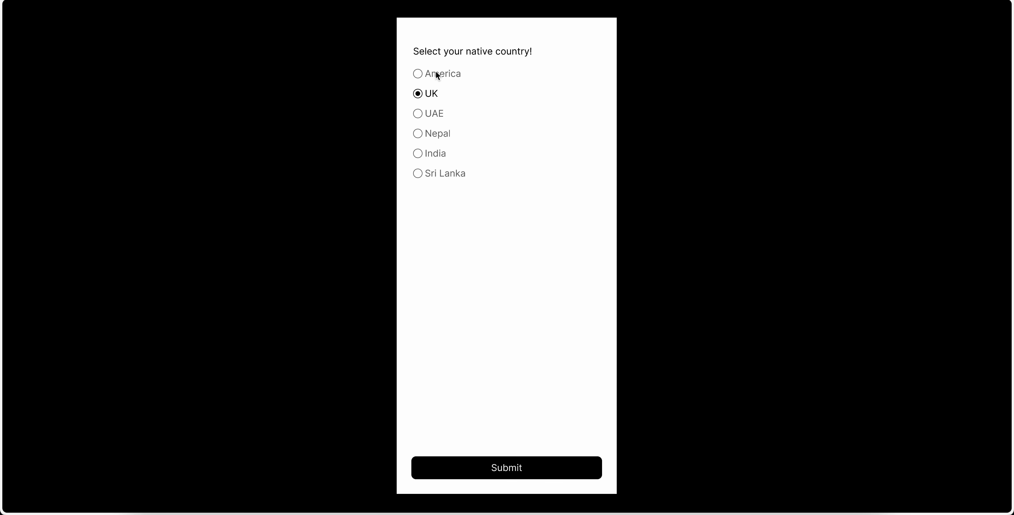